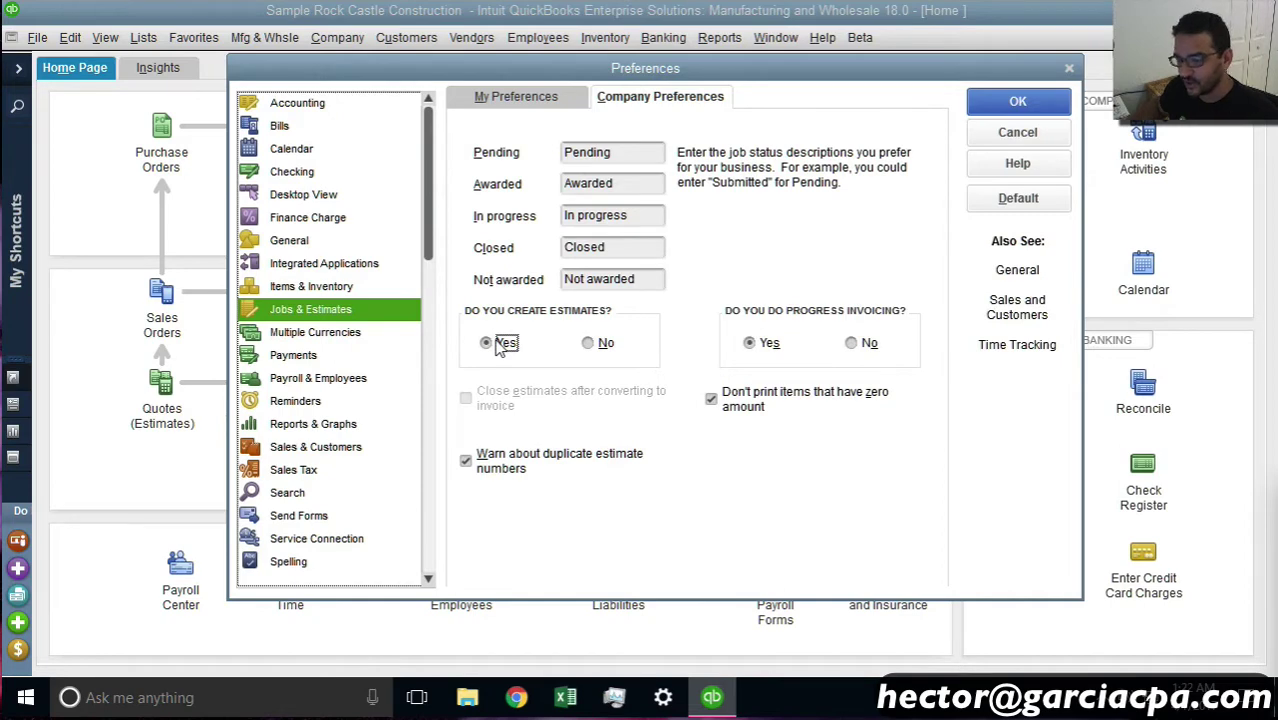
{"action": "left_click", "coordinate": [766, 344]}
{"action": "key", "text": "ctrl"}
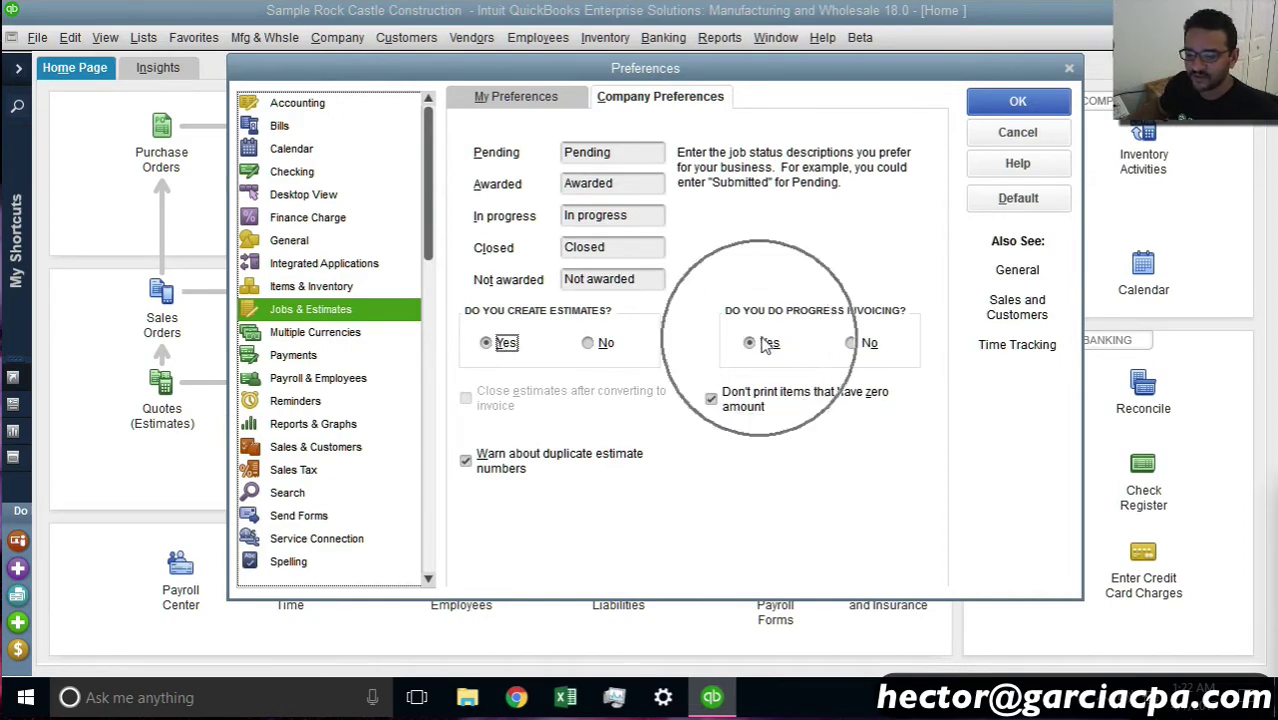
{"action": "key", "text": "ctrl"}
{"action": "key", "text": "ctrl"}
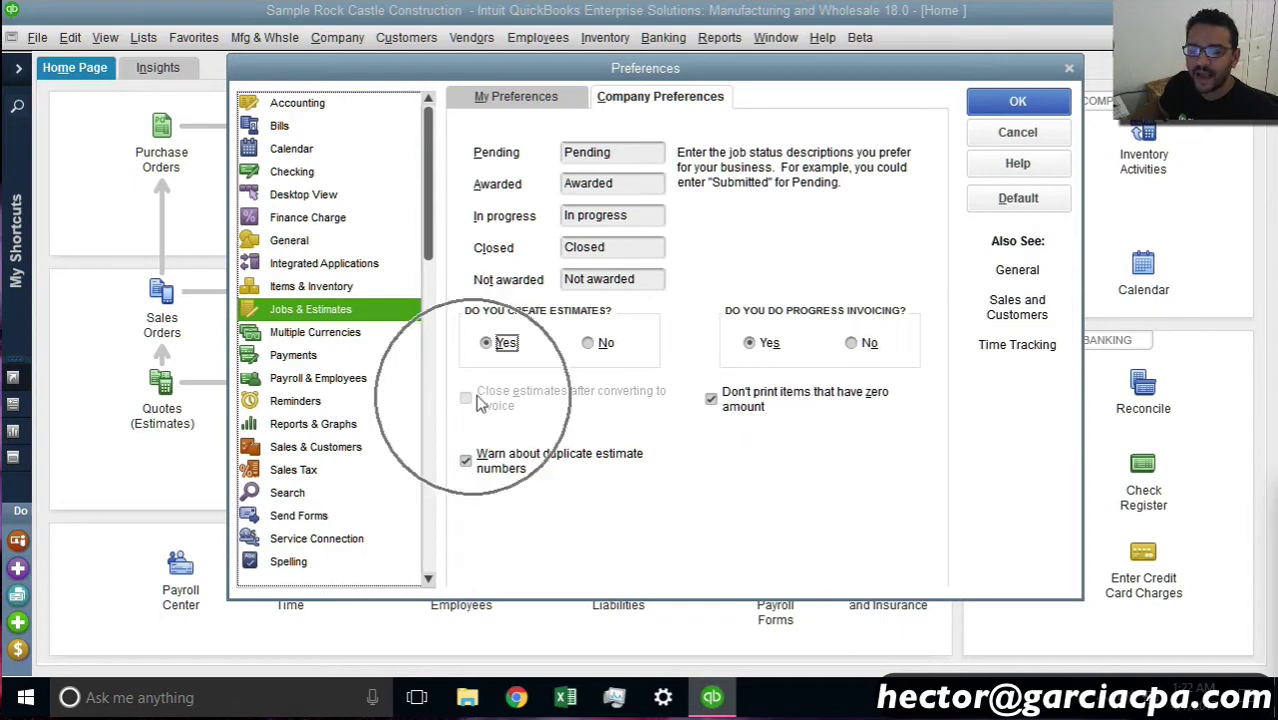
{"action": "key", "text": "ctrl"}
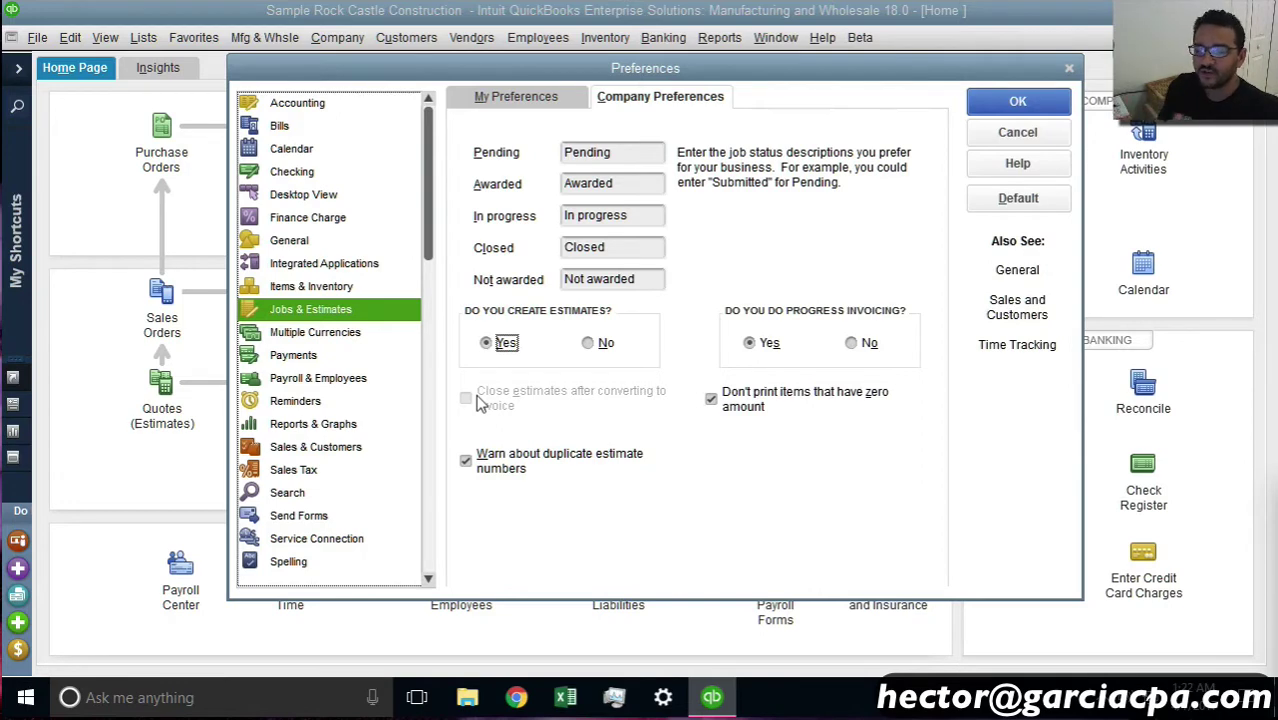
Step: Switch progress invoicing to No and enable closing estimates after converting to invoice
{"action": "left_click", "coordinate": [868, 343]}
{"action": "left_click", "coordinate": [476, 404]}
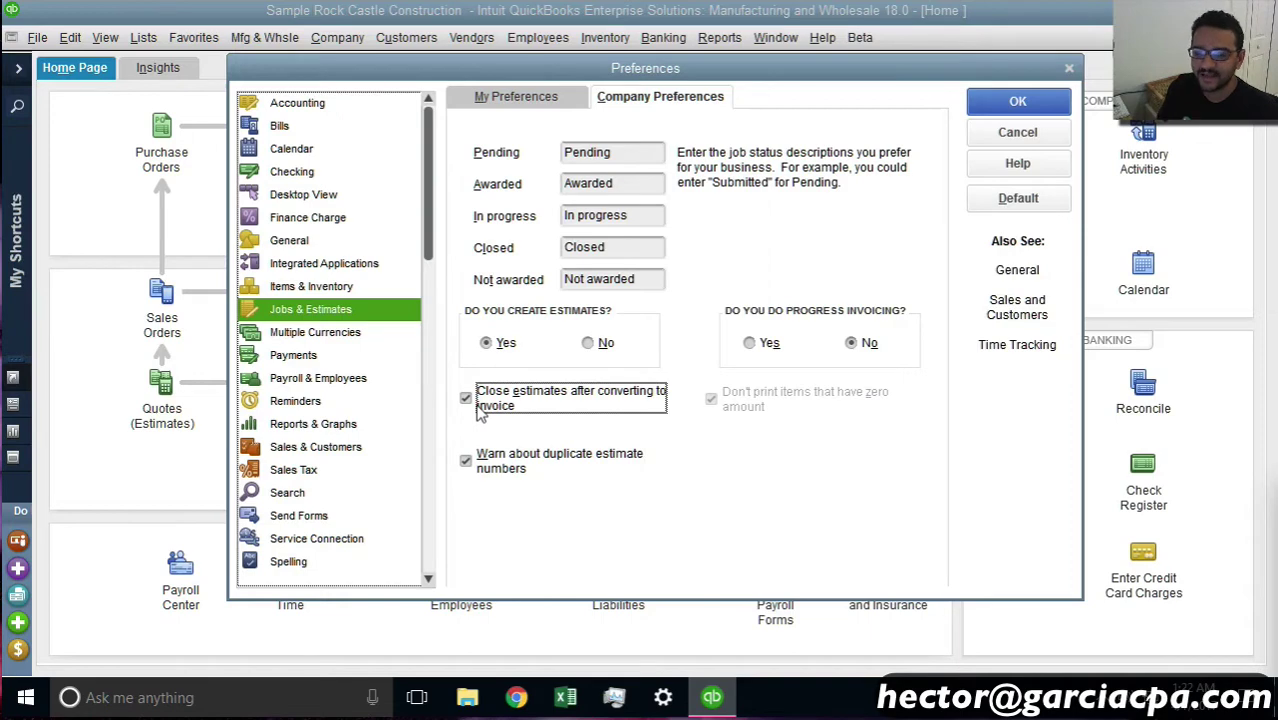
Step: Set estimate creation and progress invoicing to Yes in the company preferences and save them
{"action": "left_click", "coordinate": [755, 343]}
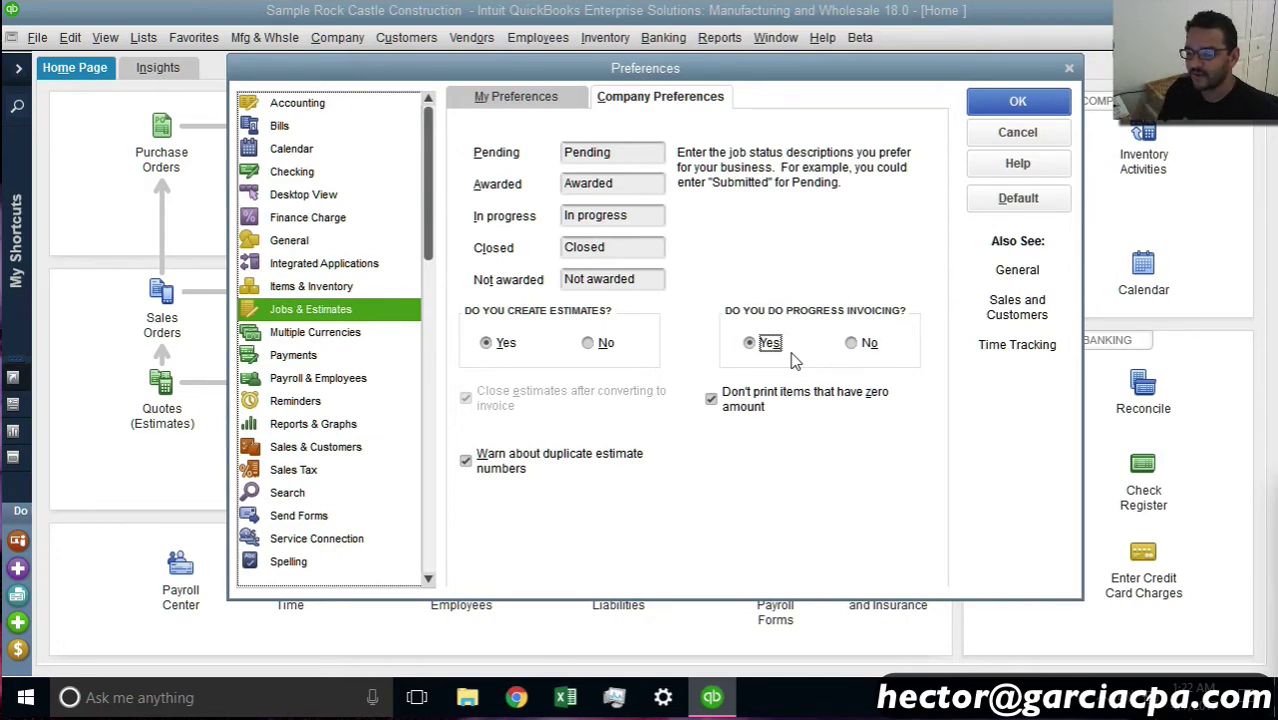
{"action": "left_click", "coordinate": [508, 344]}
{"action": "left_click", "coordinate": [768, 344]}
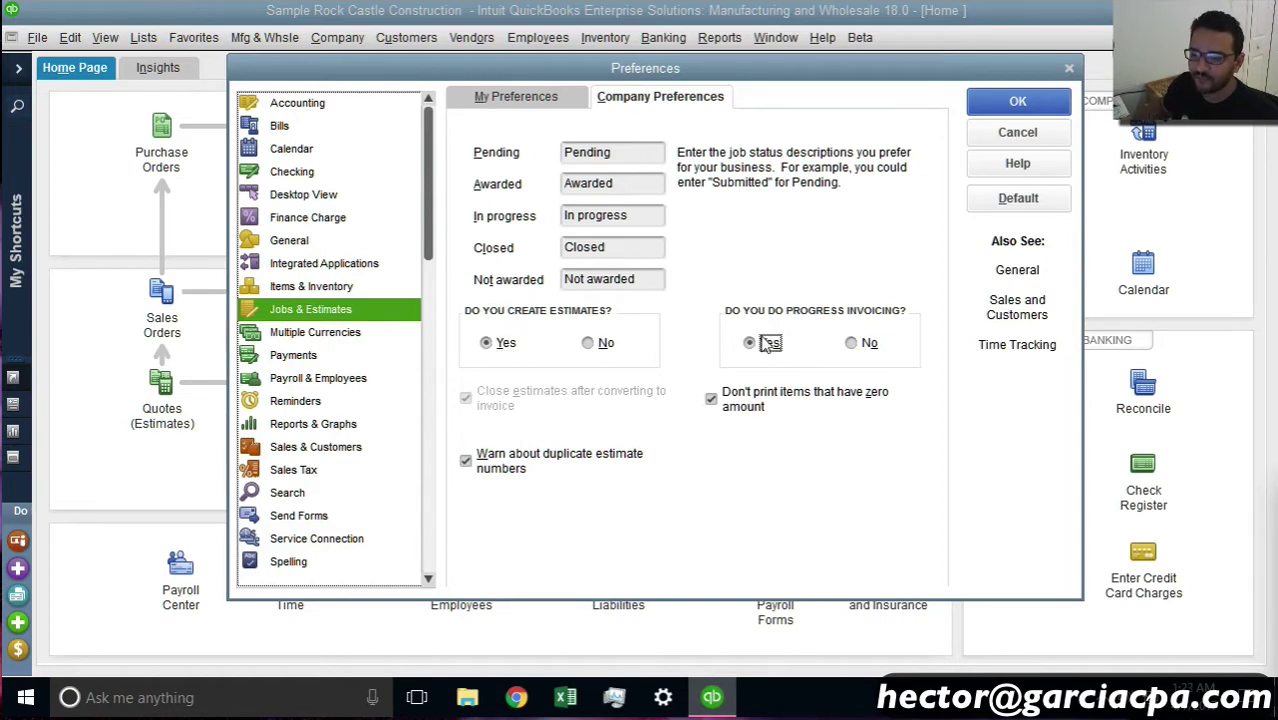
{"action": "left_click", "coordinate": [1012, 103]}
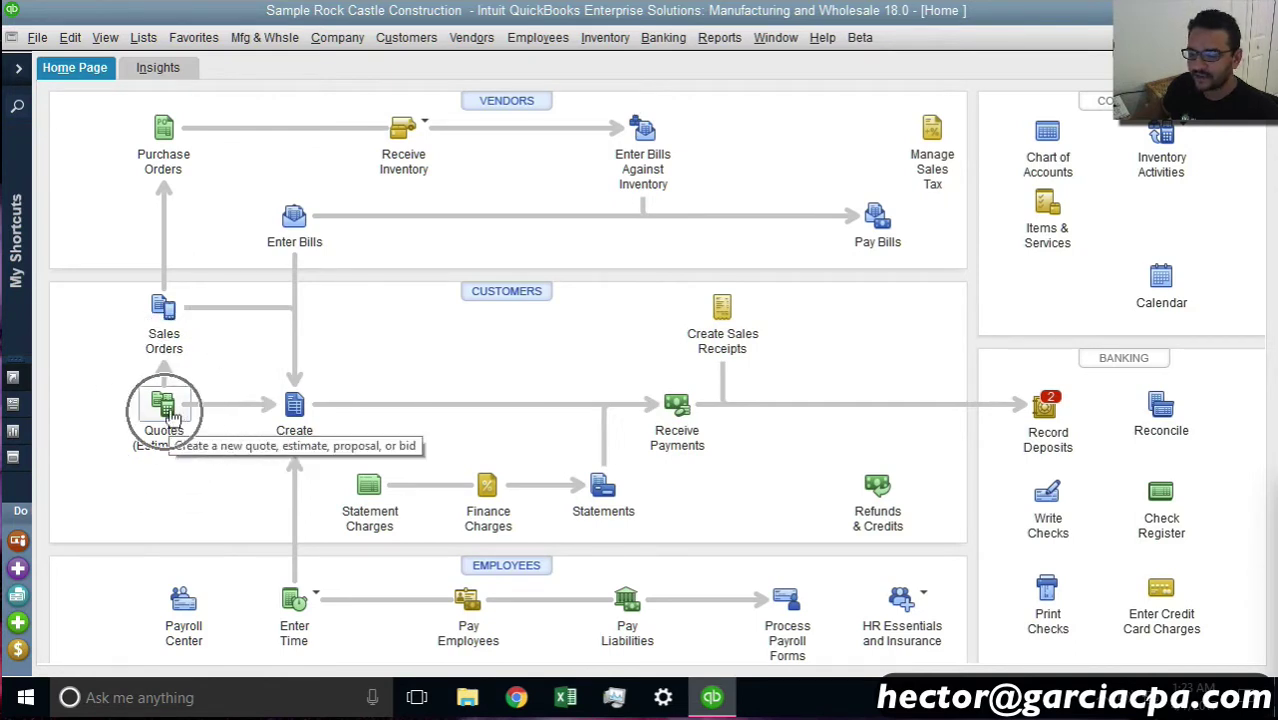
Step: Create a new estimate and assign it to the existing customer who has a Home Remodel job
{"action": "left_click", "coordinate": [415, 38]}
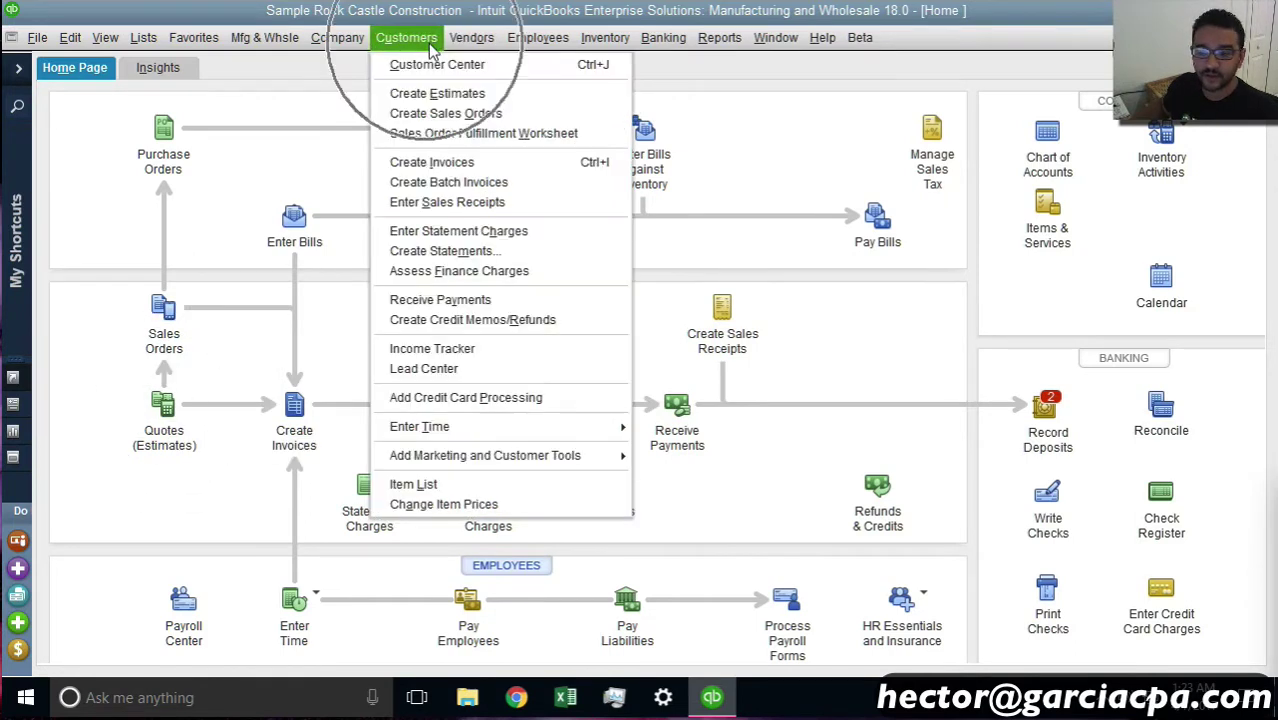
{"action": "left_click", "coordinate": [437, 93]}
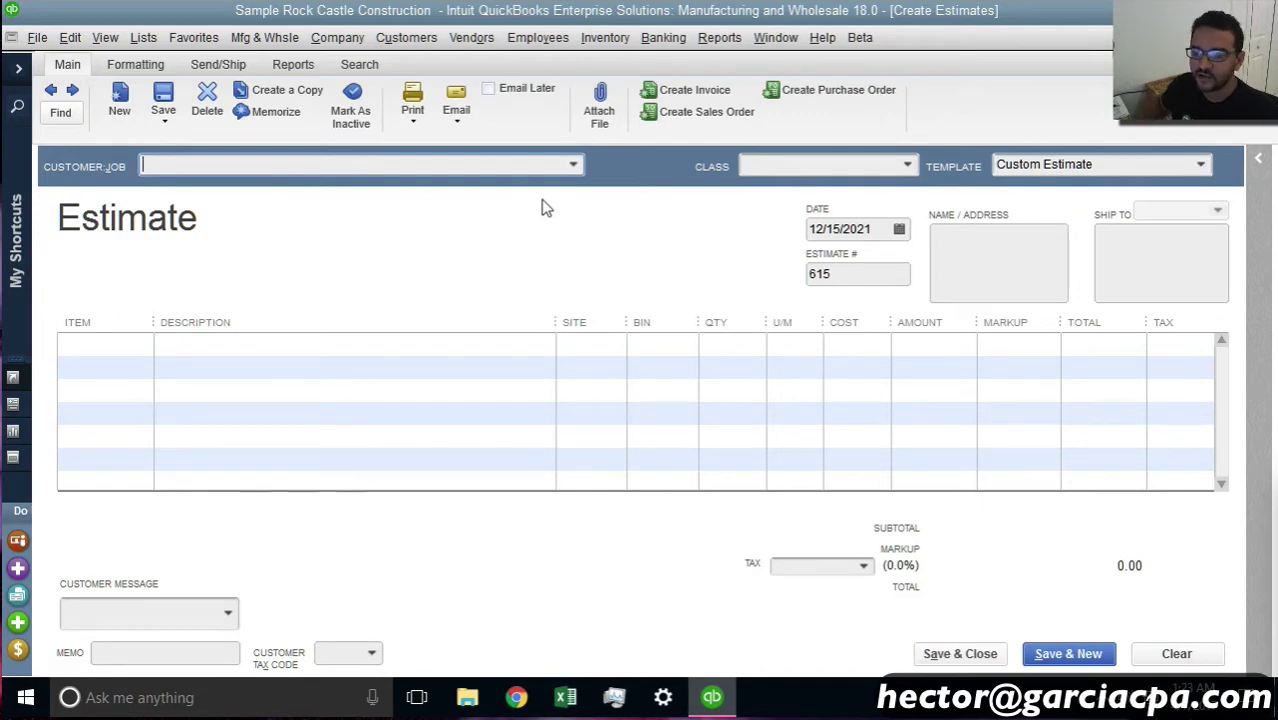
{"action": "left_click", "coordinate": [572, 165]}
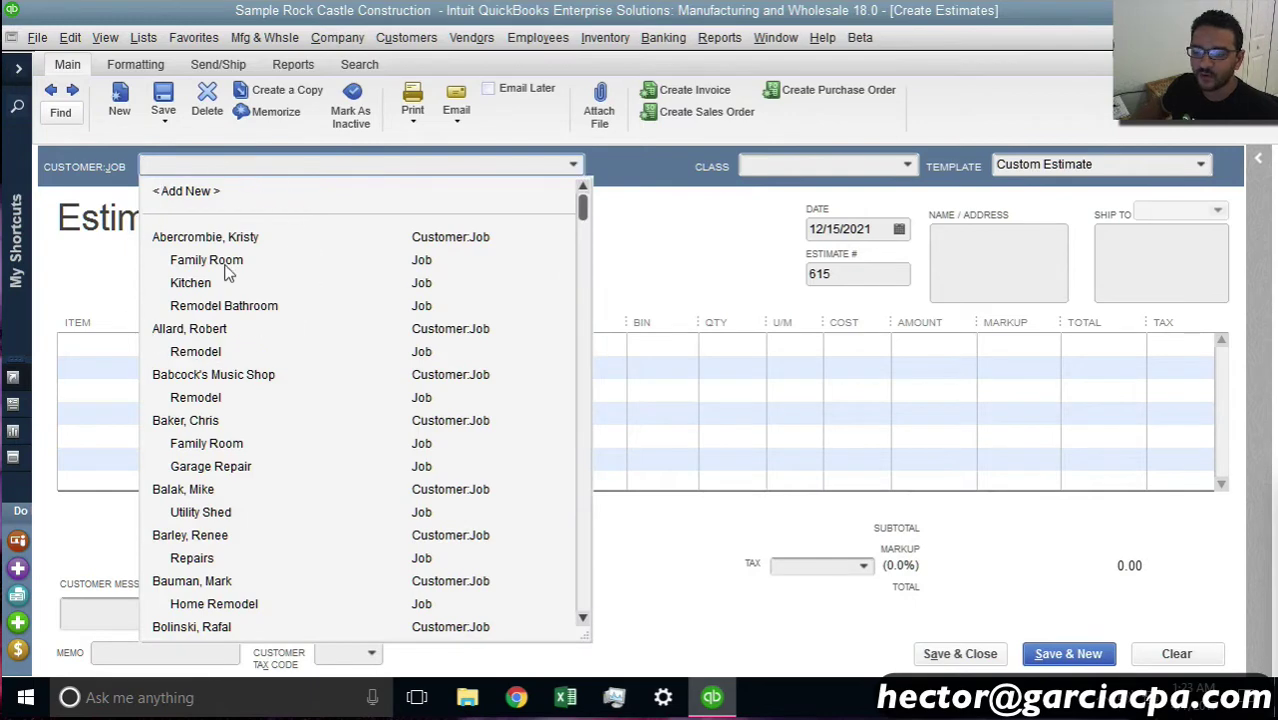
{"action": "scroll", "coordinate": [322, 390], "scroll_direction": "down", "scroll_amount": 1}
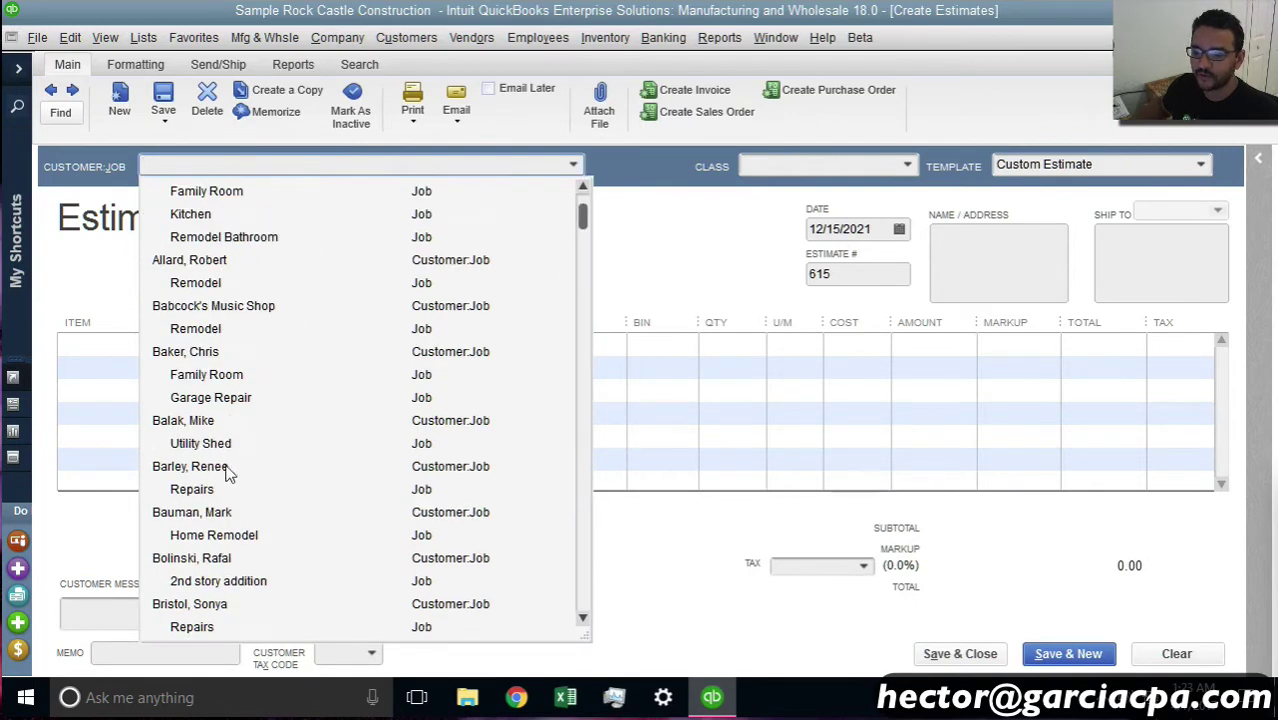
{"action": "left_click", "coordinate": [230, 513]}
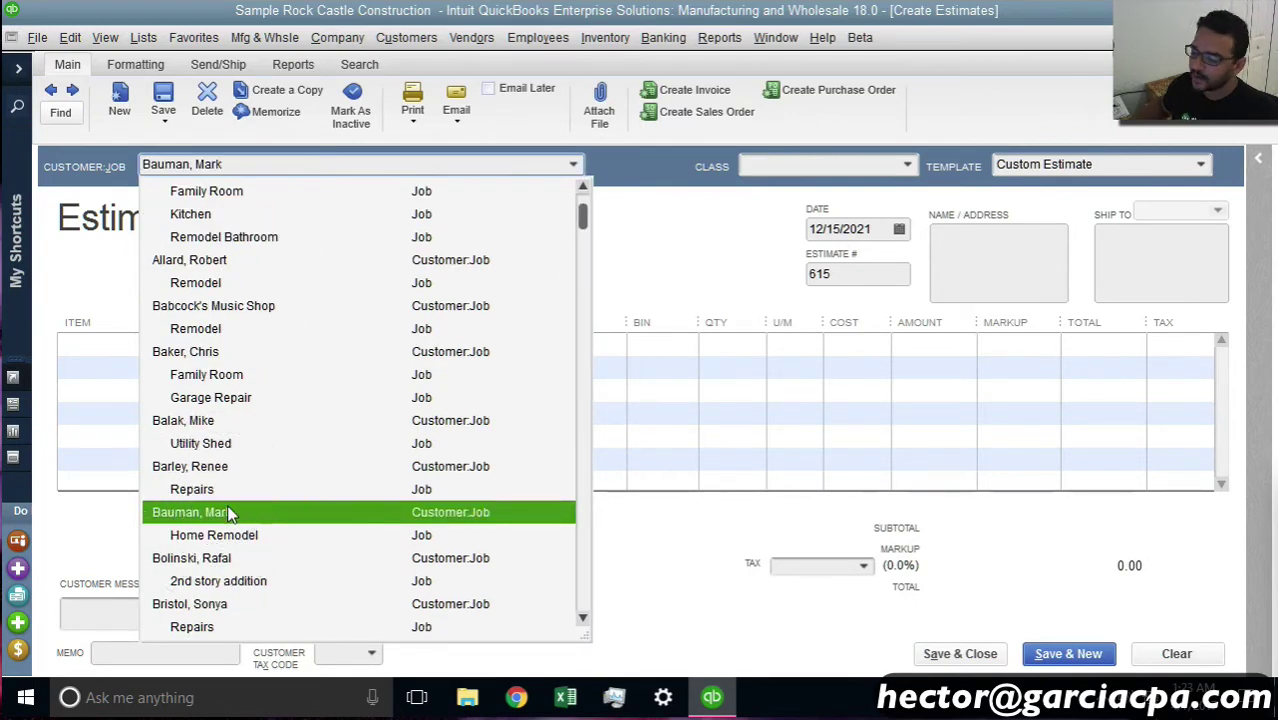
{"action": "left_click", "coordinate": [230, 513]}
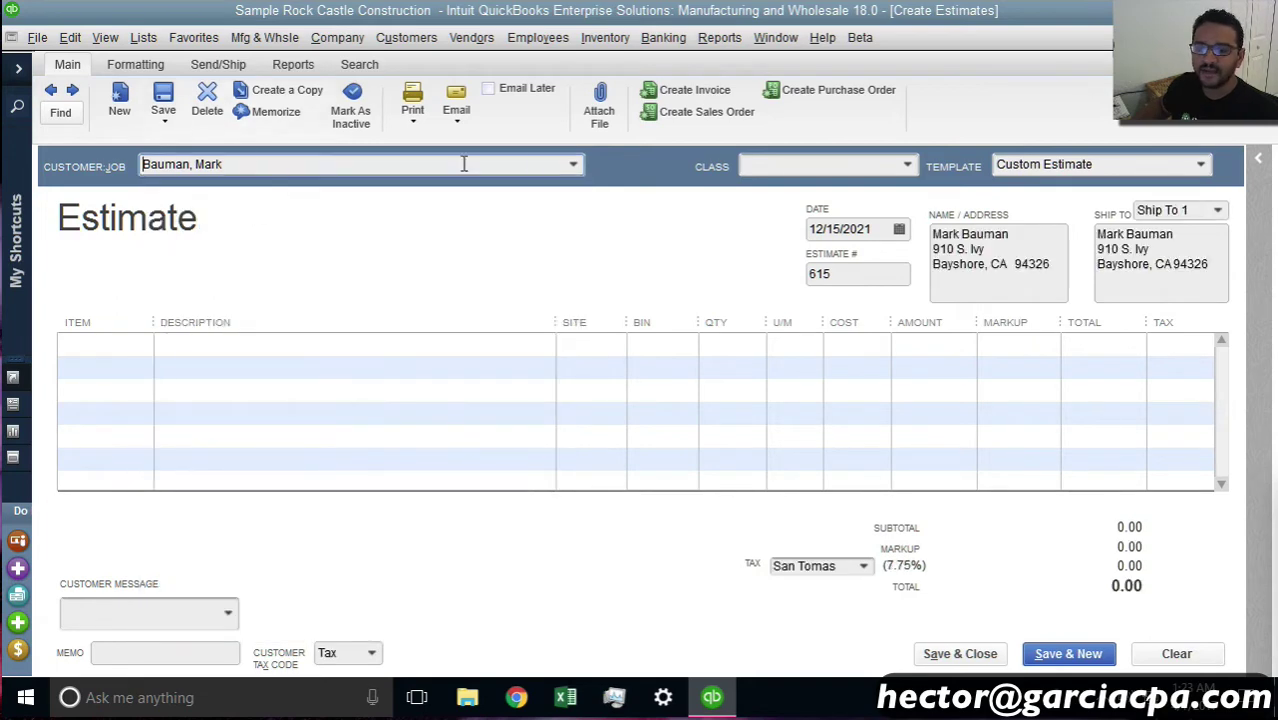
Step: Add a new job named 105 Office under the estimate's customer, using Quick Add to create it in the Customer:Job list
{"action": "left_click", "coordinate": [575, 164]}
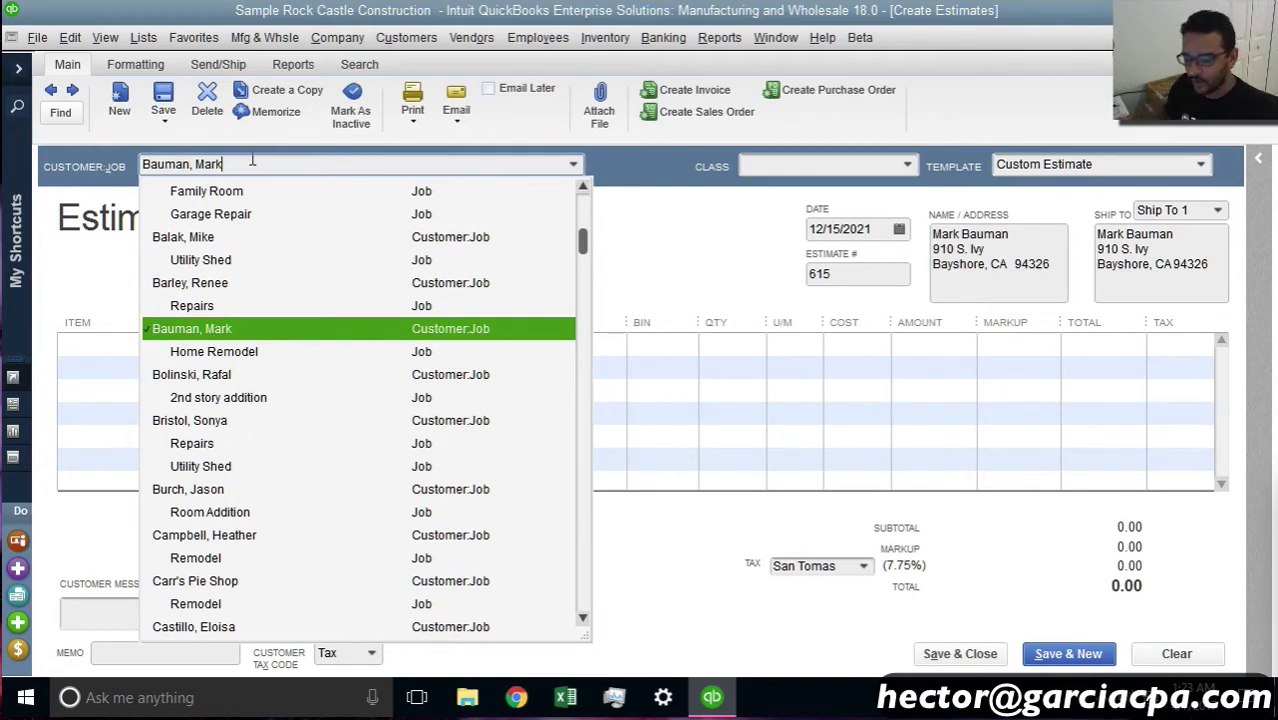
{"action": "type", "text": ":"}
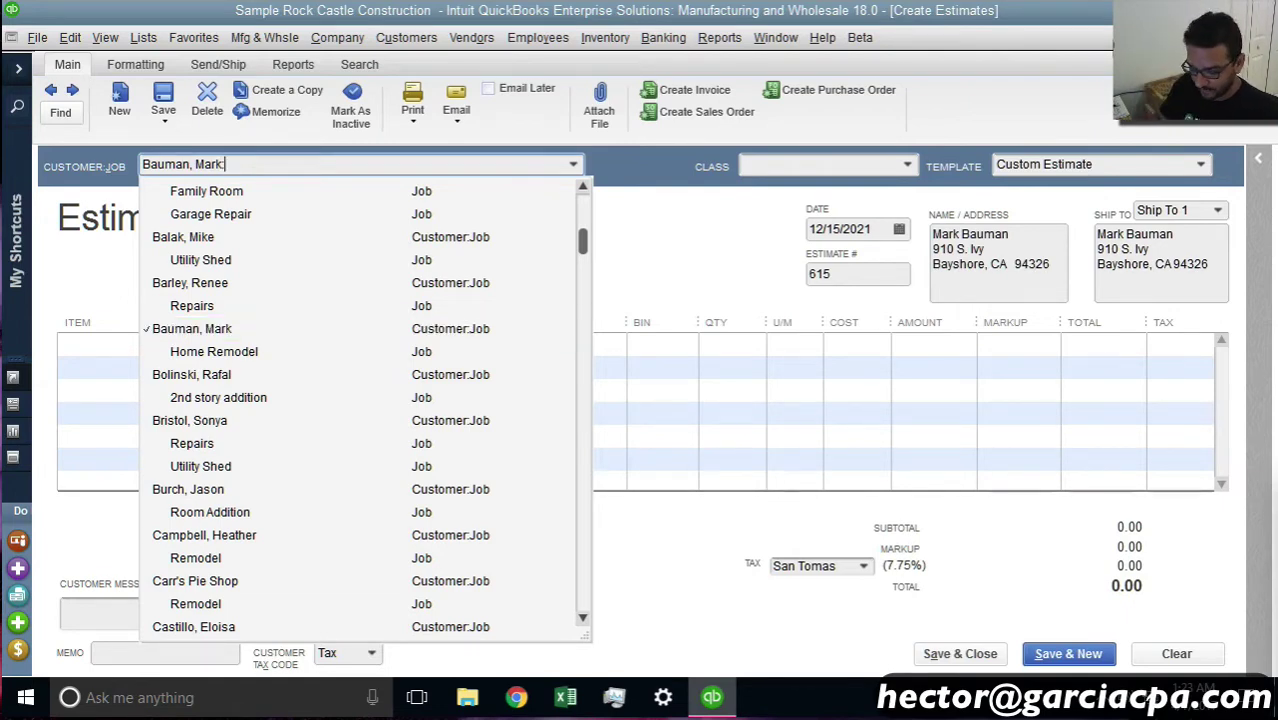
{"action": "type", "text": "Office"}
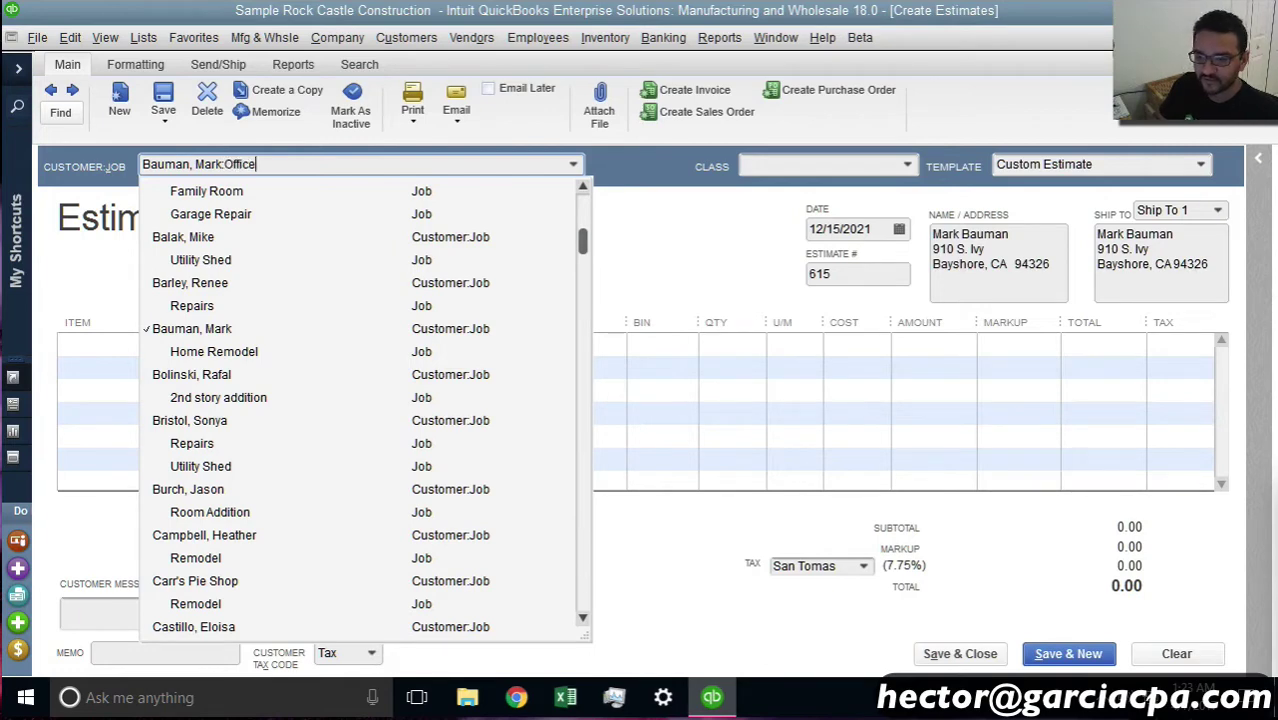
{"action": "key", "text": "Left"}
{"action": "key", "text": "Left"}
{"action": "key", "text": "Left"}
{"action": "key", "text": "Left"}
{"action": "key", "text": "Left"}
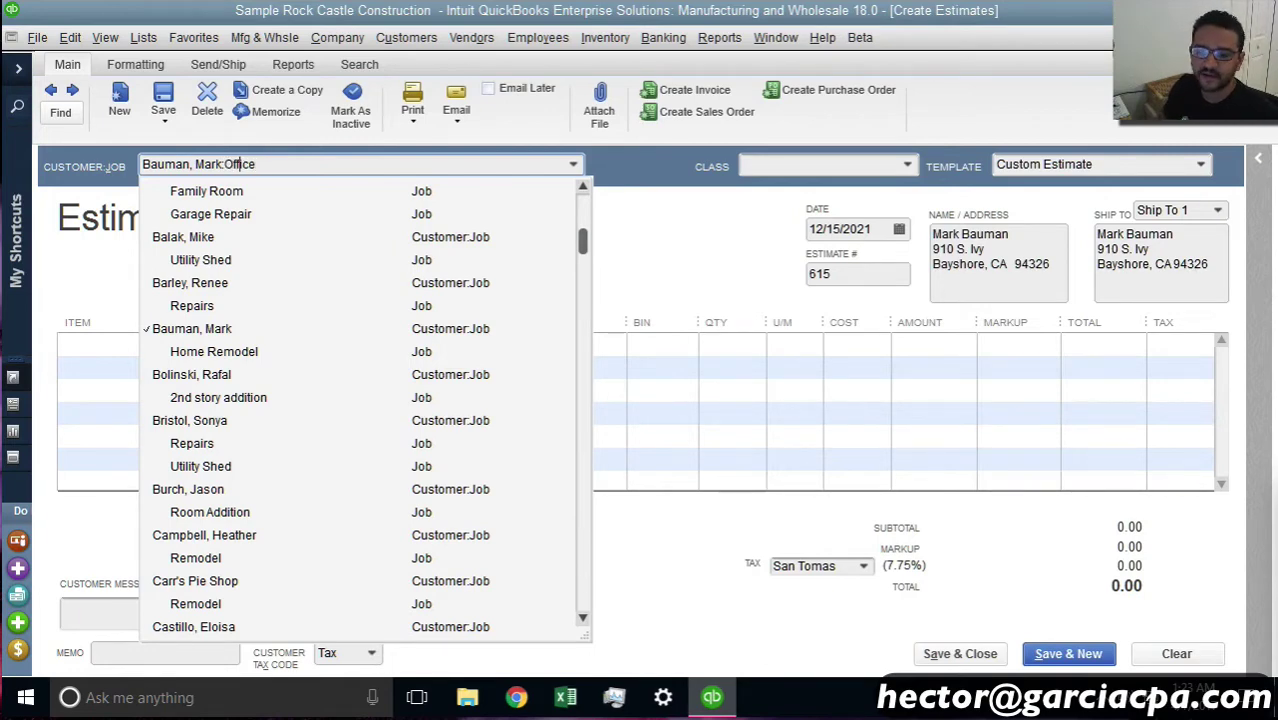
{"action": "type", "text": "105"}
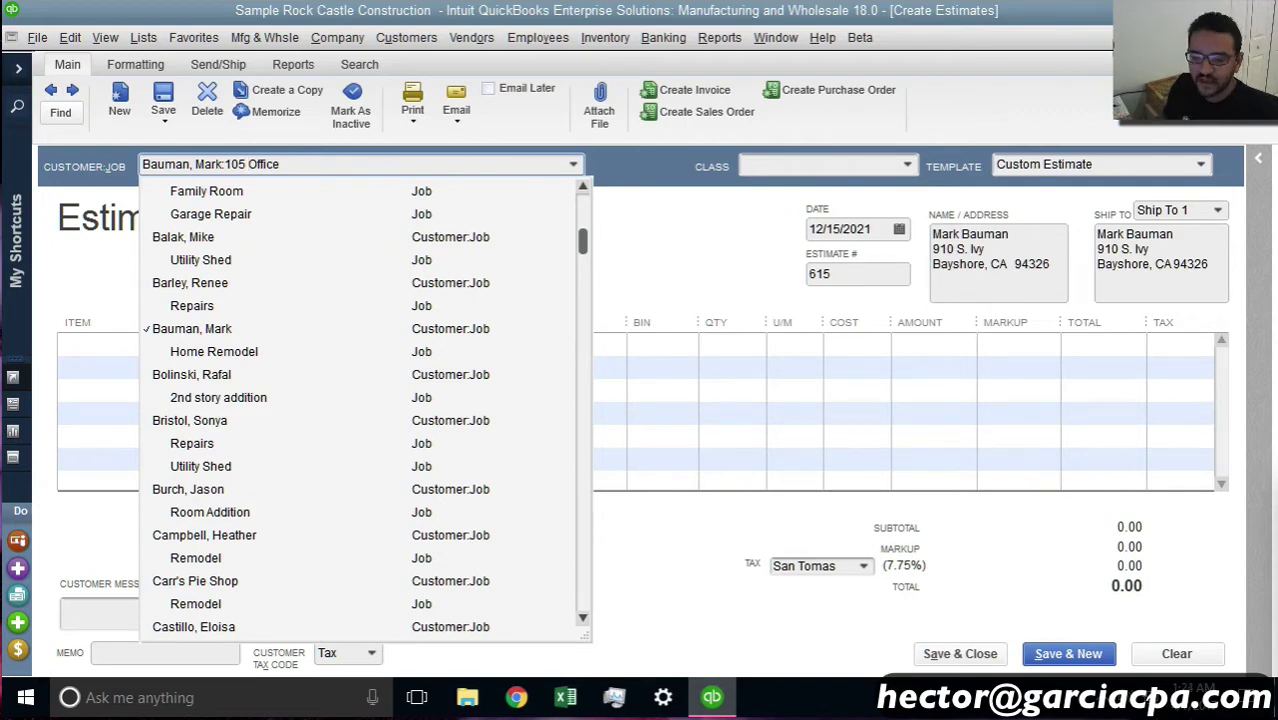
{"action": "key", "text": "Tab"}
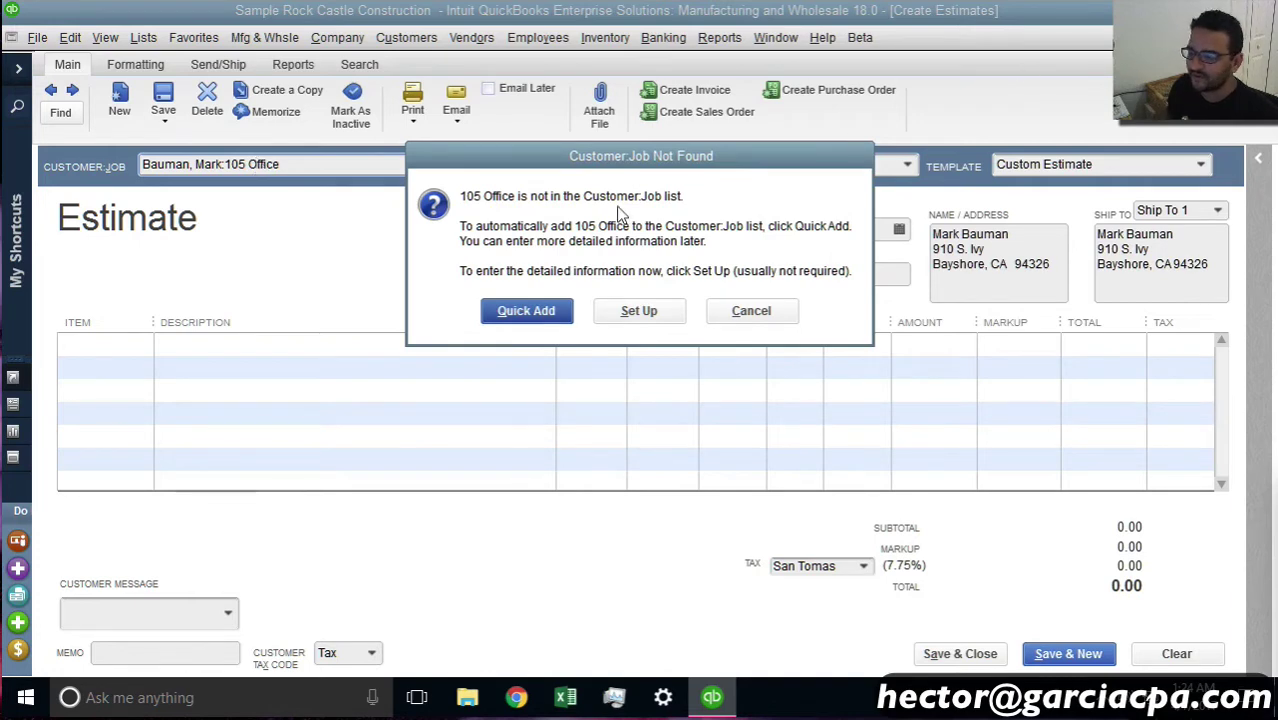
{"action": "left_click", "coordinate": [546, 321]}
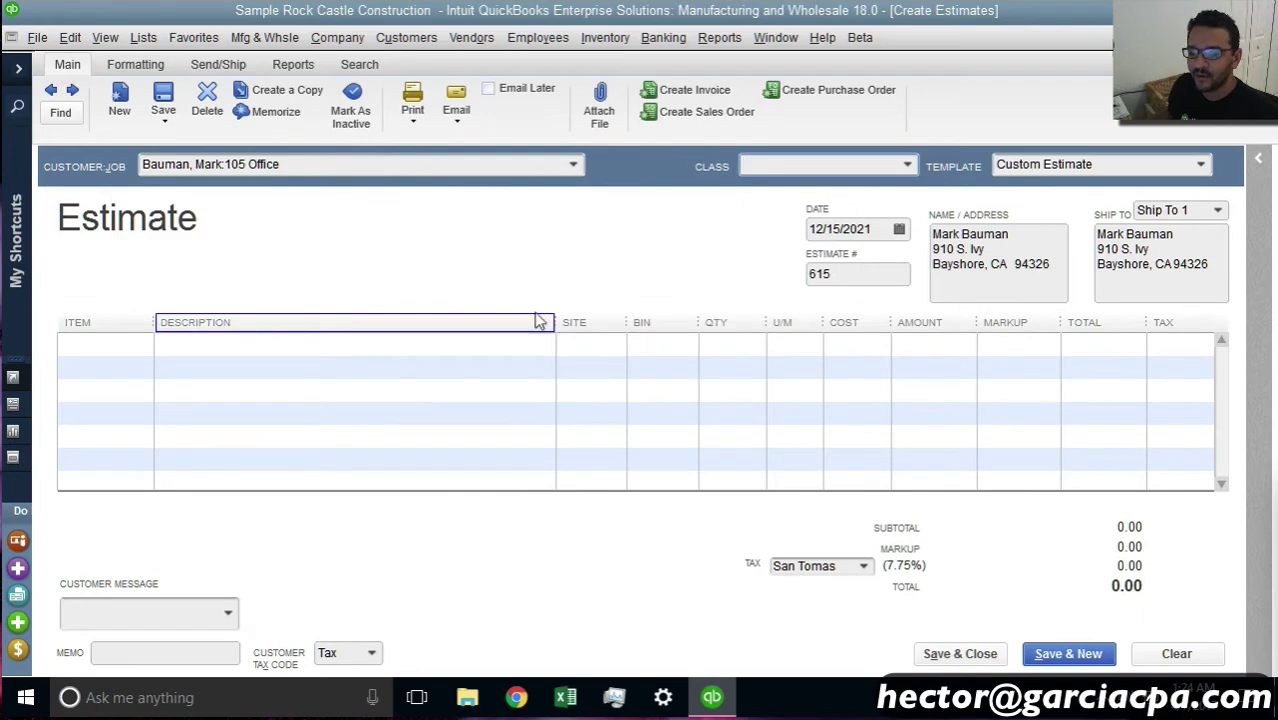
Step: Examine the customer's record and its 105 Office and Home Remodel jobs in the Customer Center, widening the name column, and return to the estimate
{"action": "left_click", "coordinate": [573, 166]}
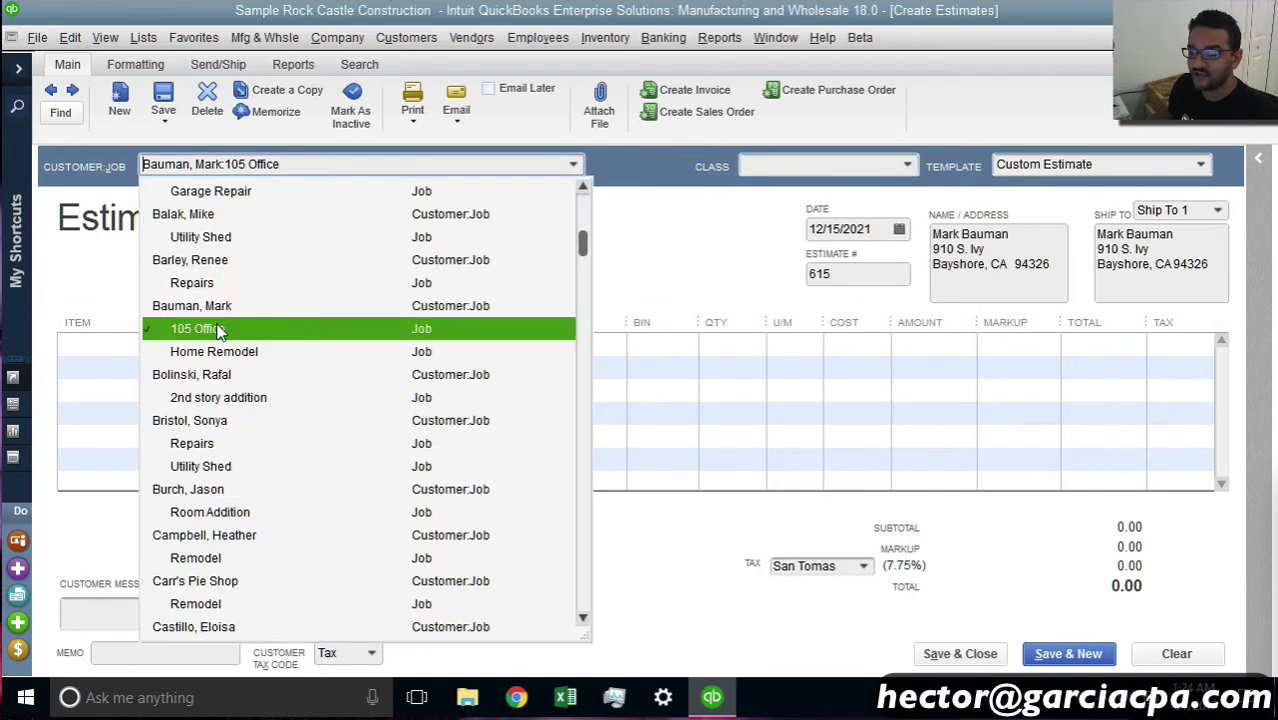
{"action": "left_click", "coordinate": [401, 40]}
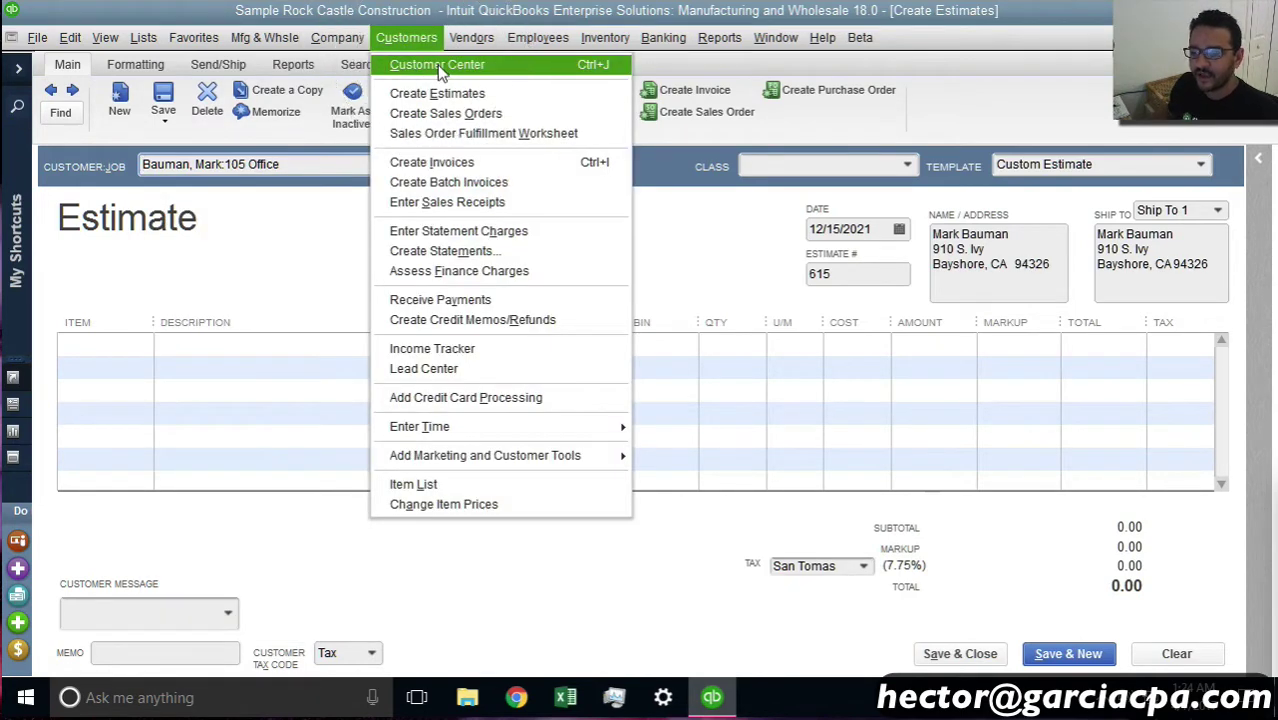
{"action": "left_click", "coordinate": [437, 65]}
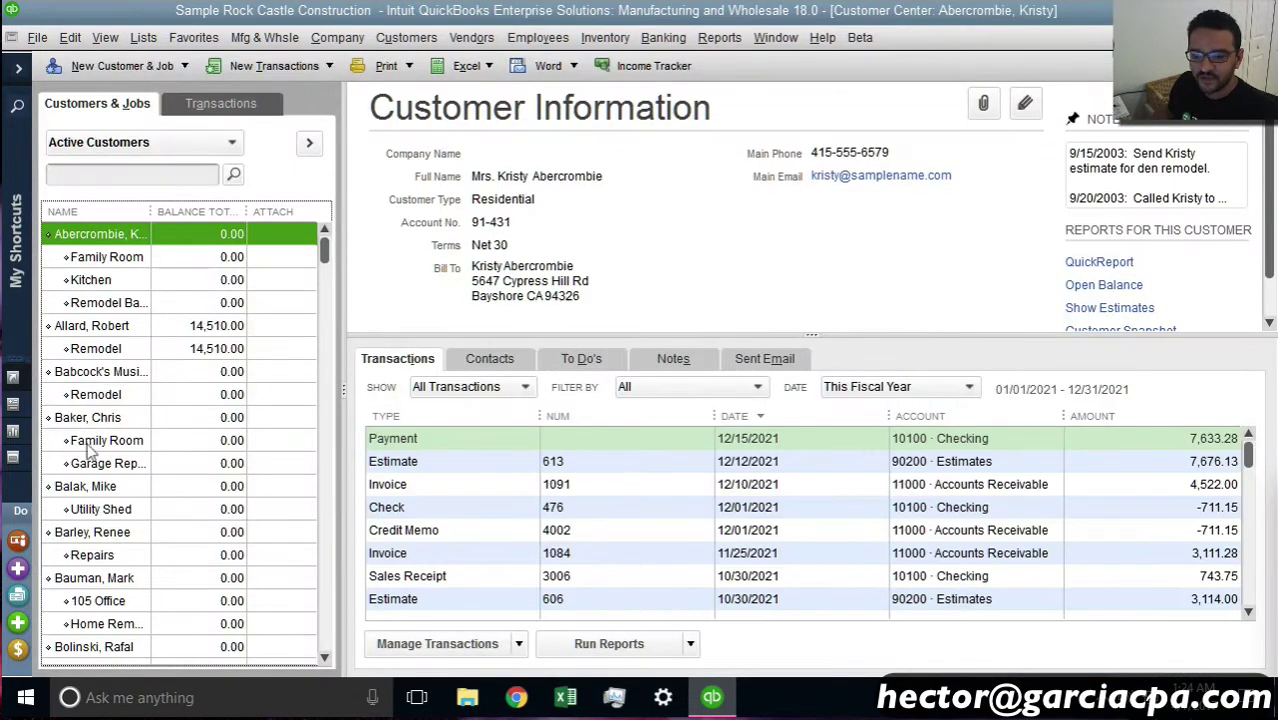
{"action": "left_click", "coordinate": [115, 578]}
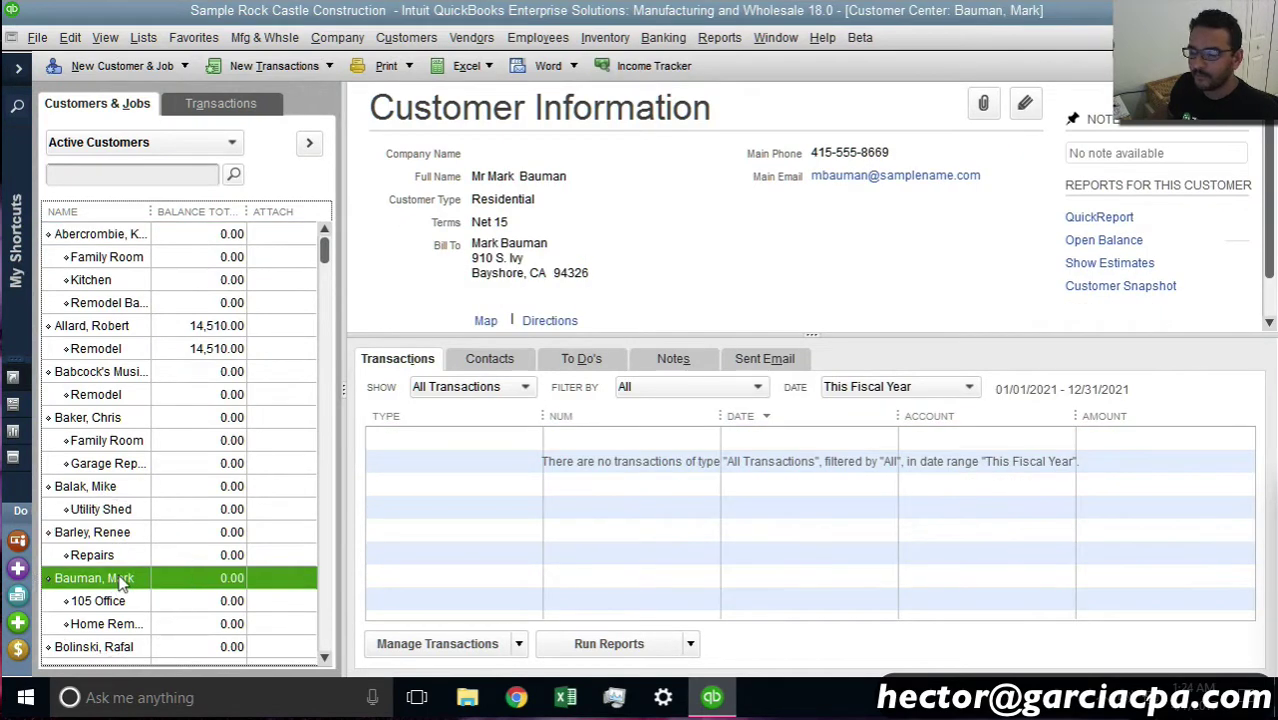
{"action": "left_click", "coordinate": [132, 602]}
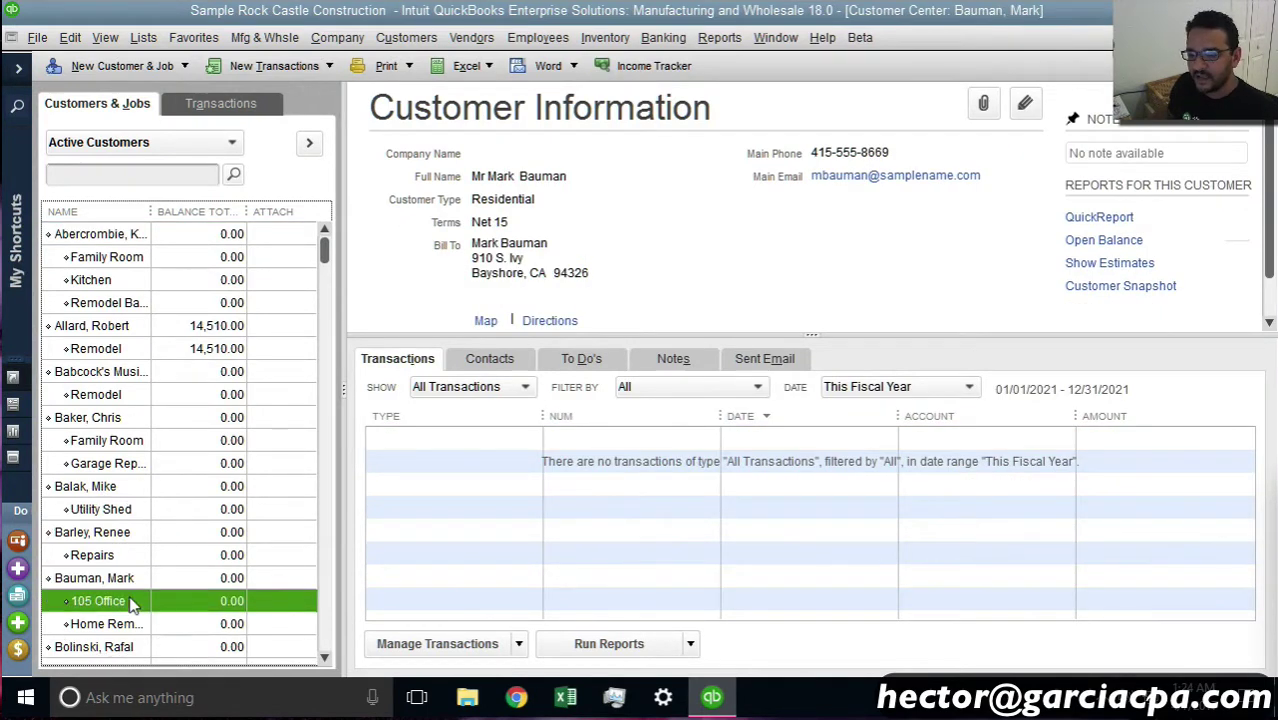
{"action": "left_click", "coordinate": [135, 624]}
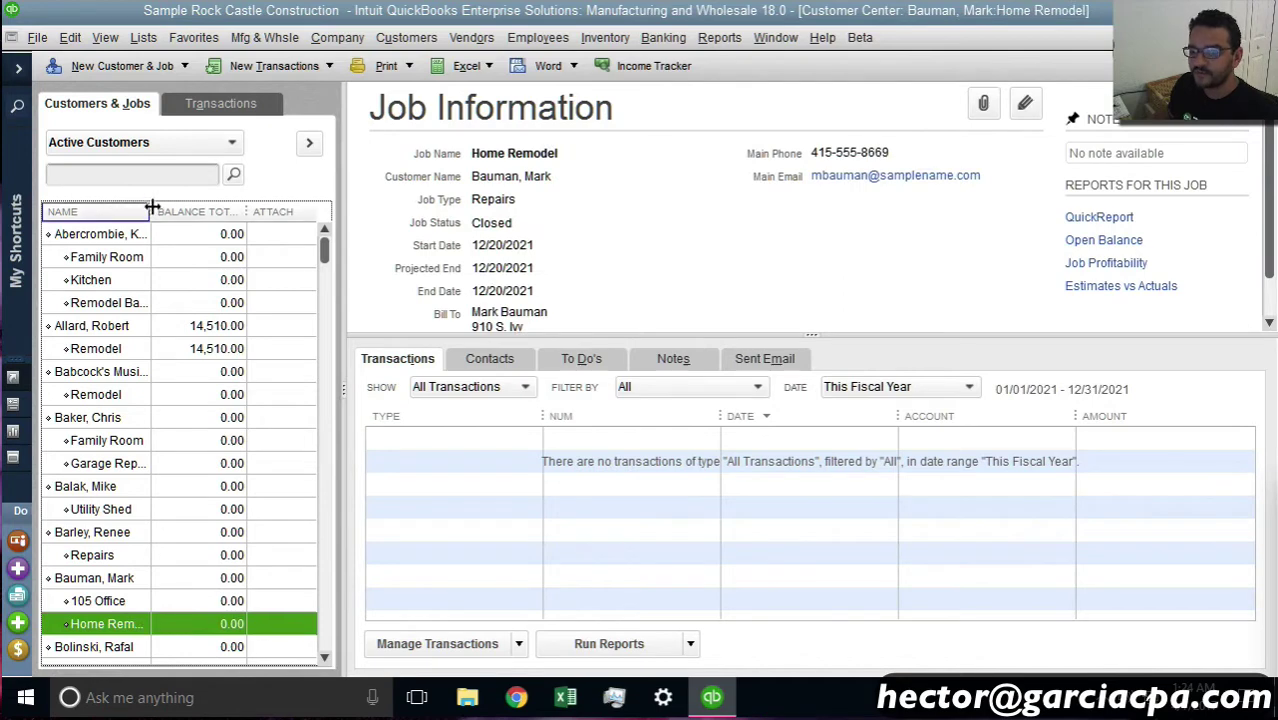
{"action": "left_click_drag", "start_coordinate": [152, 211], "coordinate": [197, 211]}
{"action": "left_click", "coordinate": [110, 601]}
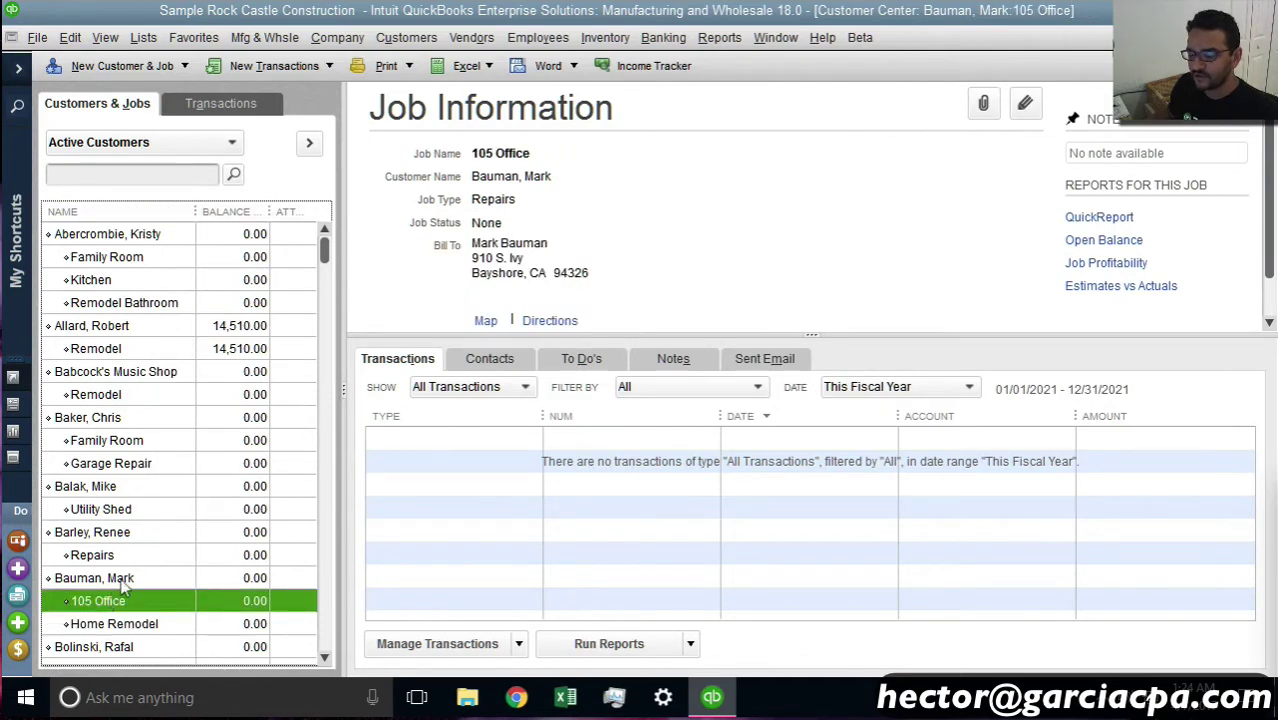
{"action": "left_click", "coordinate": [125, 578]}
{"action": "key", "text": "Escape"}
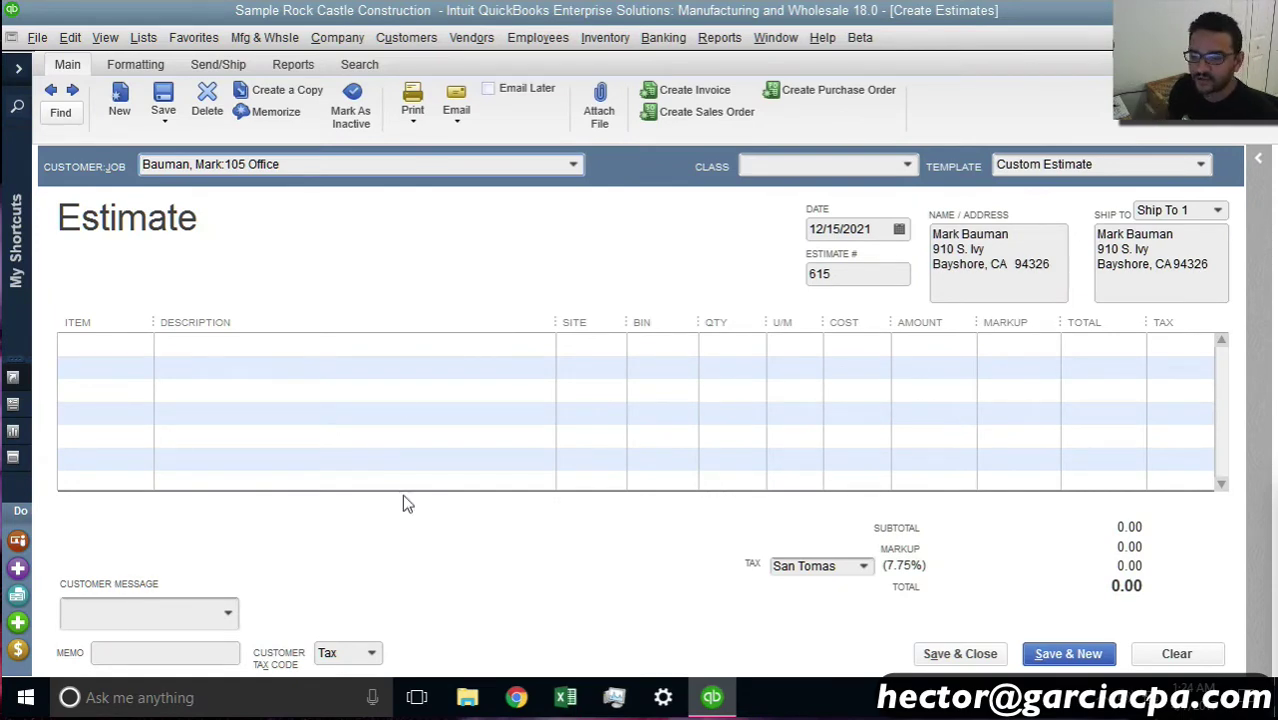
Step: Enter the Concrete Slab service item on the first line of the 105 Office estimate
{"action": "left_click", "coordinate": [302, 165]}
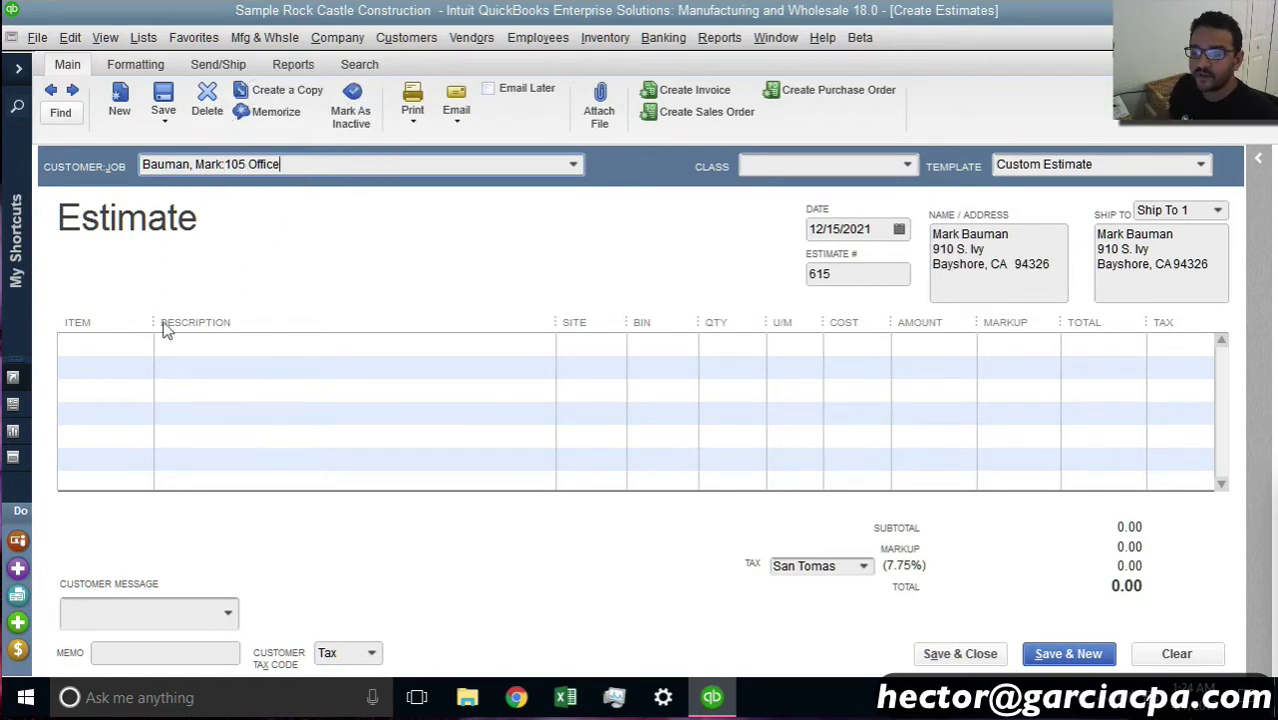
{"action": "left_click", "coordinate": [137, 351]}
{"action": "left_click", "coordinate": [150, 345]}
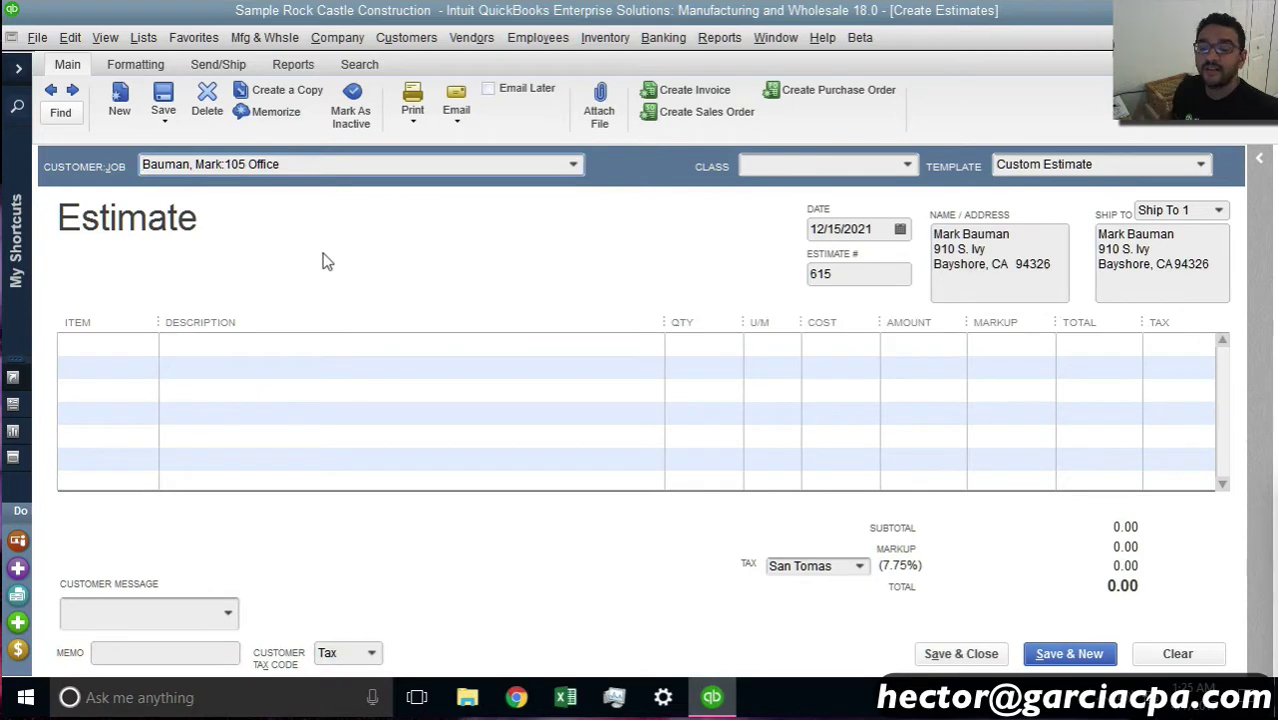
{"action": "left_click", "coordinate": [130, 344]}
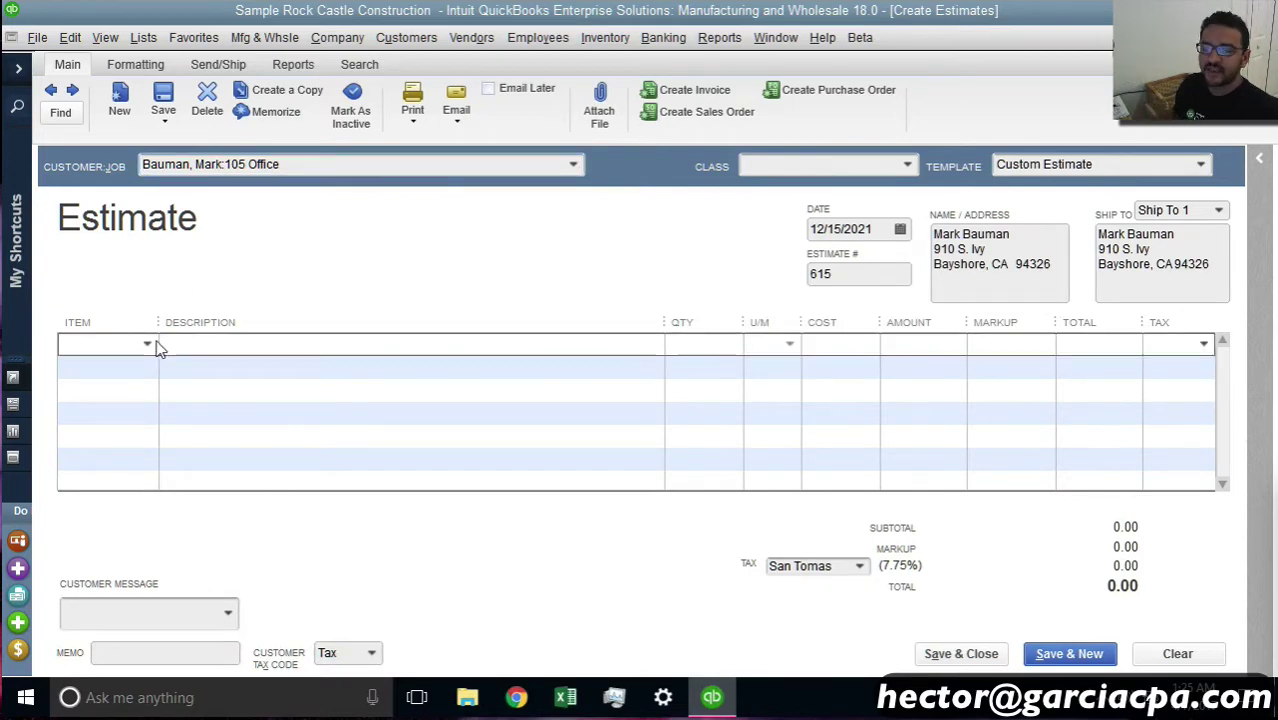
{"action": "left_click", "coordinate": [152, 344]}
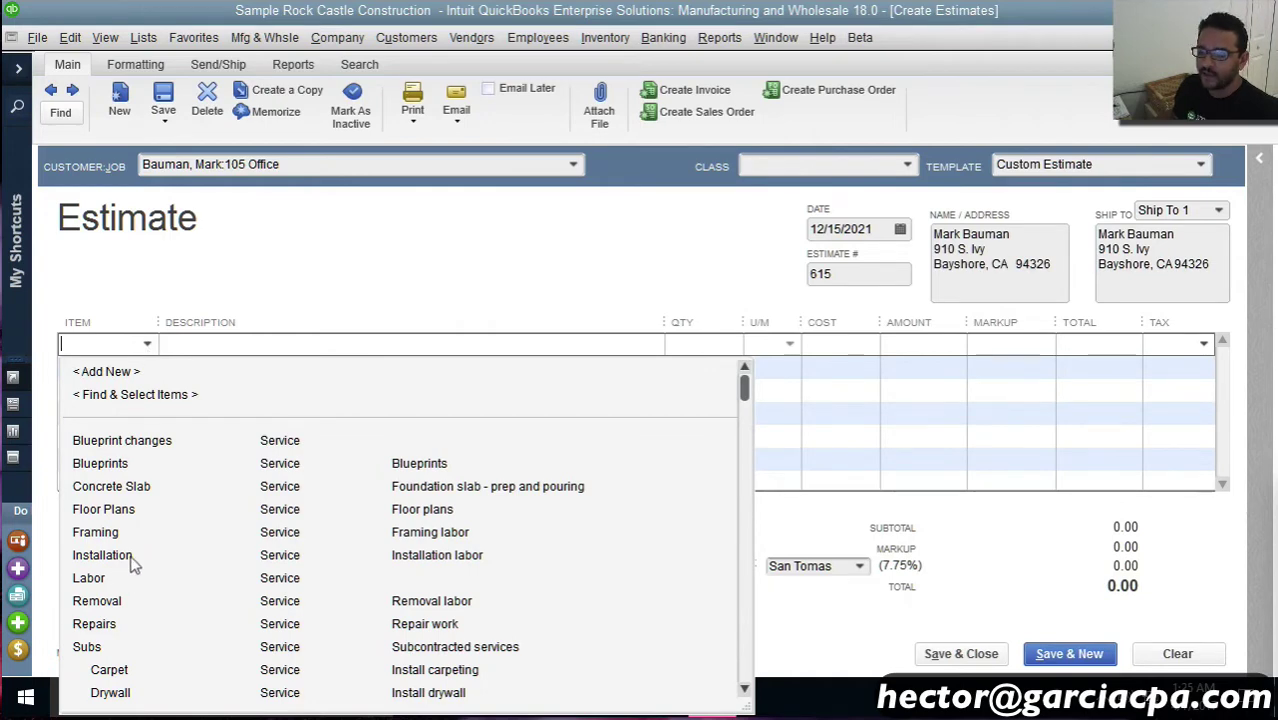
{"action": "left_click", "coordinate": [136, 485]}
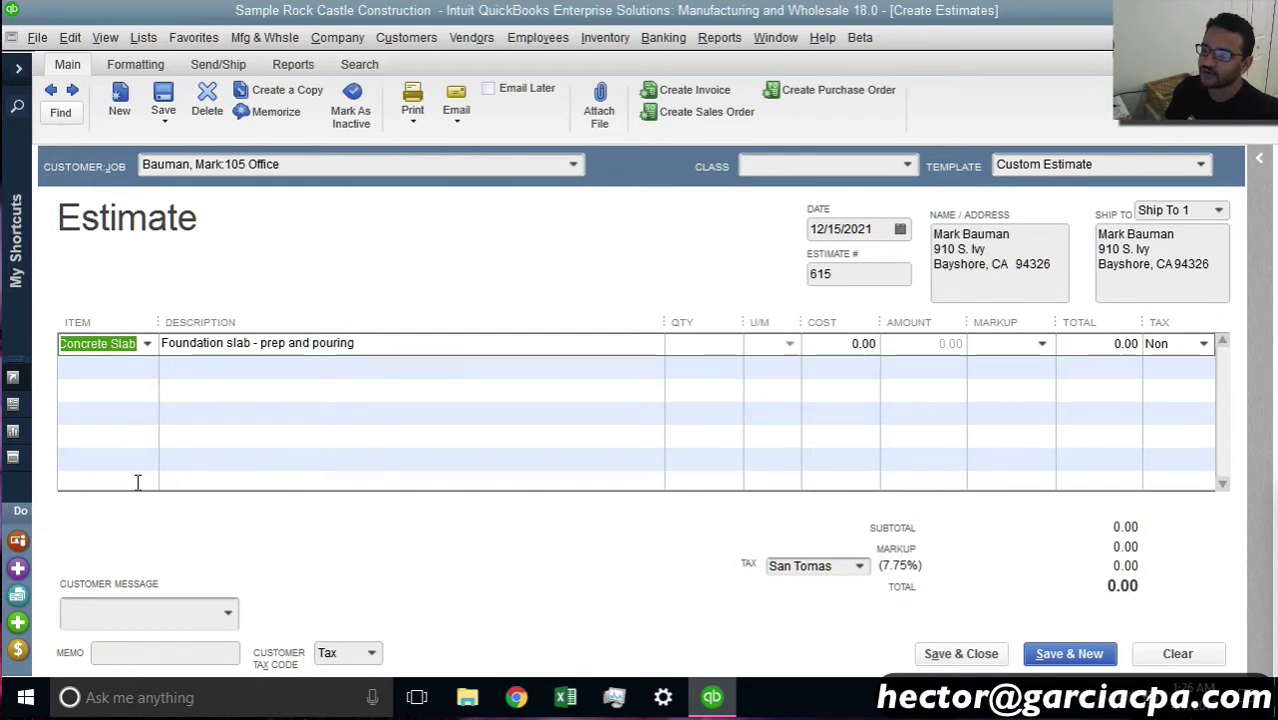
Step: Open the data layout customization for the Custom Estimate template and examine its column settings
{"action": "left_click", "coordinate": [145, 68]}
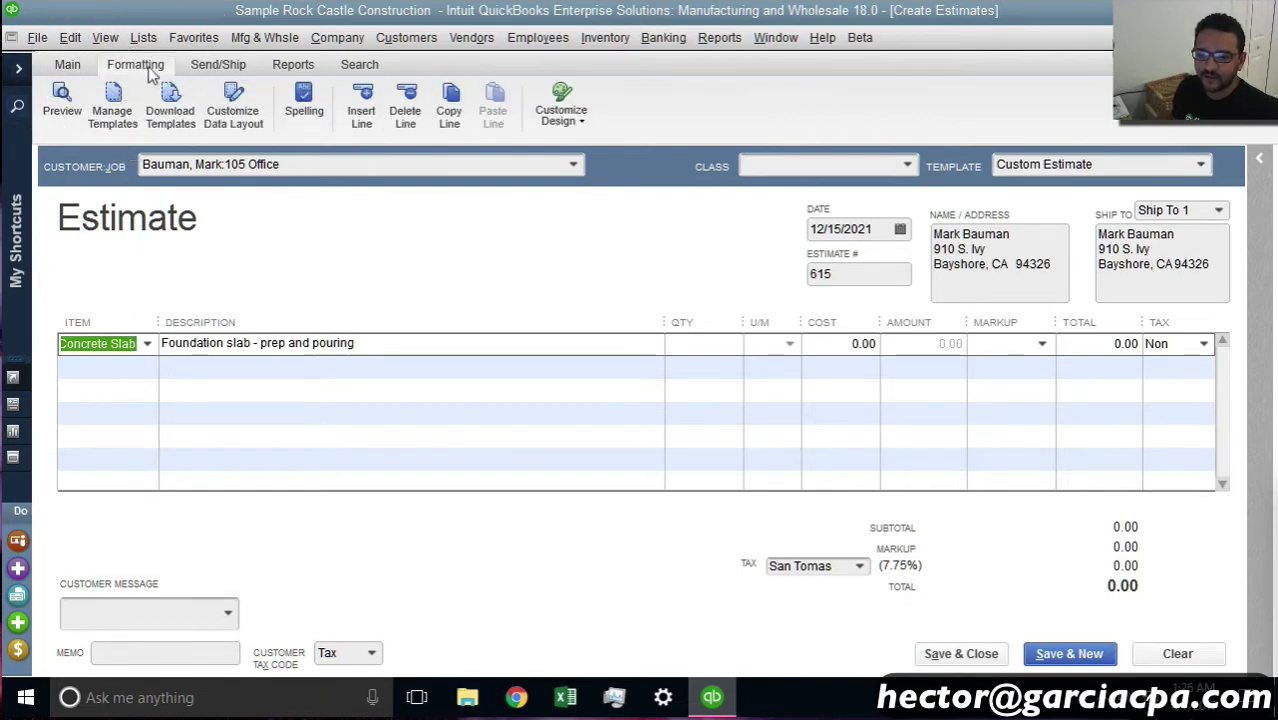
{"action": "left_click", "coordinate": [242, 115]}
{"action": "left_click", "coordinate": [322, 92]}
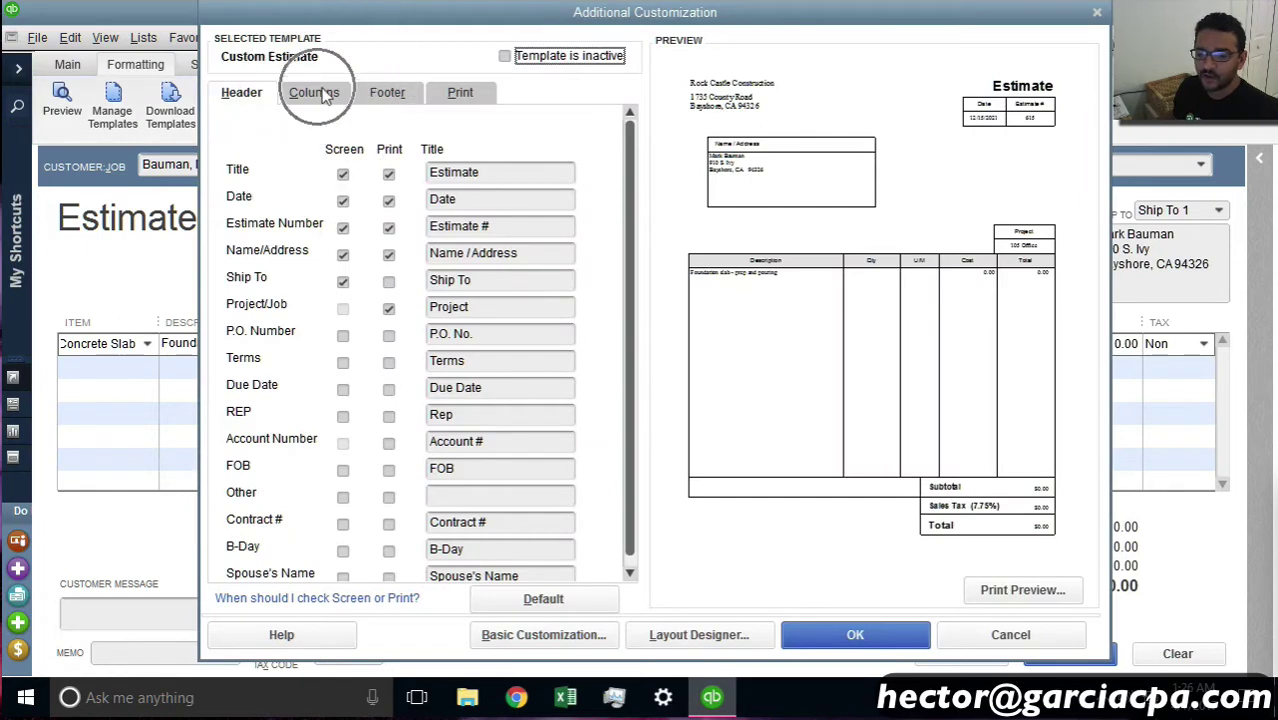
{"action": "left_click", "coordinate": [820, 452]}
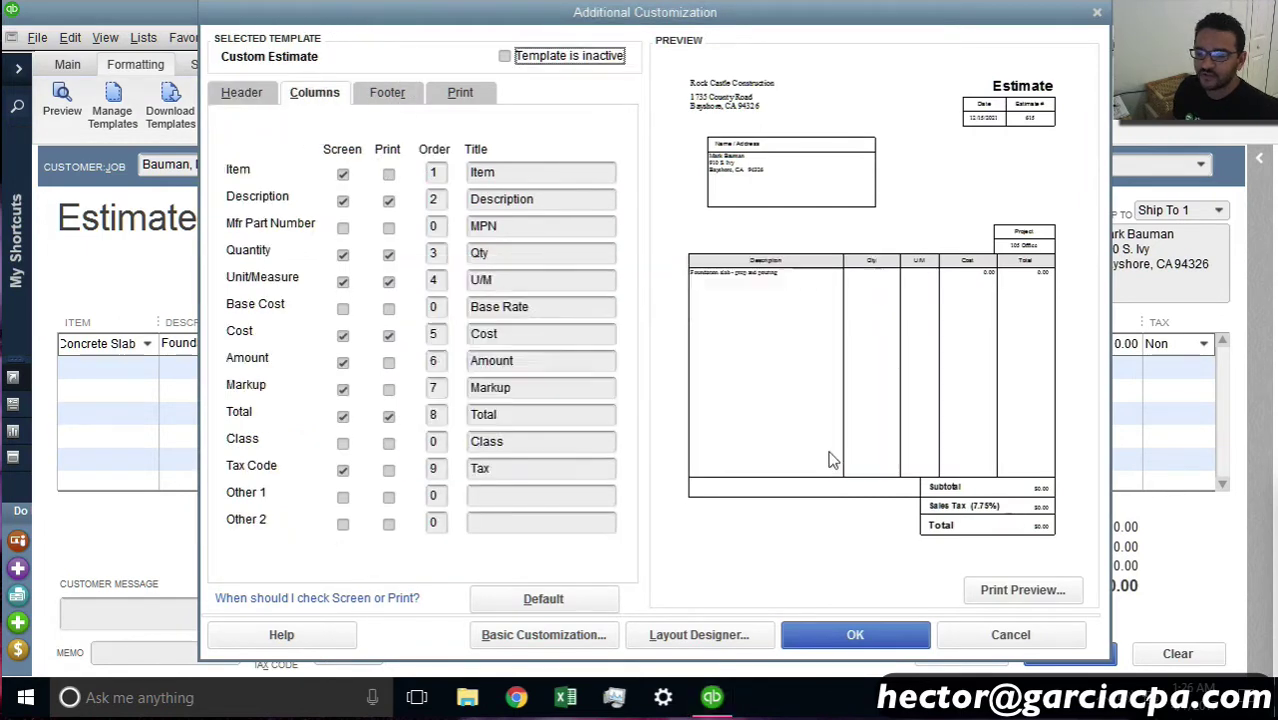
{"action": "left_click", "coordinate": [819, 451]}
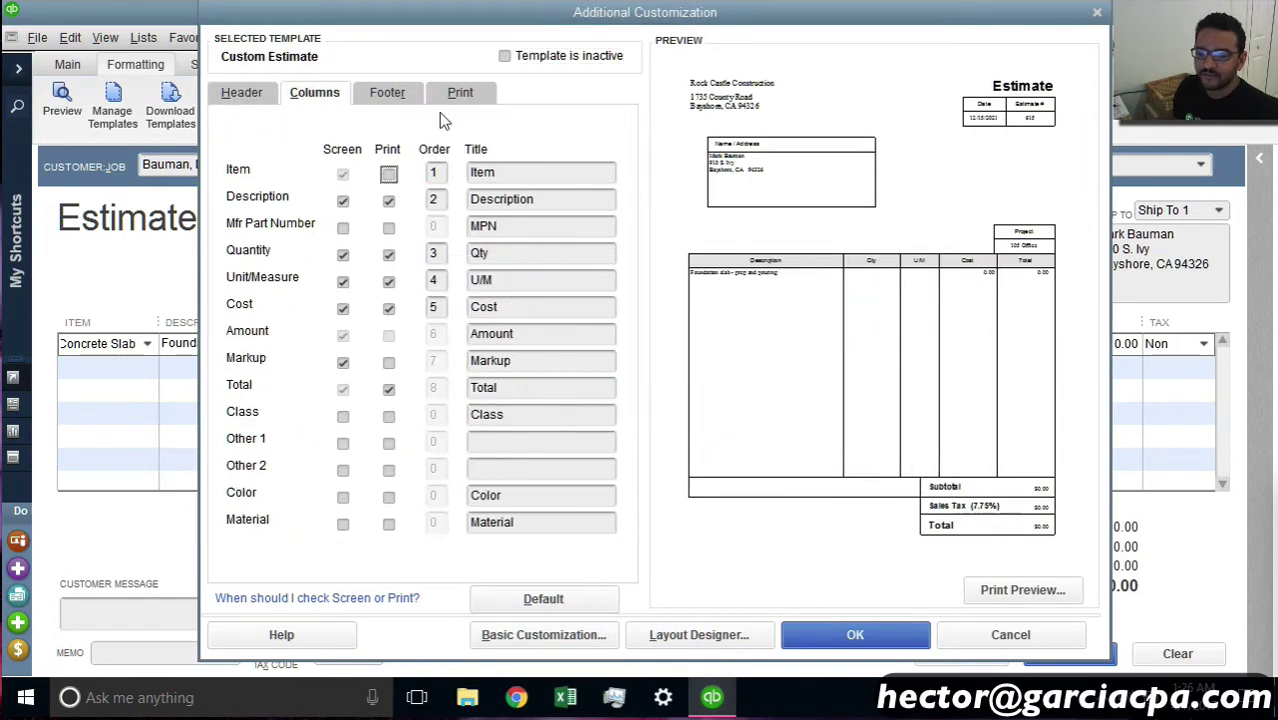
{"action": "left_click", "coordinate": [332, 100]}
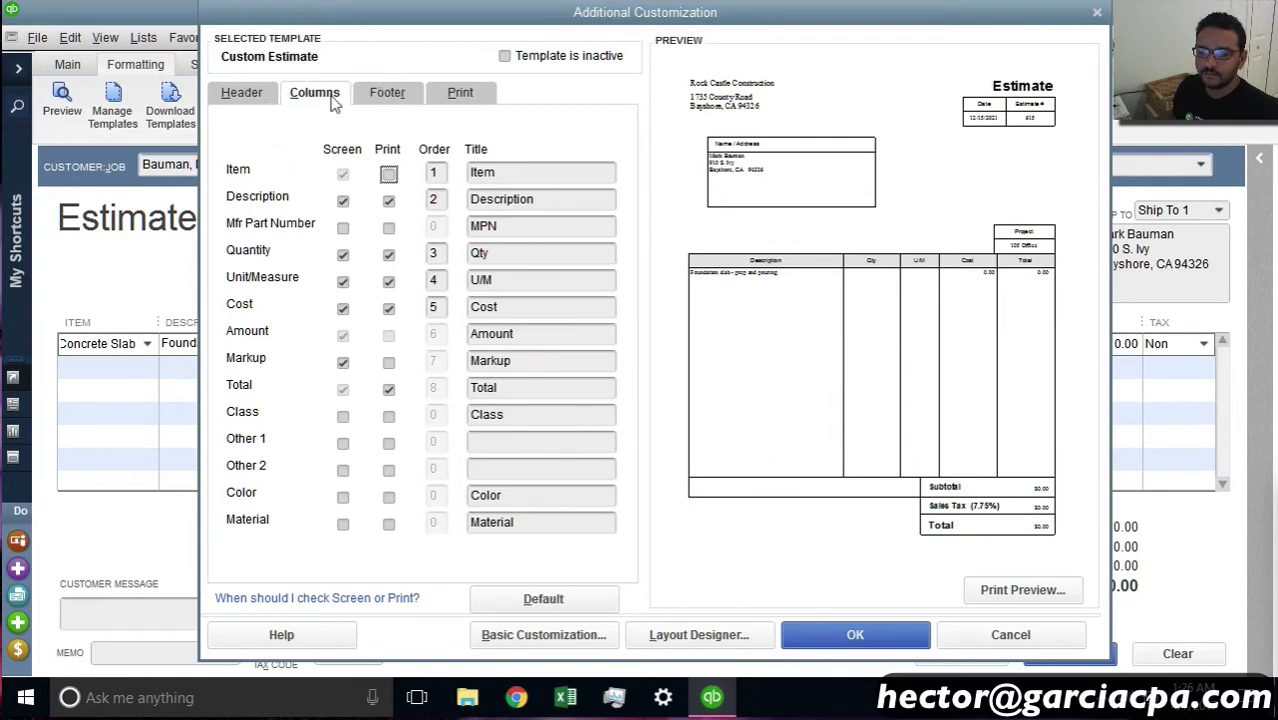
{"action": "left_click", "coordinate": [332, 100]}
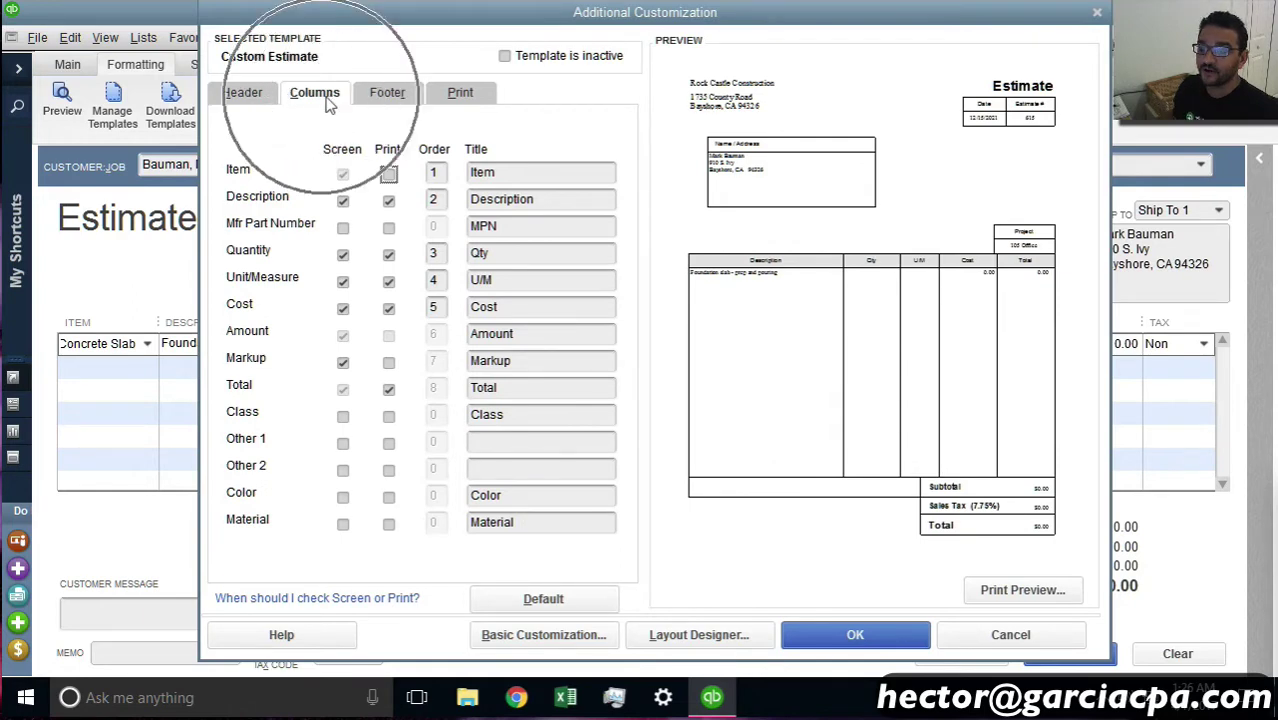
Step: Review the Screen and Print options for the Cost, Amount, Markup and Total columns, leave Markup unprinted, and accept the layout
{"action": "left_click", "coordinate": [343, 308]}
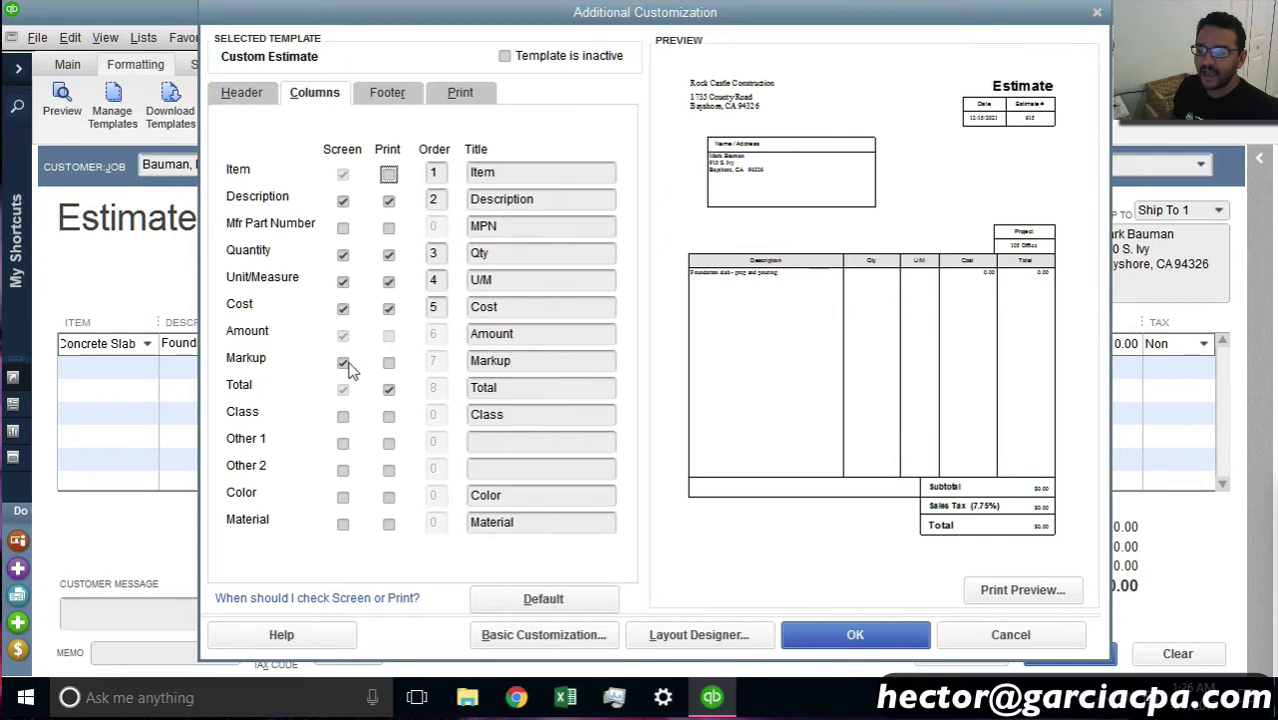
{"action": "key", "text": "ctrl"}
{"action": "left_click", "coordinate": [344, 308]}
{"action": "key", "text": "ctrl"}
{"action": "left_click", "coordinate": [344, 308]}
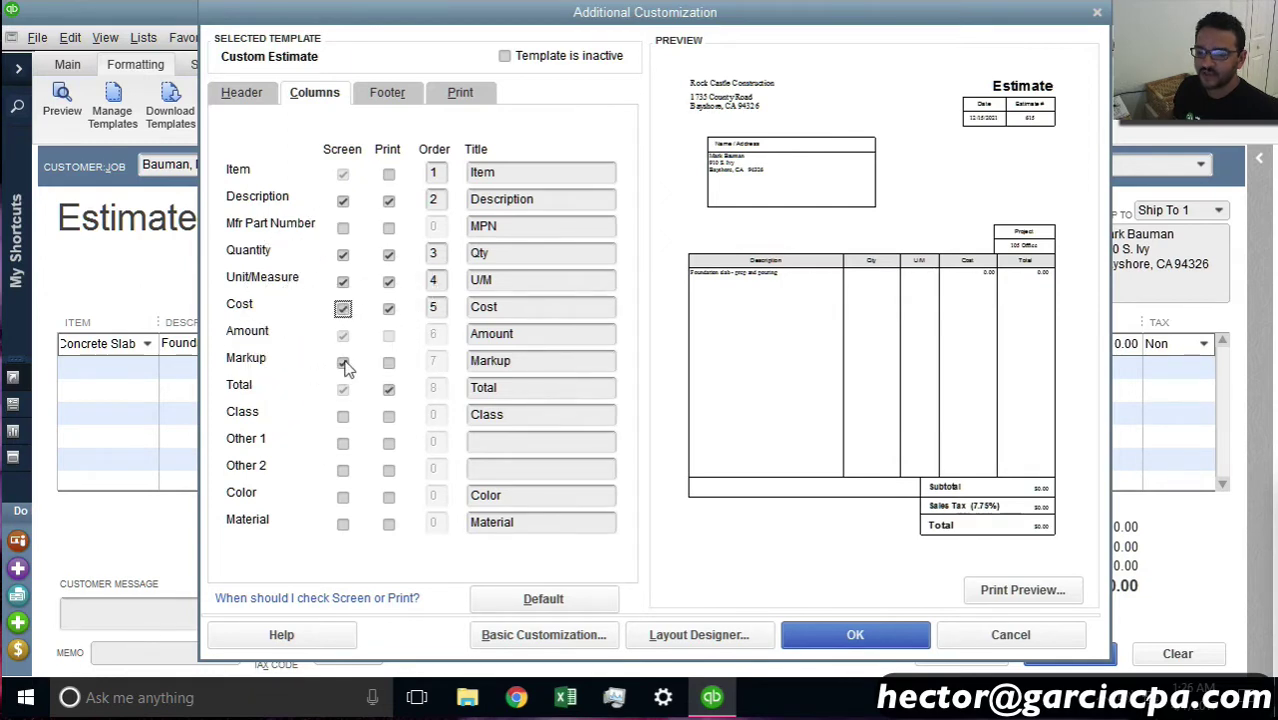
{"action": "key", "text": "ctrl"}
{"action": "key", "text": "ctrl"}
{"action": "left_click", "coordinate": [391, 363]}
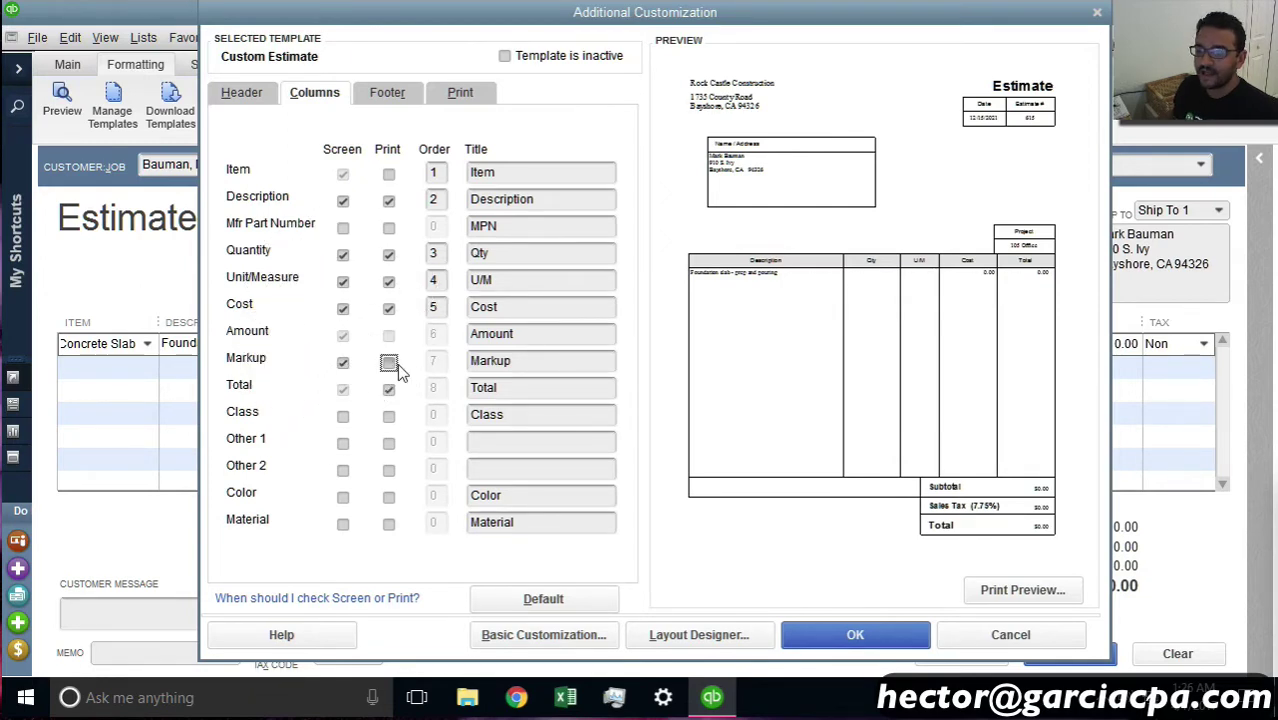
{"action": "key", "text": "ctrl"}
{"action": "left_click", "coordinate": [396, 365]}
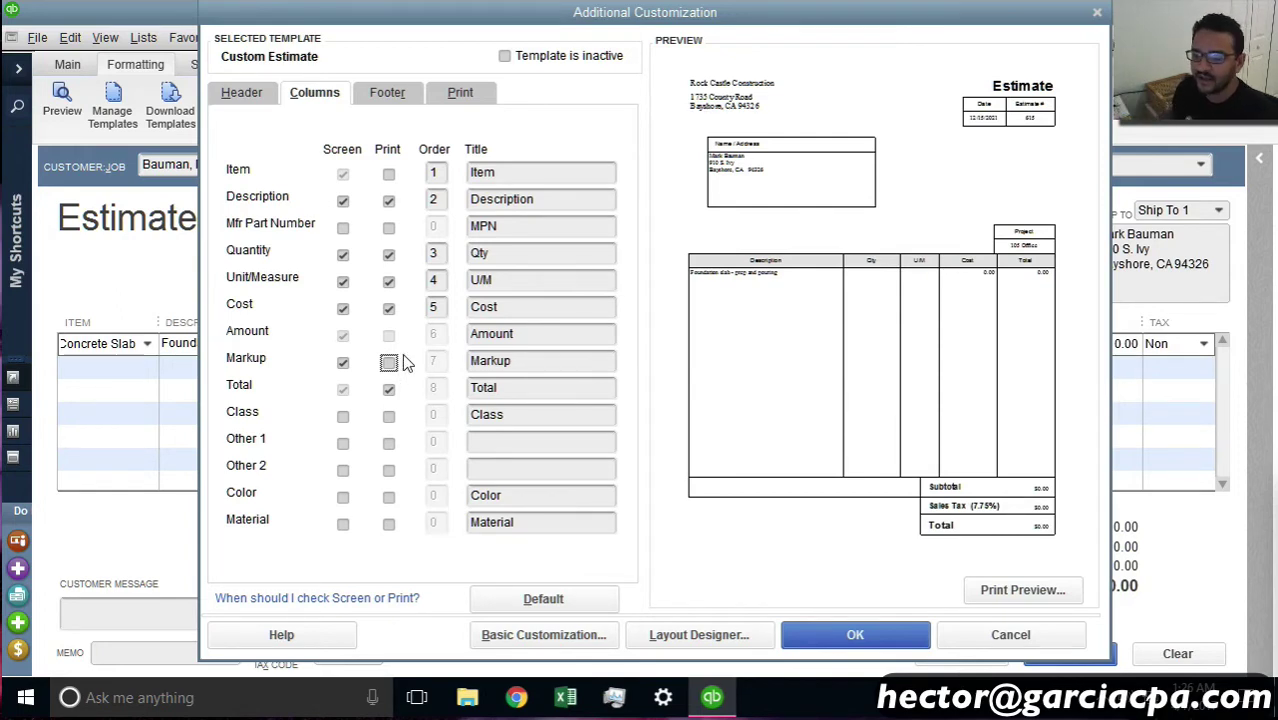
{"action": "key", "text": "ctrl"}
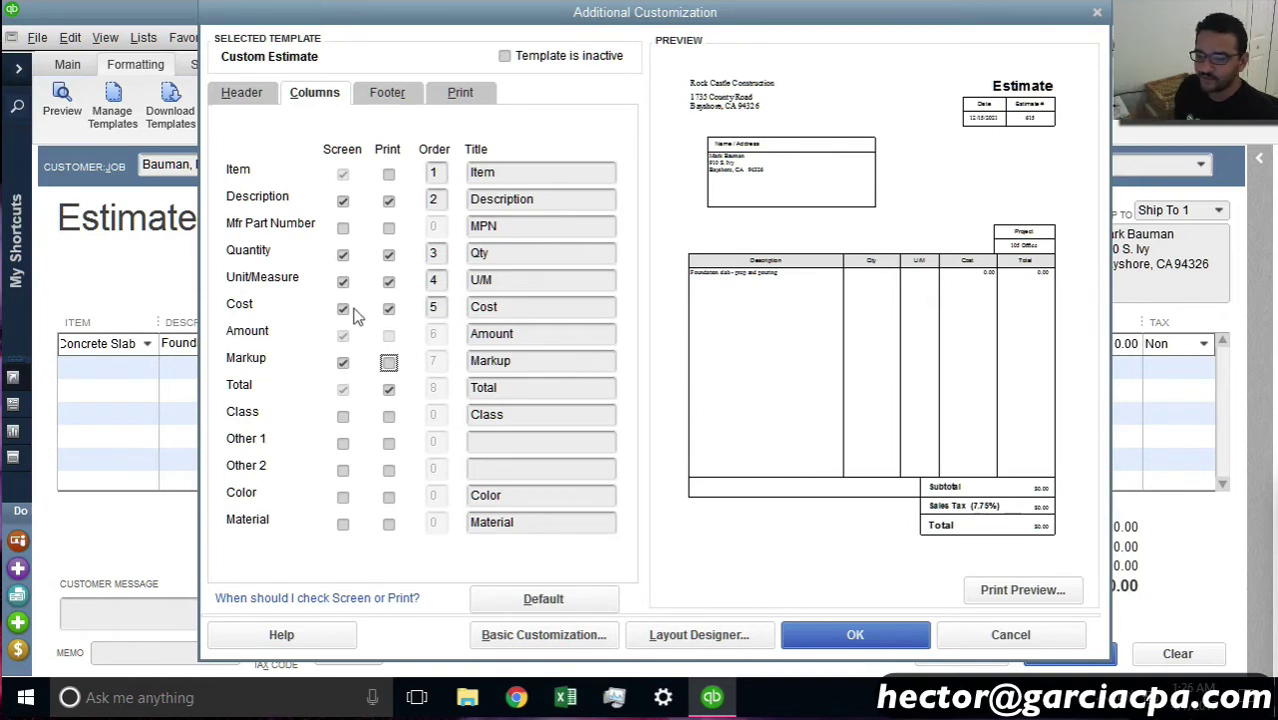
{"action": "key", "text": "ctrl"}
{"action": "key", "text": "ctrl"}
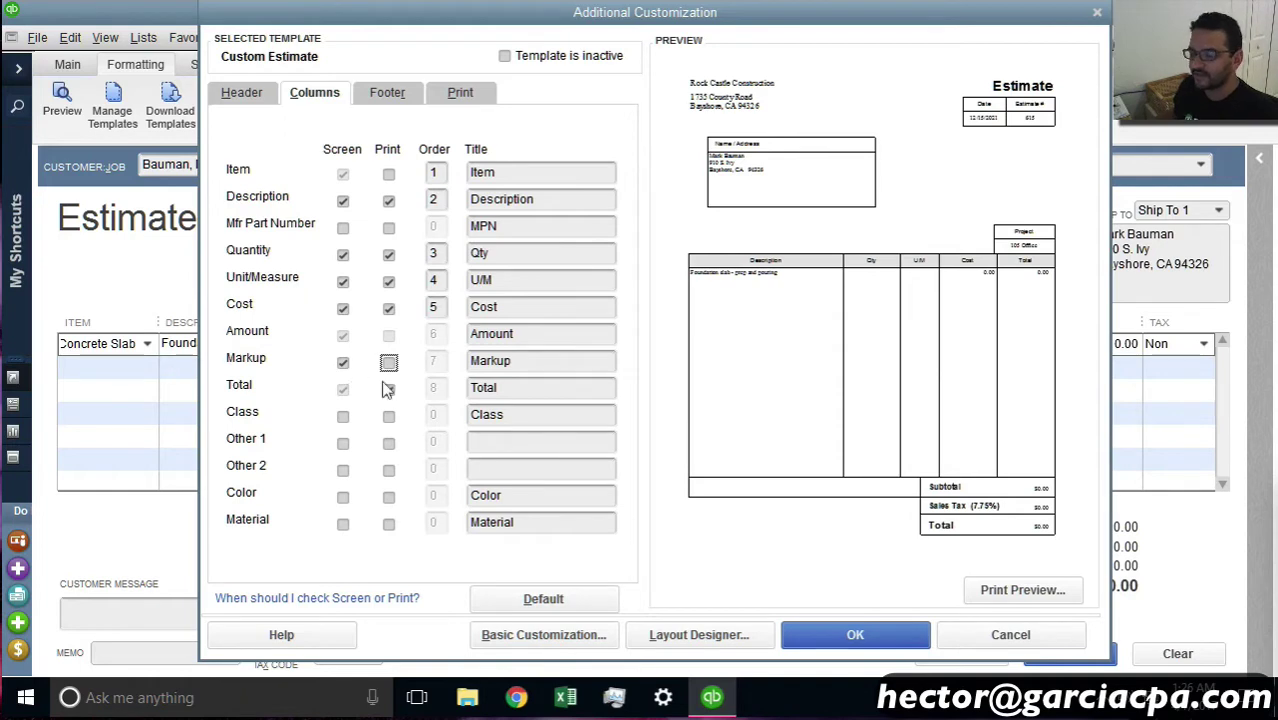
{"action": "key", "text": "ctrl"}
{"action": "left_click", "coordinate": [880, 634]}
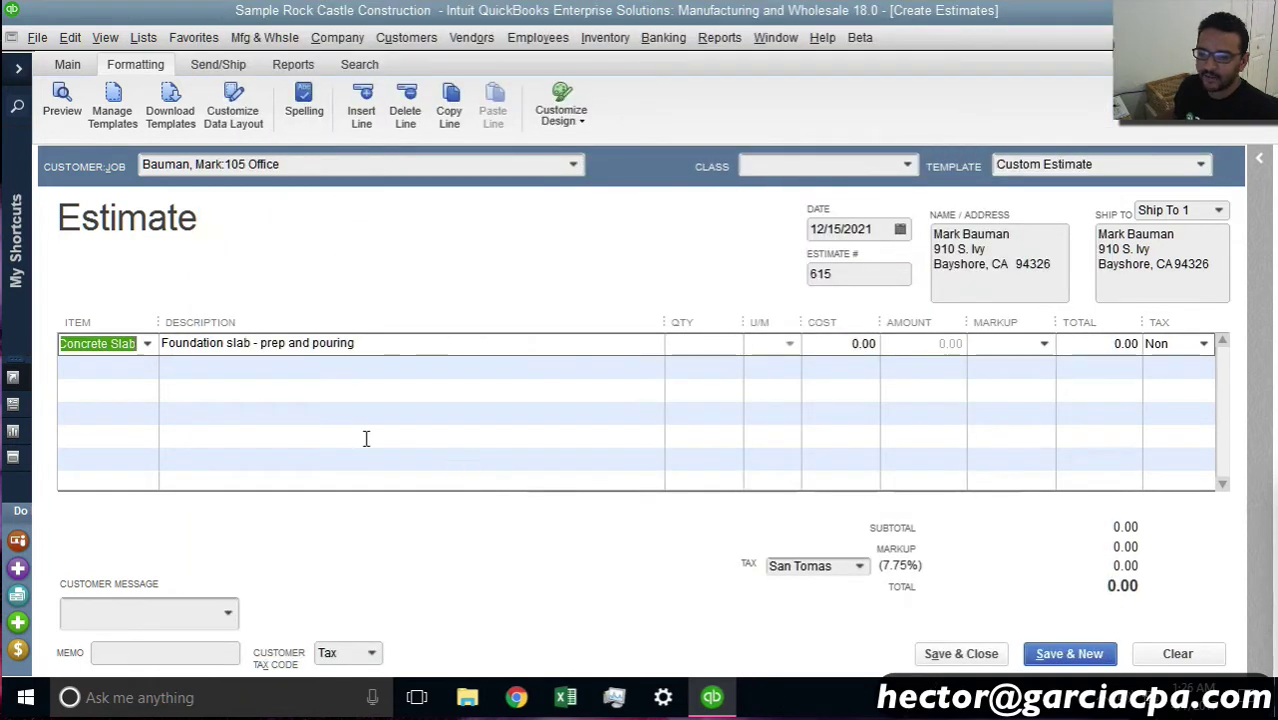
Step: Widen the estimate's Item column and set the cost of the Concrete Slab line to 10,000
{"action": "left_click_drag", "start_coordinate": [158, 322], "coordinate": [196, 325]}
{"action": "left_click", "coordinate": [155, 377]}
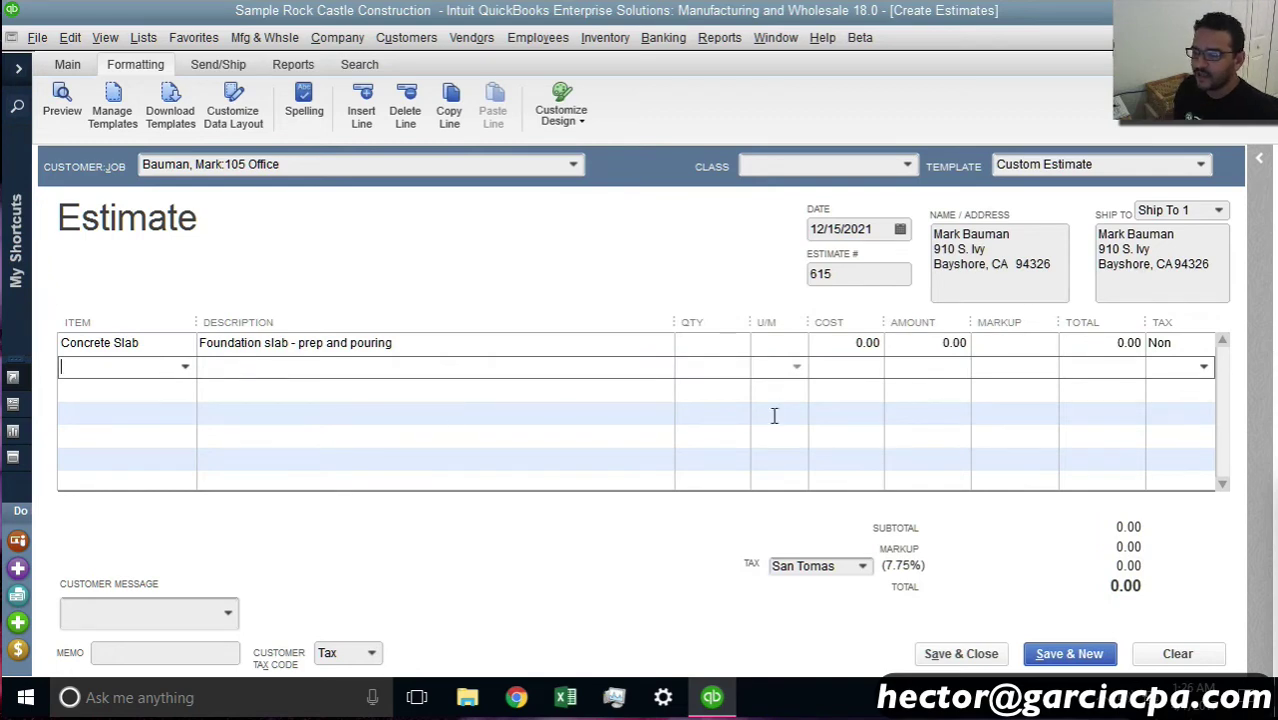
{"action": "left_click", "coordinate": [713, 344]}
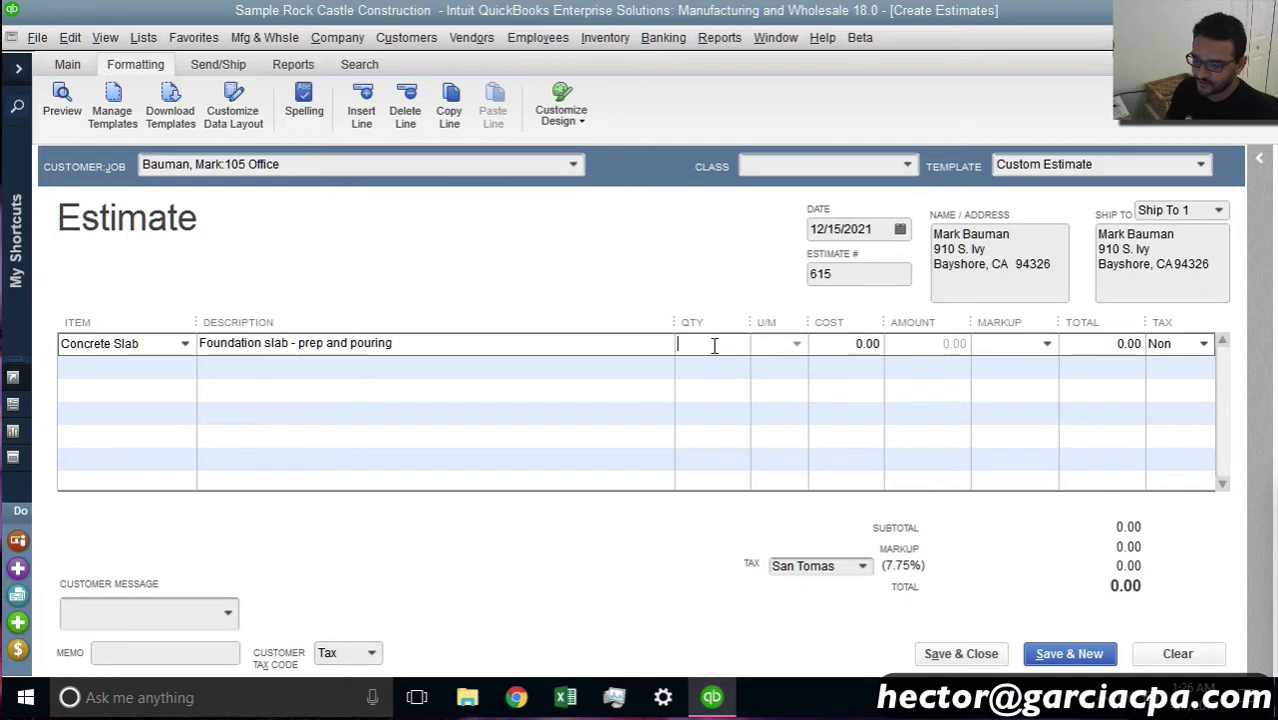
{"action": "left_click", "coordinate": [841, 343]}
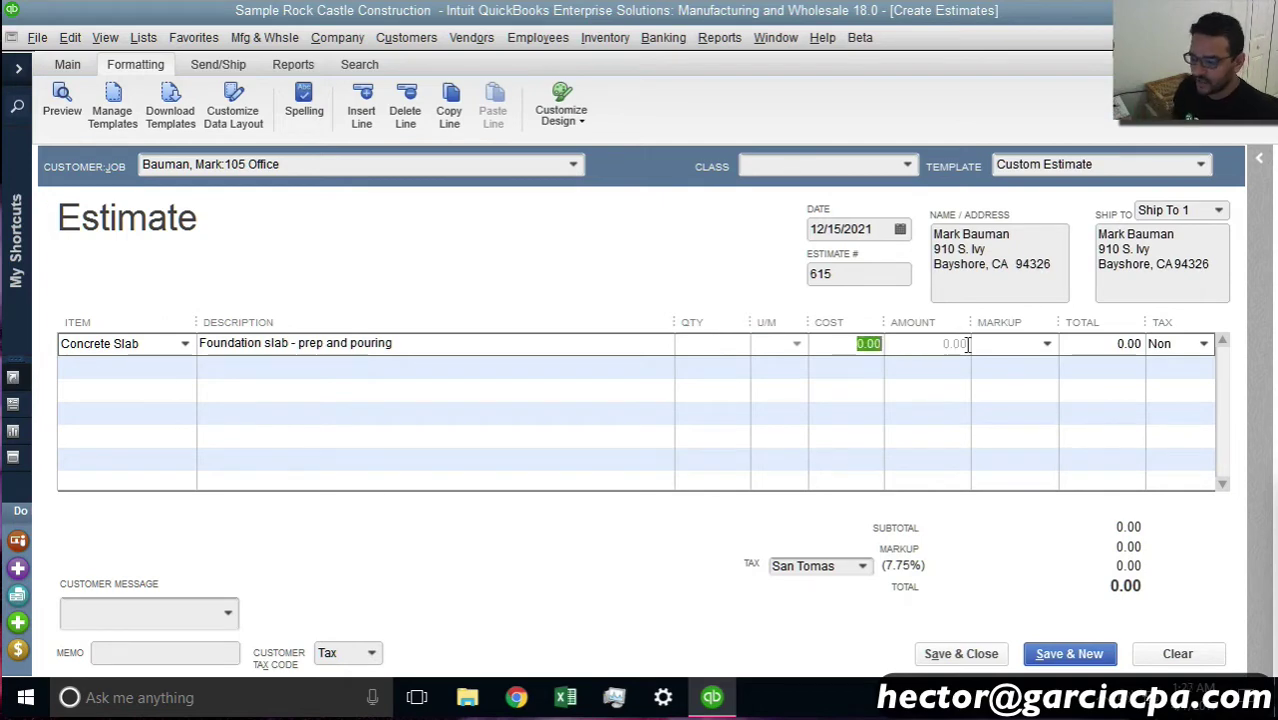
{"action": "type", "text": "10000"}
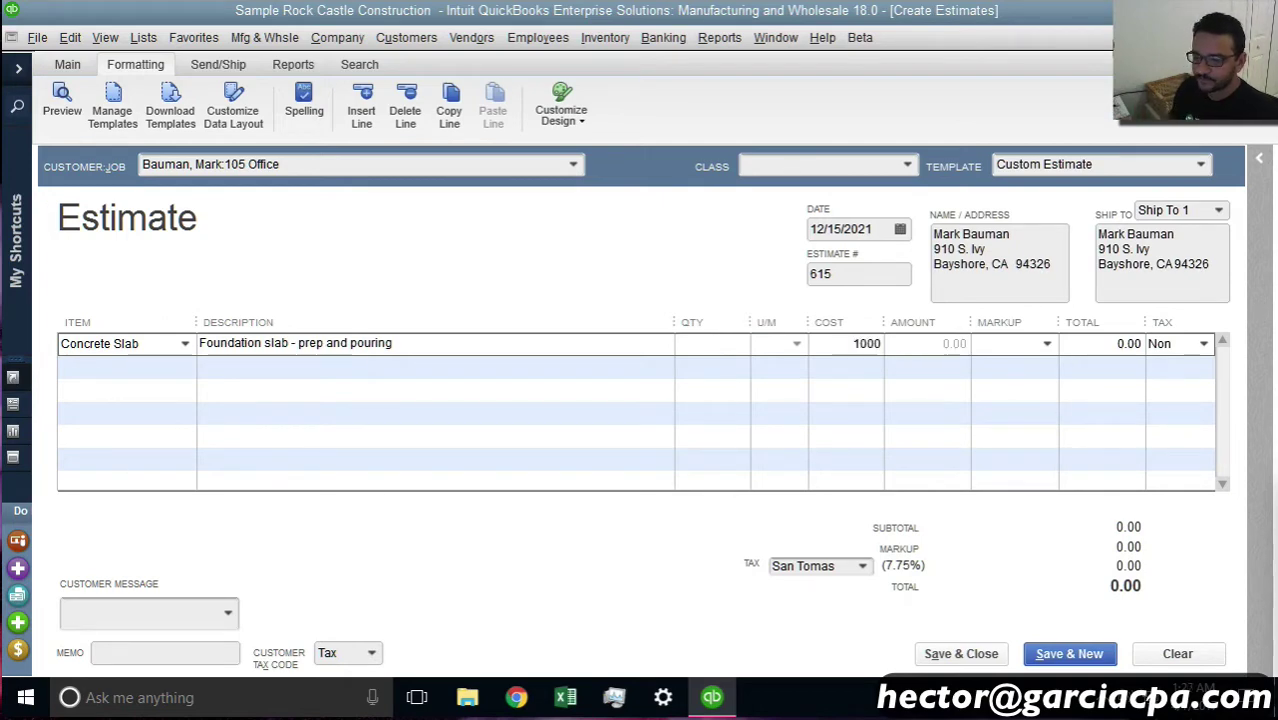
Step: Try a 20% markup on the Concrete Slab line, and clear it again
{"action": "left_click", "coordinate": [967, 344]}
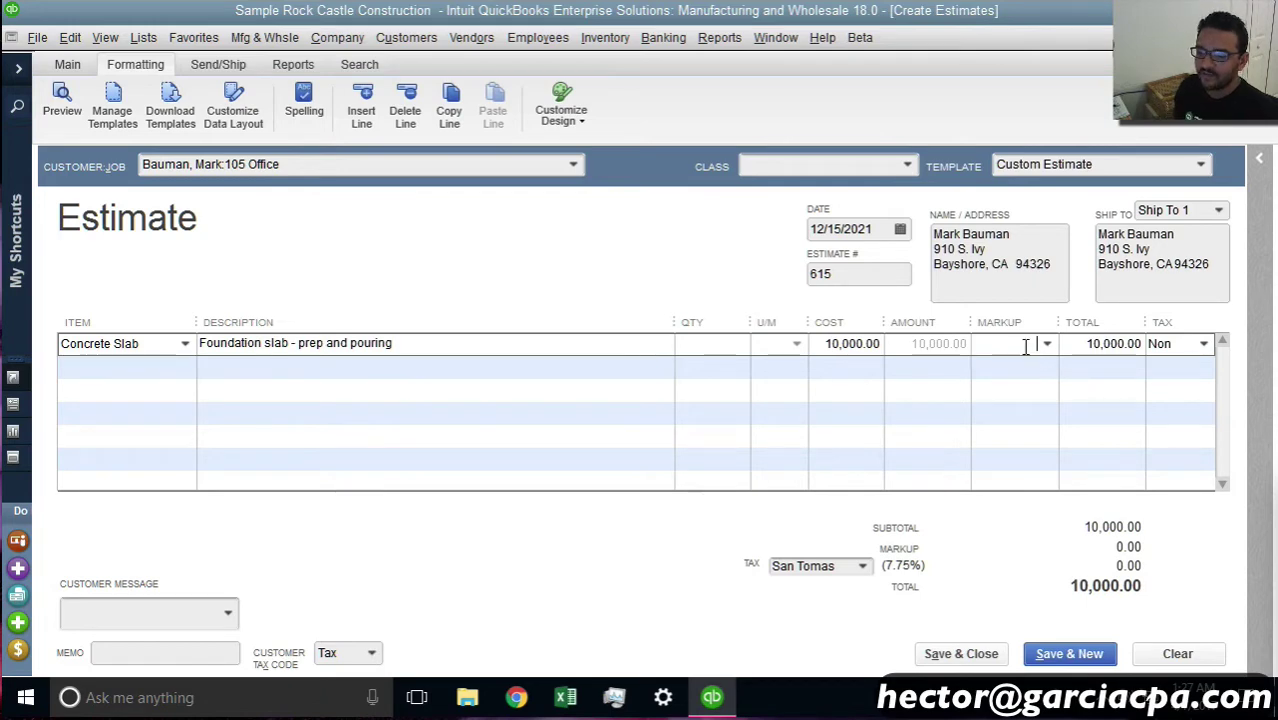
{"action": "type", "text": "2"}
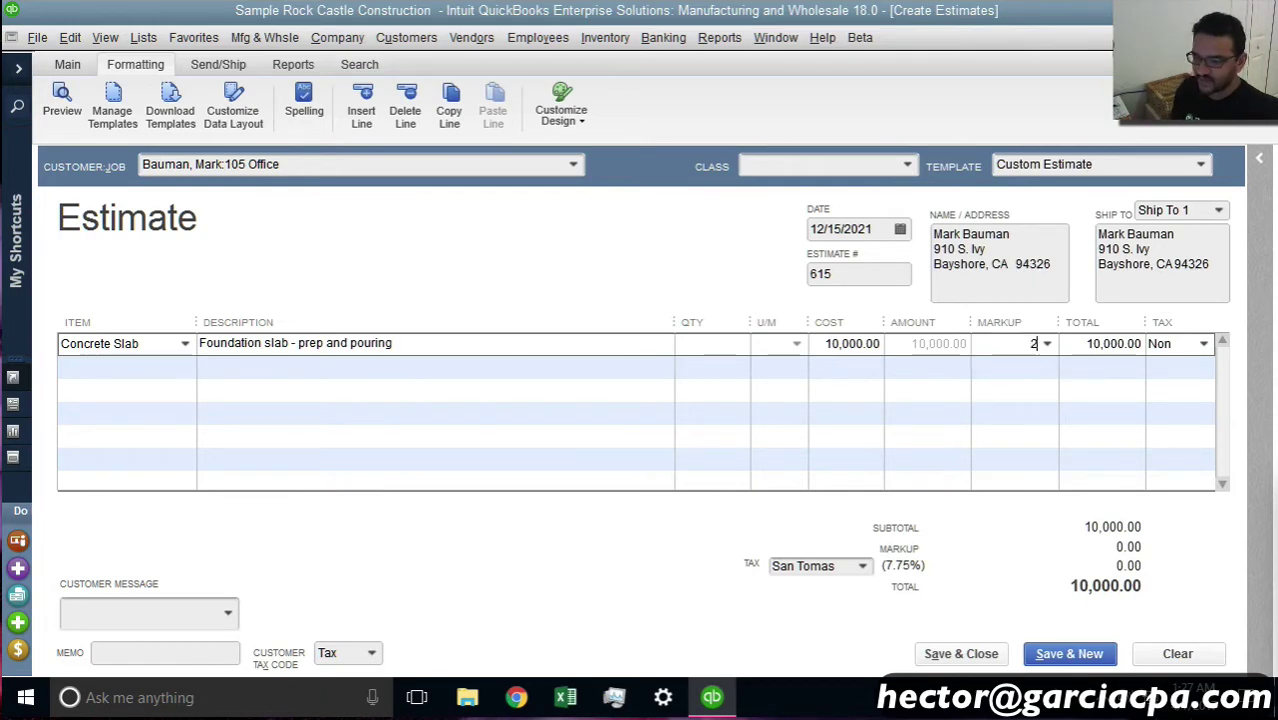
{"action": "type", "text": "0%"}
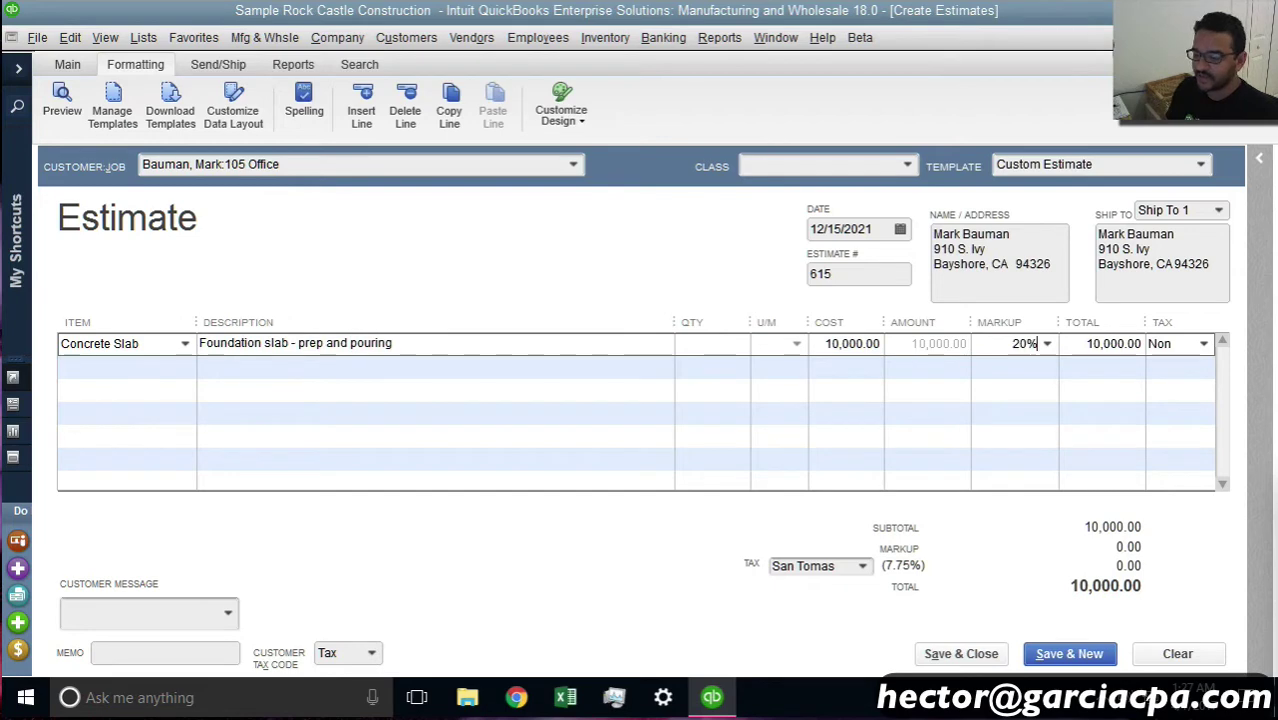
{"action": "key", "text": "Tab"}
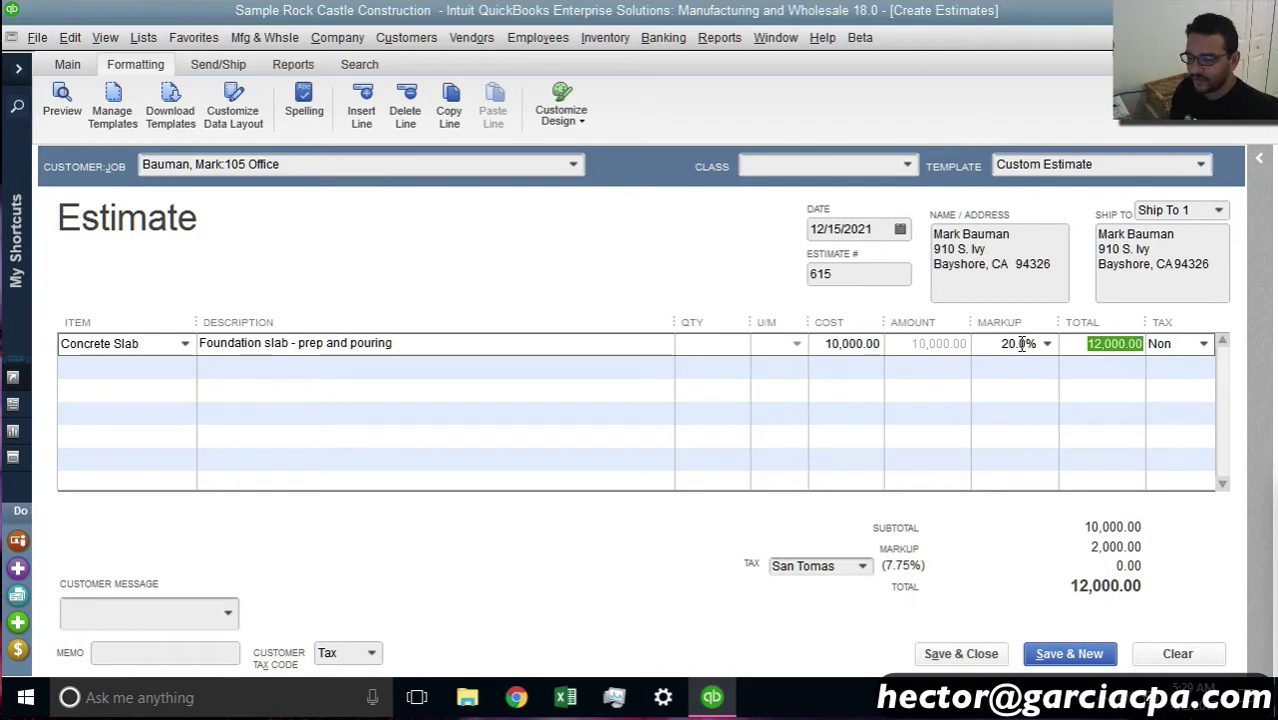
{"action": "key", "text": "shift+Tab"}
{"action": "key", "text": "BackSpace"}
{"action": "key", "text": "Tab"}
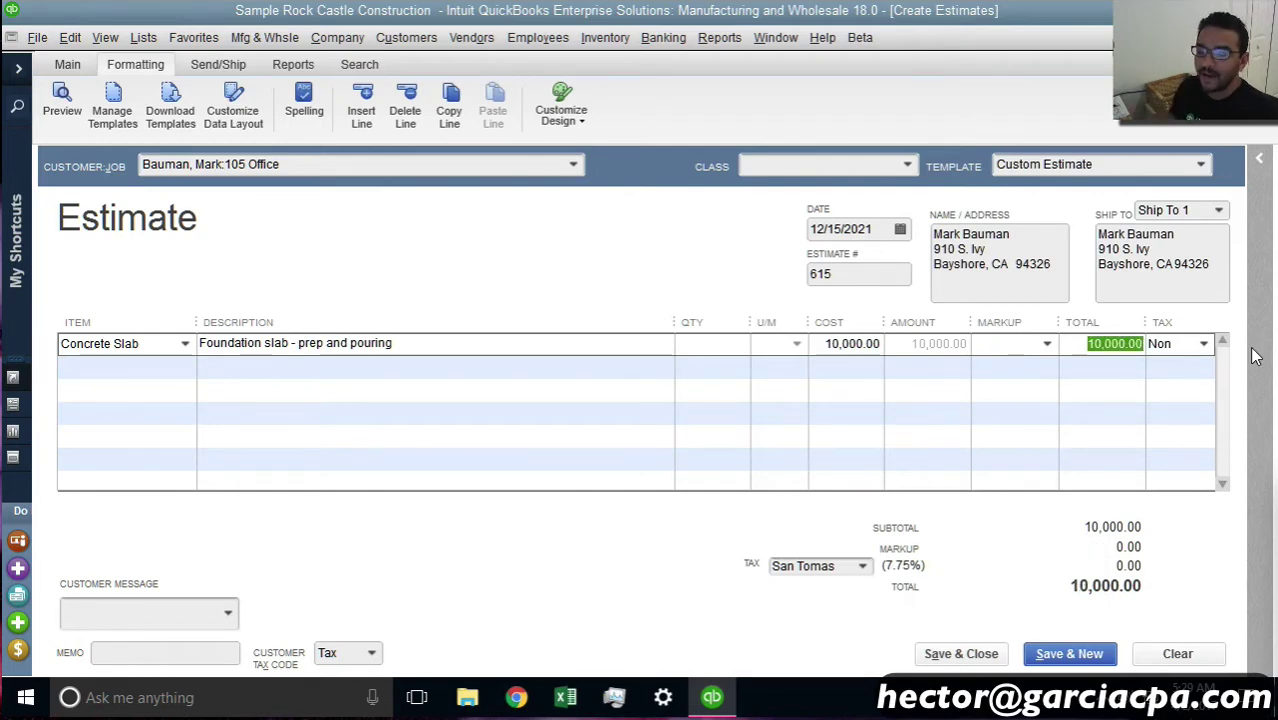
Step: Set the Concrete Slab line's total to 12,500 so its markup is calculated automatically, and check the markup choices without selecting one
{"action": "type", "text": "12"}
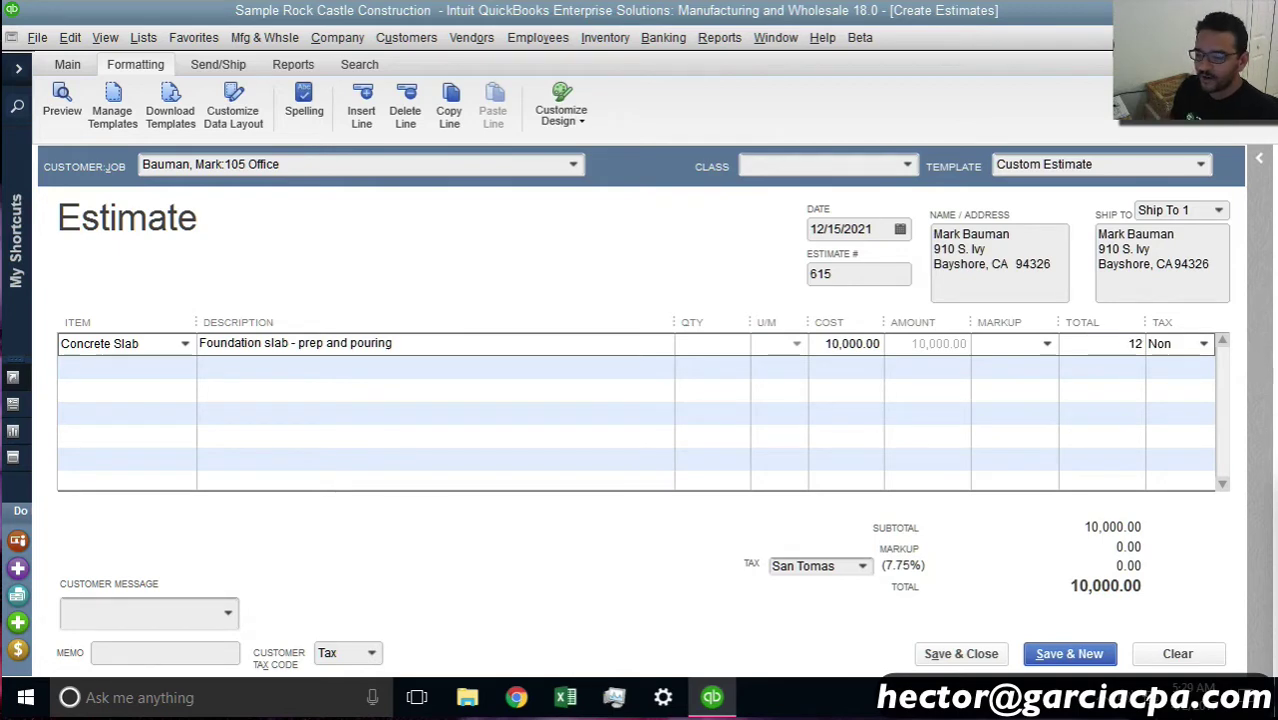
{"action": "type", "text": "500"}
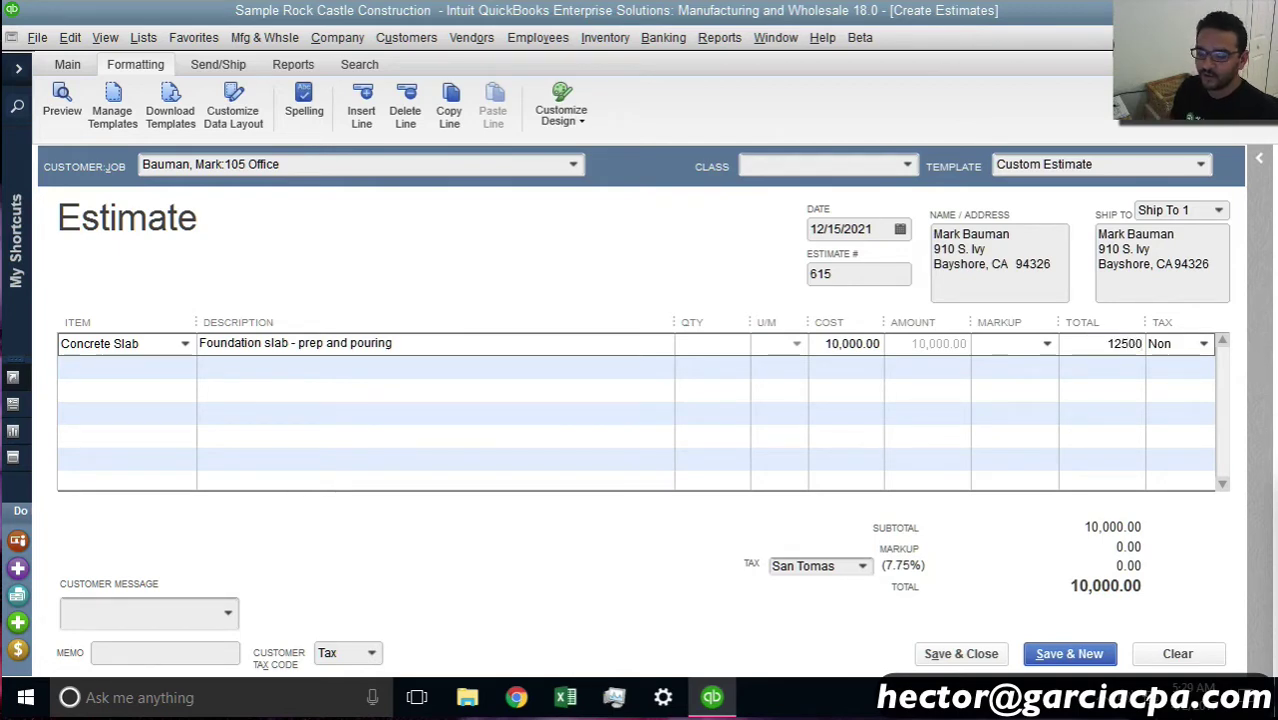
{"action": "key", "text": "Tab"}
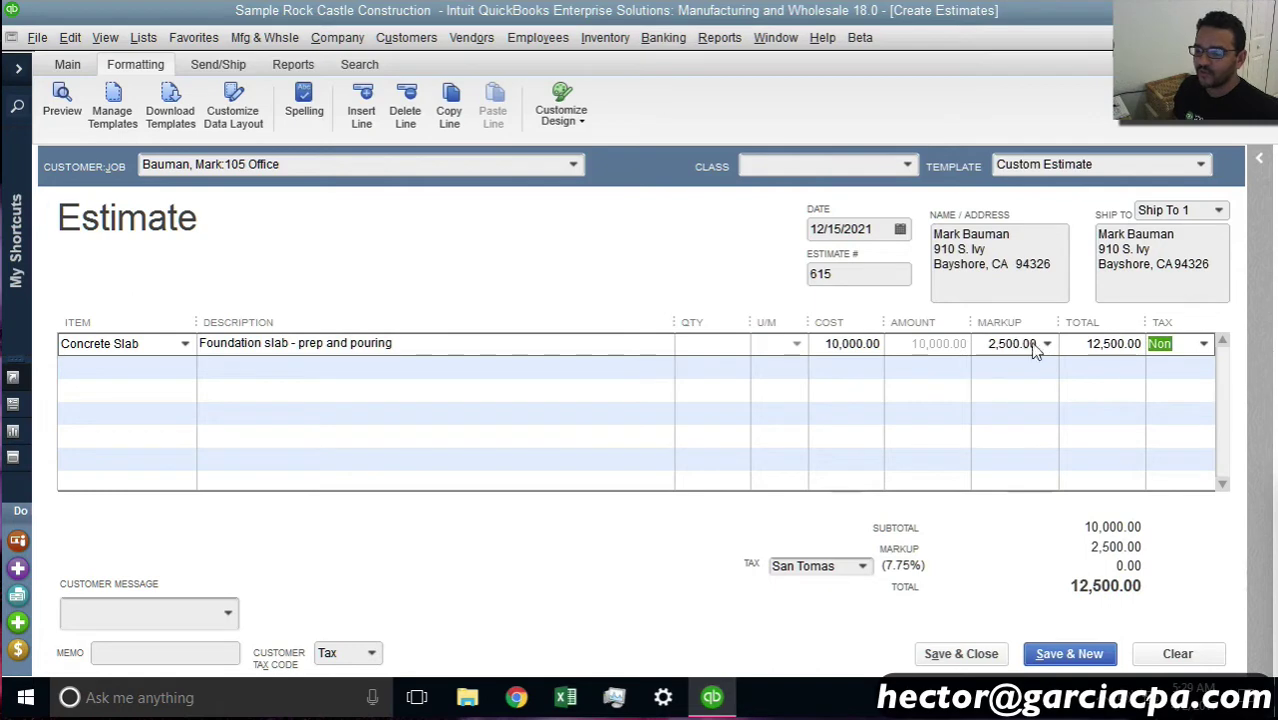
{"action": "left_click", "coordinate": [1047, 344]}
{"action": "left_click", "coordinate": [1024, 344]}
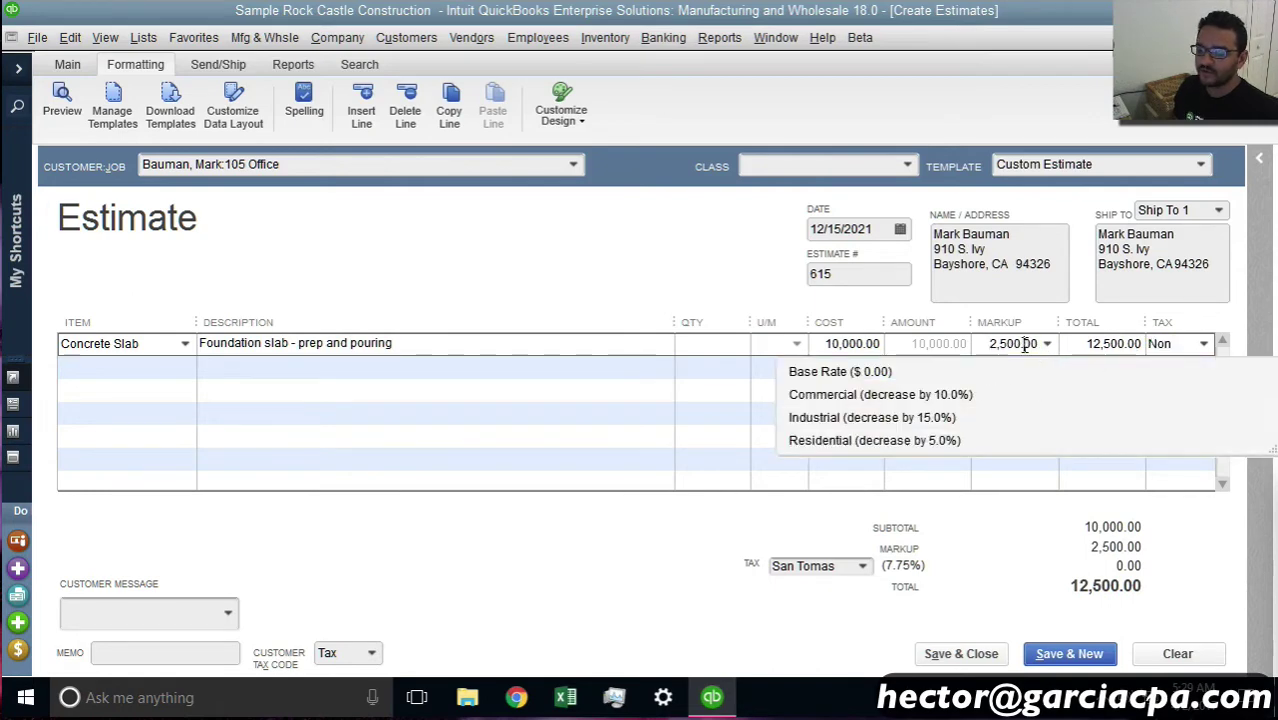
Step: Add the Installation service item on the estimate's third line with a quantity of 100
{"action": "left_click", "coordinate": [562, 397]}
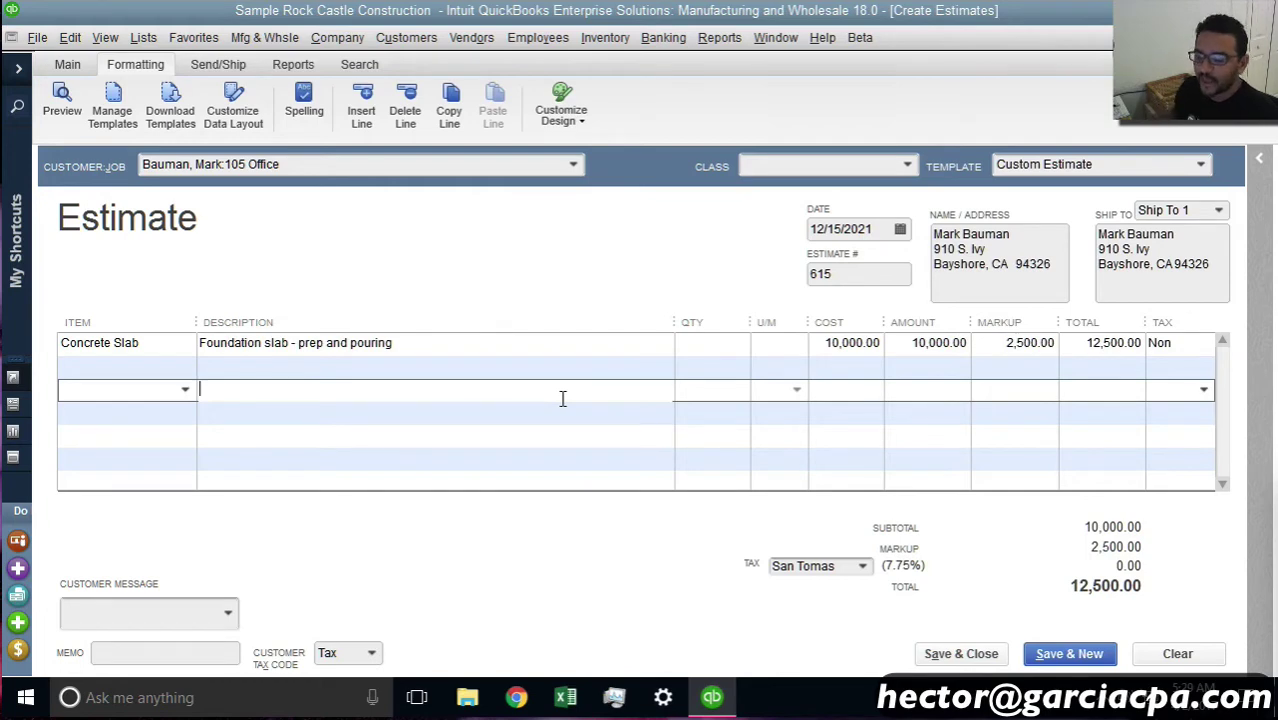
{"action": "left_click", "coordinate": [188, 396]}
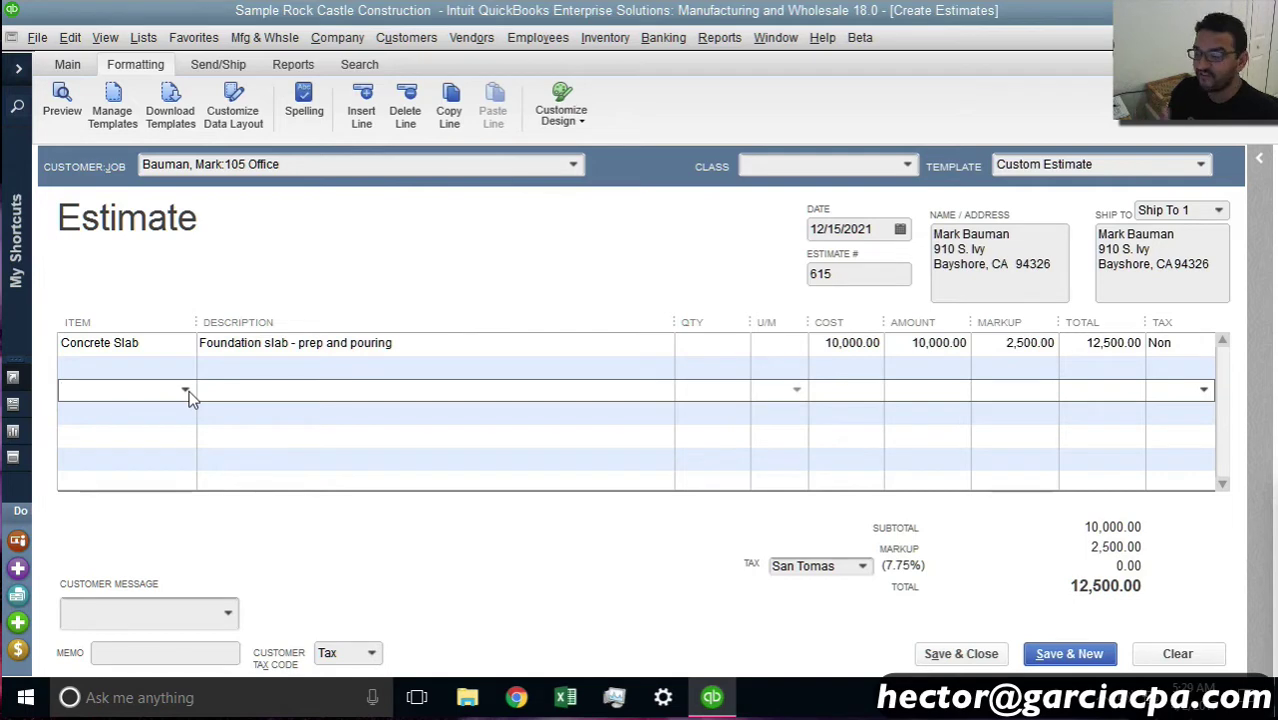
{"action": "left_click", "coordinate": [186, 391]}
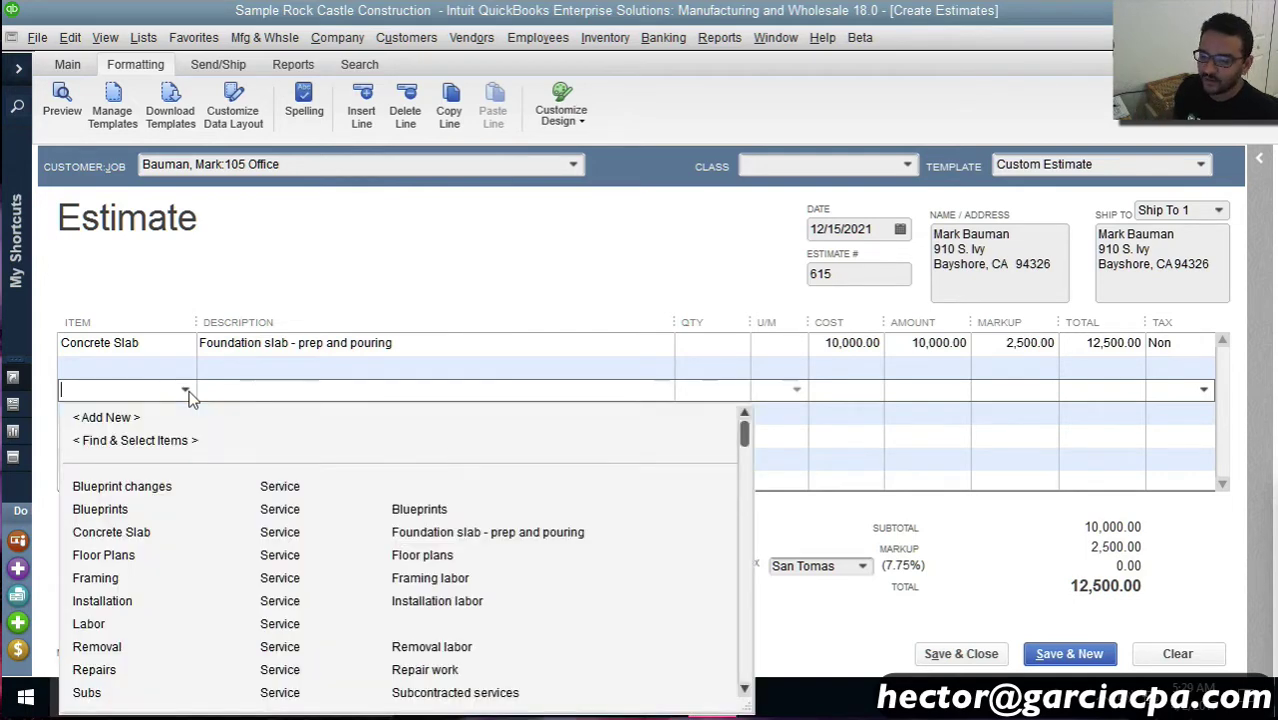
{"action": "left_click", "coordinate": [118, 601]}
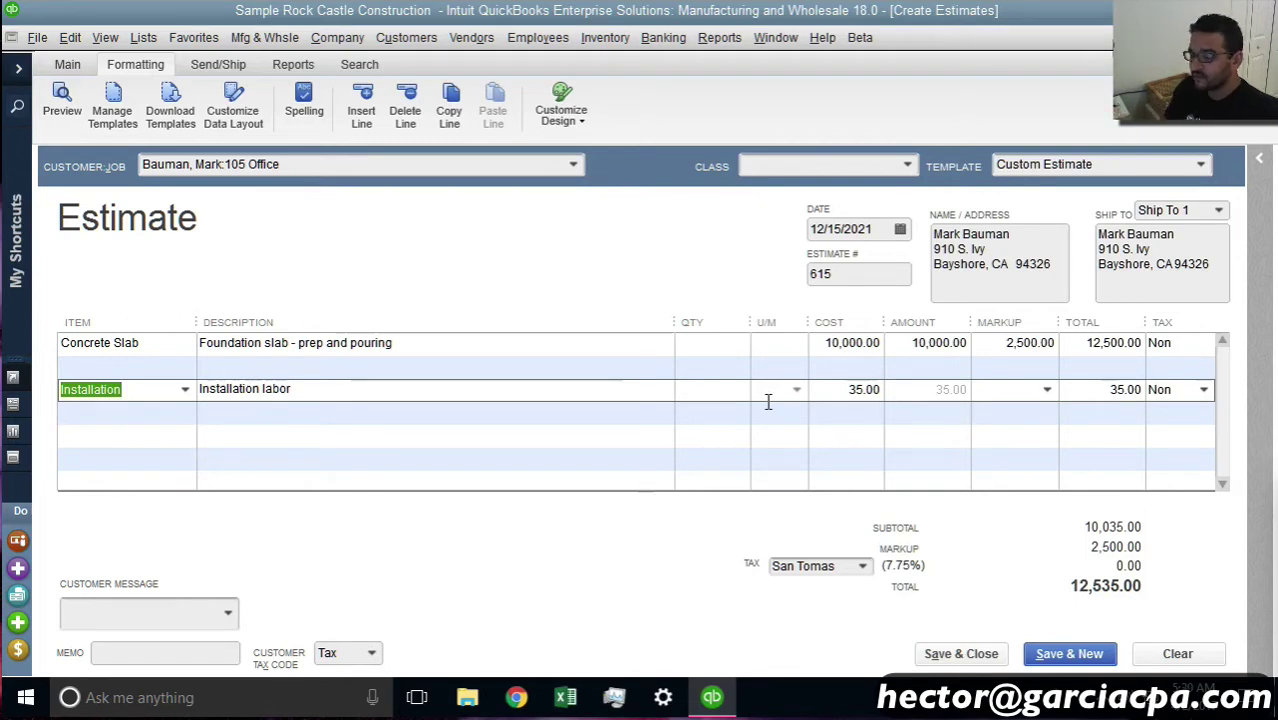
{"action": "left_click", "coordinate": [850, 389]}
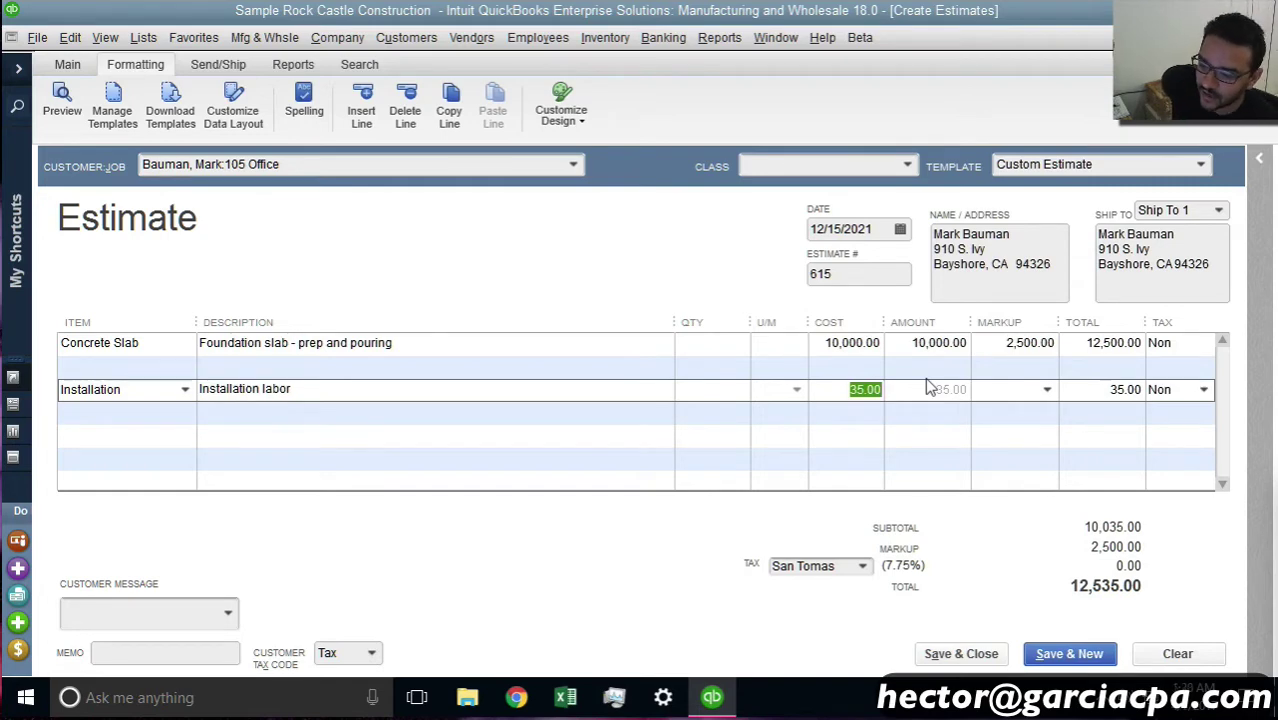
{"action": "left_click", "coordinate": [727, 386]}
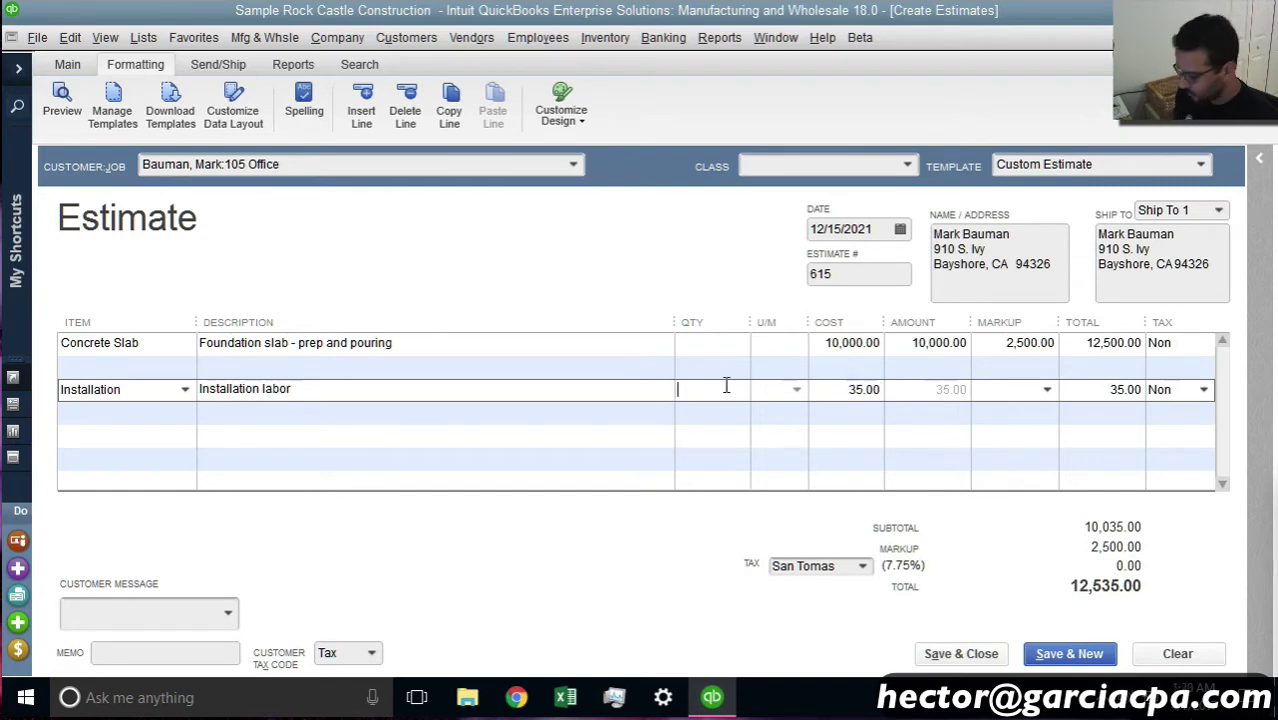
{"action": "type", "text": "100"}
{"action": "key", "text": "Tab"}
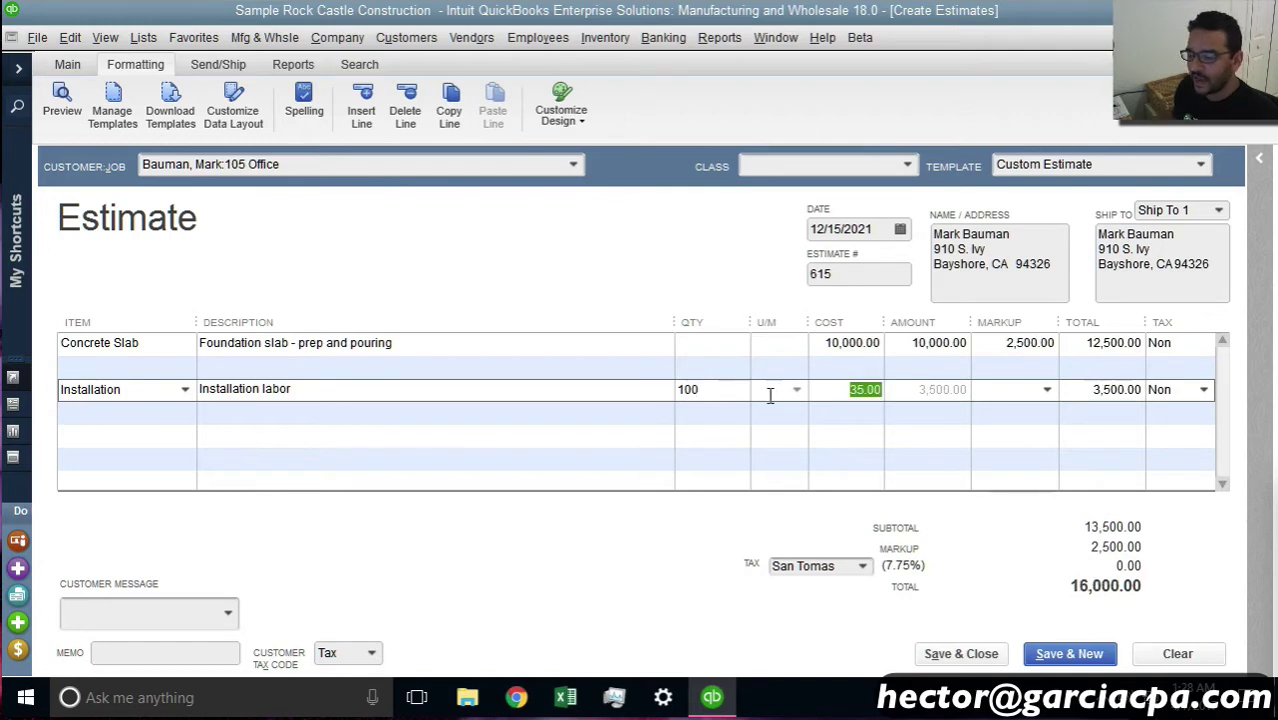
Step: Apply a 100% markup to the Installation line of the estimate
{"action": "left_click", "coordinate": [1017, 390]}
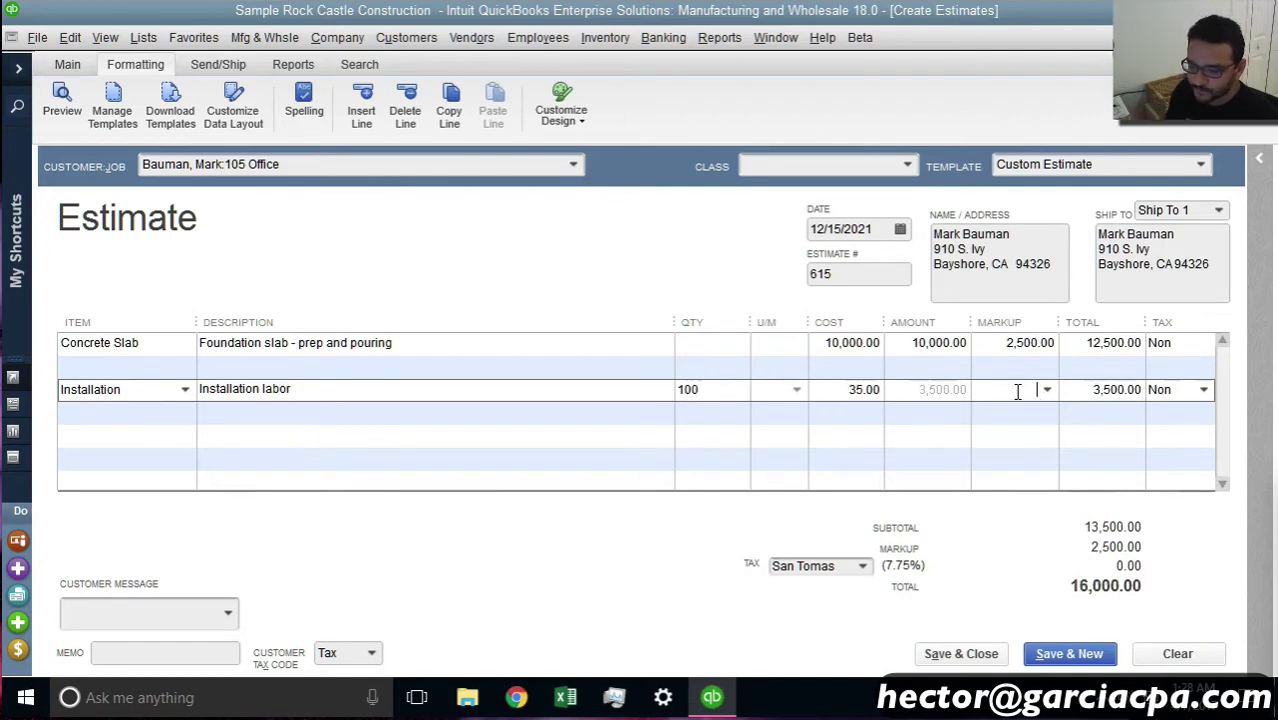
{"action": "type", "text": "1"}
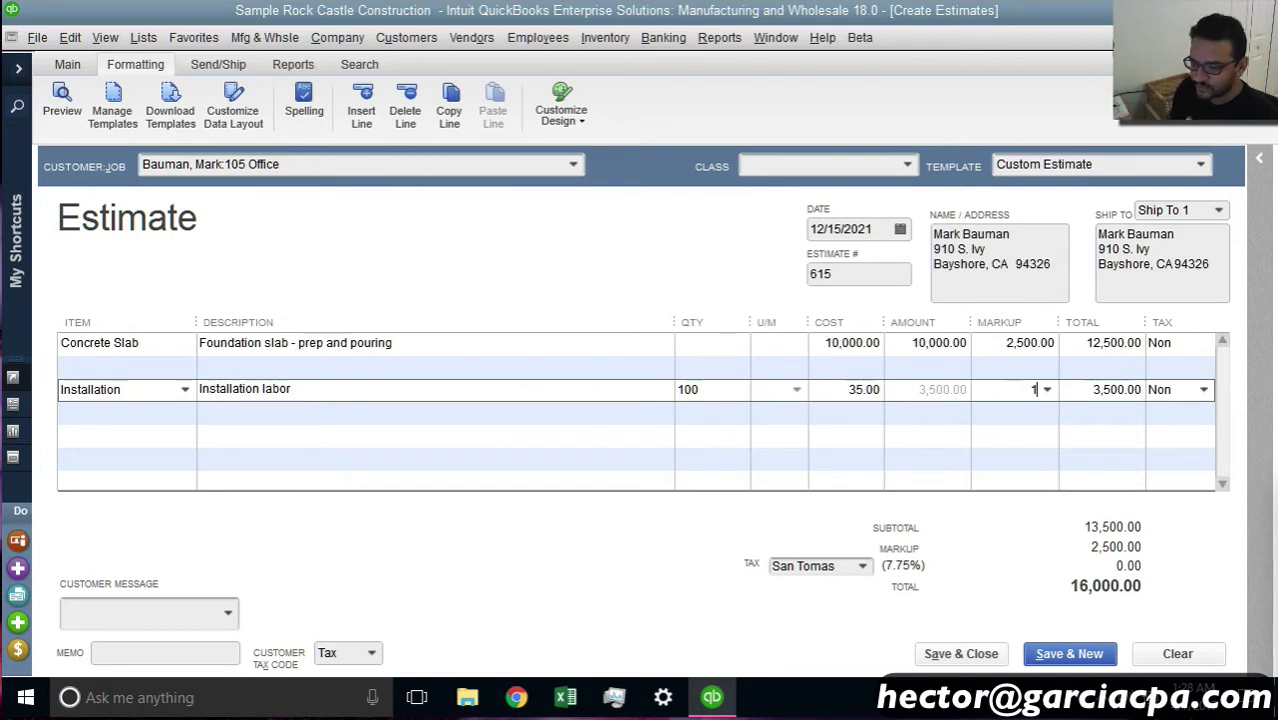
{"action": "type", "text": "00%"}
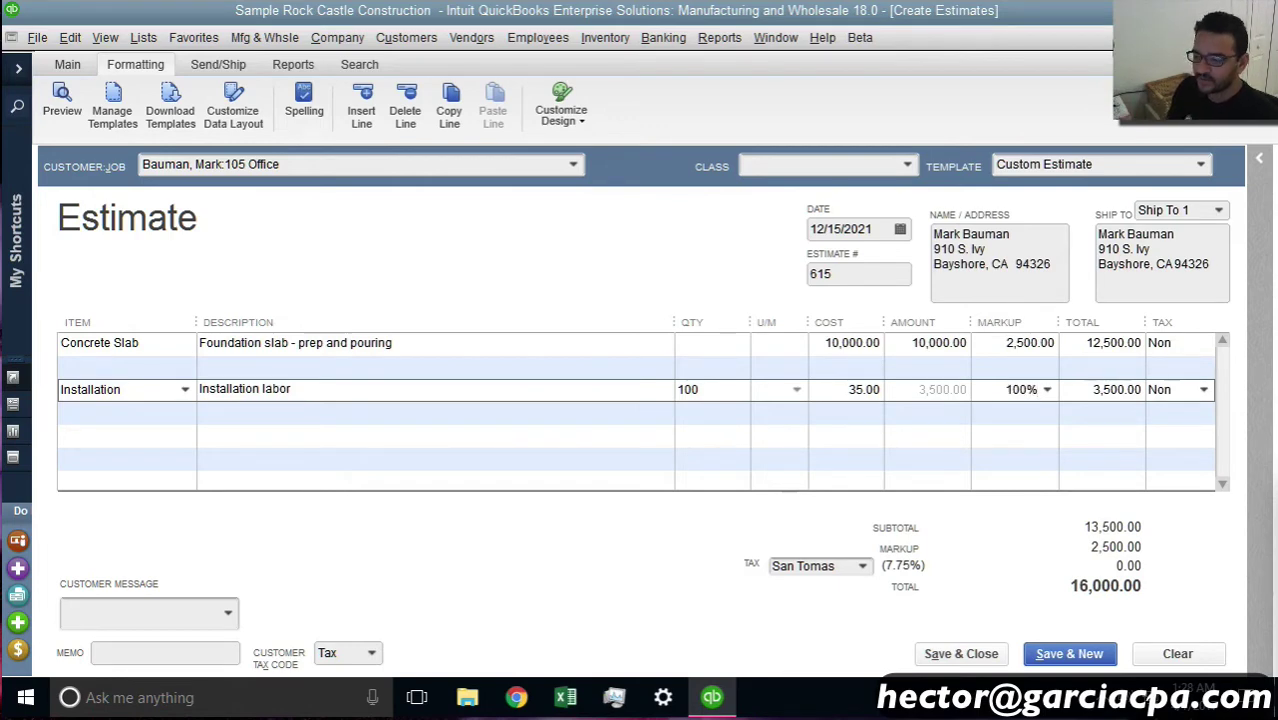
{"action": "key", "text": "Tab"}
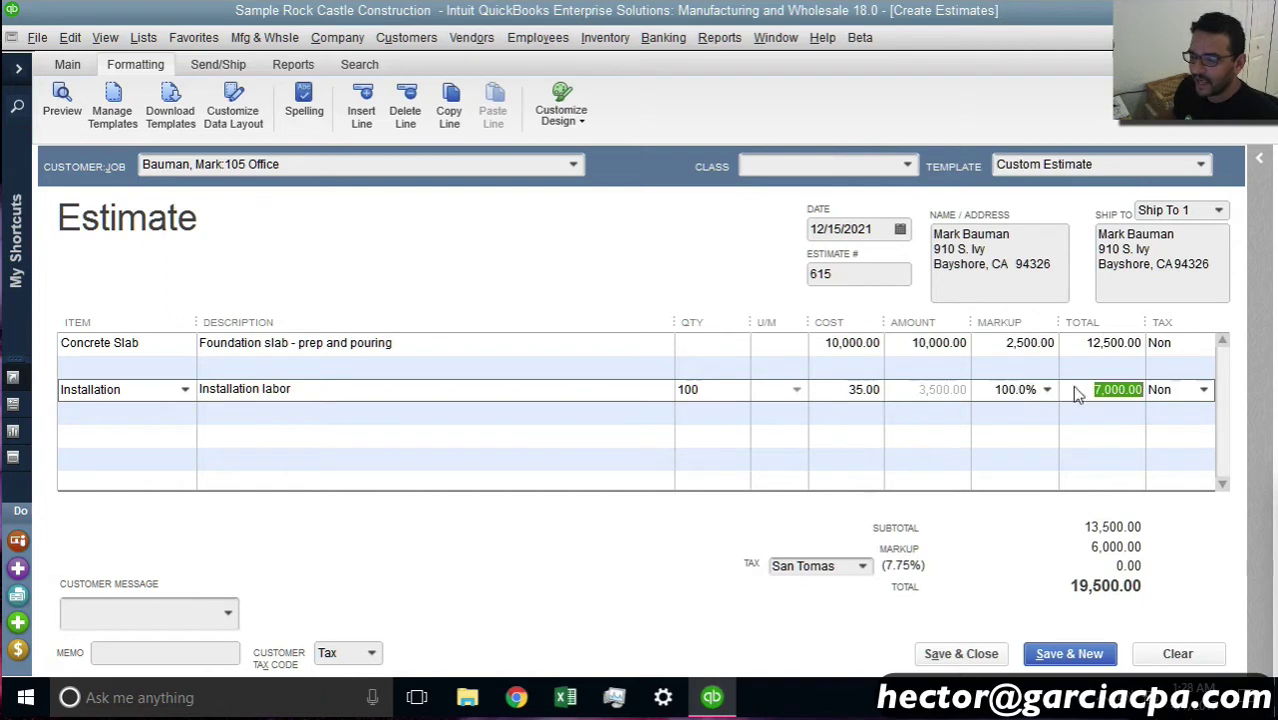
{"action": "left_click", "coordinate": [1128, 395]}
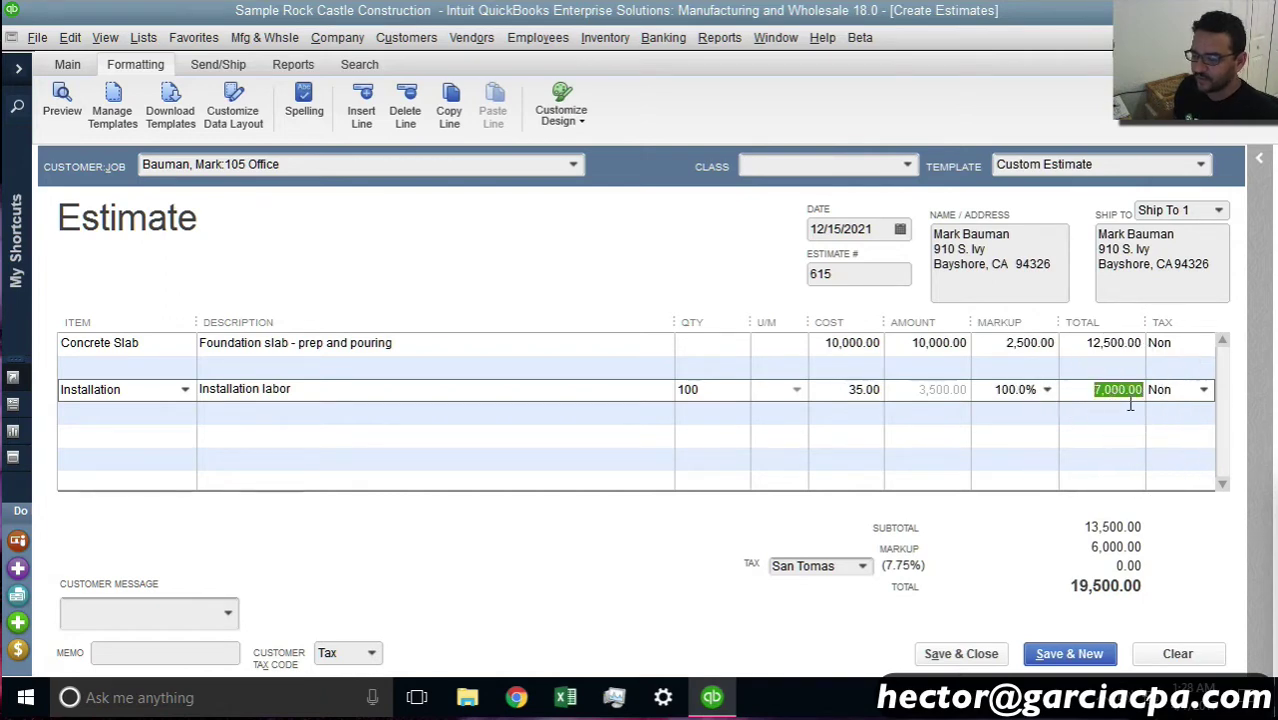
{"action": "left_click", "coordinate": [1128, 410]}
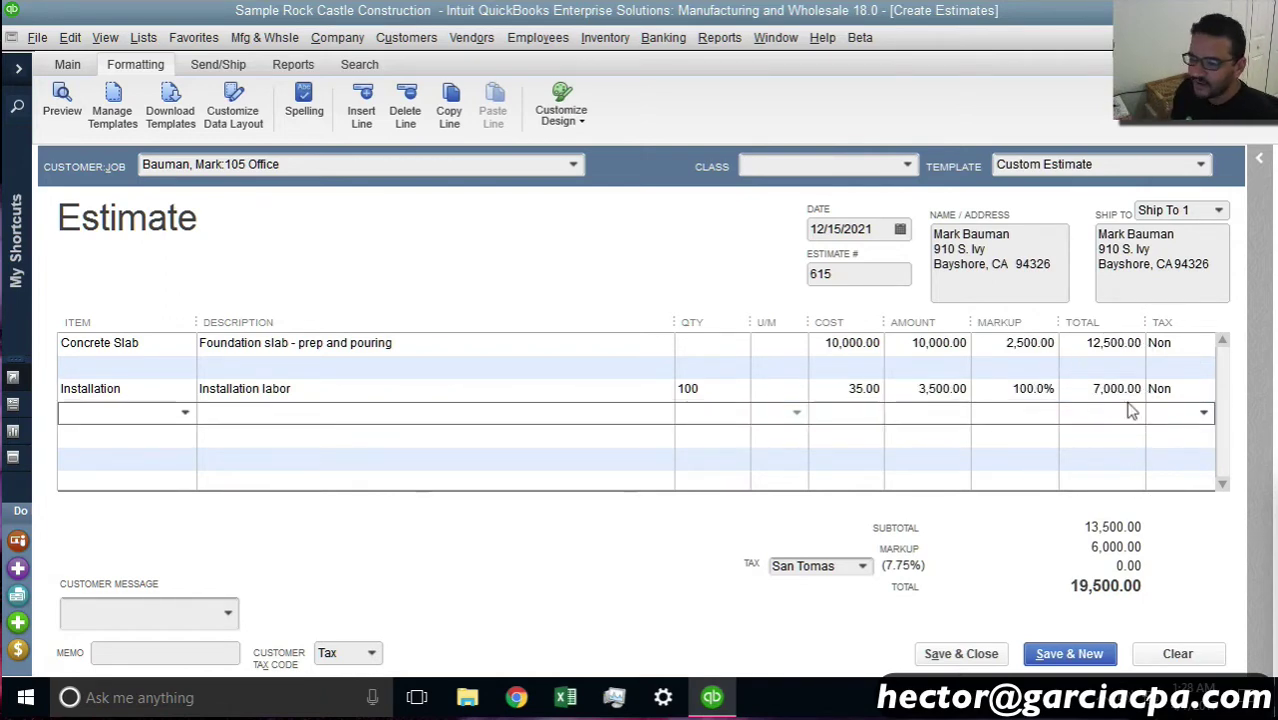
Step: Preview the printed estimate without spell checking it, enlarge its line items to inspect the cost and total columns, and close the preview
{"action": "left_click", "coordinate": [77, 98]}
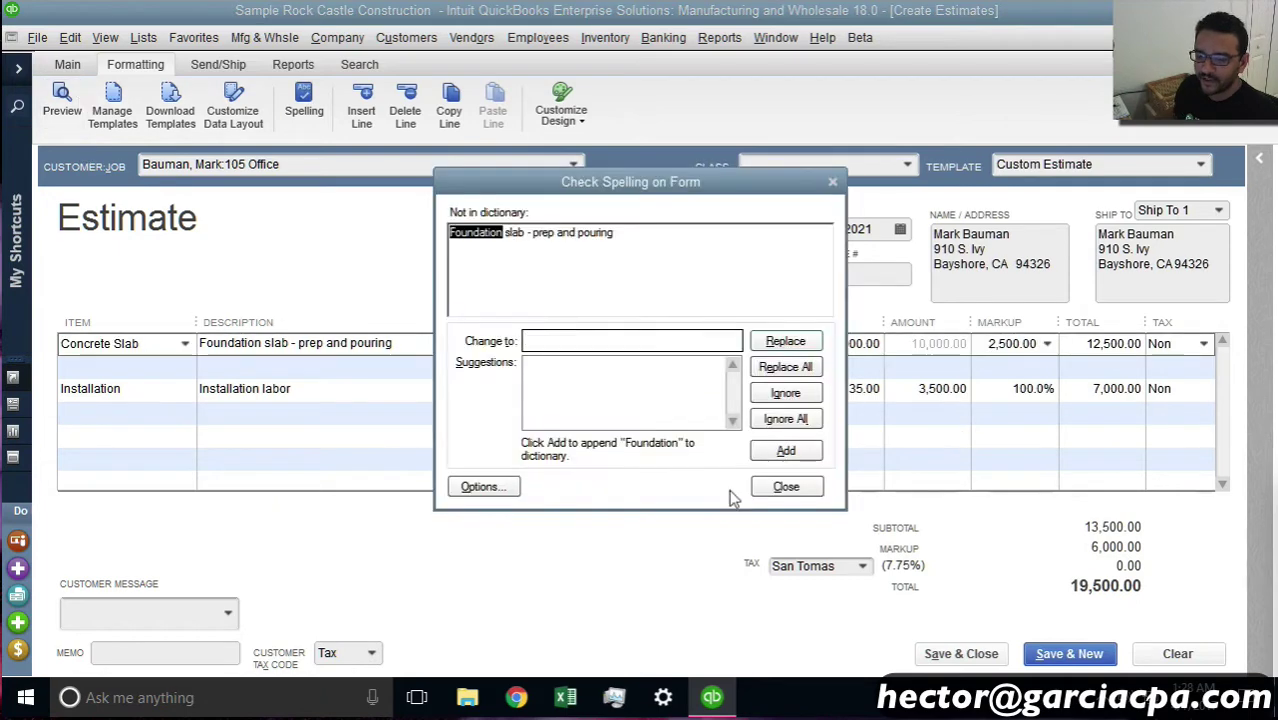
{"action": "left_click", "coordinate": [786, 487]}
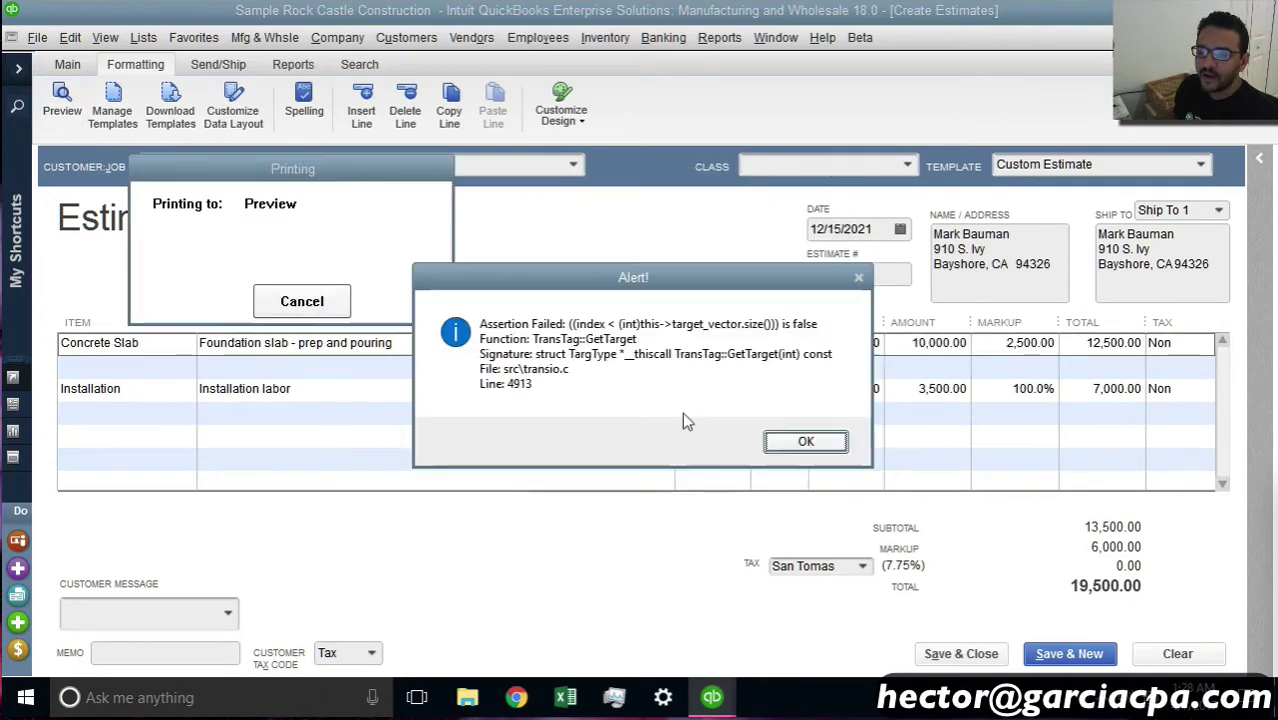
{"action": "left_click", "coordinate": [806, 446]}
{"action": "left_click", "coordinate": [776, 443]}
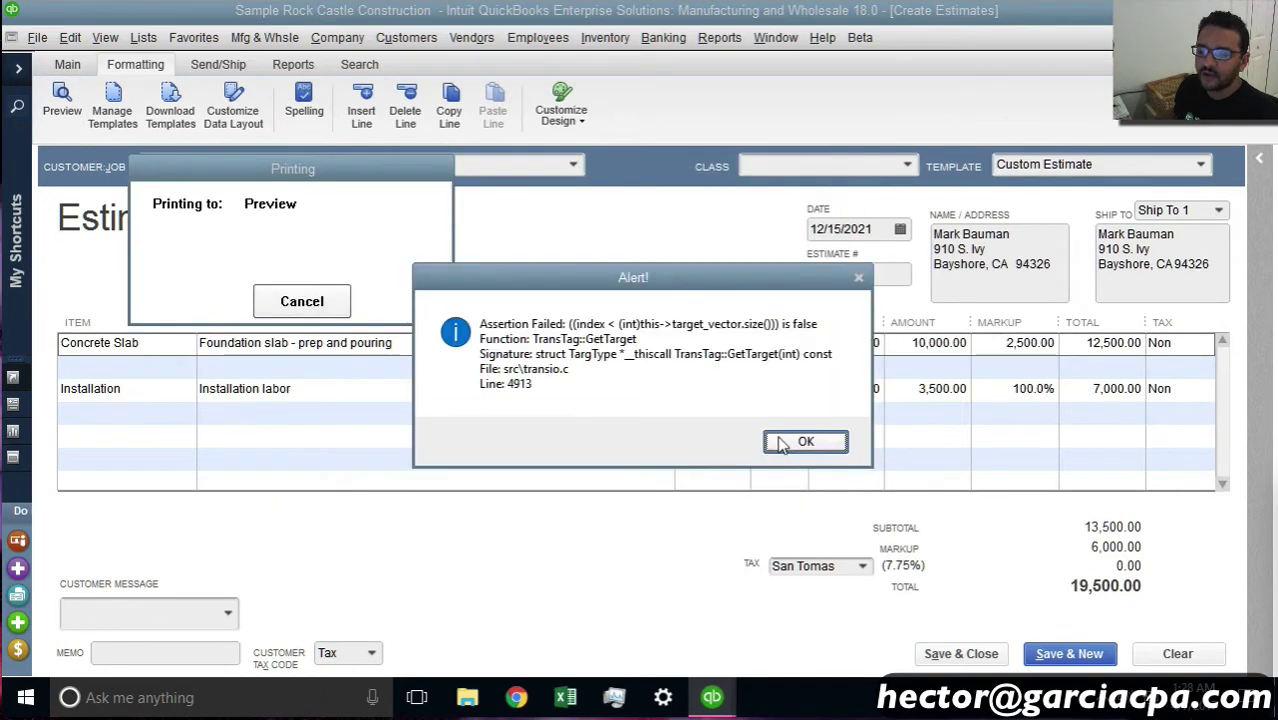
{"action": "left_click", "coordinate": [783, 443]}
{"action": "left_click", "coordinate": [428, 357]}
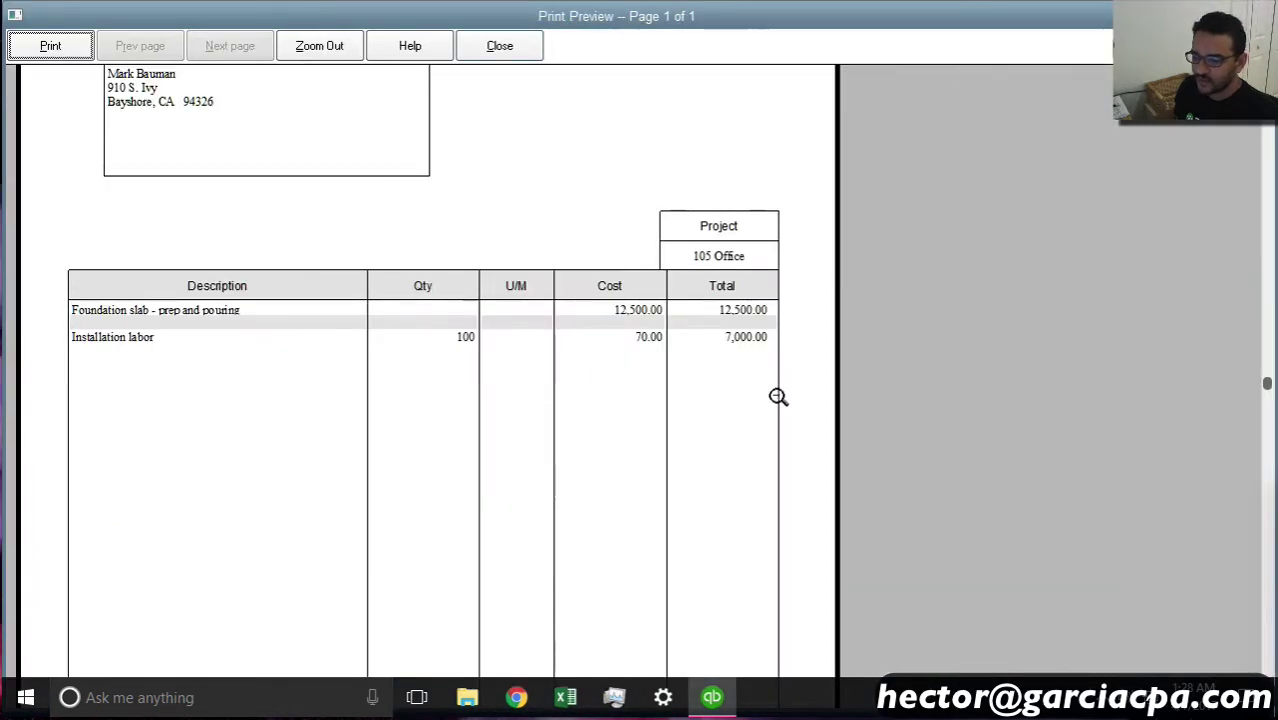
{"action": "left_click", "coordinate": [512, 55]}
Step: Add the Wood Door:Exterior item on the estimate's fifth line with a quantity of 1
{"action": "left_click", "coordinate": [522, 481]}
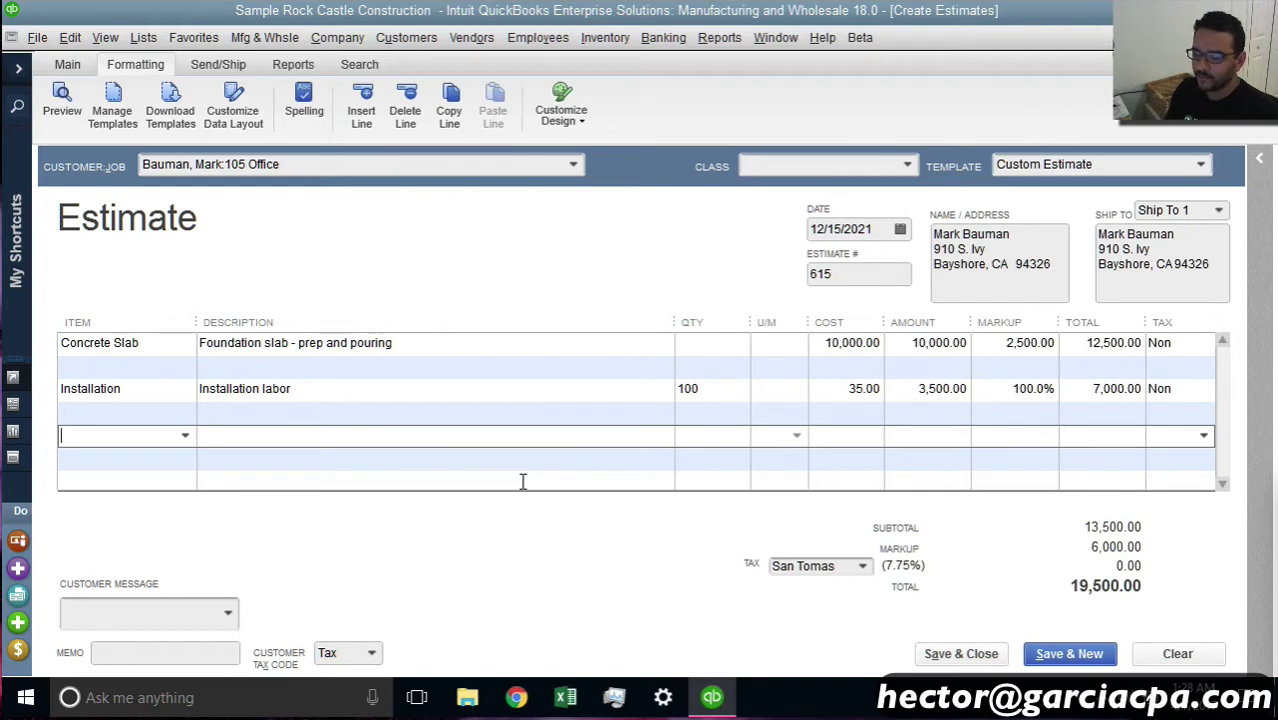
{"action": "left_click", "coordinate": [186, 436]}
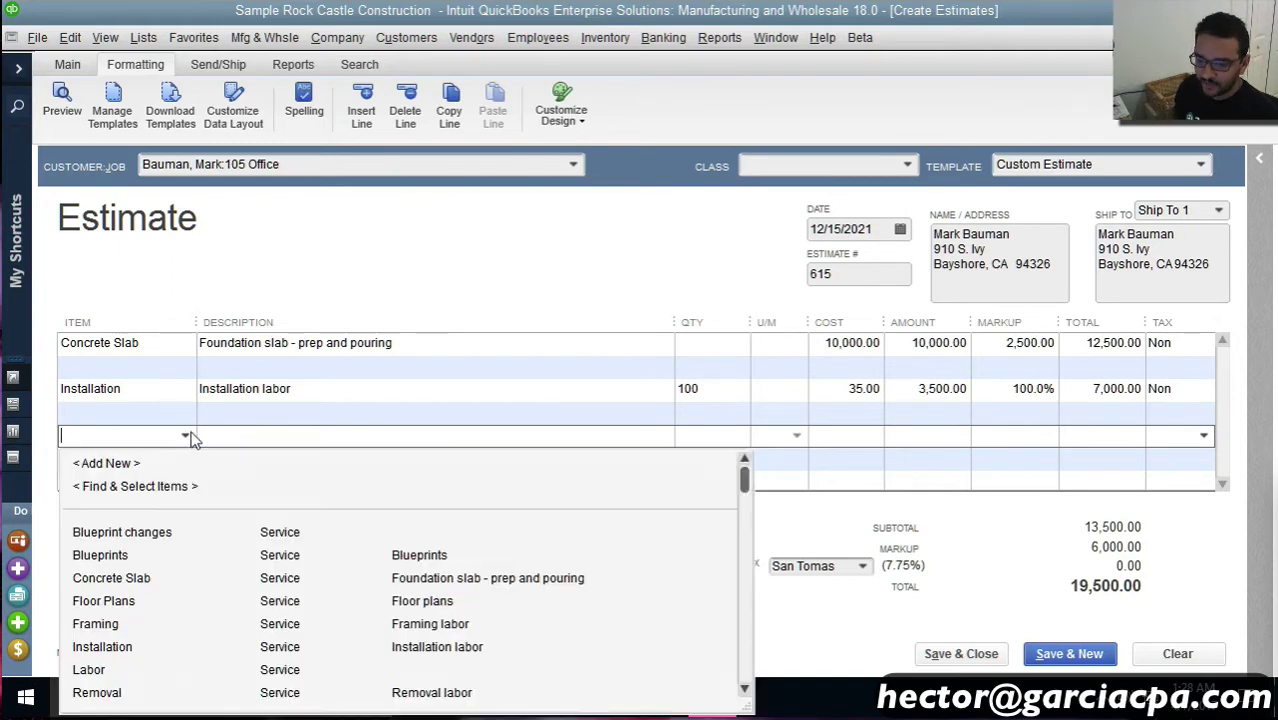
{"action": "scroll", "coordinate": [250, 562], "scroll_direction": "down", "scroll_amount": 10}
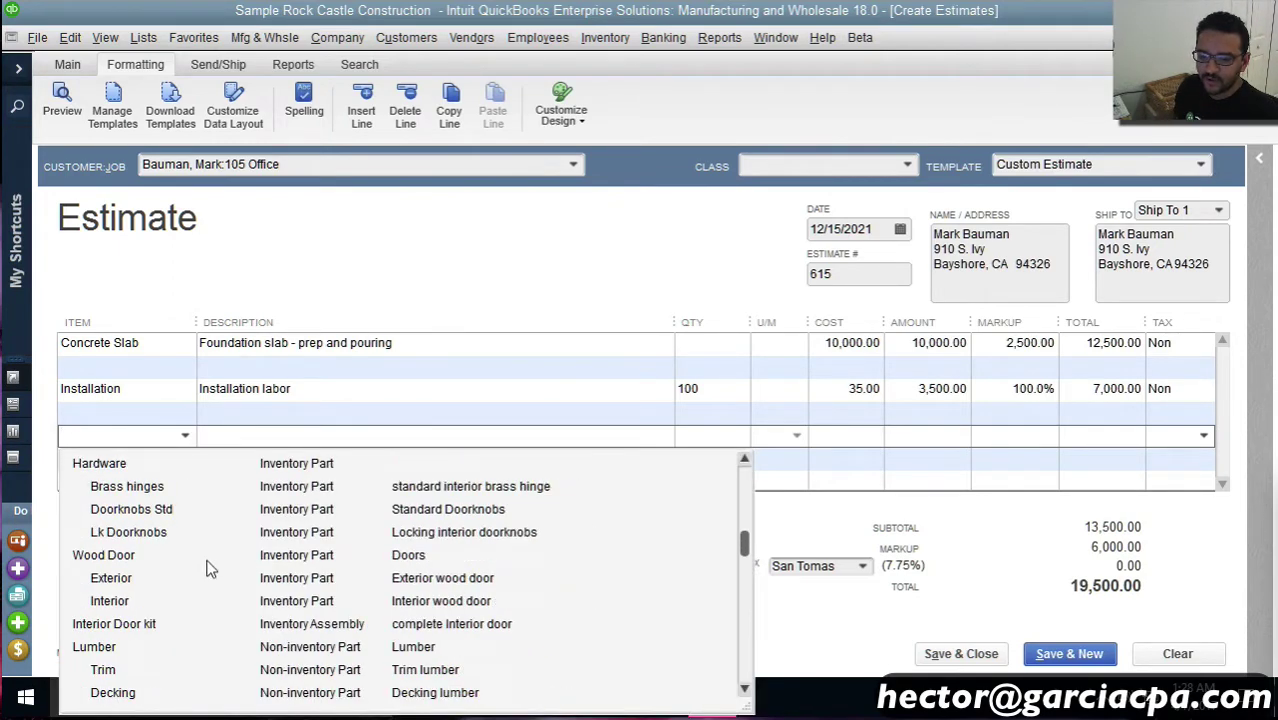
{"action": "left_click", "coordinate": [141, 583]}
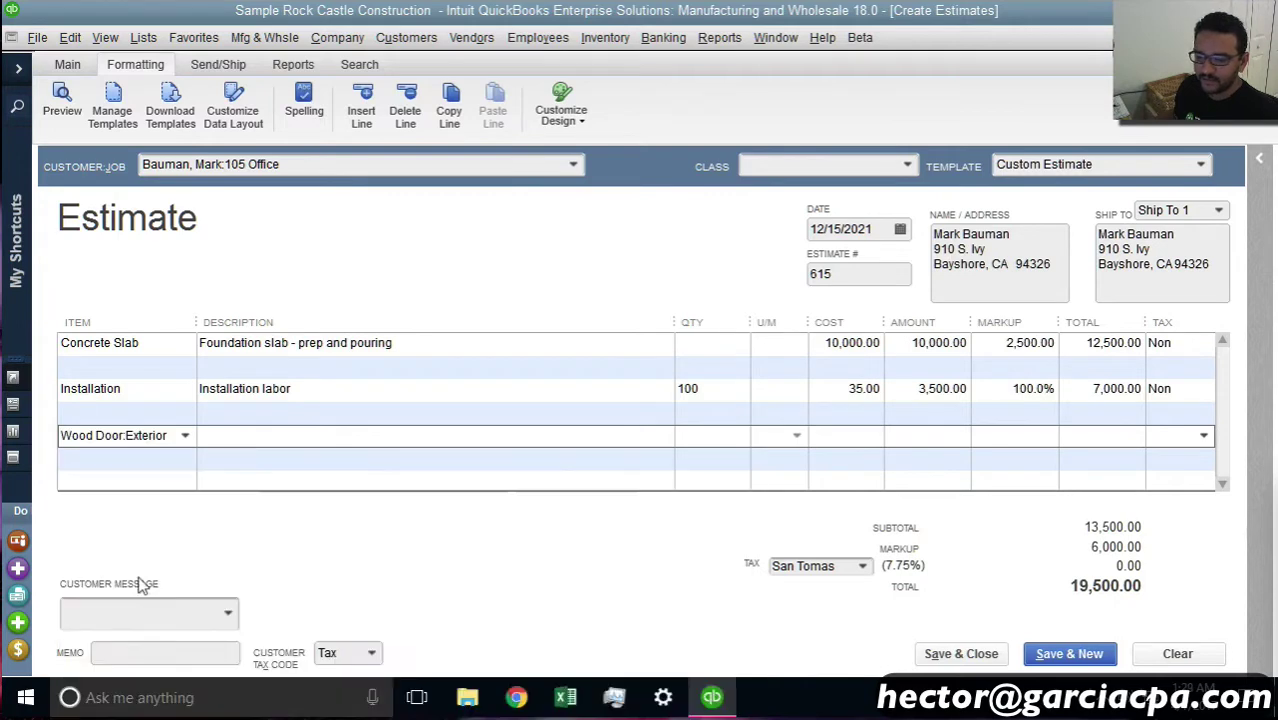
{"action": "left_click", "coordinate": [711, 441]}
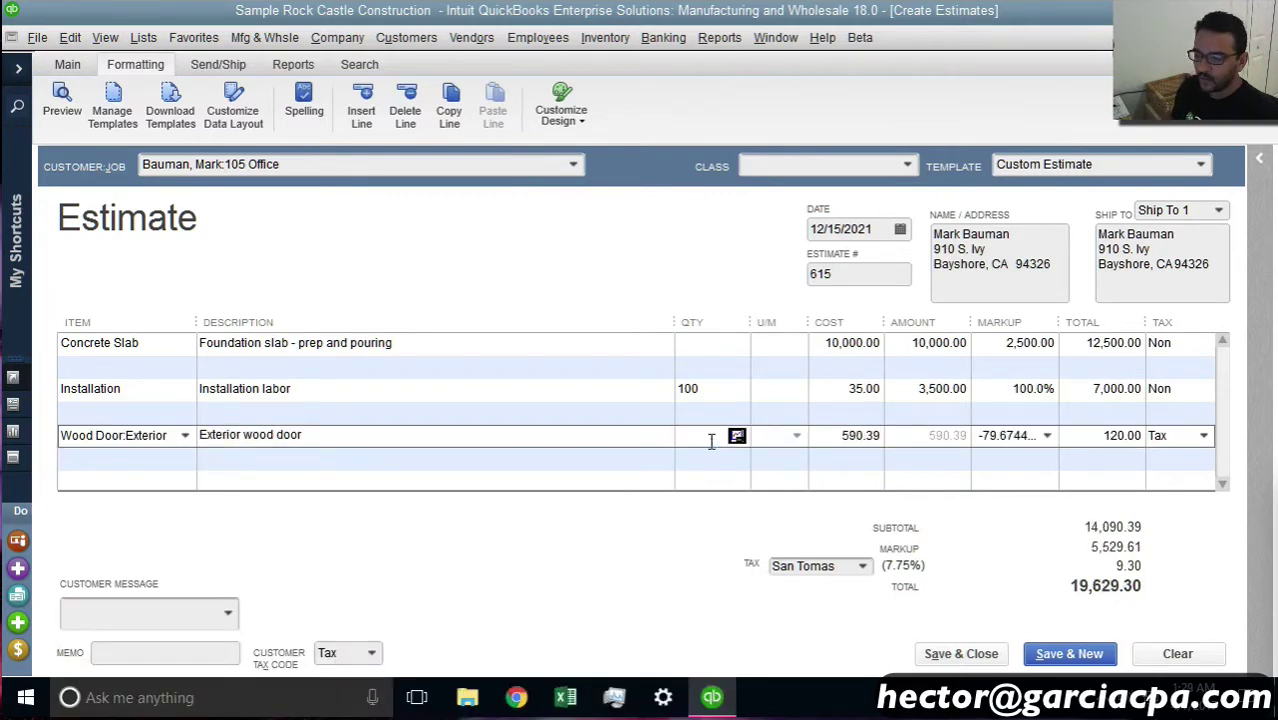
{"action": "type", "text": "1"}
{"action": "key", "text": "Tab"}
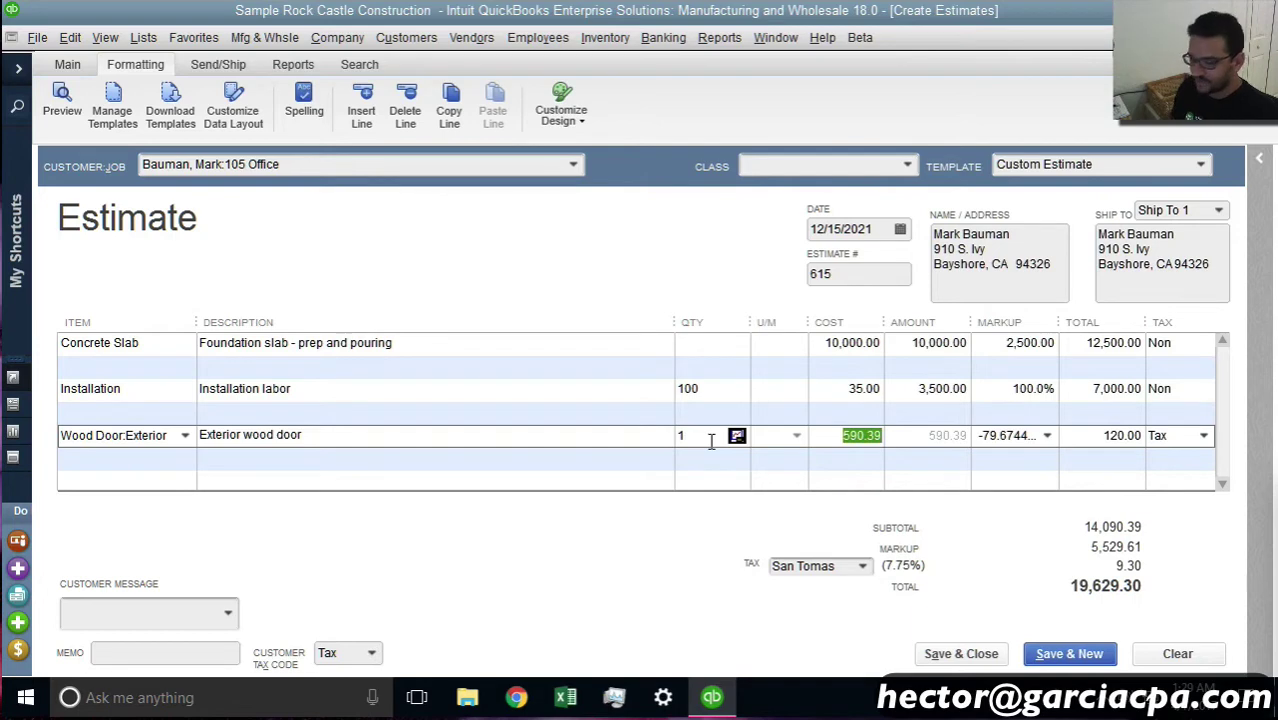
Step: Set the exterior wood door line's cost to 600 and its markup to a flat 400
{"action": "type", "text": "600"}
{"action": "key", "text": "Tab"}
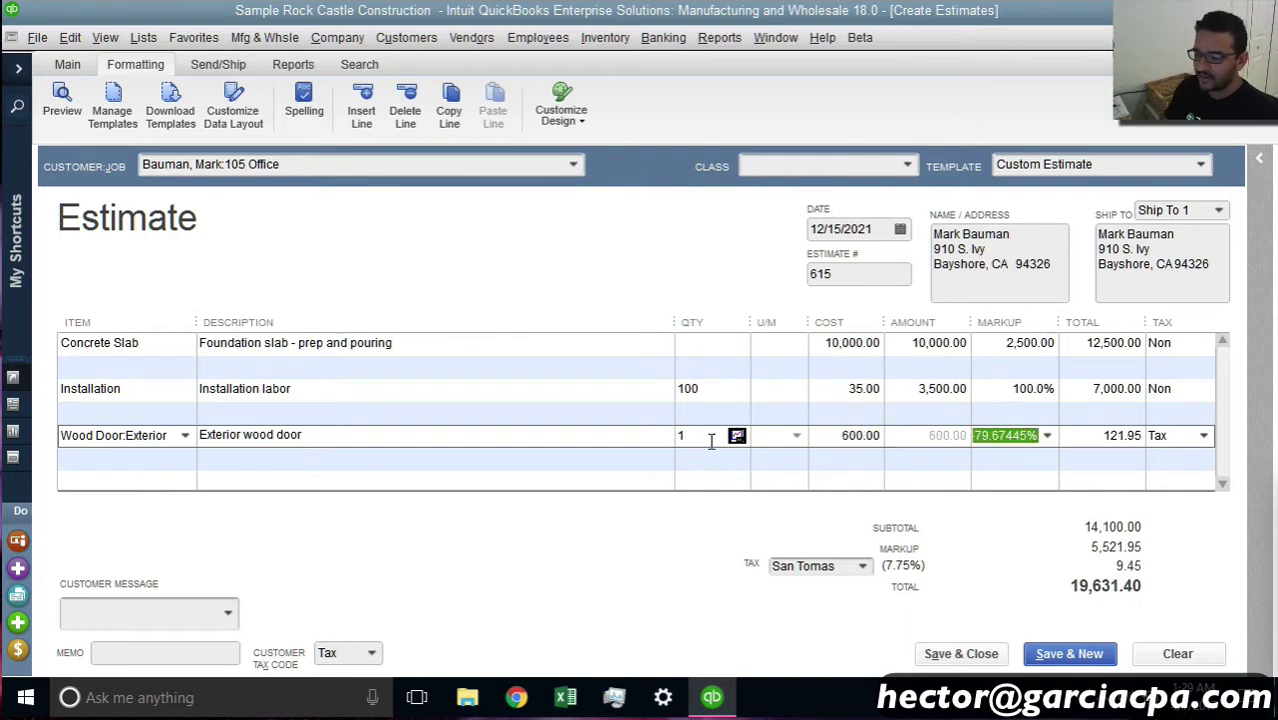
{"action": "type", "text": "400"}
{"action": "key", "text": "Tab"}
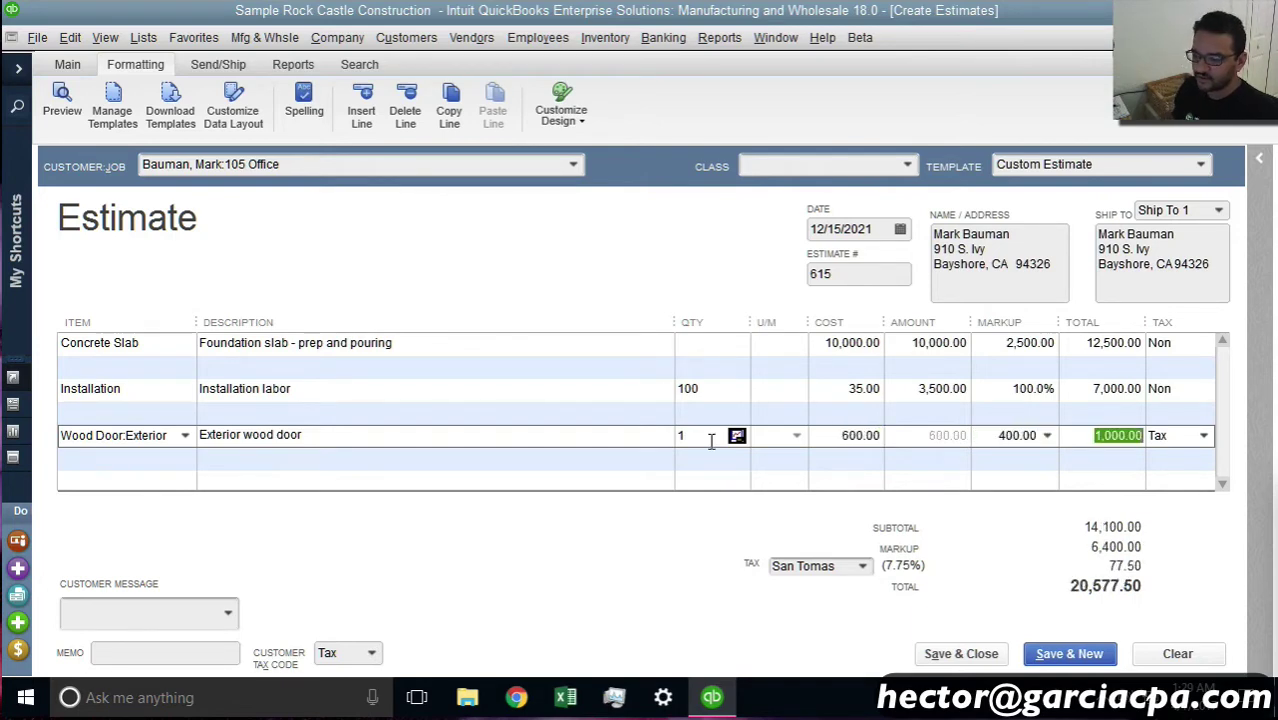
{"action": "left_click", "coordinate": [1025, 462]}
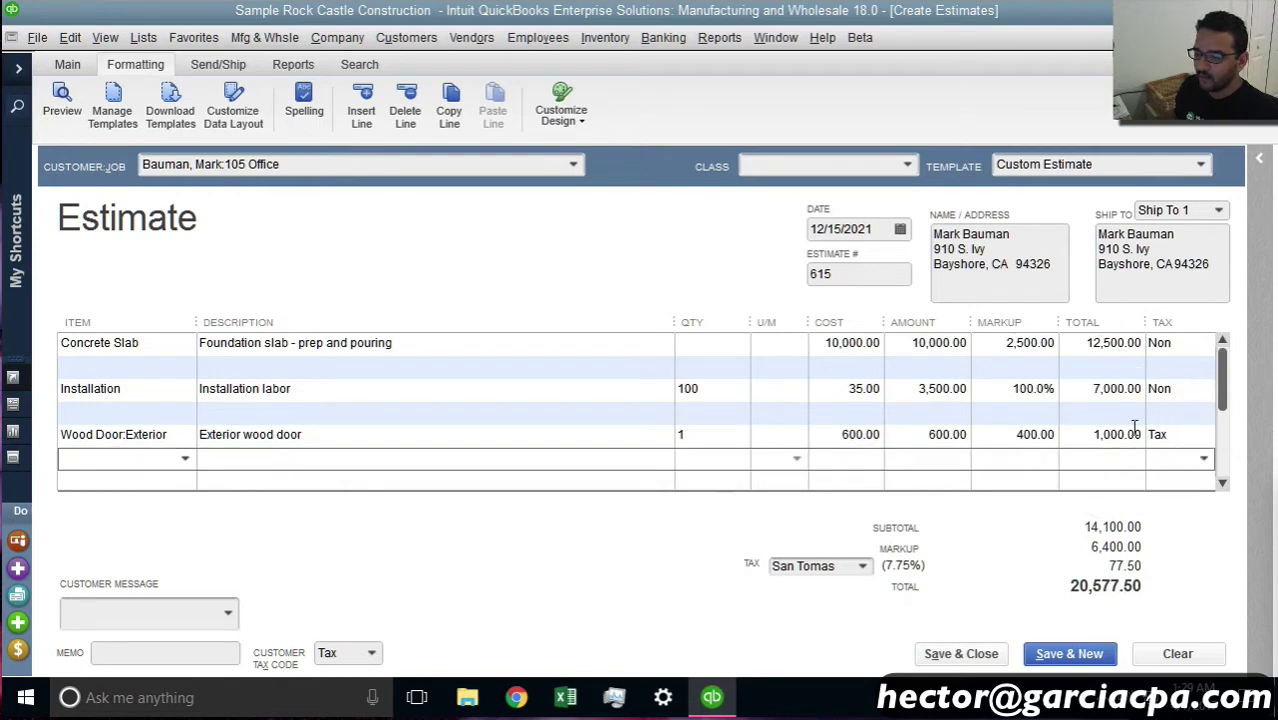
Step: Change the exterior wood door line's tax code to Non (Non-Taxable Sales)
{"action": "left_click", "coordinate": [1134, 426]}
{"action": "left_click", "coordinate": [1203, 437]}
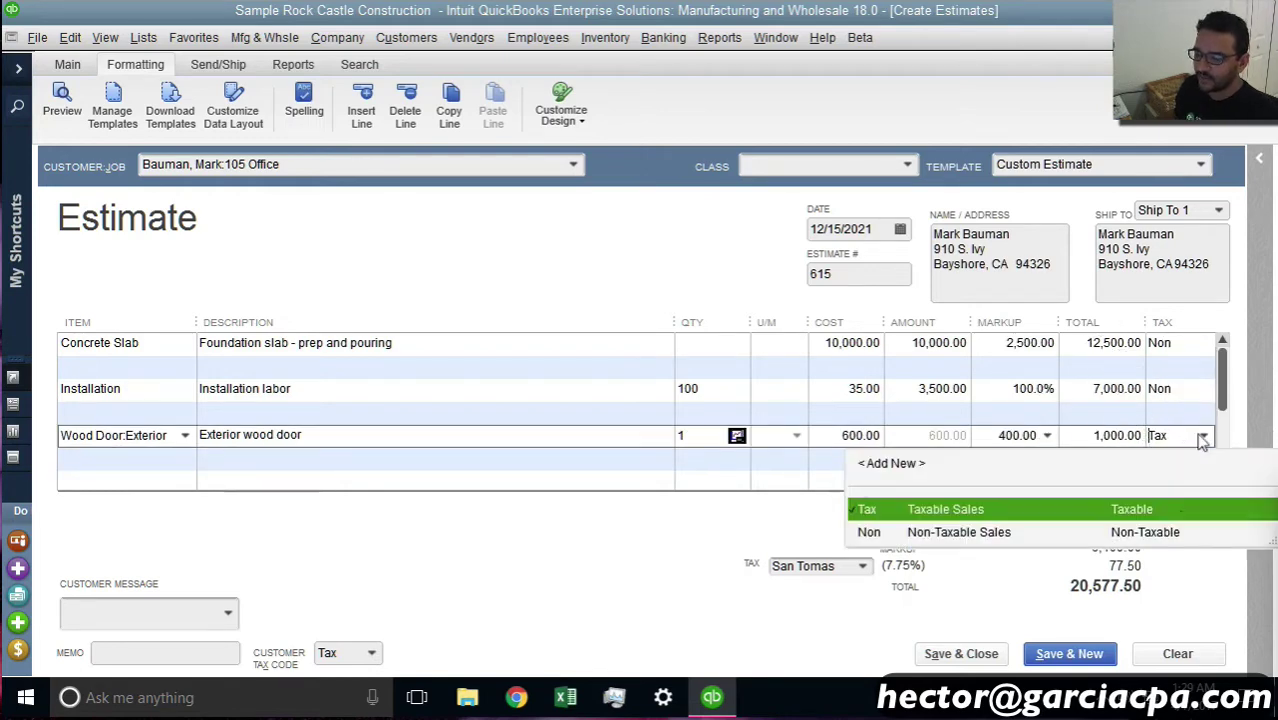
{"action": "left_click", "coordinate": [1135, 532]}
{"action": "left_click", "coordinate": [1052, 462]}
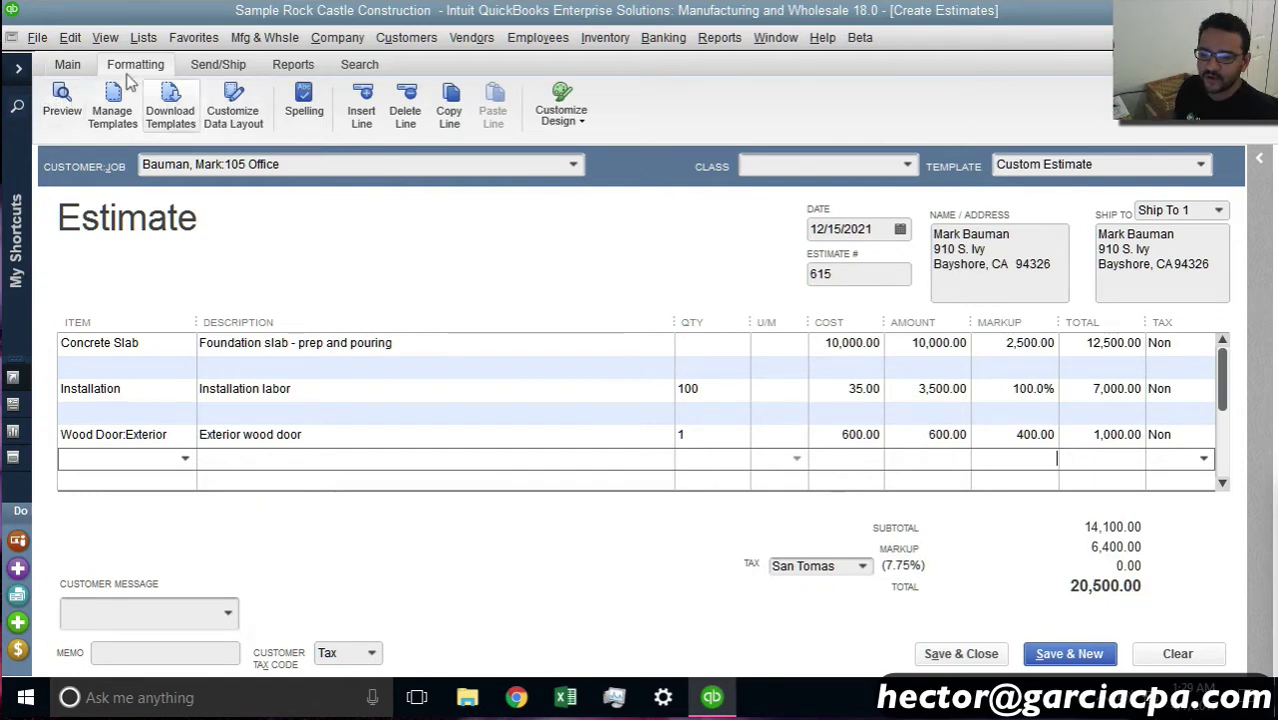
Step: Save the 105 Office estimate, closing the spelling check without making corrections
{"action": "left_click", "coordinate": [67, 64]}
{"action": "left_click", "coordinate": [164, 97]}
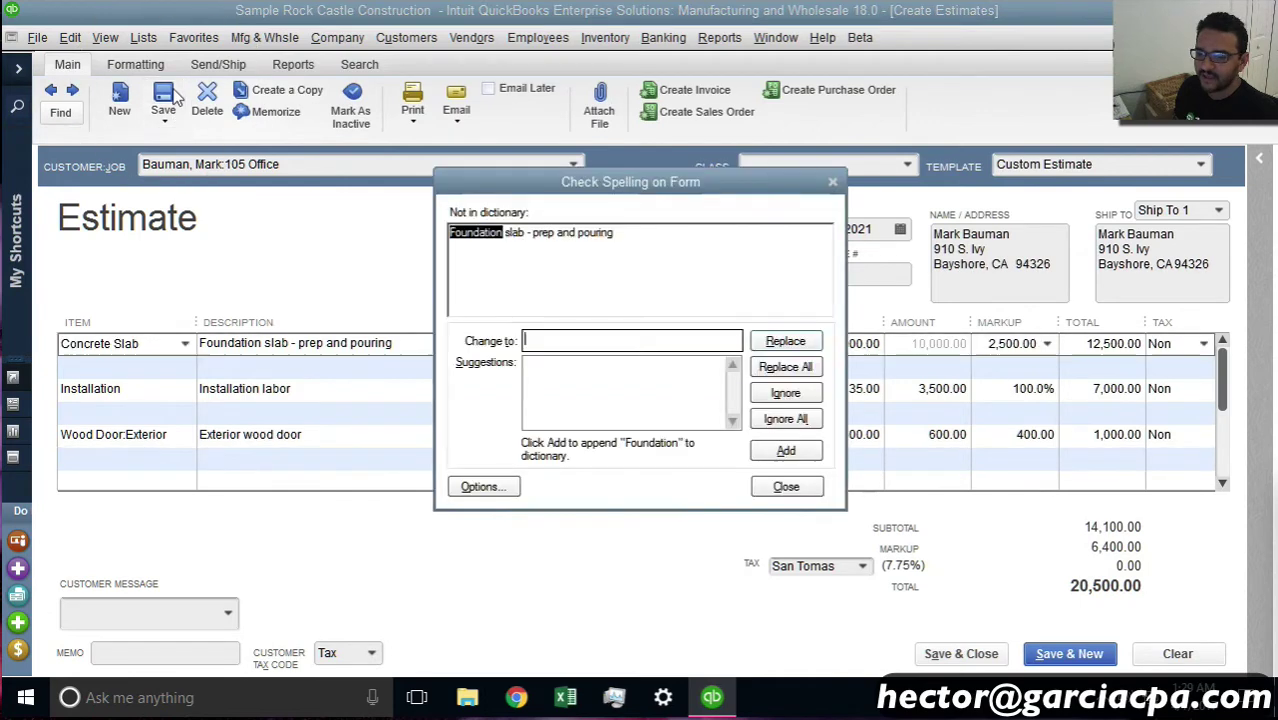
{"action": "left_click", "coordinate": [786, 486]}
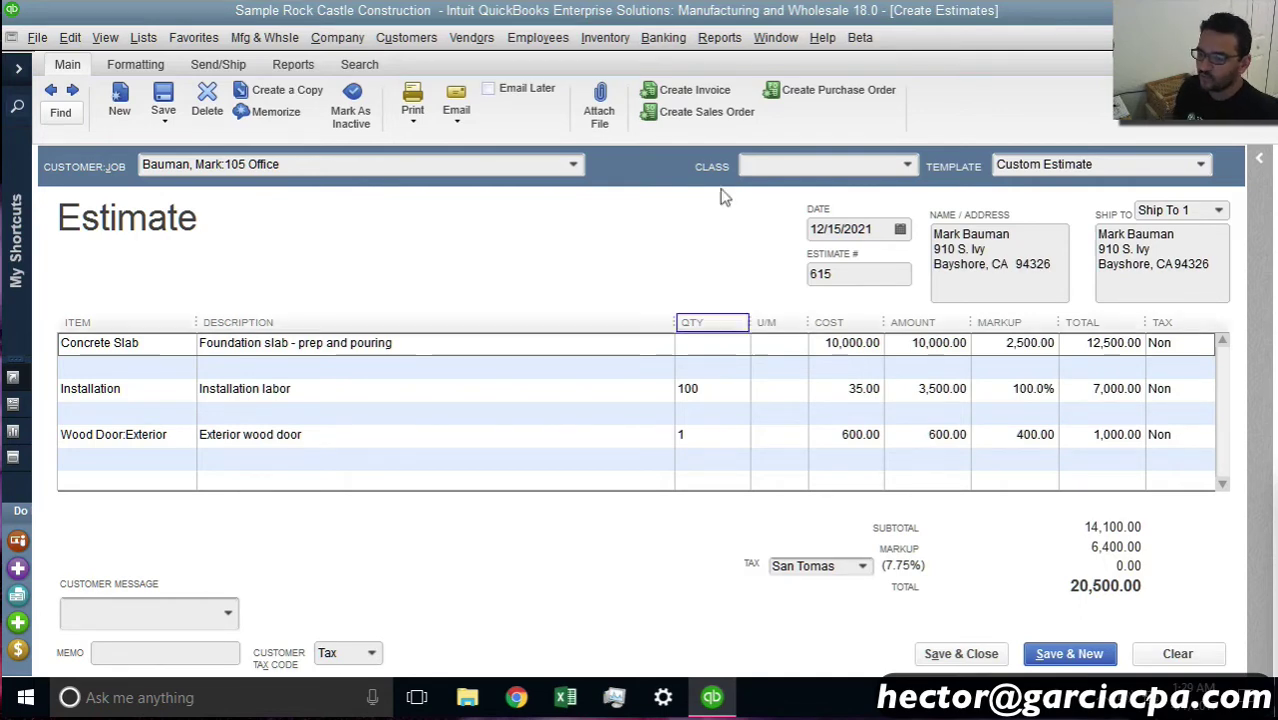
Step: Check the progress invoice options offered for the saved estimate, cancel without creating an invoice, and close the estimate
{"action": "left_click", "coordinate": [694, 90]}
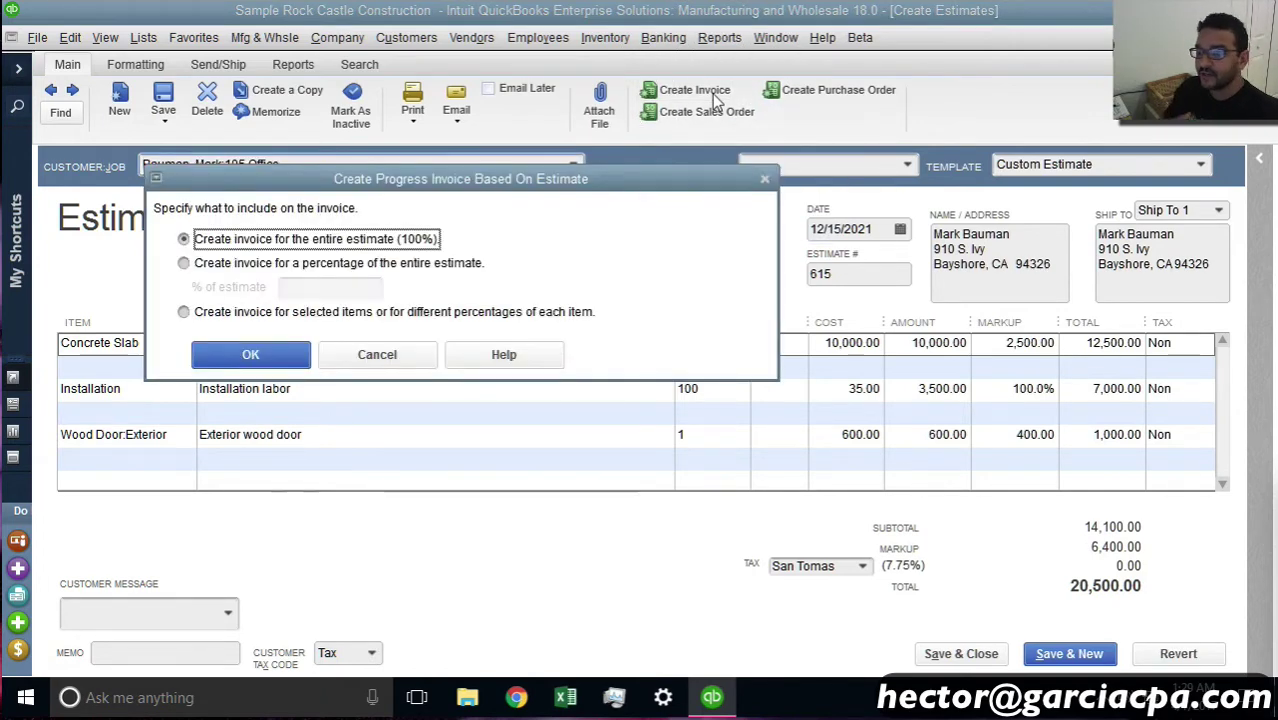
{"action": "left_click", "coordinate": [398, 350]}
{"action": "key", "text": "Escape"}
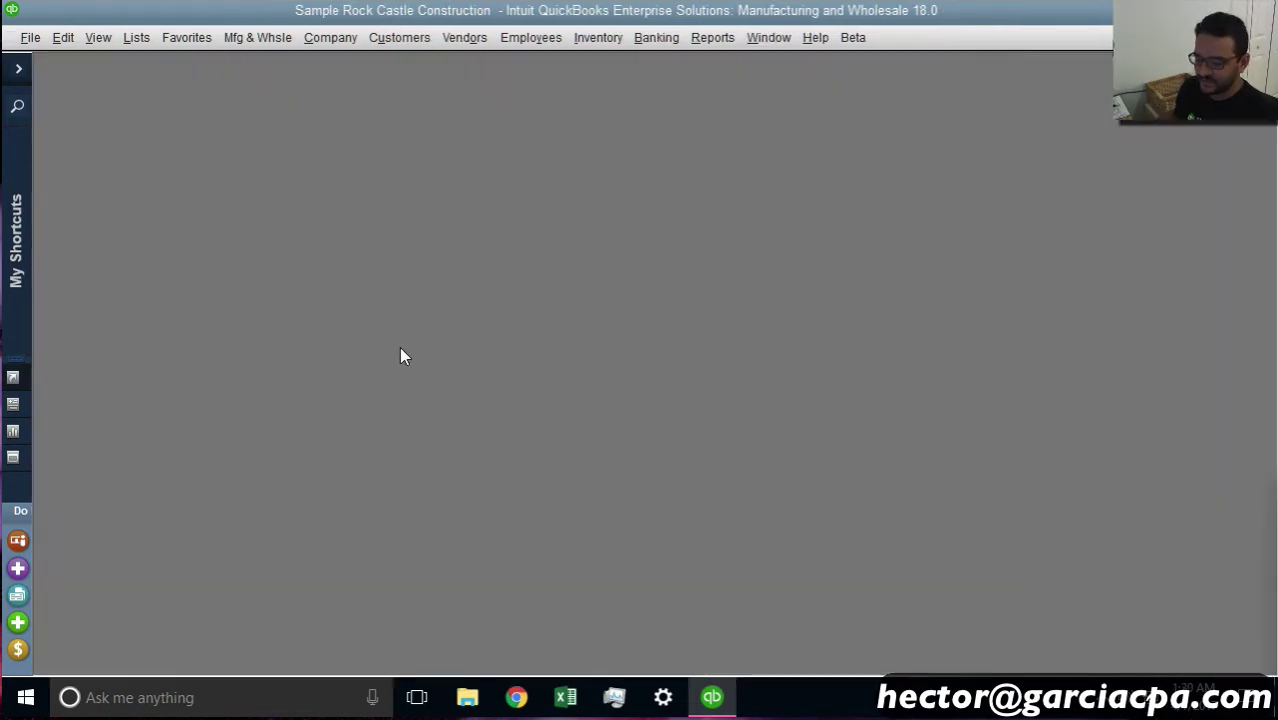
Step: Start a new invoice for the 105 Office job from its 12/15/2021 estimate, check the progress invoice options, and close it without creating anything
{"action": "key", "text": "ctrl+i"}
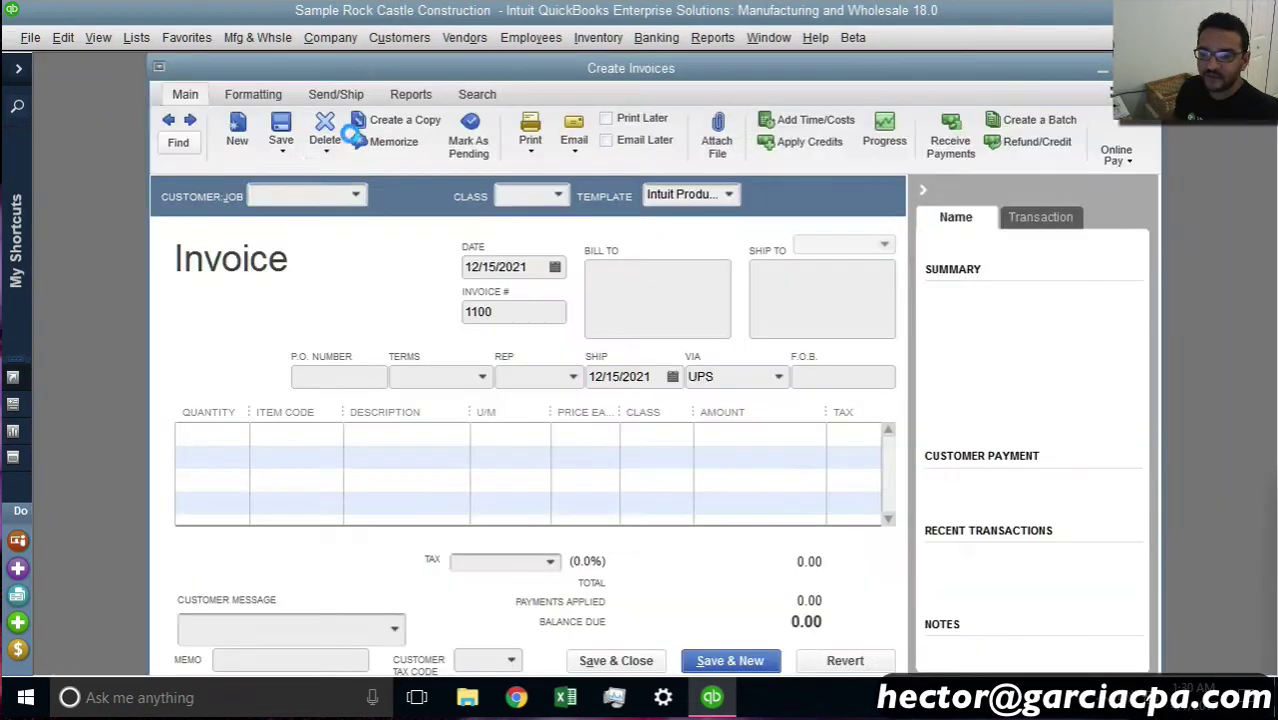
{"action": "double_click", "coordinate": [330, 70]}
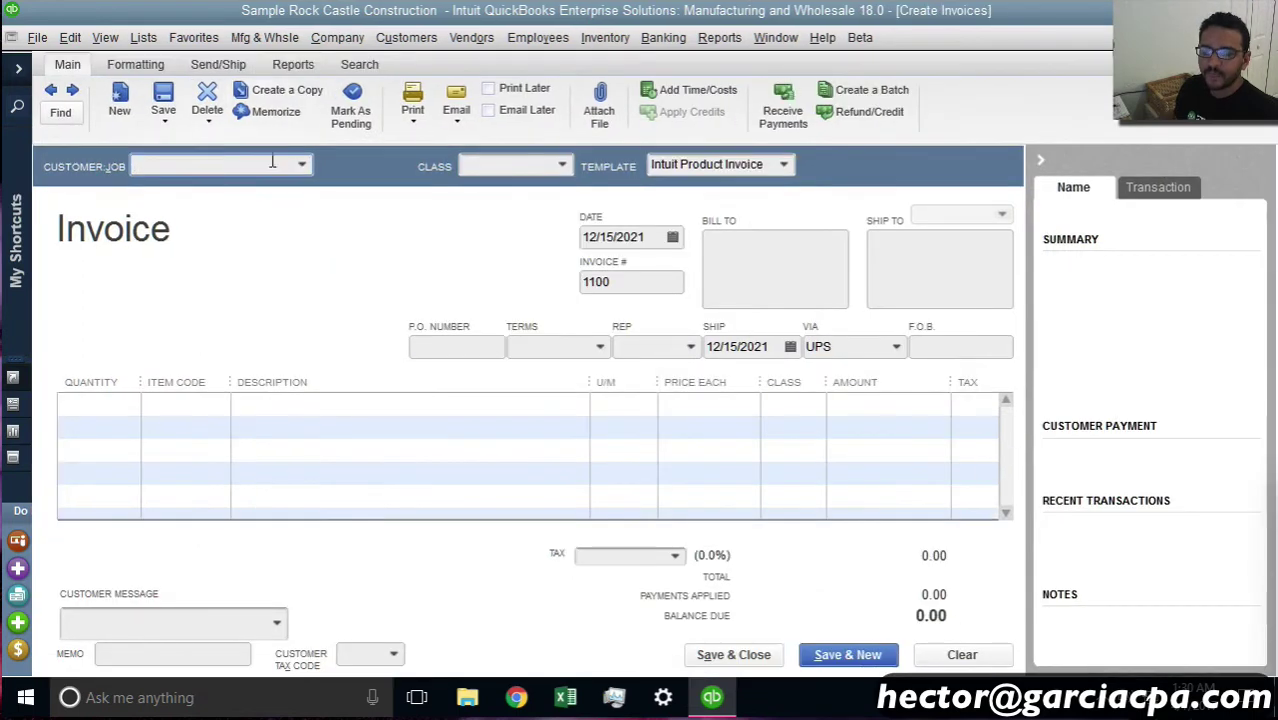
{"action": "left_click", "coordinate": [432, 38]}
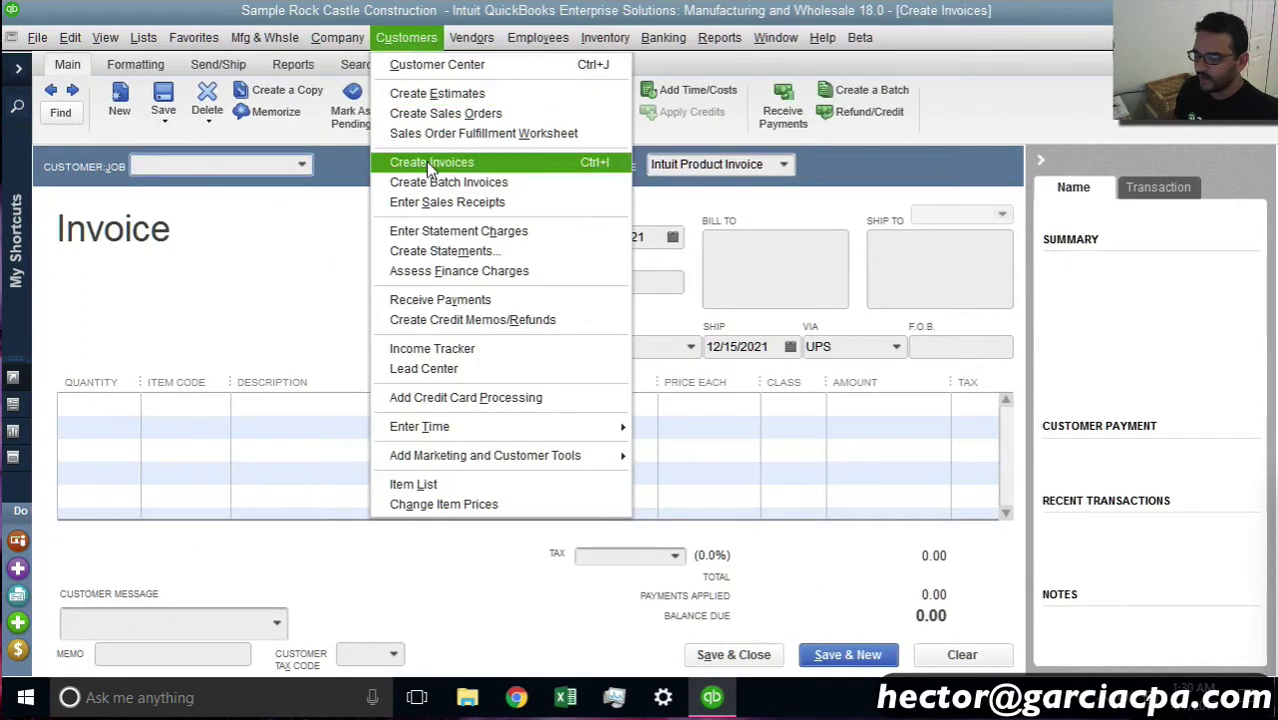
{"action": "left_click", "coordinate": [213, 221]}
{"action": "left_click", "coordinate": [302, 166]}
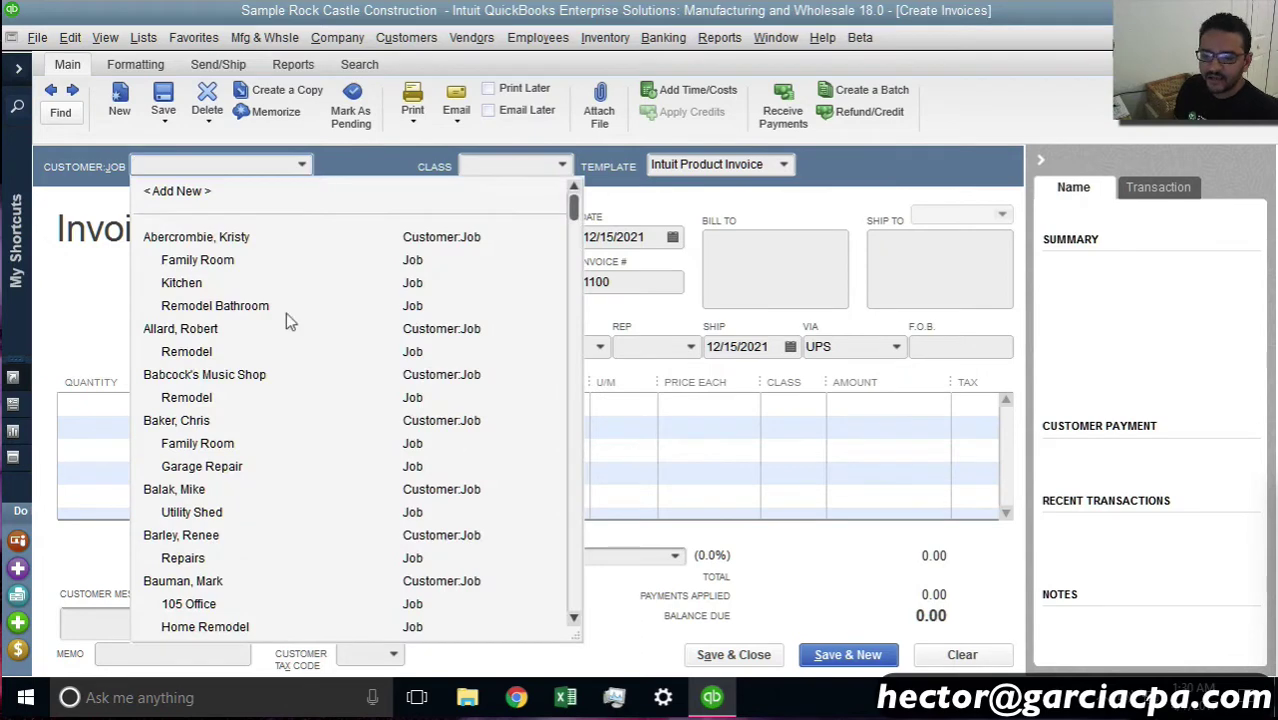
{"action": "left_click", "coordinate": [224, 600]}
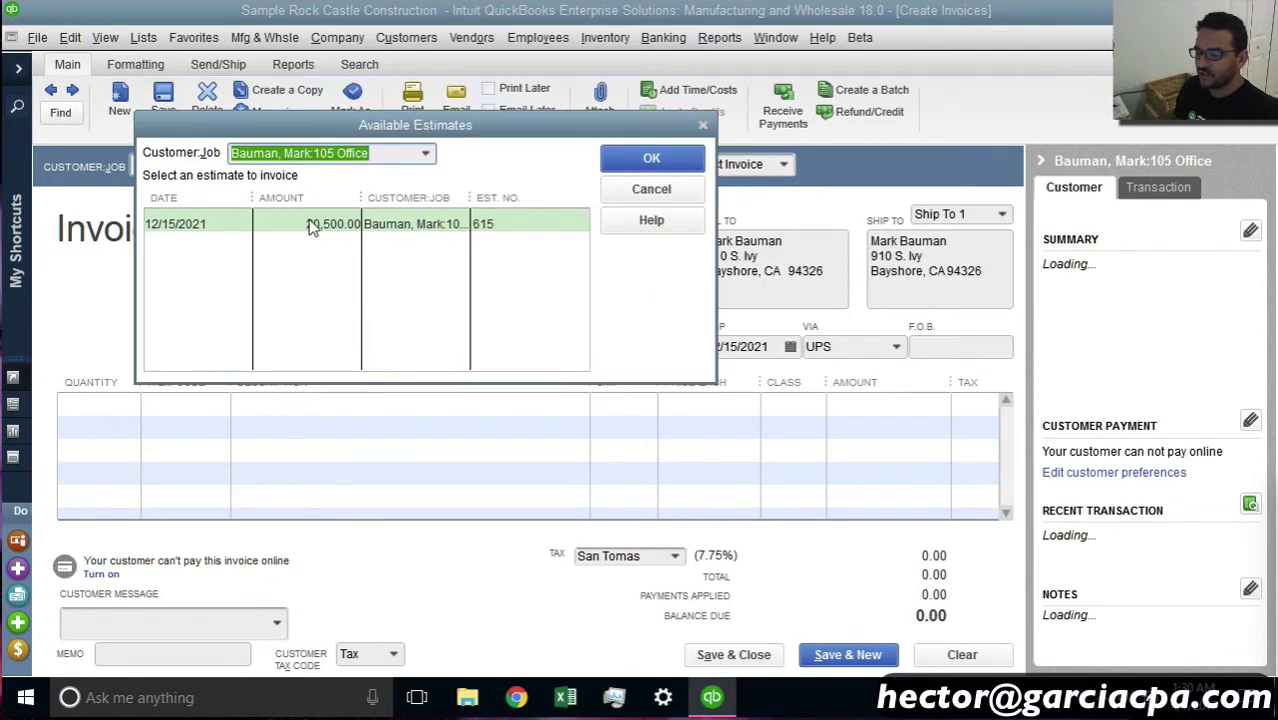
{"action": "left_click", "coordinate": [314, 228]}
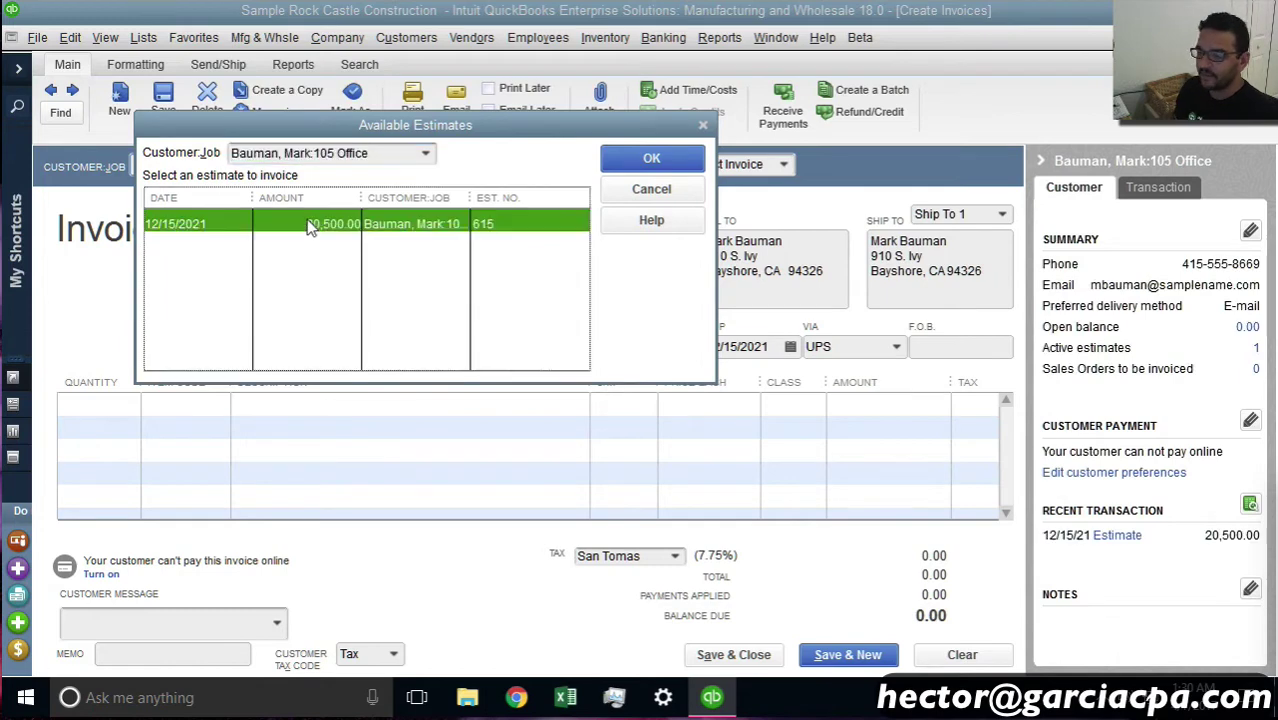
{"action": "left_click", "coordinate": [645, 162]}
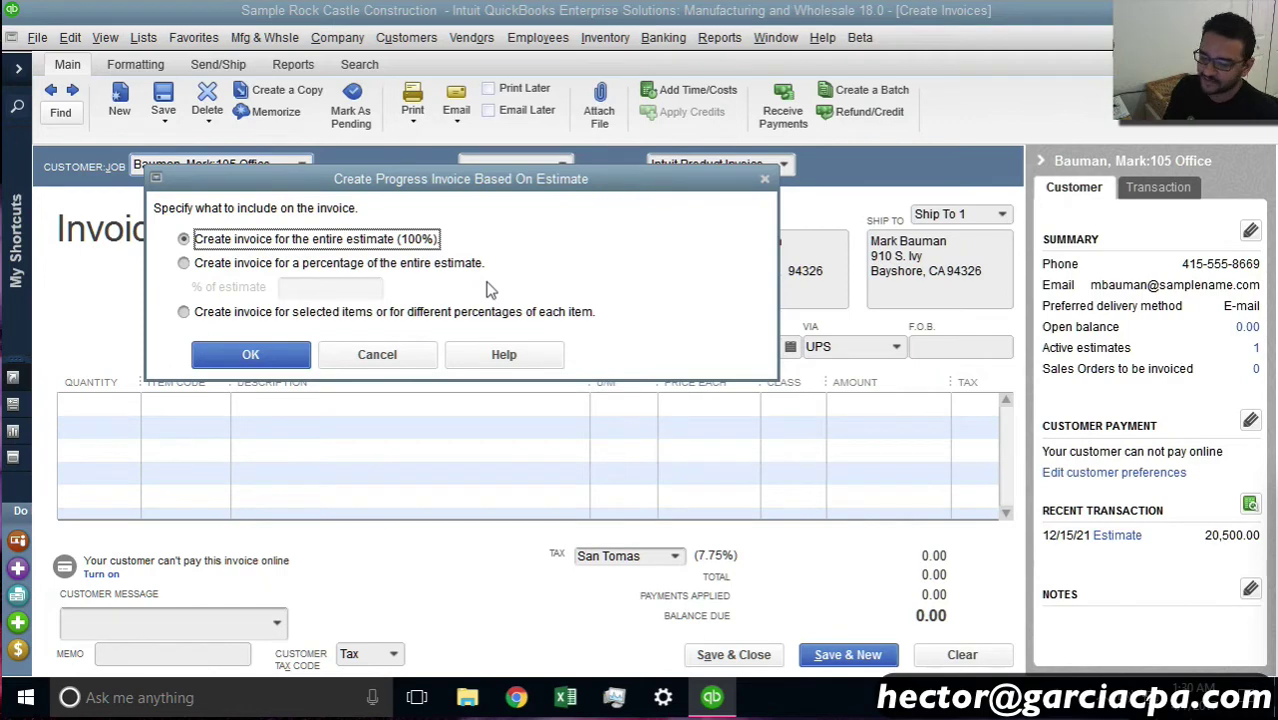
{"action": "key", "text": "Escape"}
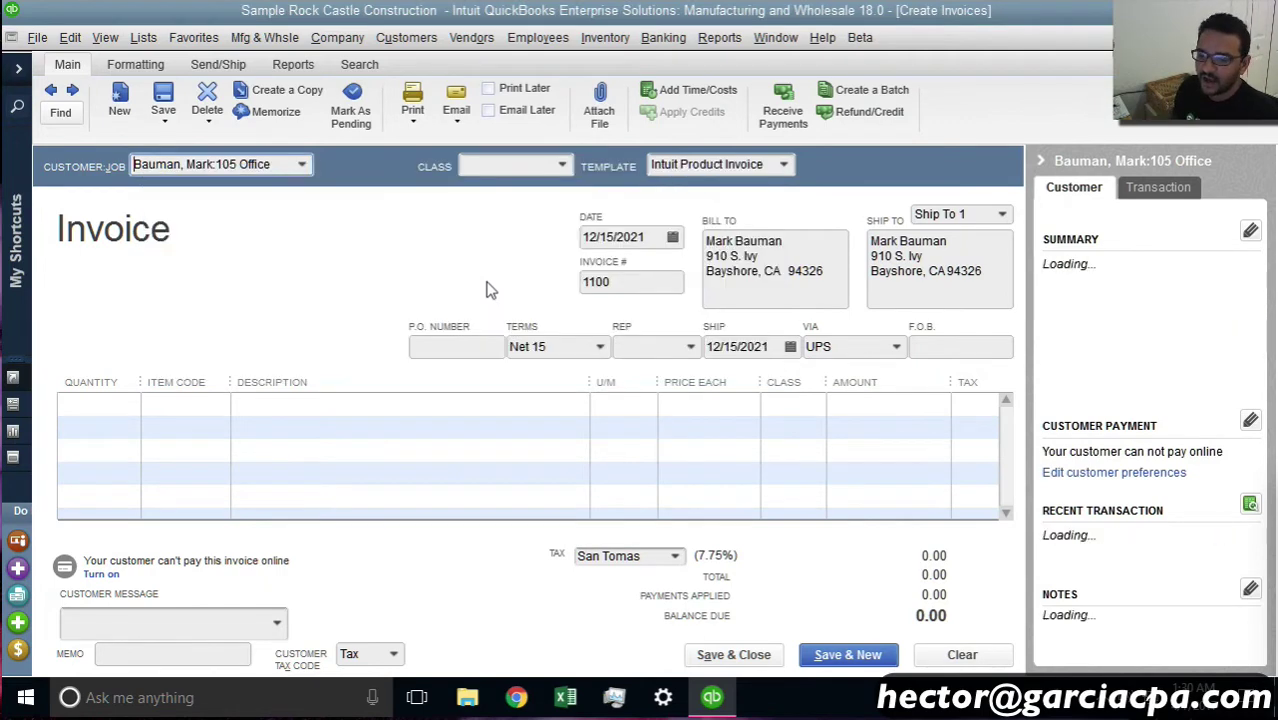
{"action": "key", "text": "Escape"}
{"action": "left_click", "coordinate": [630, 245]}
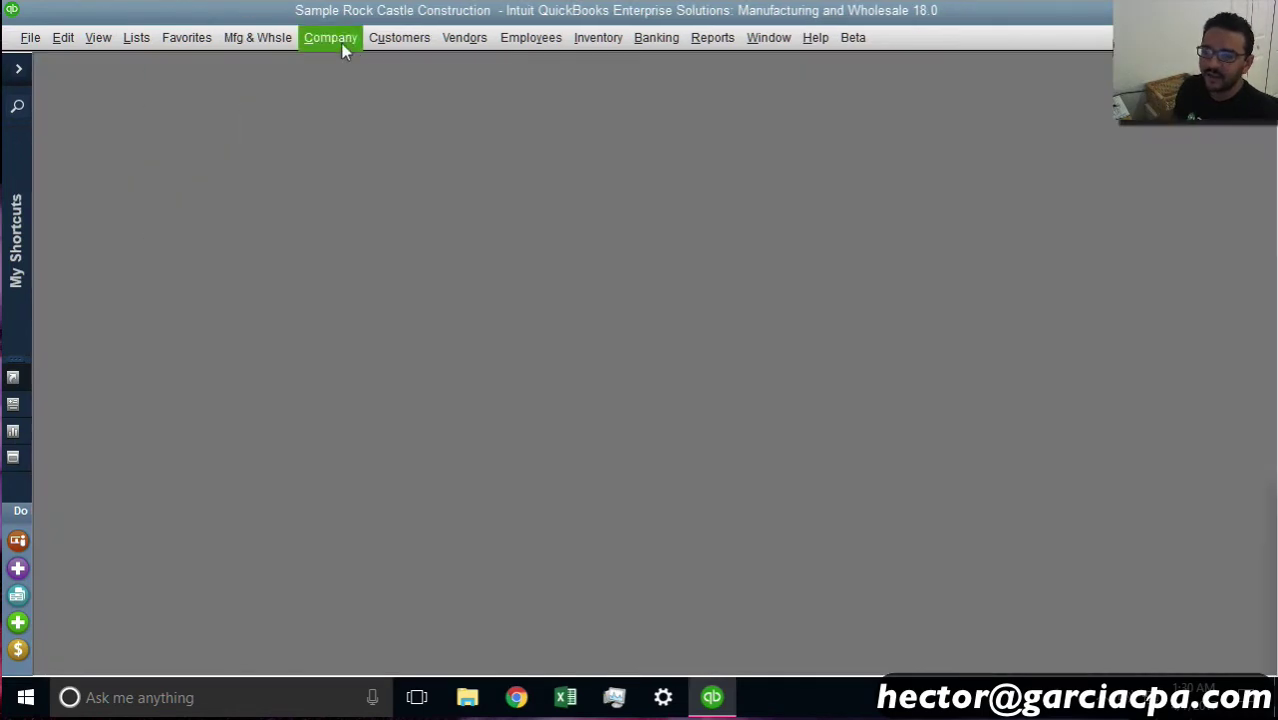
Step: Open the 105 Office job's saved estimate and maximize its window
{"action": "left_click", "coordinate": [464, 37]}
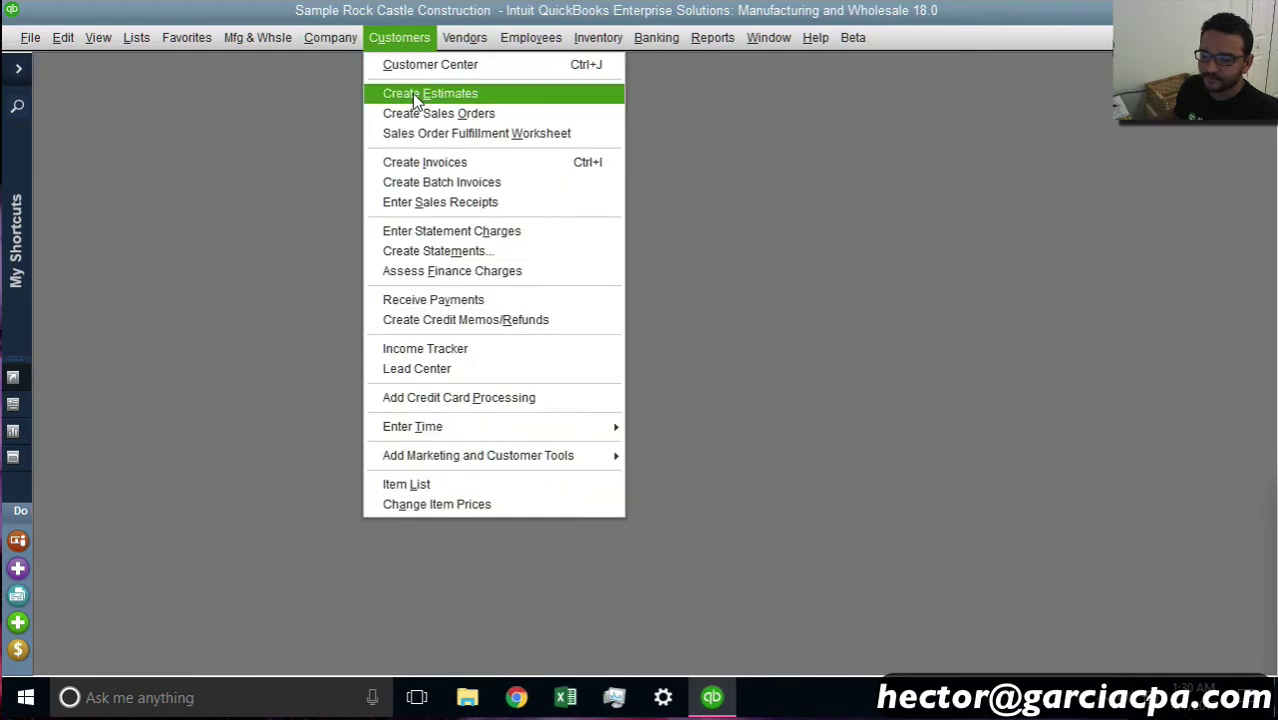
{"action": "left_click", "coordinate": [412, 93]}
{"action": "left_click", "coordinate": [199, 121]}
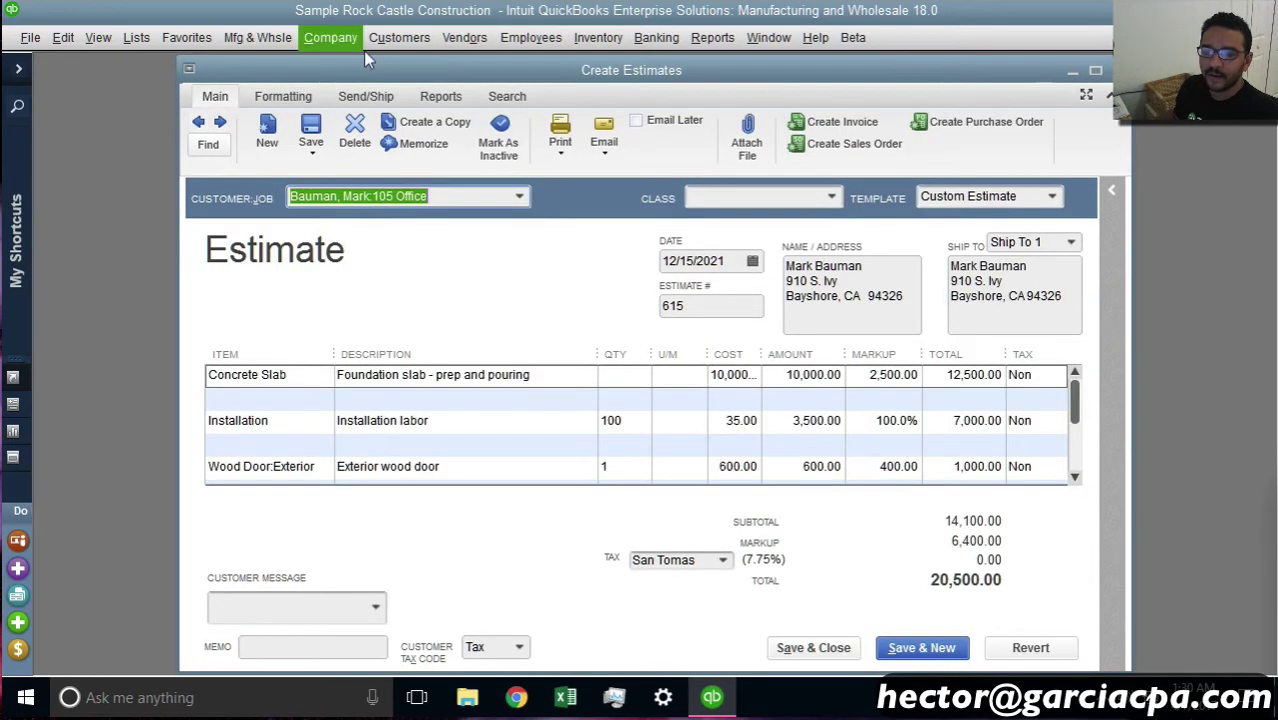
{"action": "left_click", "coordinate": [360, 47]}
{"action": "left_click", "coordinate": [240, 62]}
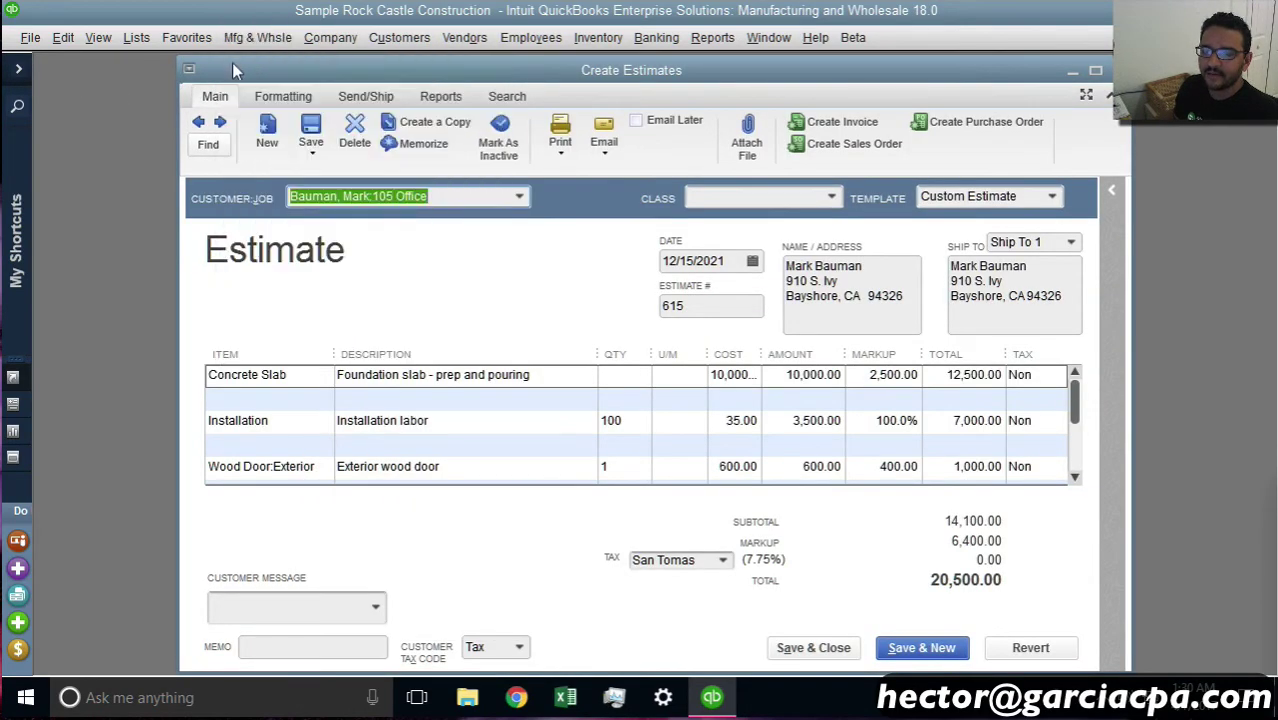
{"action": "double_click", "coordinate": [232, 62]}
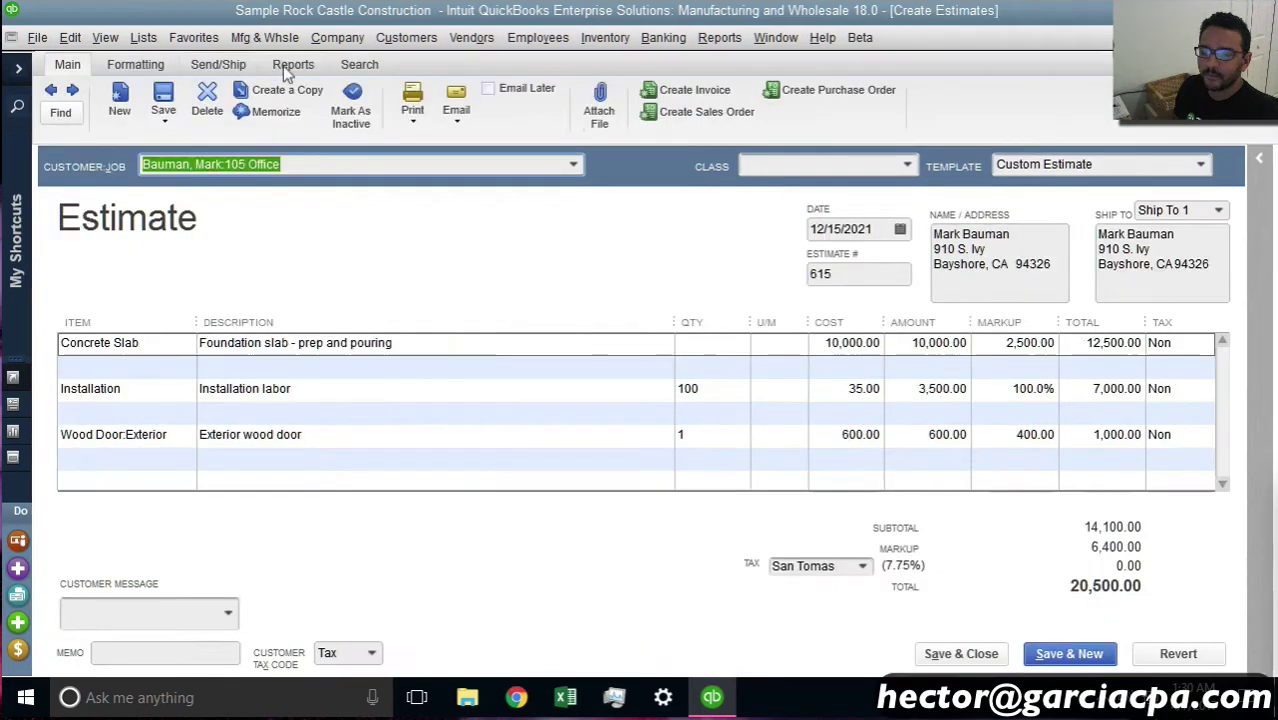
Step: Start a progress invoice from the estimate for selected items or different percentages of each item
{"action": "left_click", "coordinate": [702, 92]}
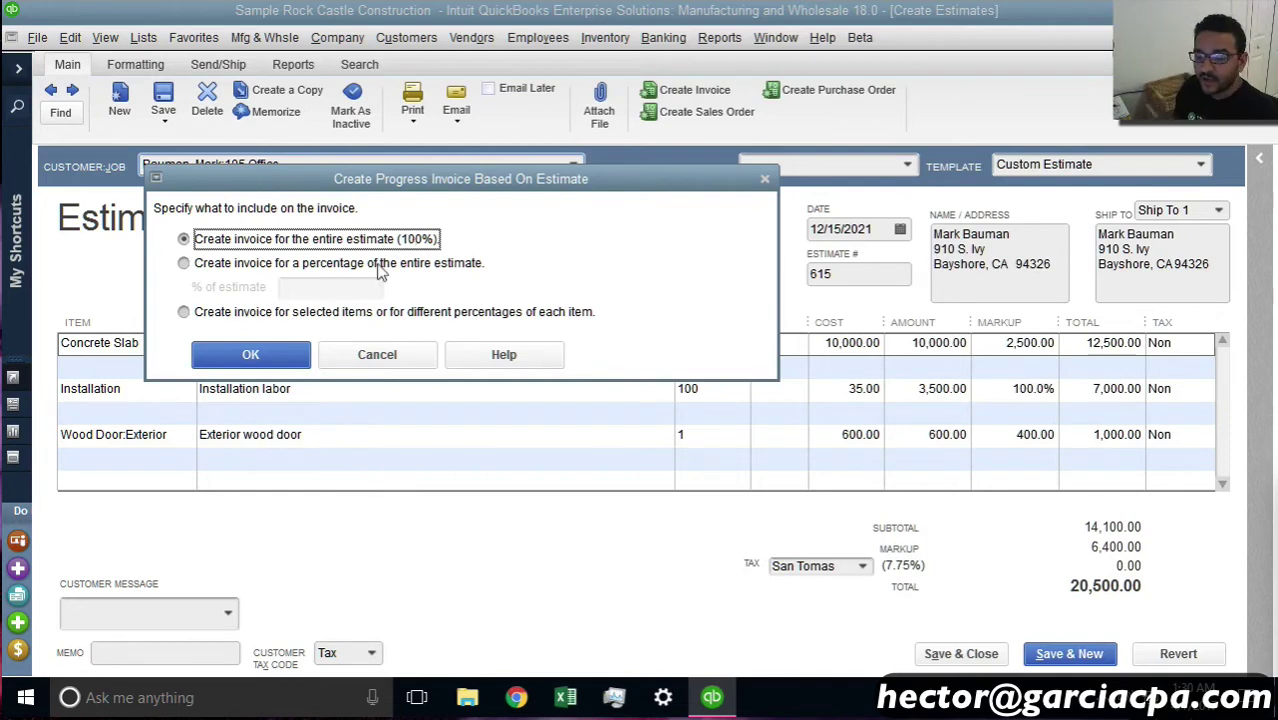
{"action": "left_click", "coordinate": [314, 266]}
{"action": "left_click", "coordinate": [336, 291]}
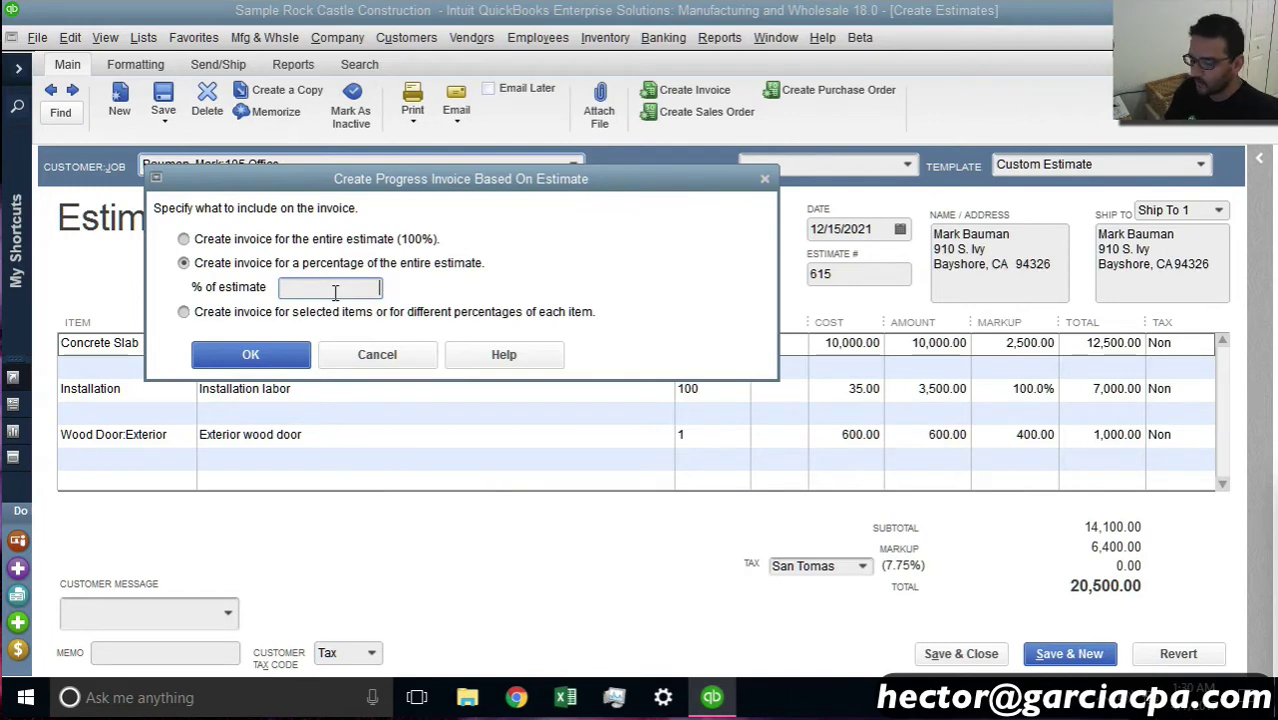
{"action": "left_click", "coordinate": [272, 313]}
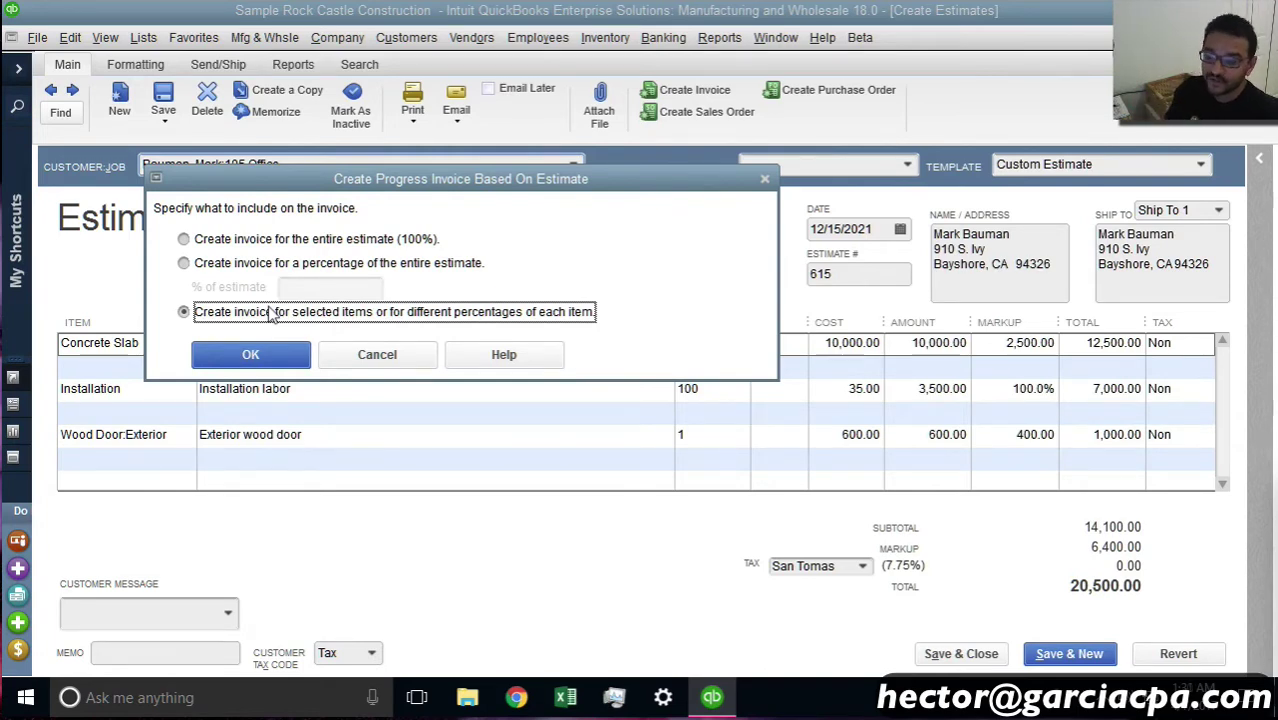
{"action": "key", "text": "ctrl"}
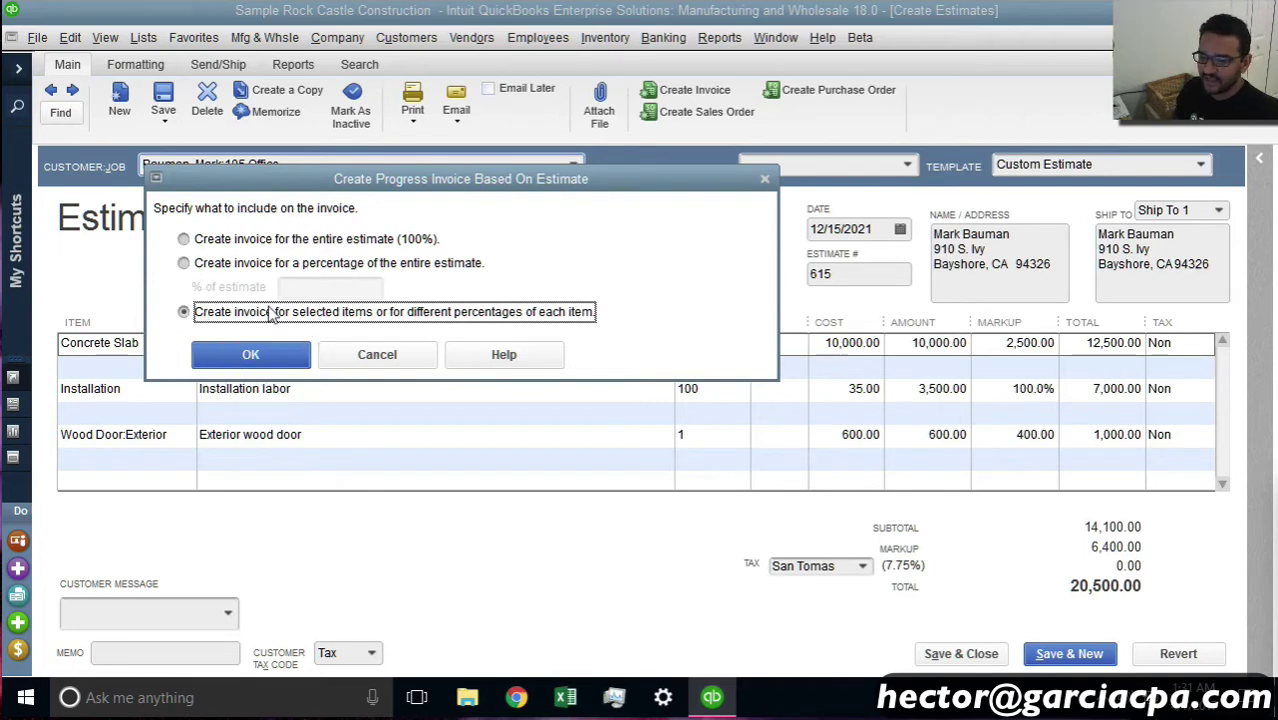
{"action": "left_click", "coordinate": [269, 355]}
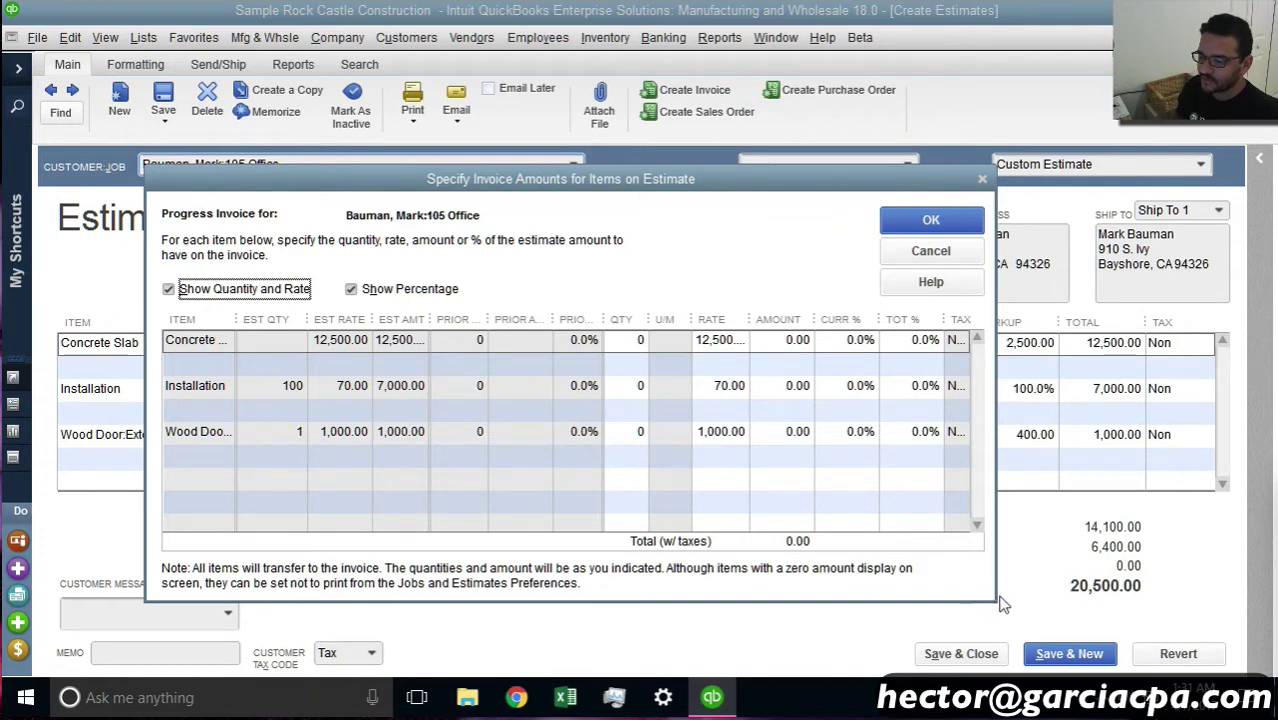
Step: Hide the quantity, rate and percentage columns in the invoice amounts list and widen the item column to show full names
{"action": "left_click_drag", "start_coordinate": [645, 175], "coordinate": [690, 126]}
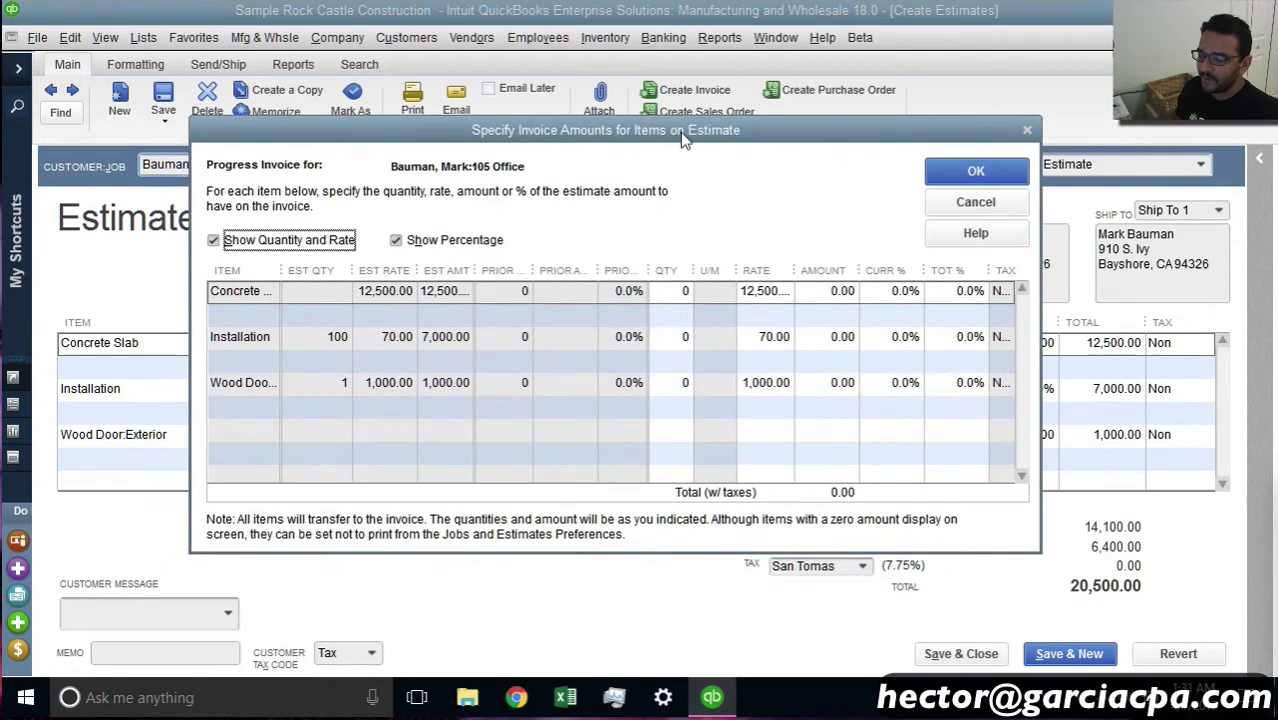
{"action": "left_click", "coordinate": [283, 250]}
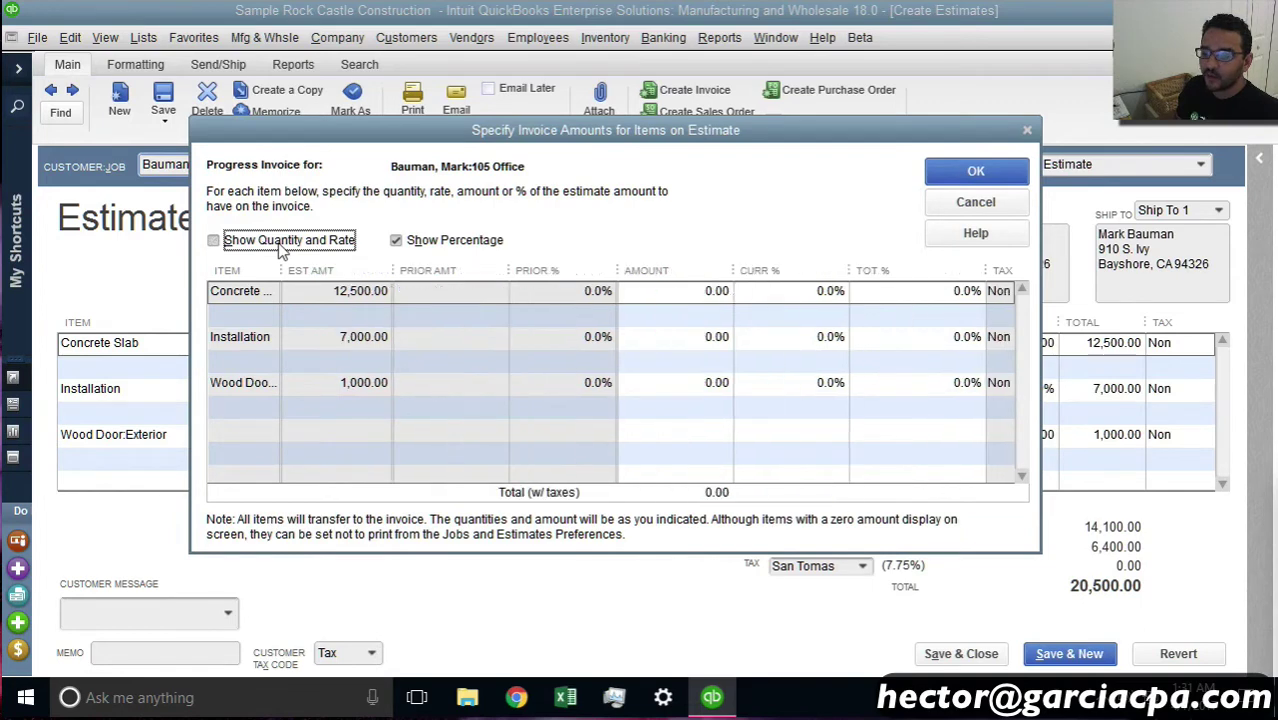
{"action": "left_click", "coordinate": [419, 246]}
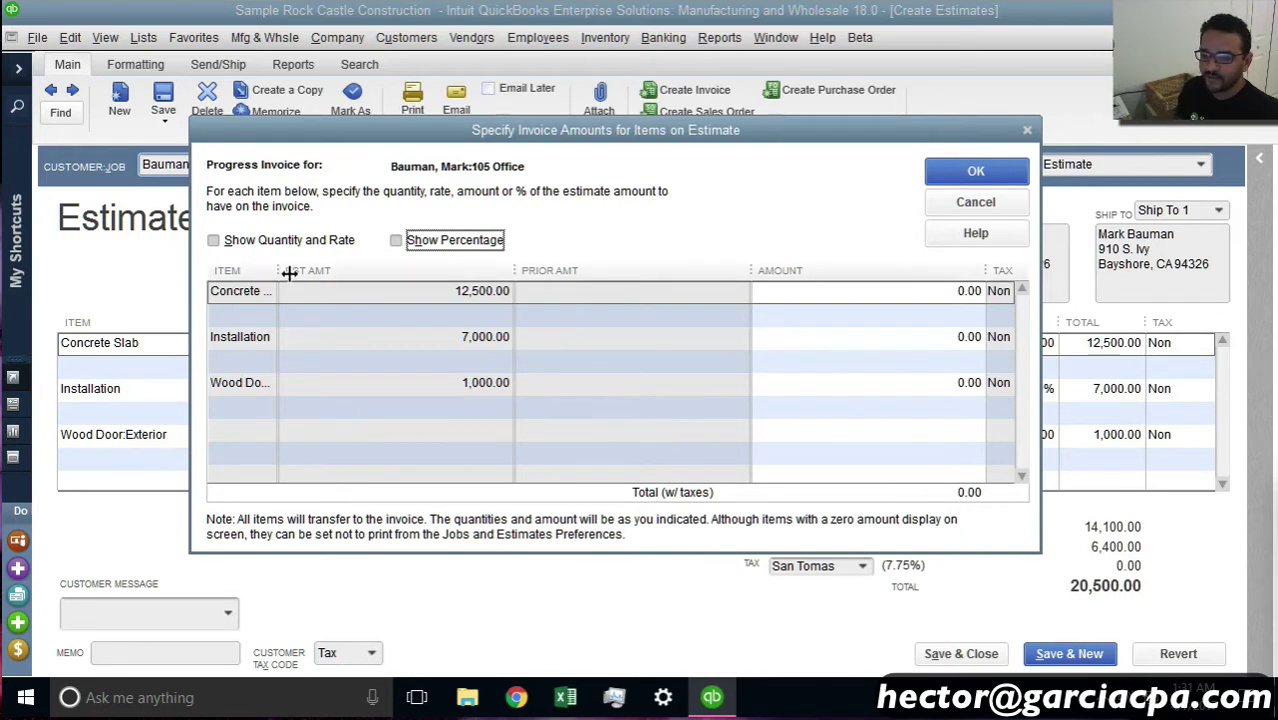
{"action": "left_click_drag", "start_coordinate": [279, 271], "coordinate": [371, 271]}
Step: Create a progress invoice billing 5,000 for Concrete Slab and 5,000 for Installation, and close it without saving
{"action": "left_click", "coordinate": [925, 291]}
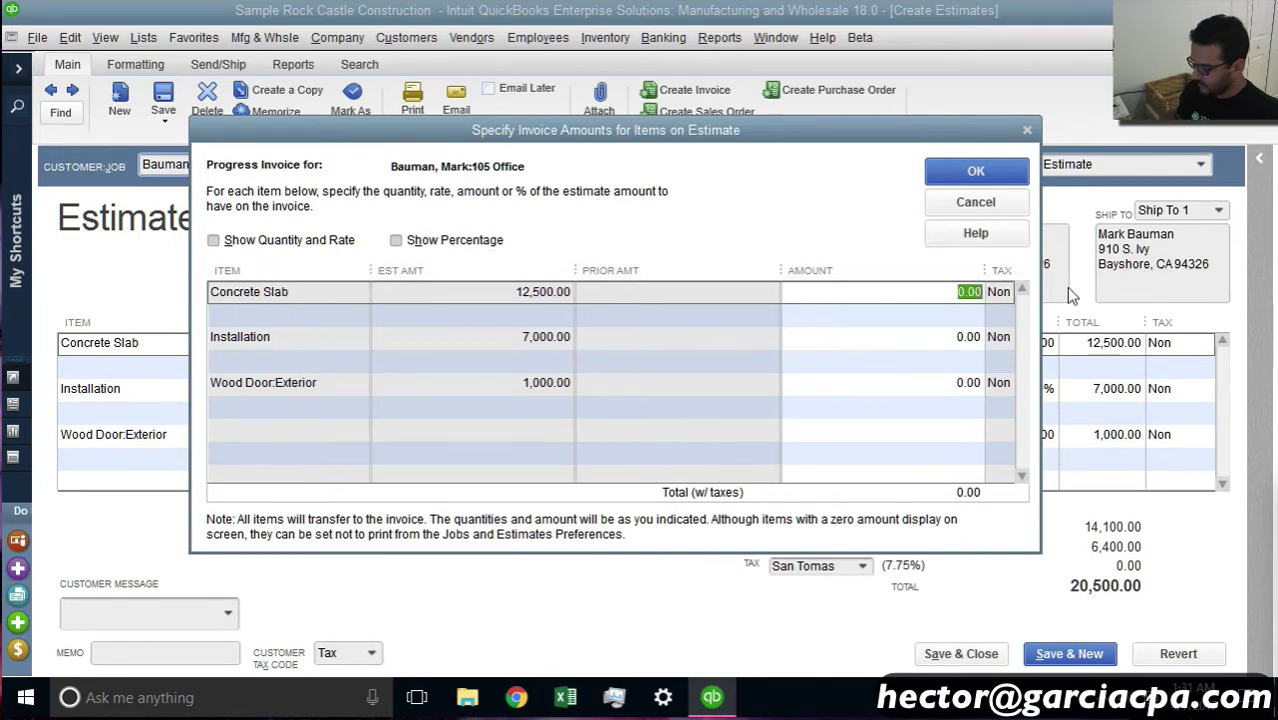
{"action": "type", "text": "5000"}
{"action": "key", "text": "Tab"}
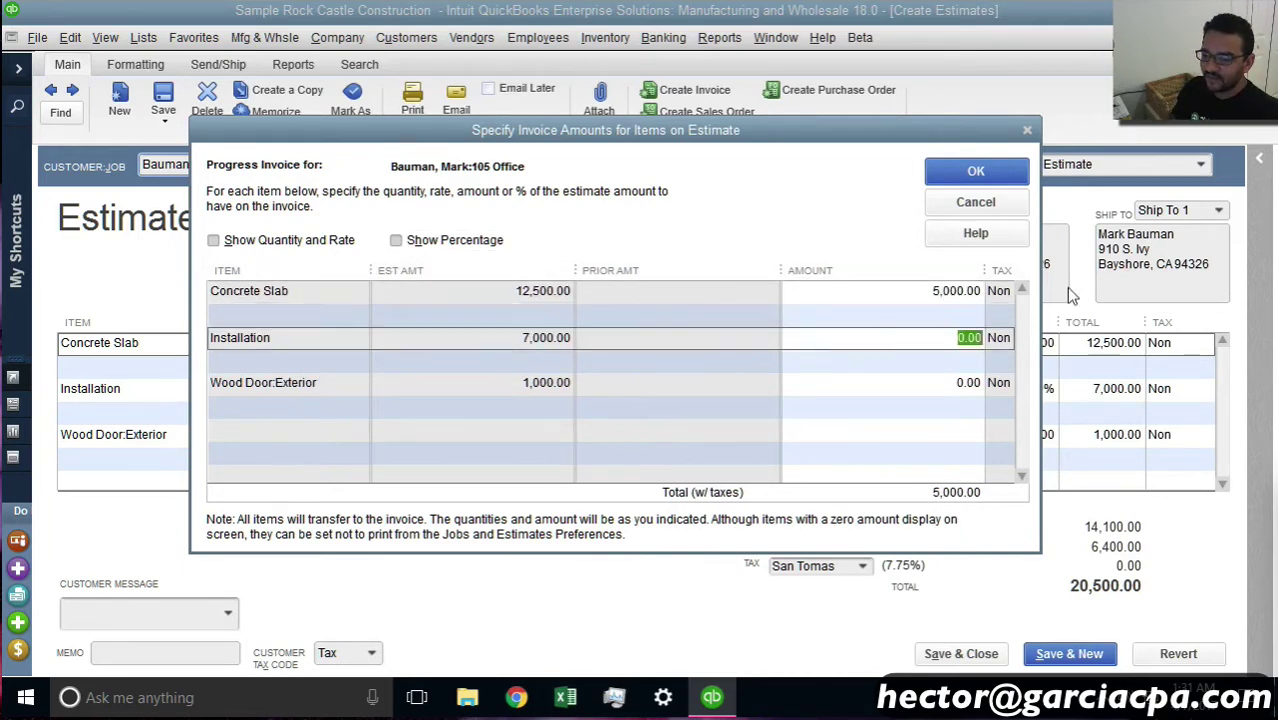
{"action": "key", "text": "BackSpace"}
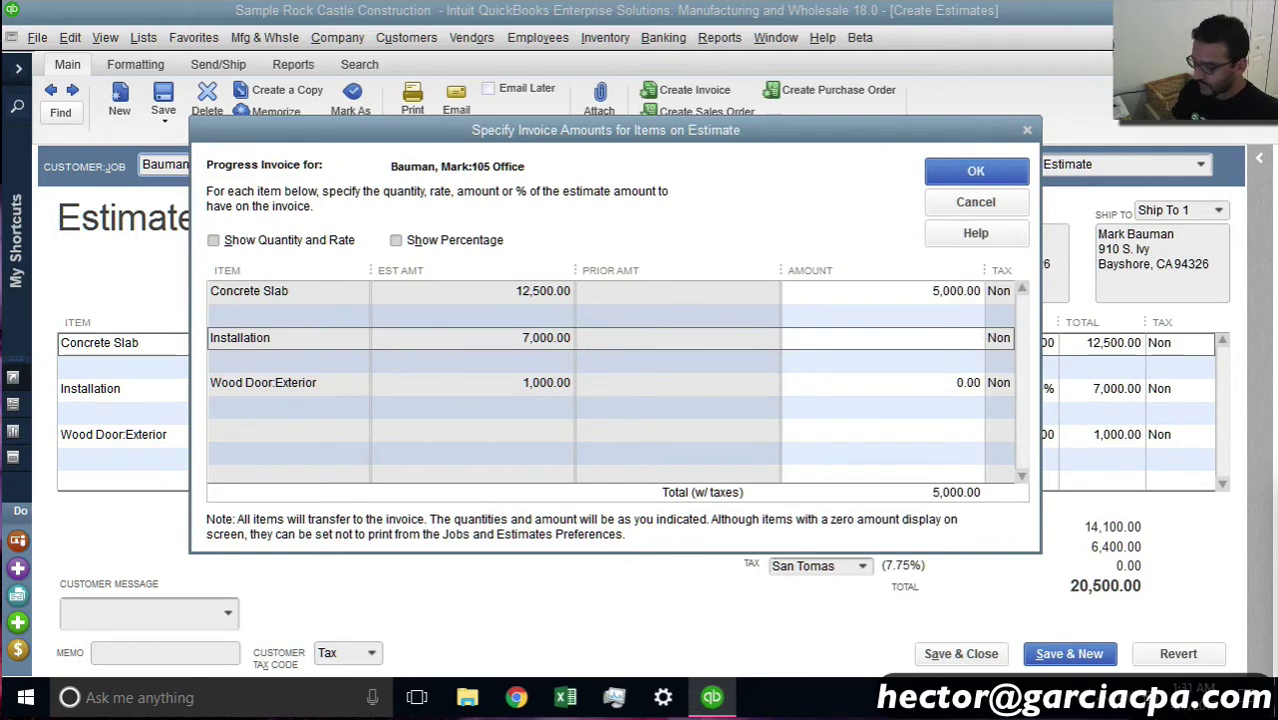
{"action": "type", "text": "5,000"}
{"action": "key", "text": "Tab"}
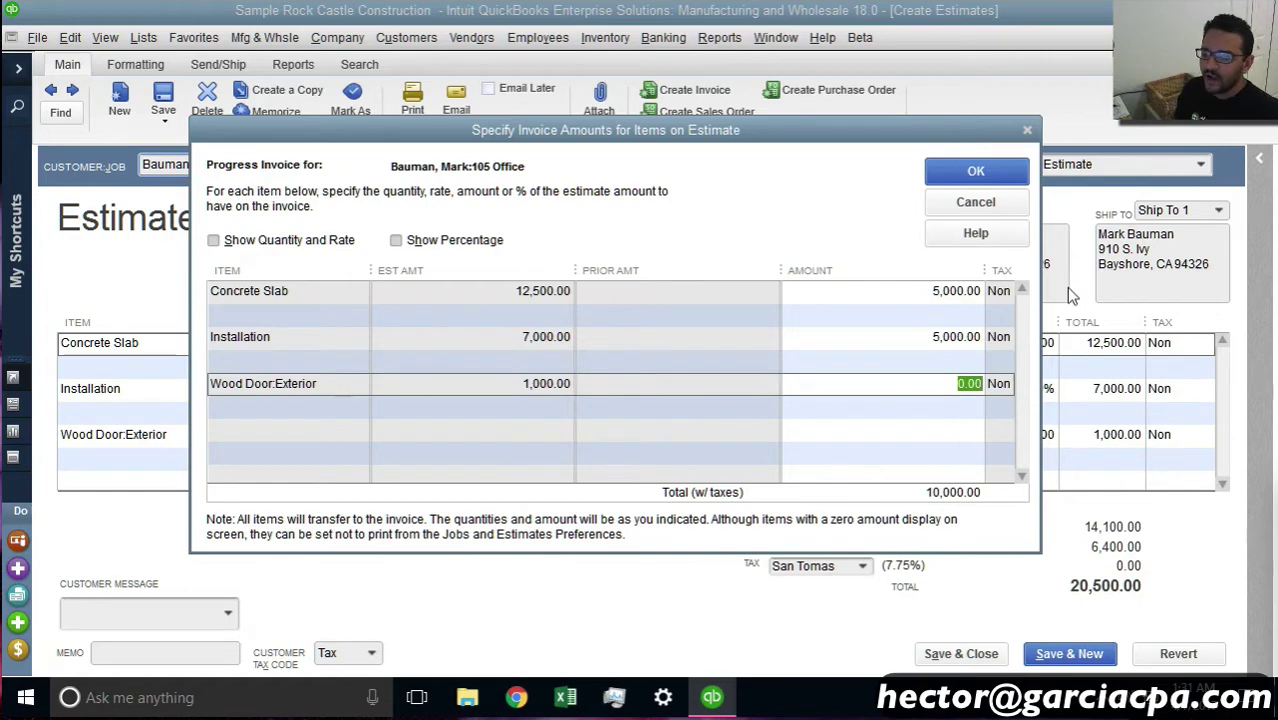
{"action": "left_click", "coordinate": [976, 172]}
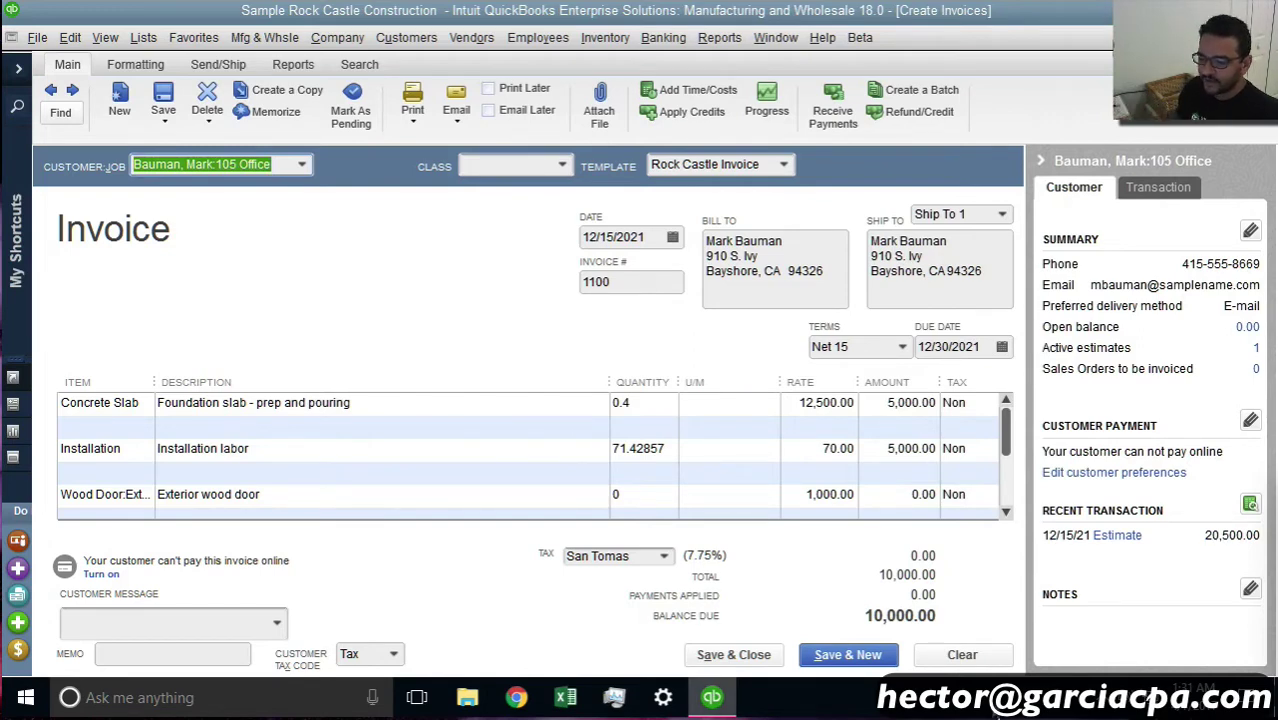
{"action": "left_click", "coordinate": [984, 661]}
{"action": "key", "text": "Escape"}
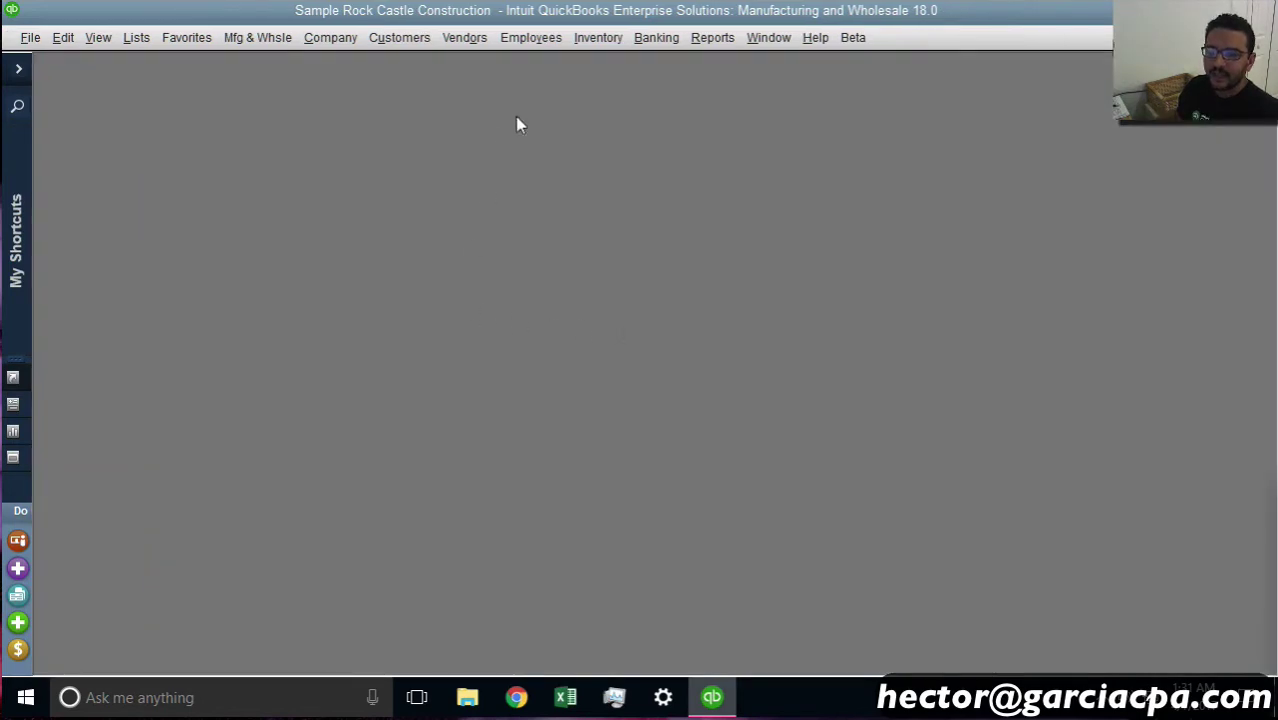
Step: Reopen the 105 Office job's estimate in a maximized window
{"action": "left_click", "coordinate": [418, 41]}
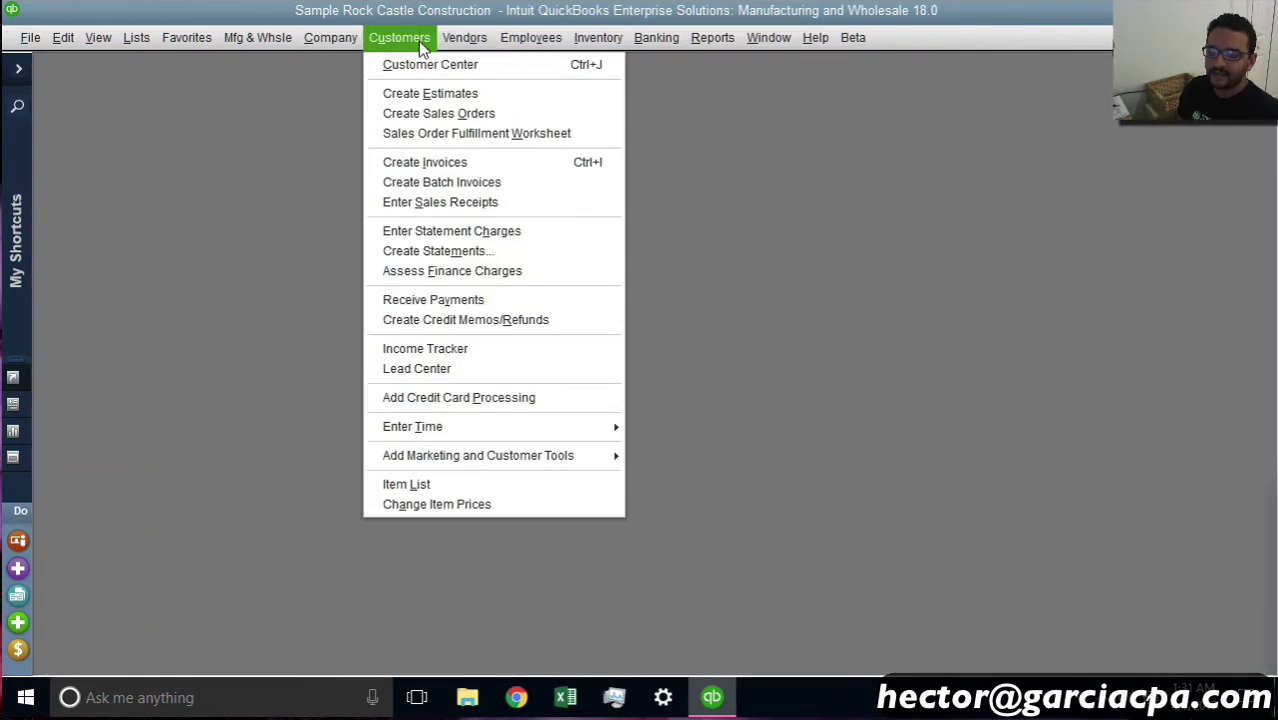
{"action": "left_click", "coordinate": [434, 94]}
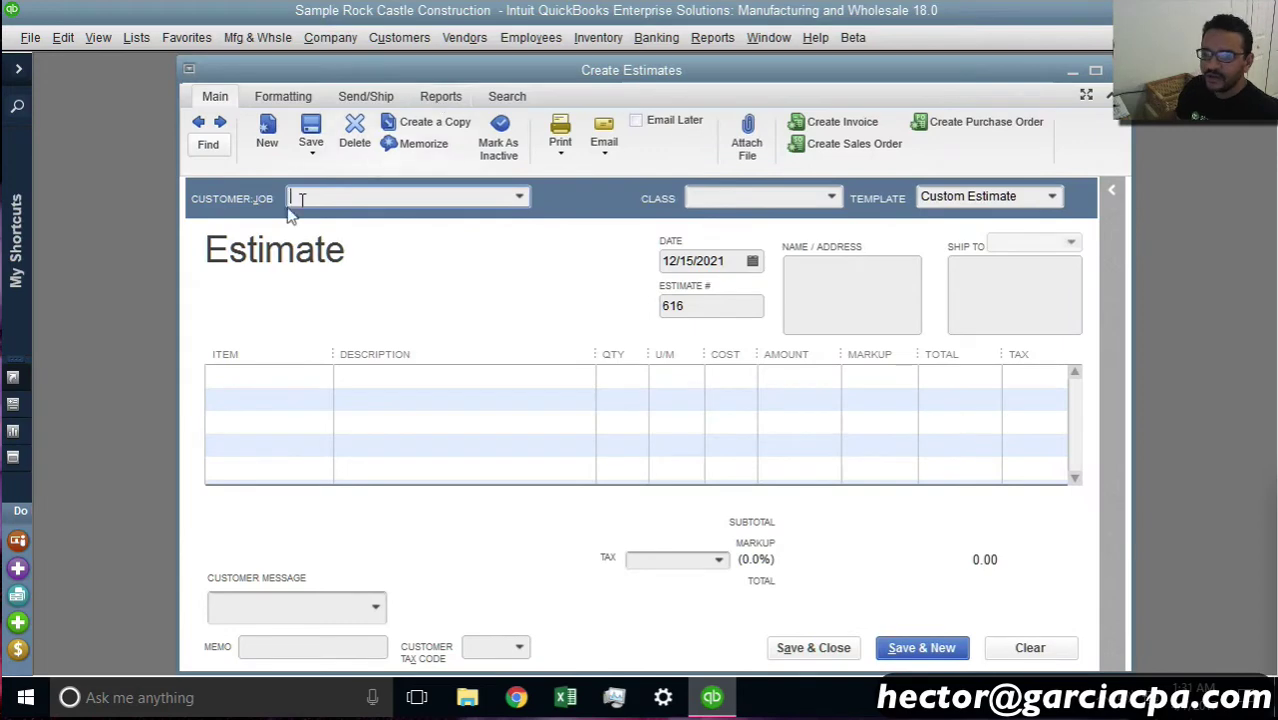
{"action": "left_click", "coordinate": [209, 126]}
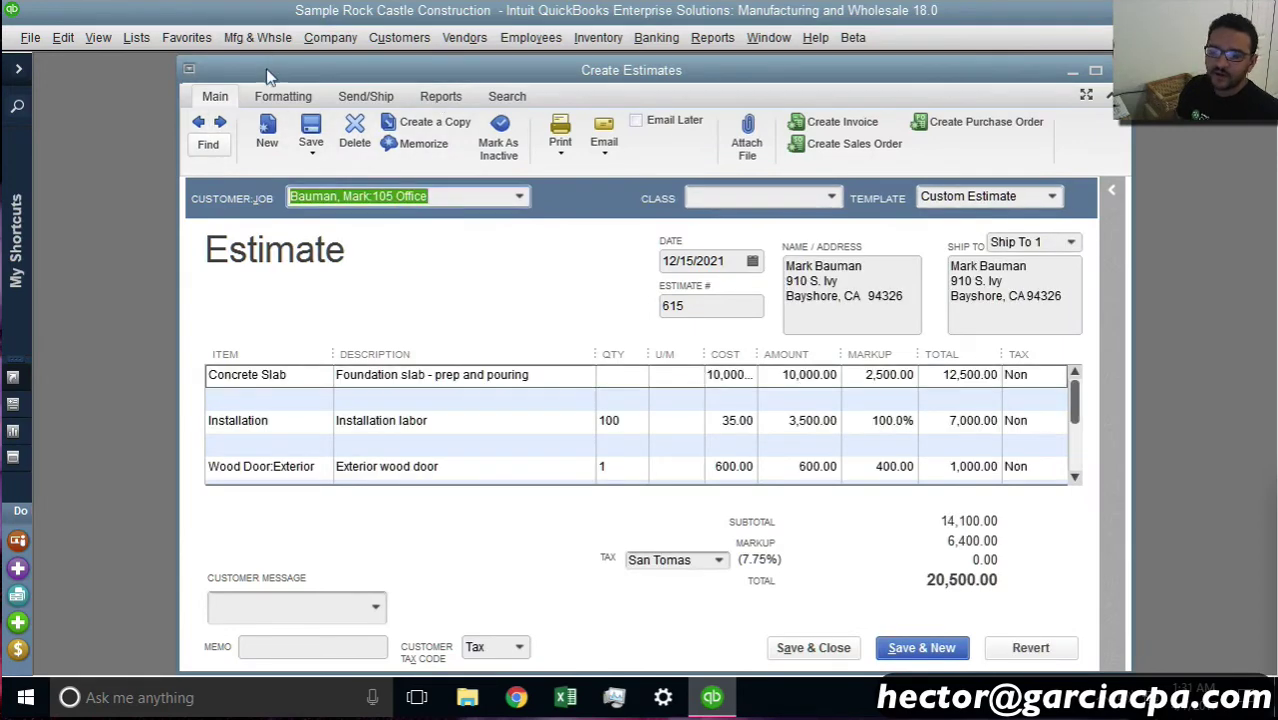
{"action": "double_click", "coordinate": [266, 68]}
Step: Start a progress invoice for selected items or different percentages, showing both quantity and rate and percentage columns
{"action": "left_click", "coordinate": [690, 90]}
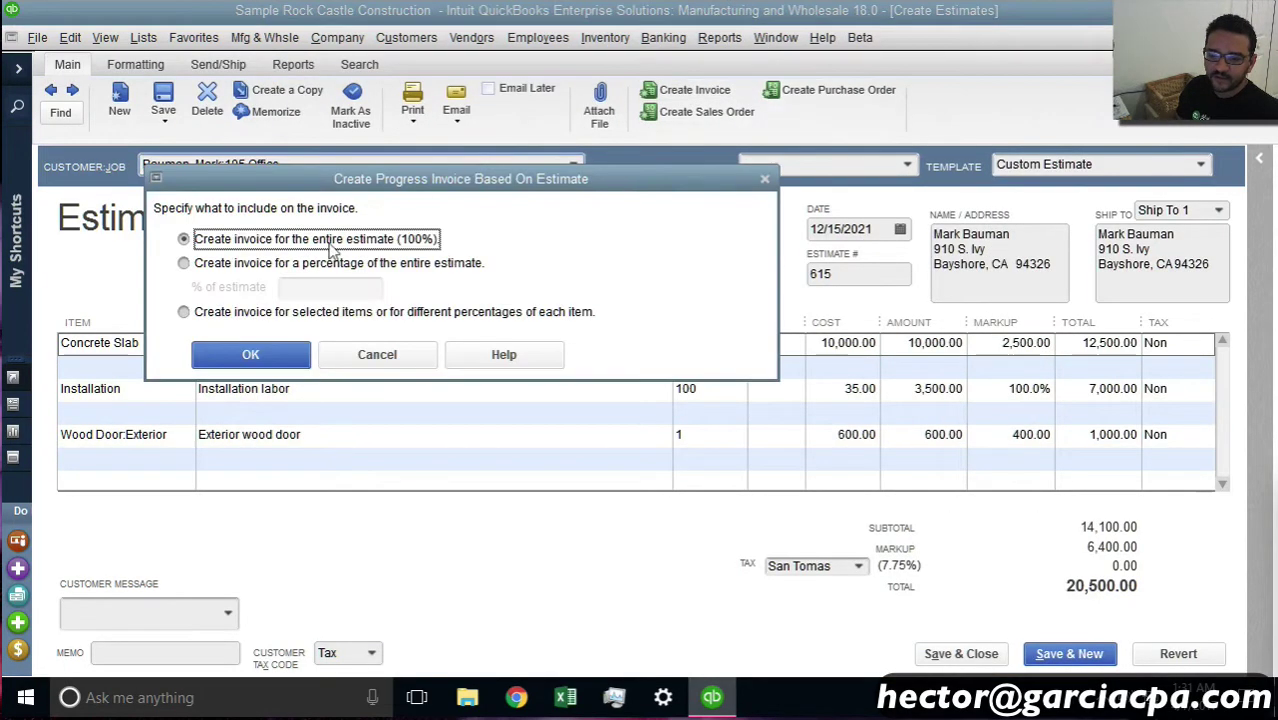
{"action": "left_click", "coordinate": [240, 311]}
{"action": "left_click", "coordinate": [251, 354]}
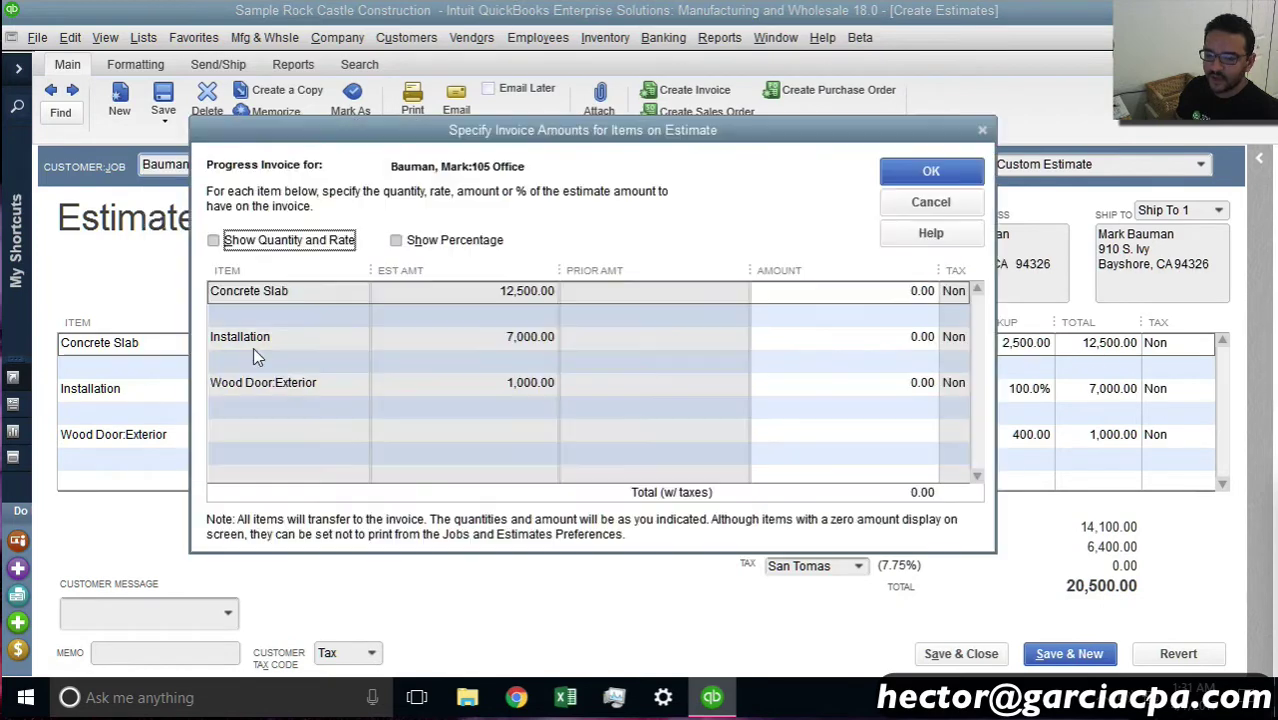
{"action": "left_click", "coordinate": [291, 242]}
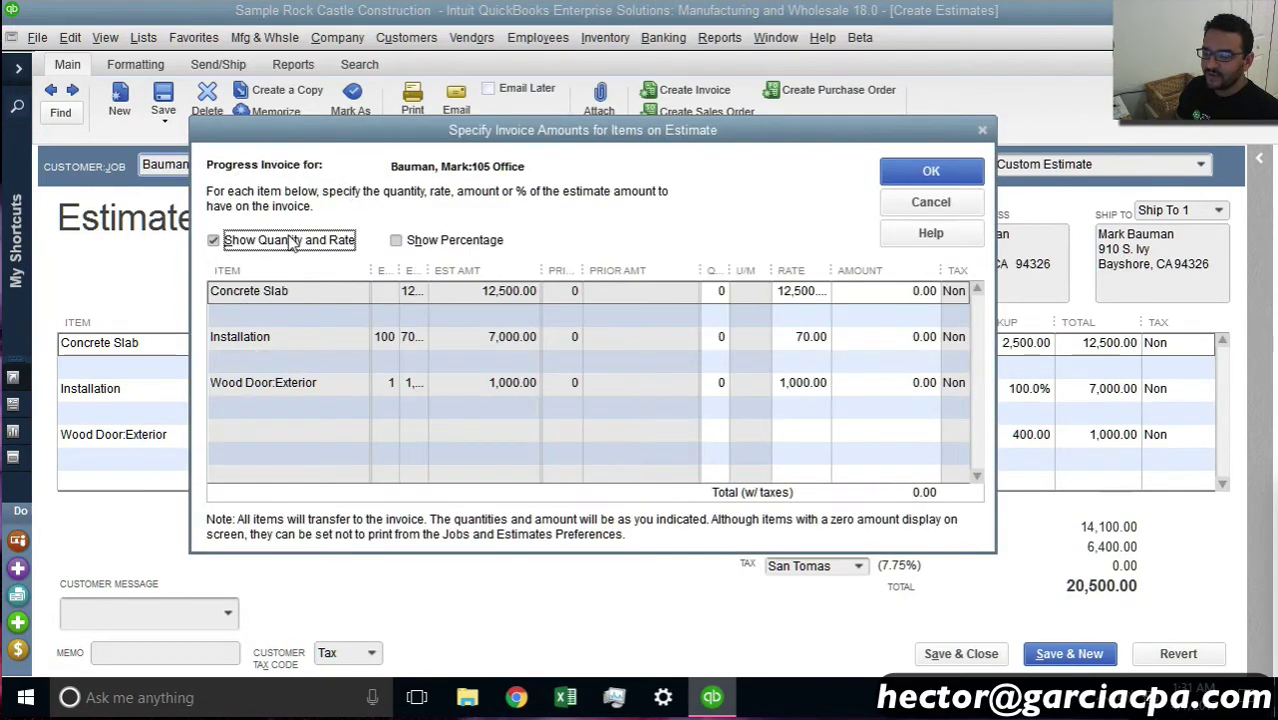
{"action": "left_click", "coordinate": [454, 244]}
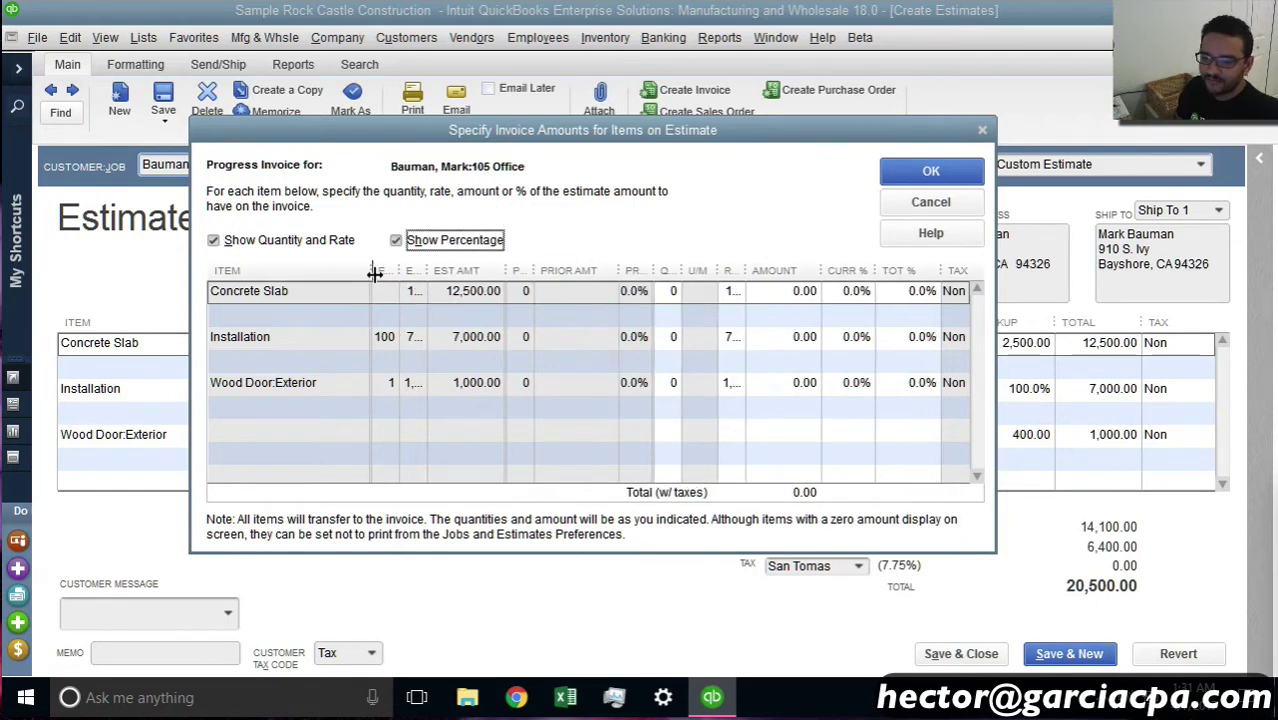
Step: Adjust the column widths in the invoice amounts list so the estimate rate, estimate amount, quantity and current percentage are readable
{"action": "left_click_drag", "start_coordinate": [371, 268], "coordinate": [538, 270]}
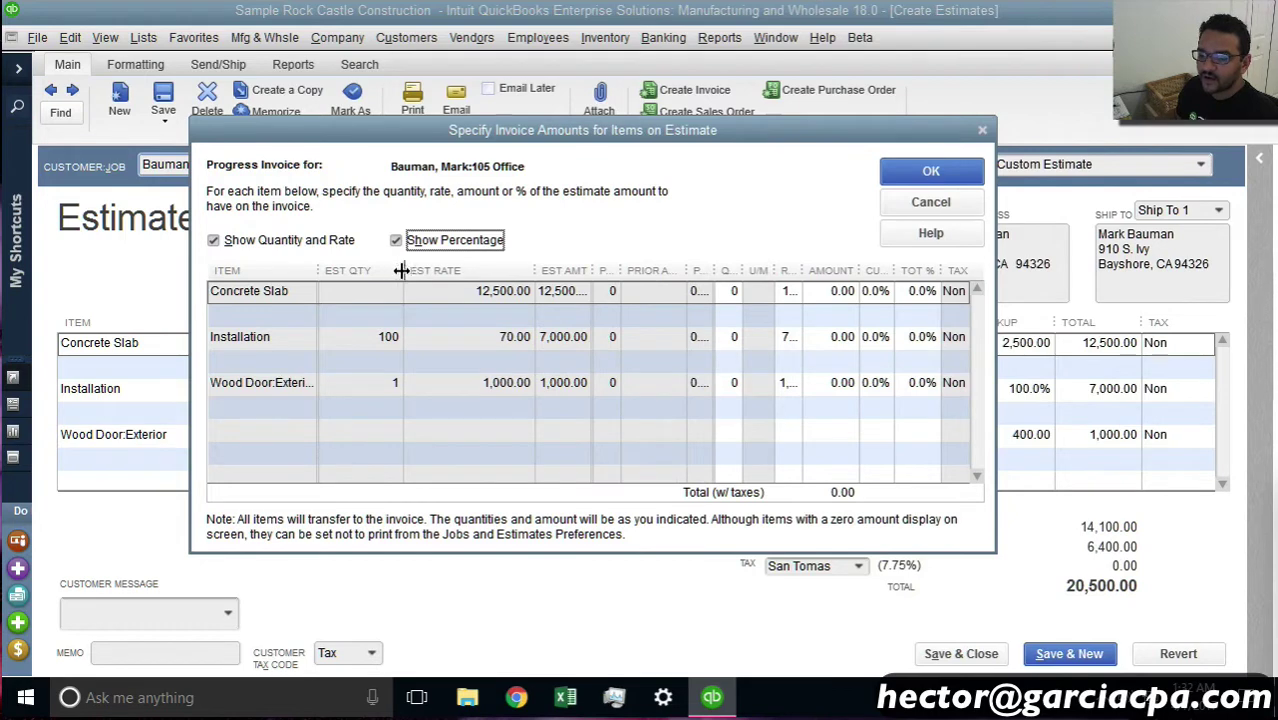
{"action": "left_click_drag", "start_coordinate": [403, 270], "coordinate": [361, 270]}
{"action": "left_click_drag", "start_coordinate": [498, 269], "coordinate": [442, 270]}
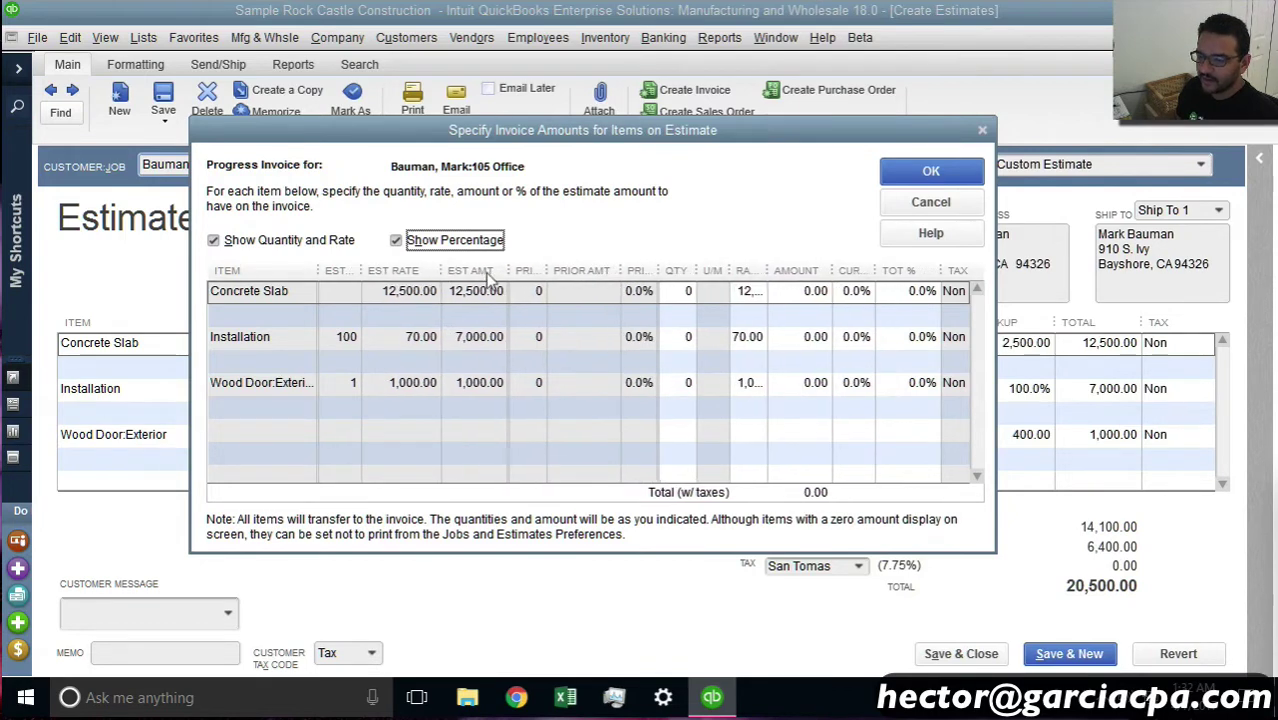
{"action": "left_click_drag", "start_coordinate": [546, 271], "coordinate": [636, 270]}
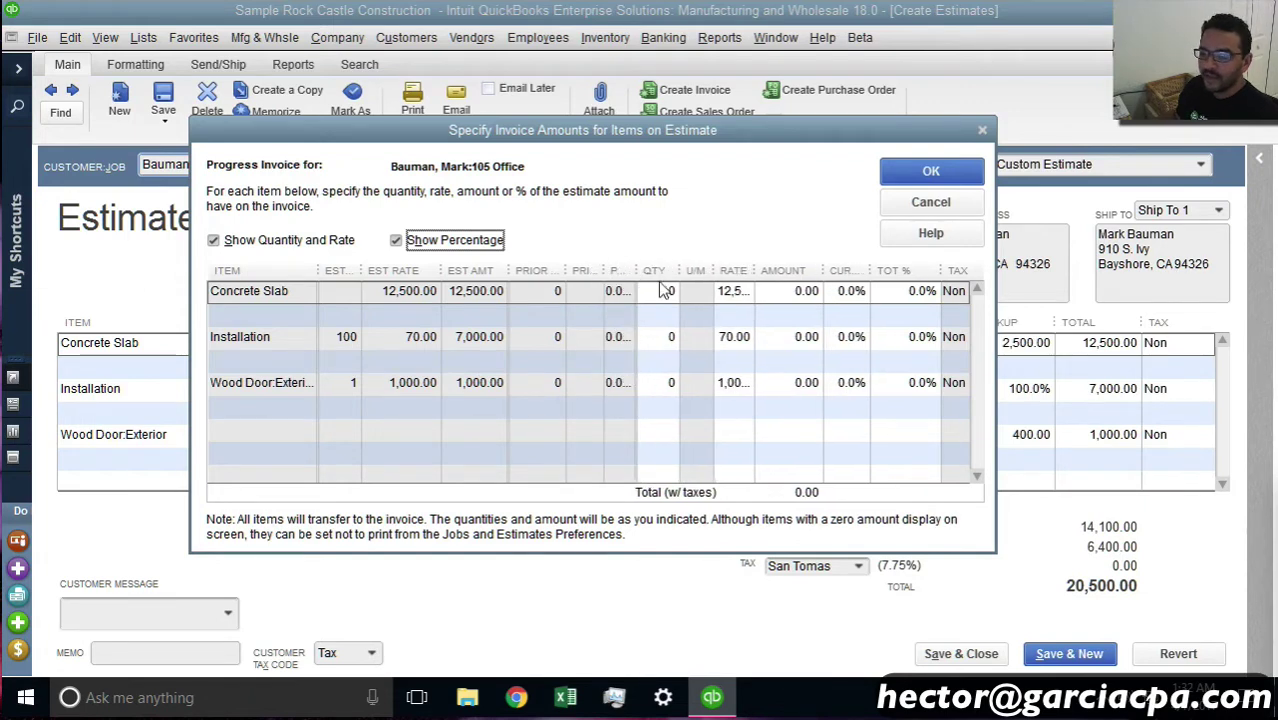
{"action": "left_click", "coordinate": [672, 291]}
{"action": "double_click", "coordinate": [672, 291]}
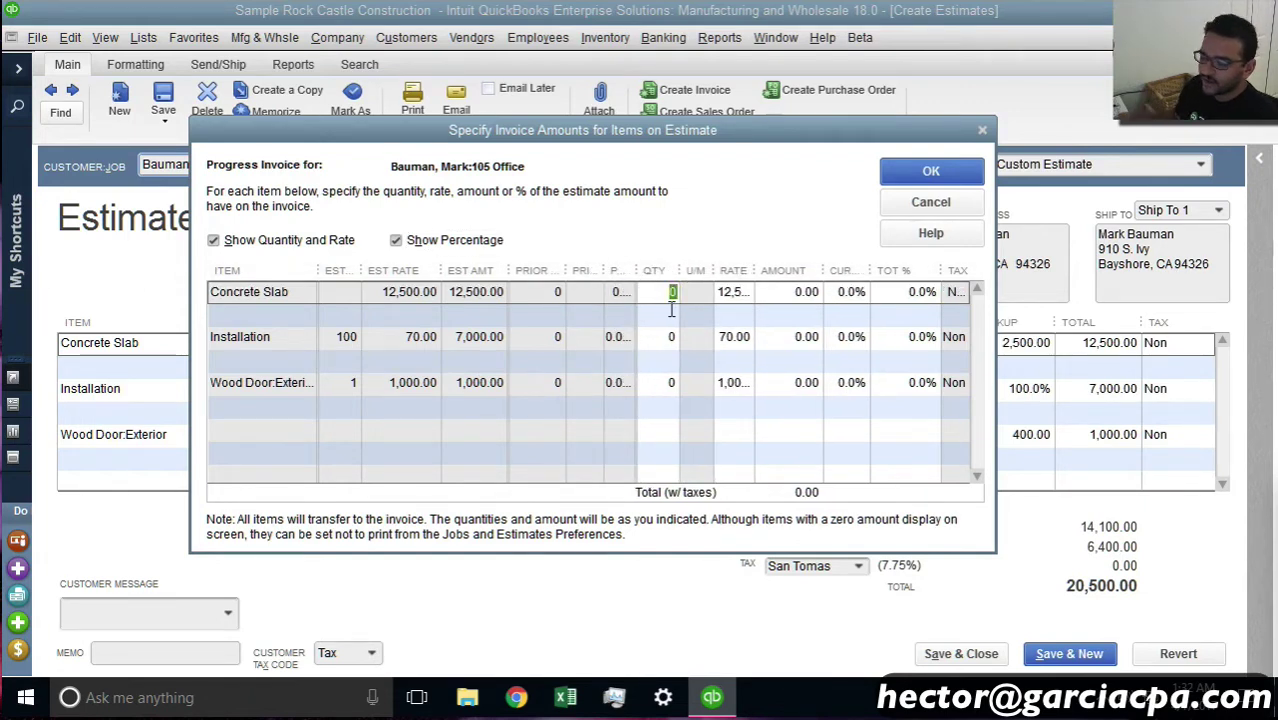
{"action": "left_click_drag", "start_coordinate": [756, 270], "coordinate": [780, 273]}
{"action": "left_click_drag", "start_coordinate": [779, 273], "coordinate": [749, 273]}
{"action": "left_click_drag", "start_coordinate": [867, 273], "coordinate": [874, 272]}
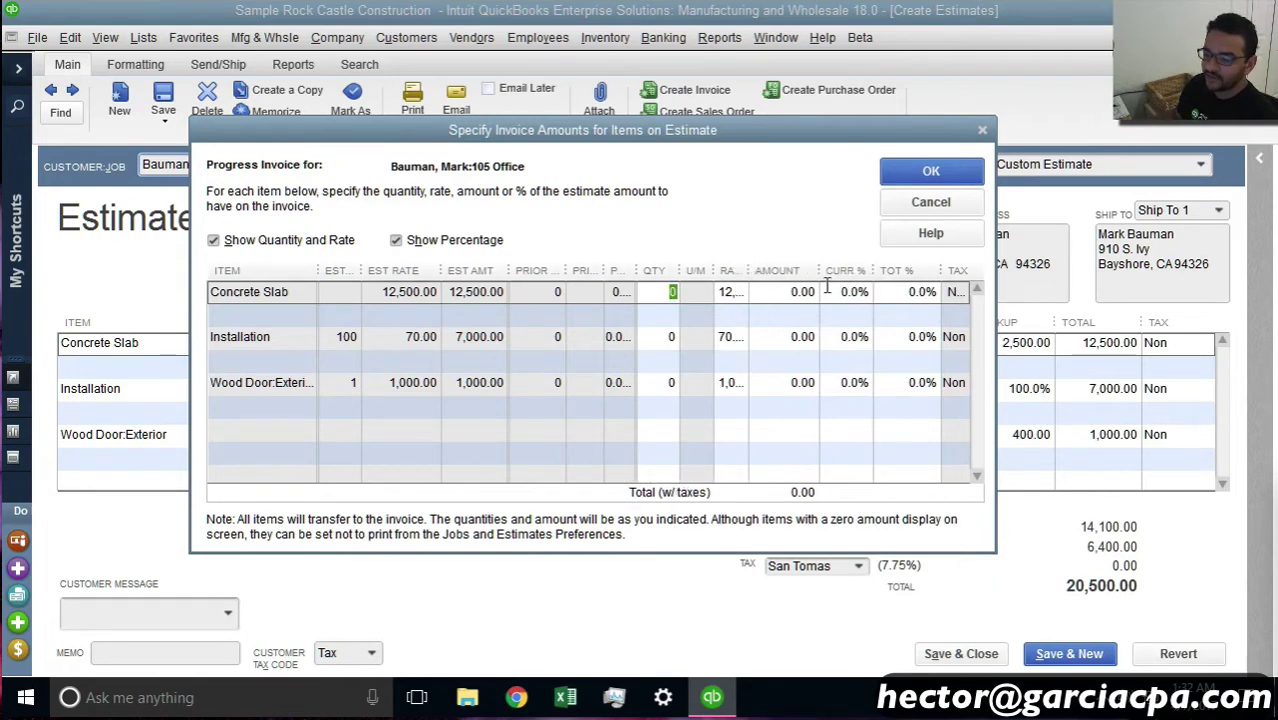
Step: Set the Concrete Slab line's quantity to 0.25 on the progress invoice
{"action": "left_click", "coordinate": [656, 291]}
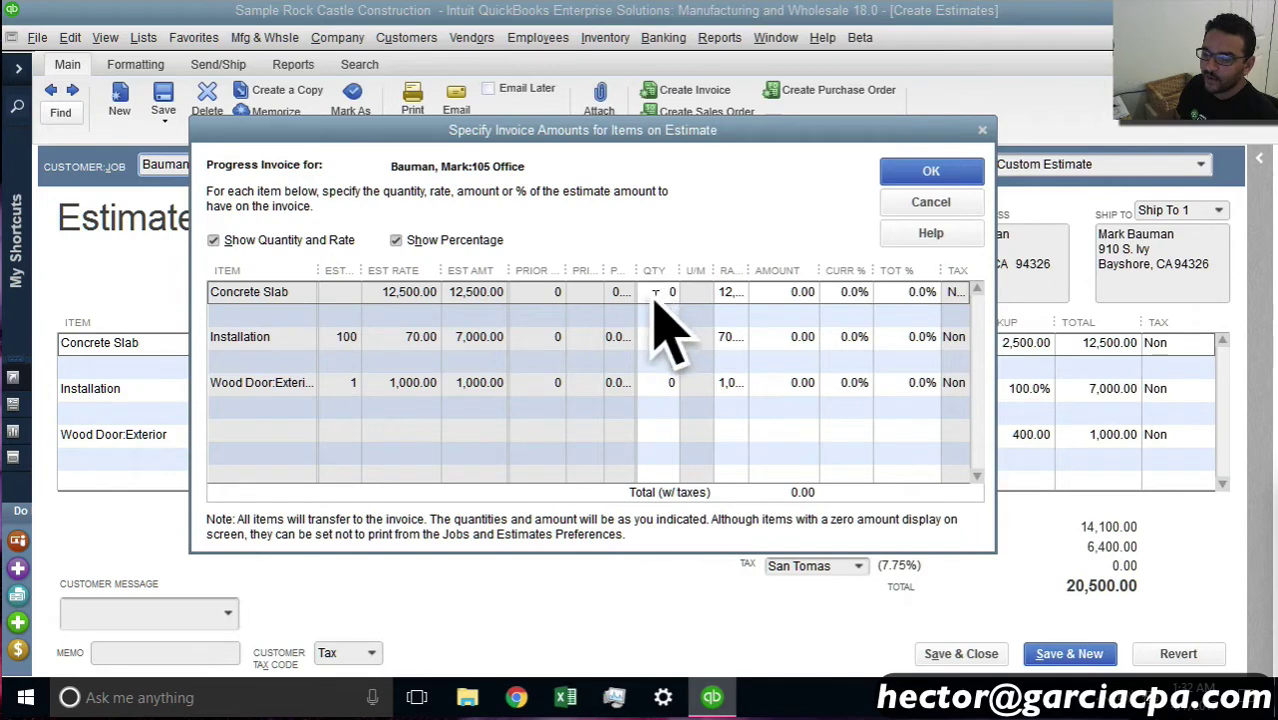
{"action": "double_click", "coordinate": [671, 291]}
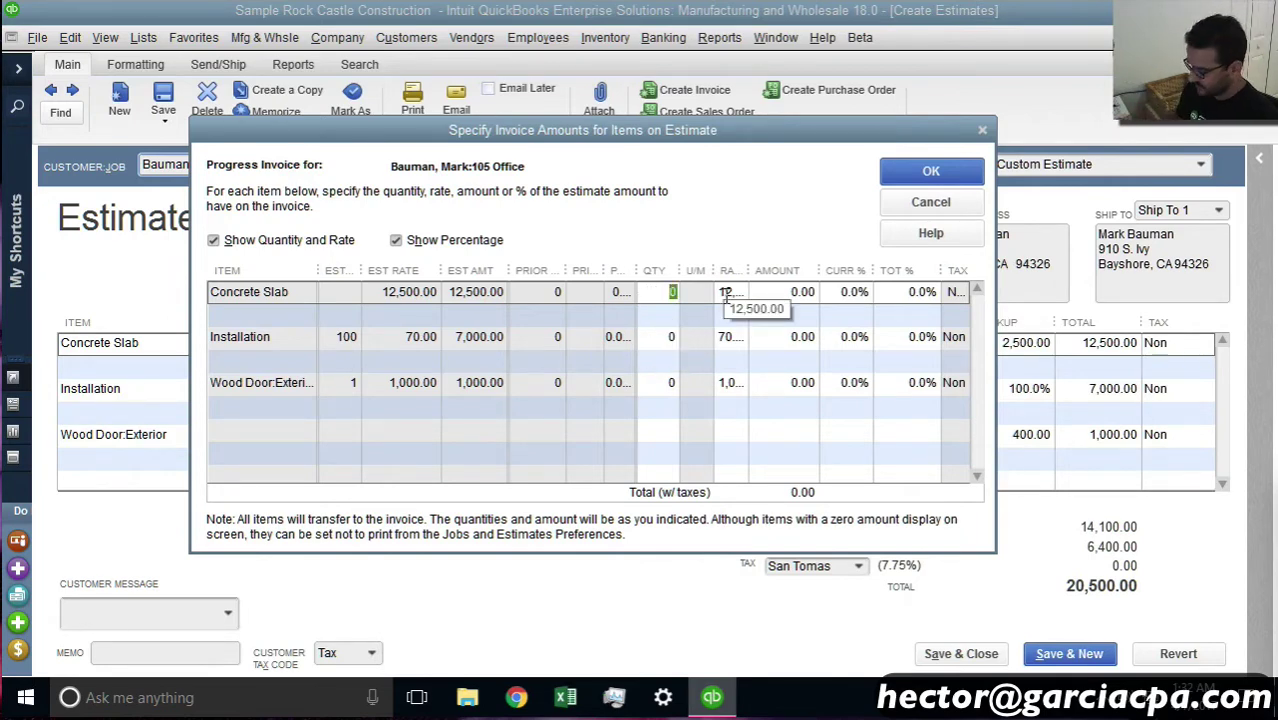
{"action": "type", "text": ".25"}
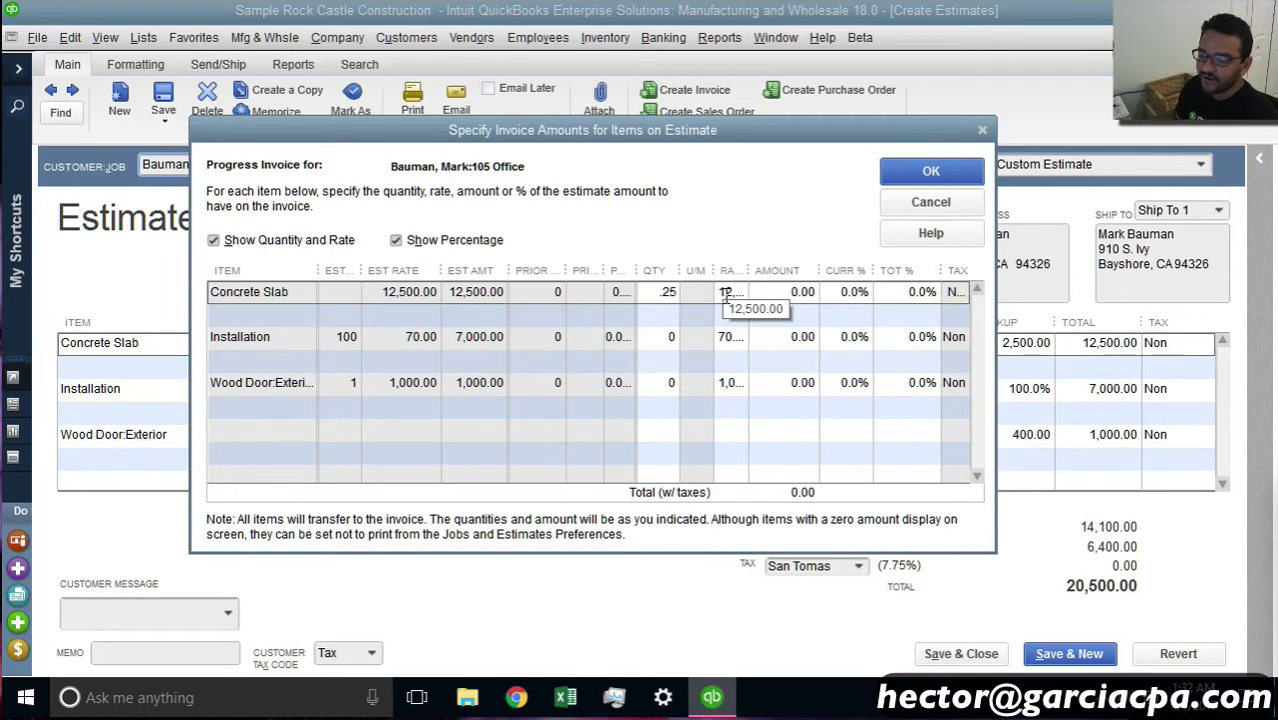
{"action": "left_click", "coordinate": [652, 338]}
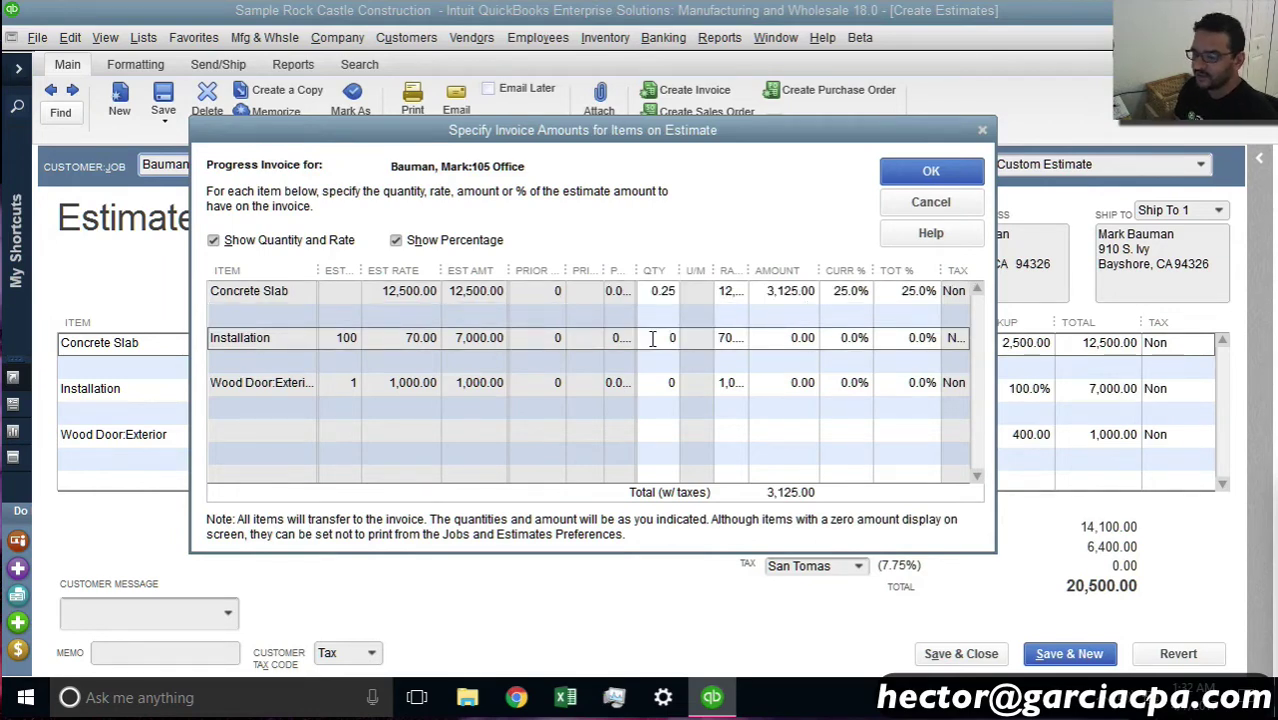
{"action": "key", "text": "Up"}
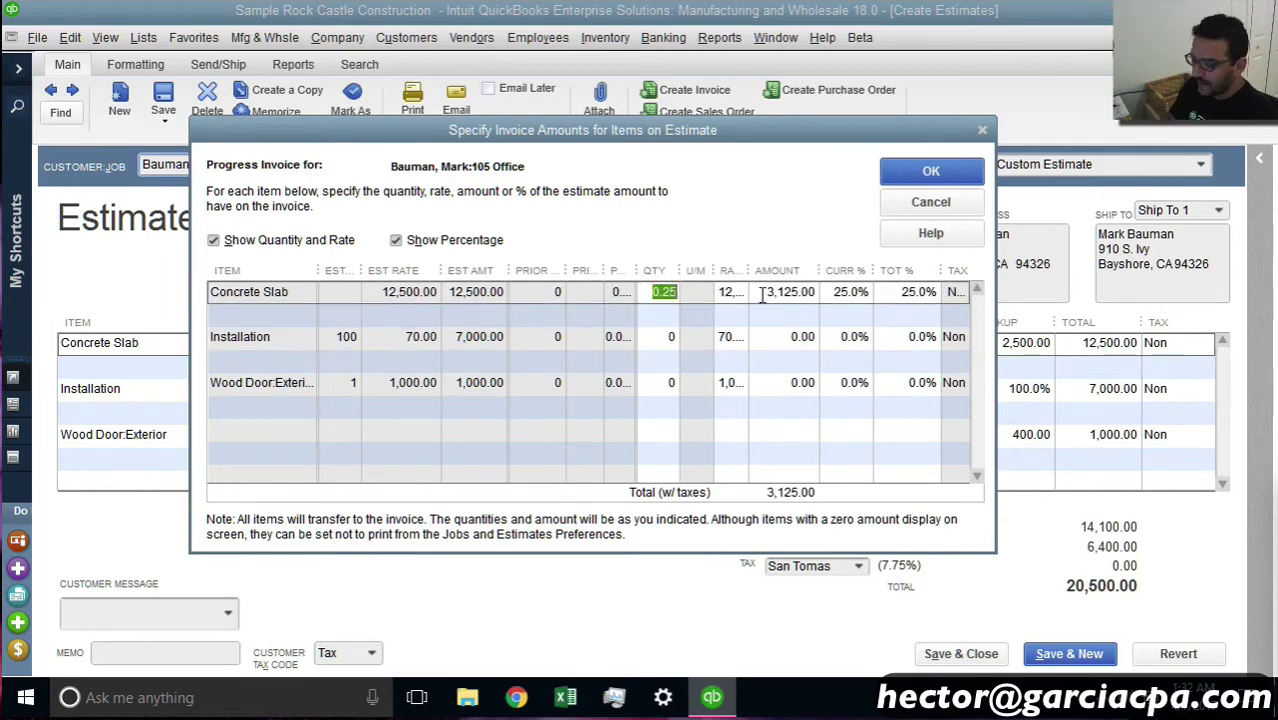
Step: Clear the Concrete Slab line's quantity and set its current percentage to 40% on the progress invoice
{"action": "key", "text": "BackSpace"}
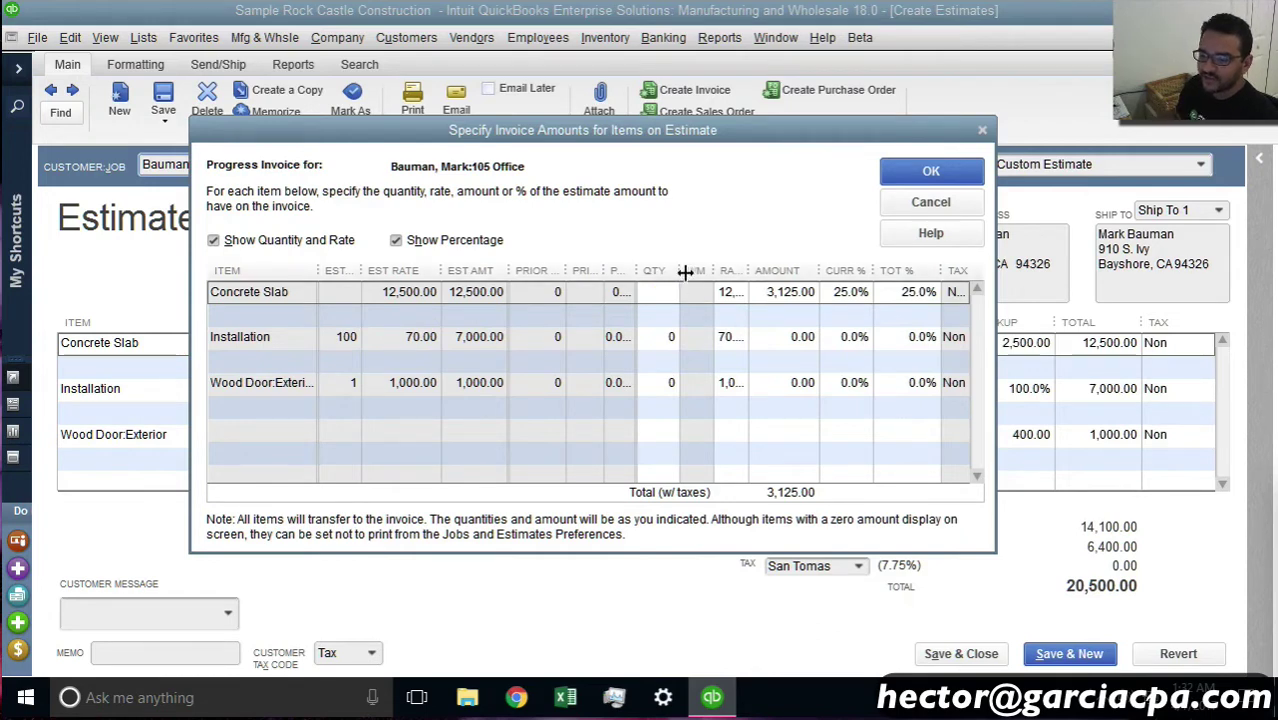
{"action": "left_click_drag", "start_coordinate": [686, 272], "coordinate": [660, 272]}
{"action": "left_click_drag", "start_coordinate": [872, 271], "coordinate": [928, 295]}
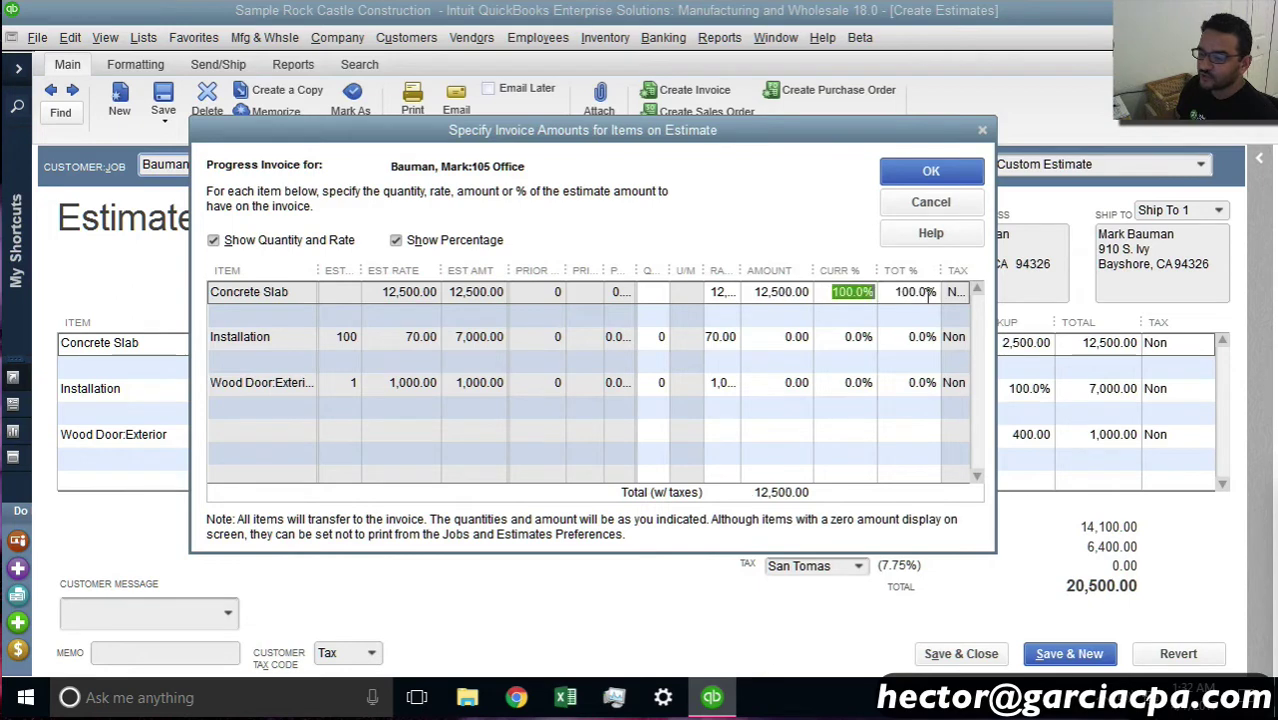
{"action": "type", "text": "40"}
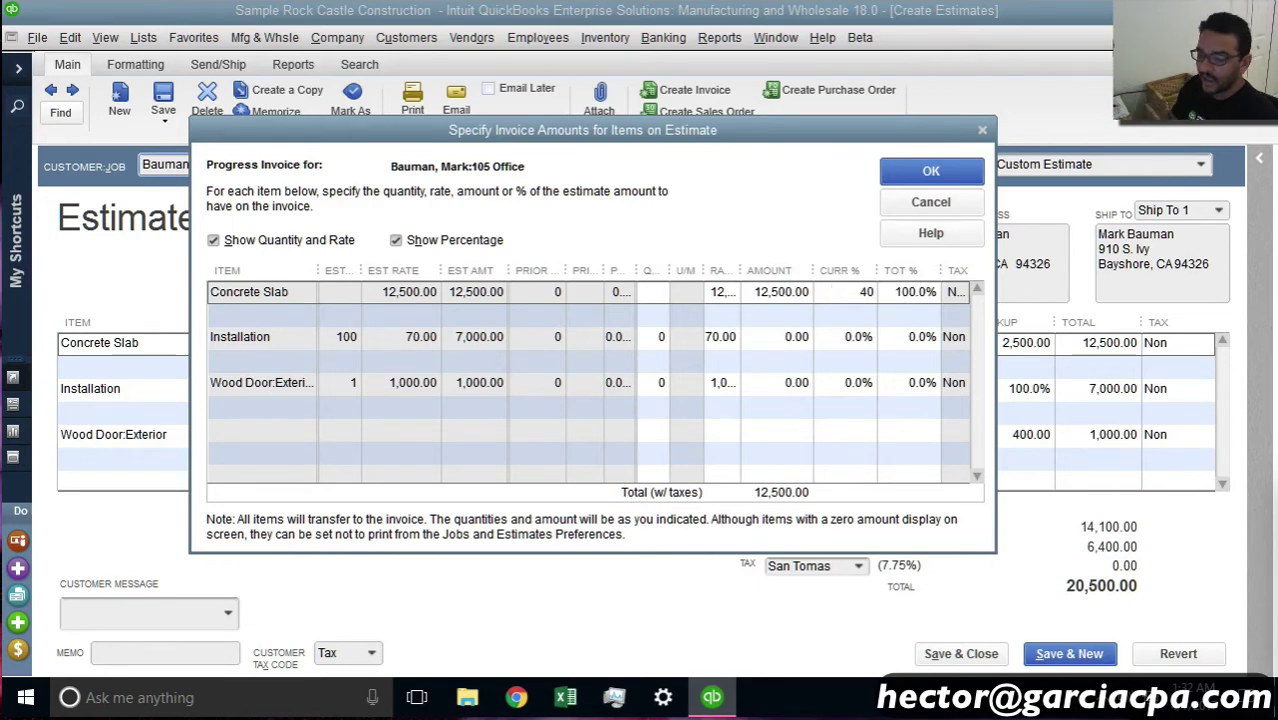
{"action": "key", "text": "Down"}
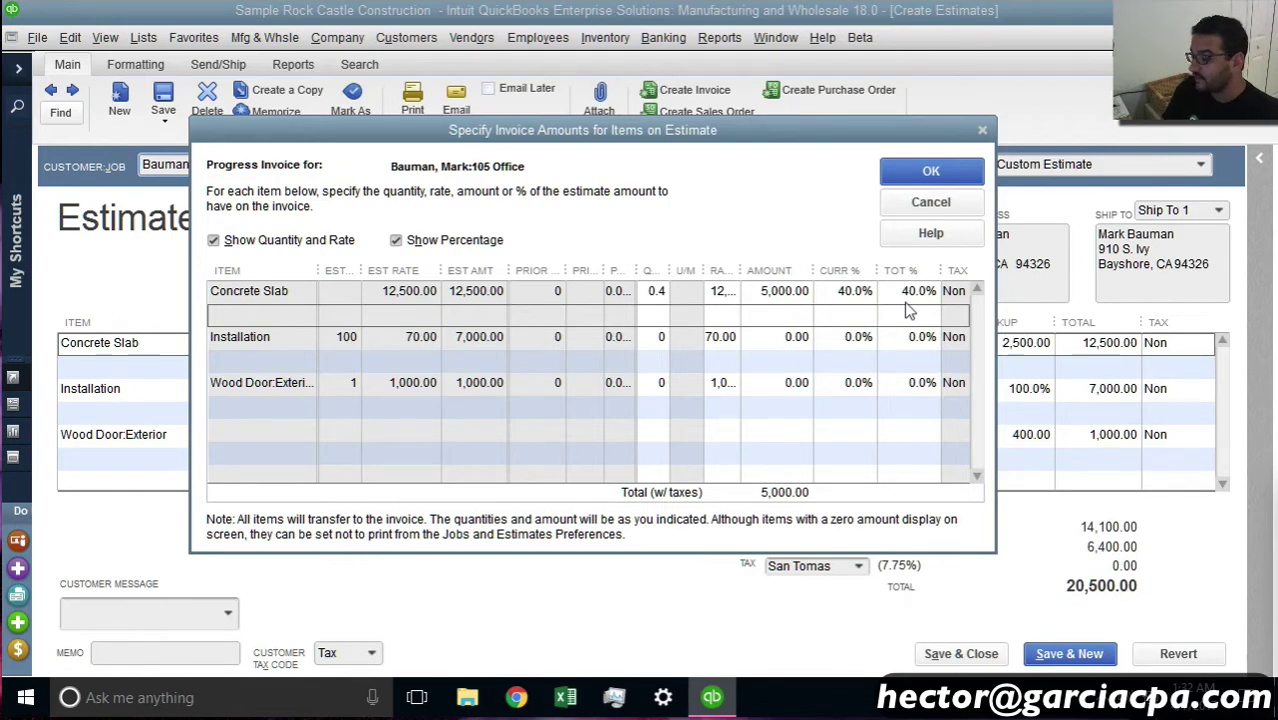
Step: Set the Installation line's amount to 3,500 on the progress invoice and cancel the invoice amounts without creating the invoice
{"action": "left_click", "coordinate": [656, 291]}
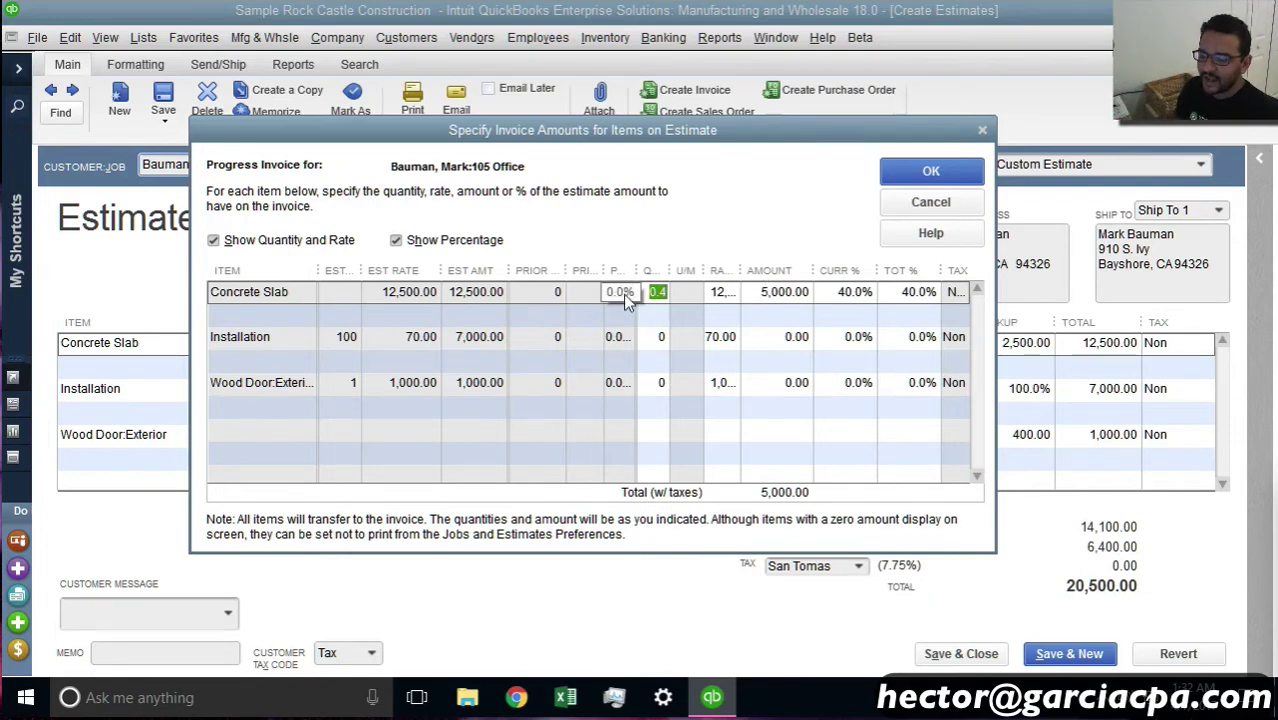
{"action": "left_click", "coordinate": [662, 338]}
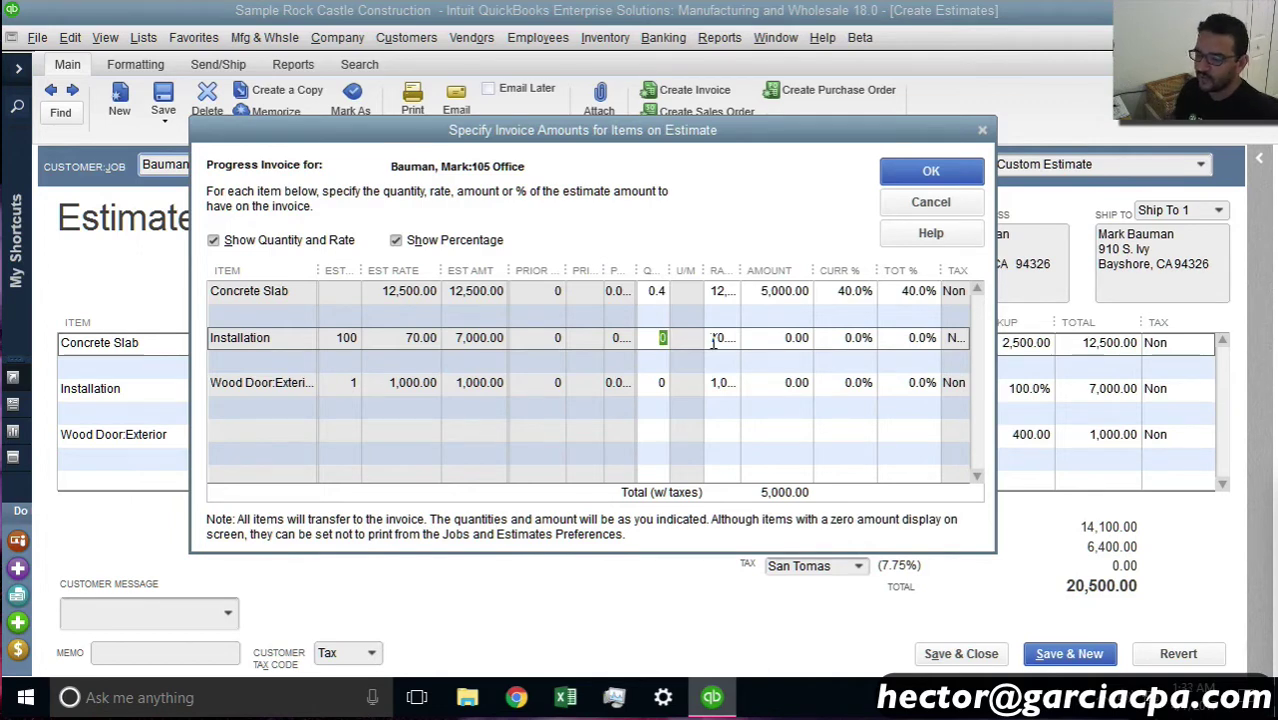
{"action": "left_click", "coordinate": [800, 338]}
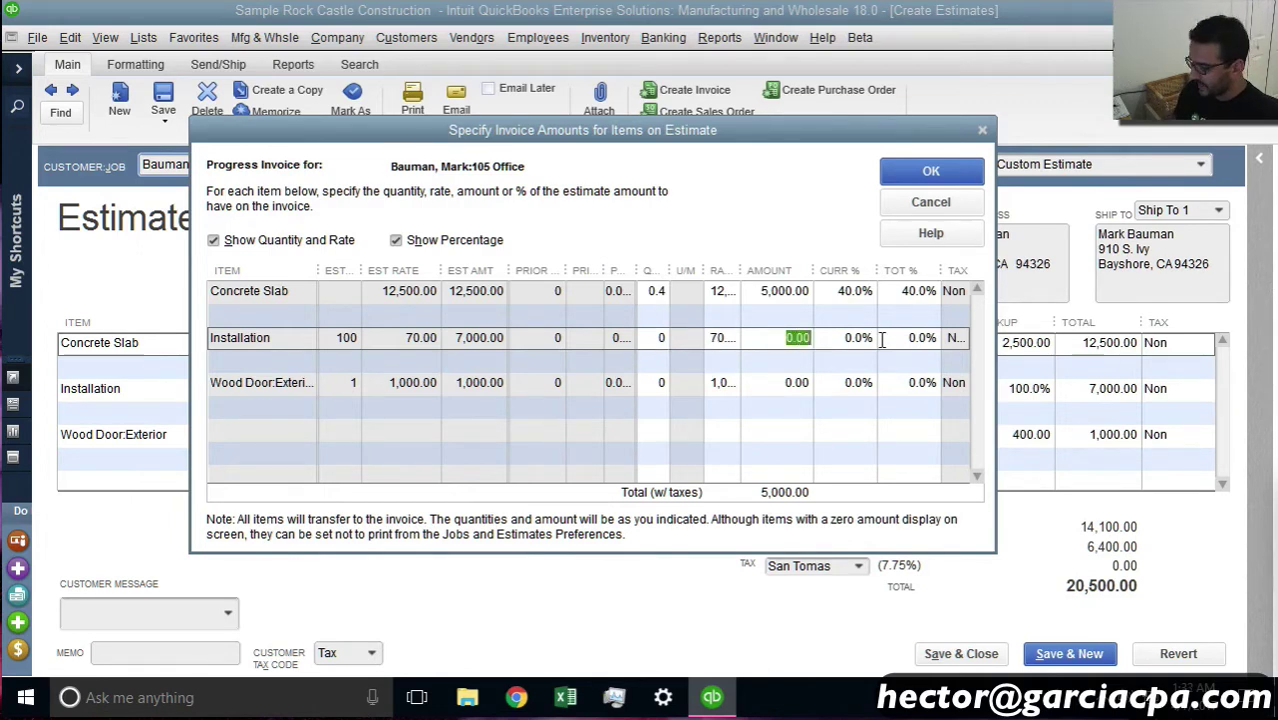
{"action": "type", "text": "3500"}
{"action": "key", "text": "Tab"}
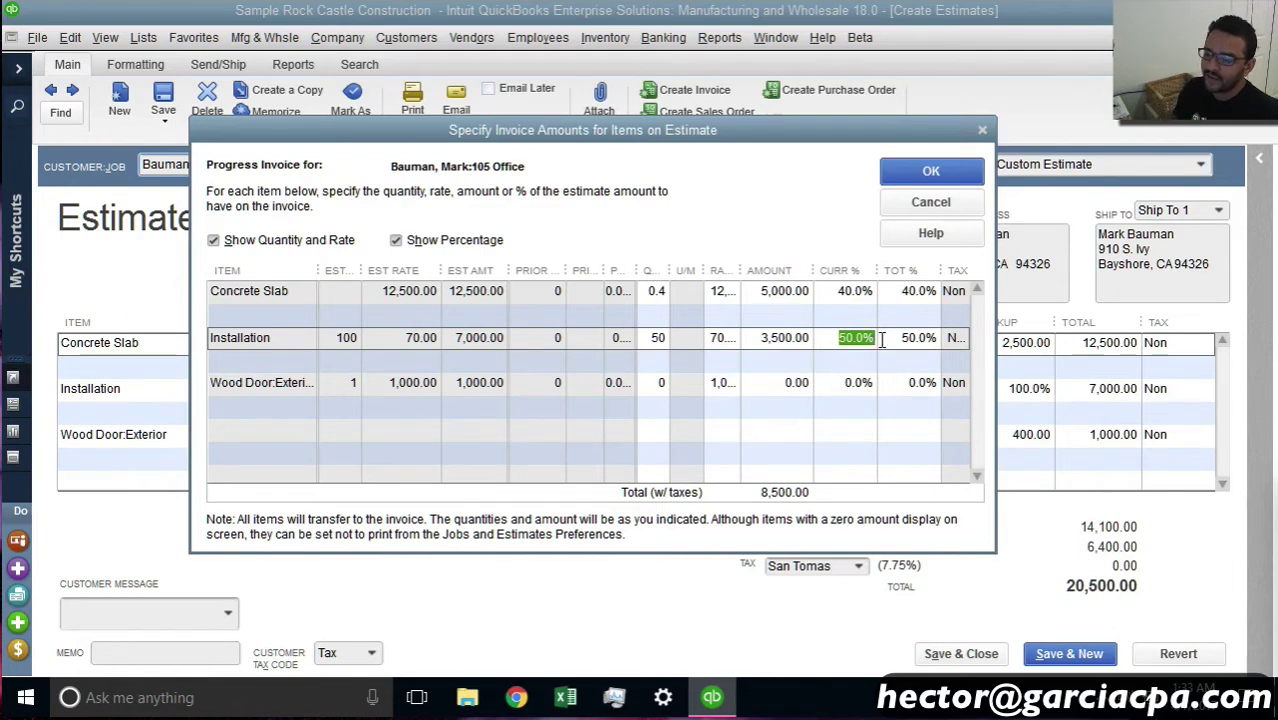
{"action": "left_click", "coordinate": [661, 383]}
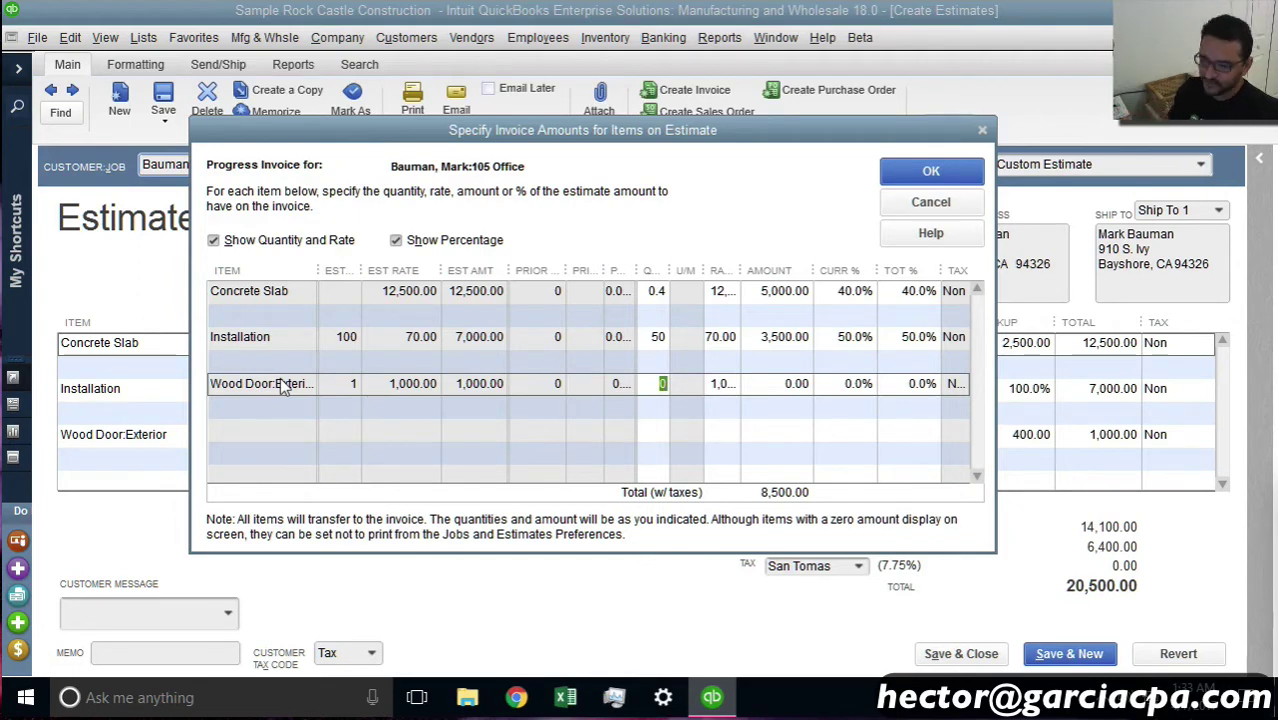
{"action": "left_click", "coordinate": [912, 207]}
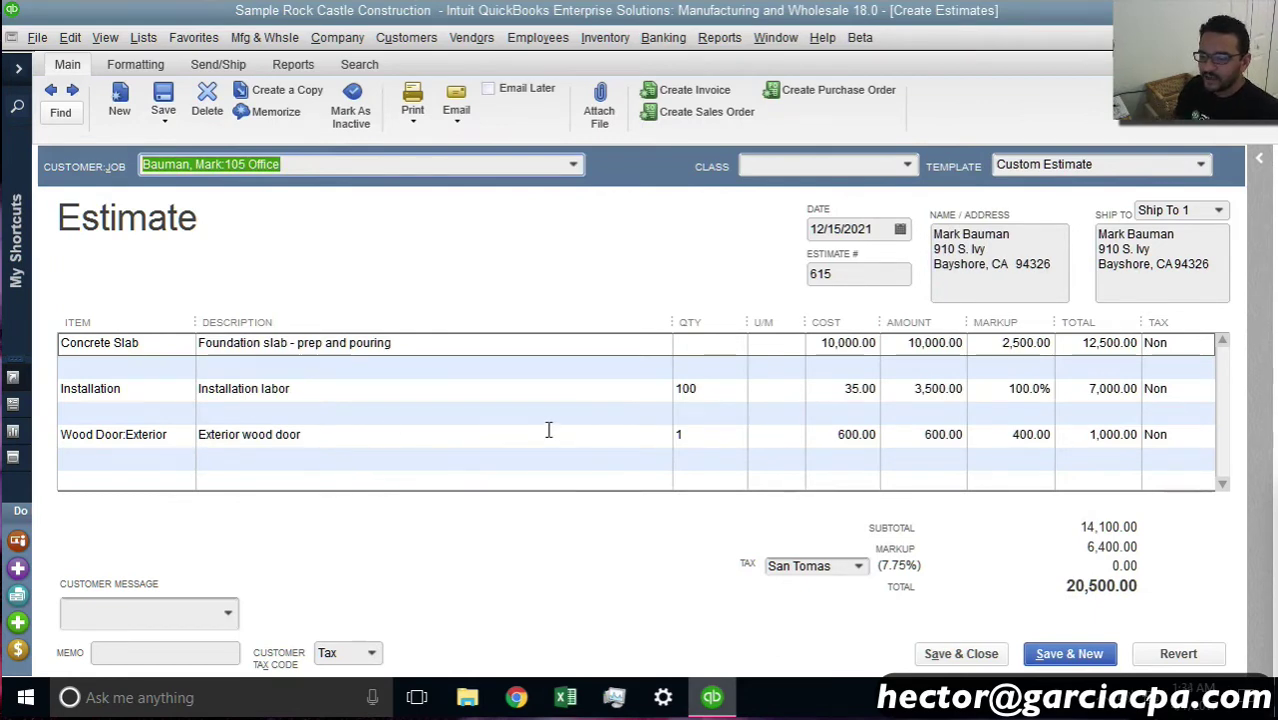
Step: Set the markup of the estimate's Wood Door:Exterior line to -100%
{"action": "left_click", "coordinate": [740, 435]}
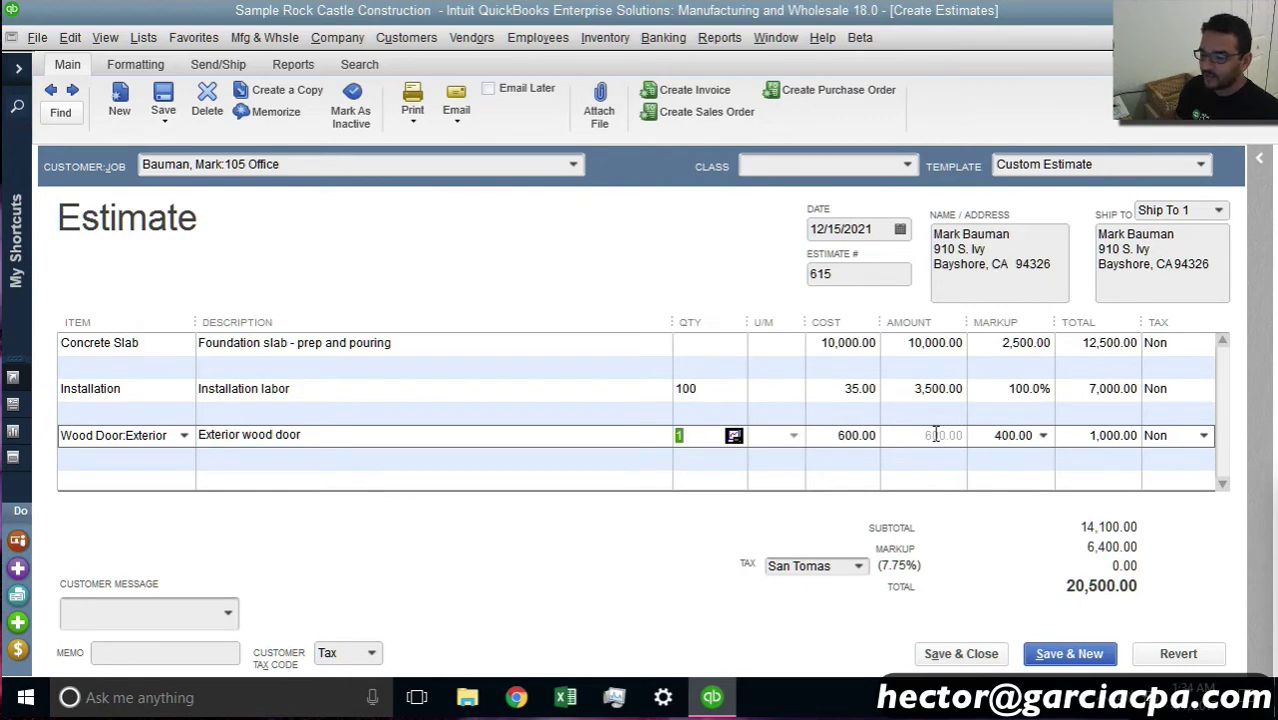
{"action": "left_click", "coordinate": [843, 435]}
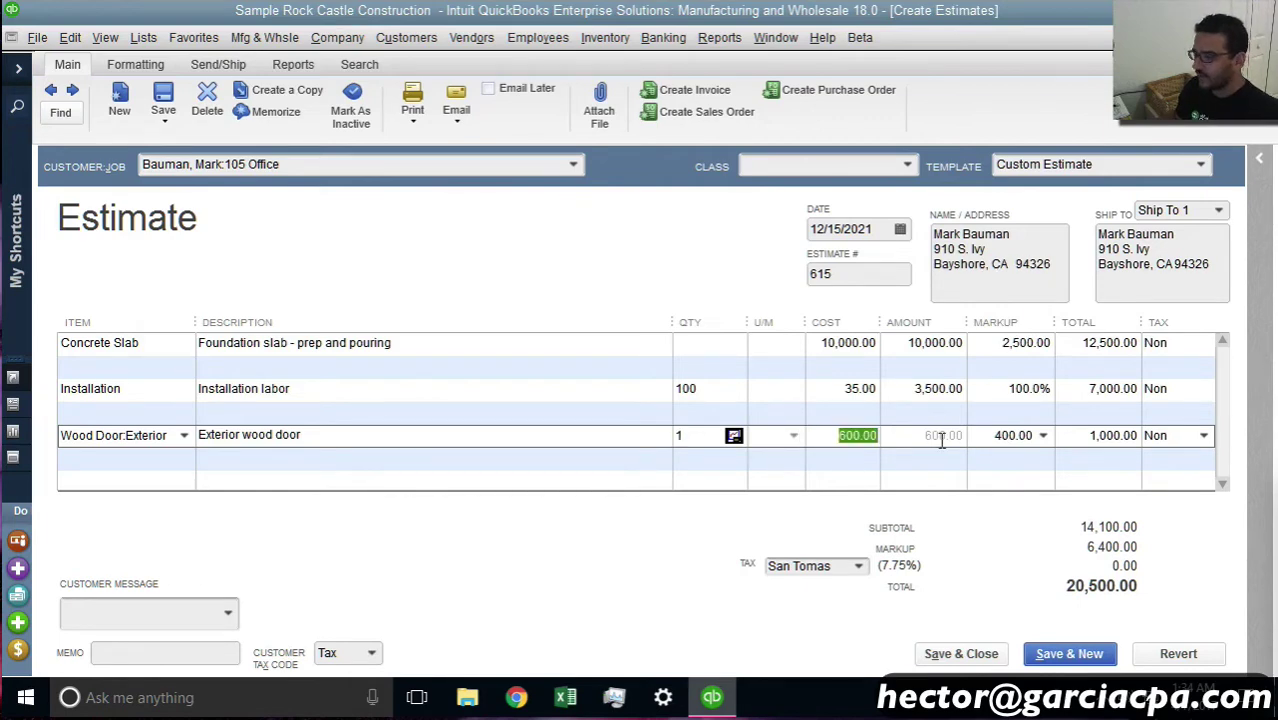
{"action": "left_click", "coordinate": [990, 440]}
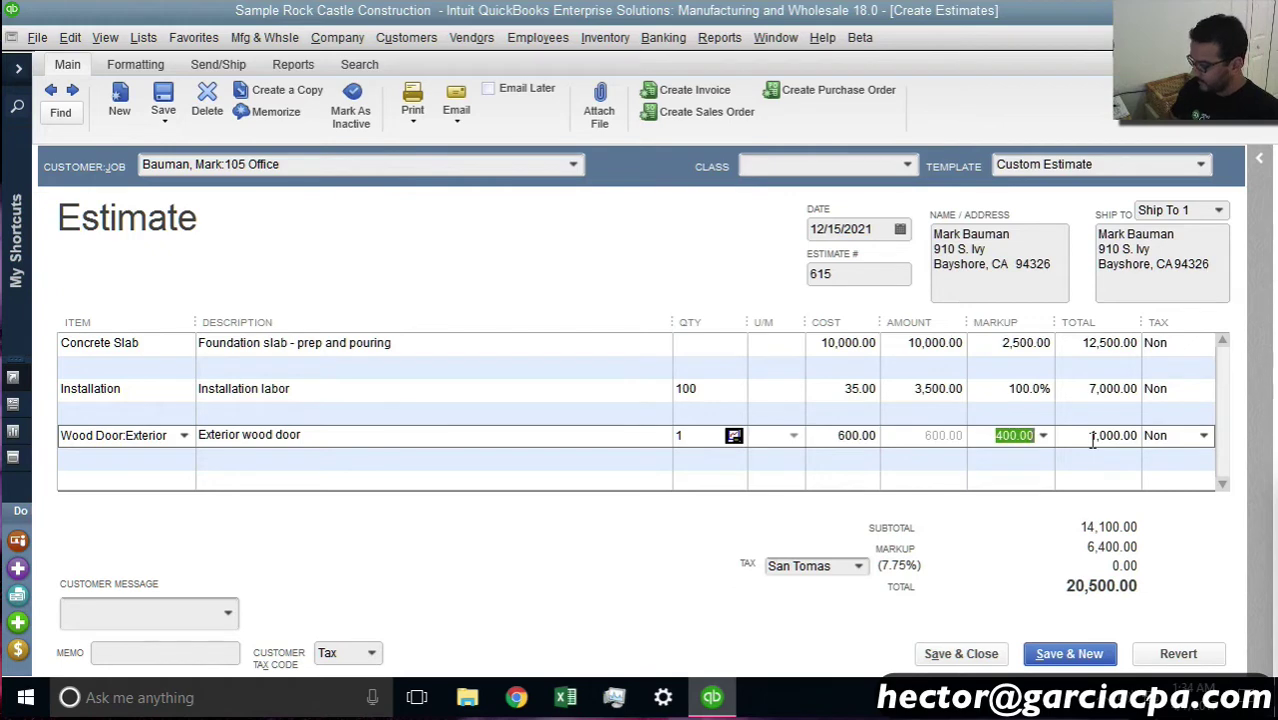
{"action": "type", "text": "-100"}
{"action": "left_click", "coordinate": [1093, 436]}
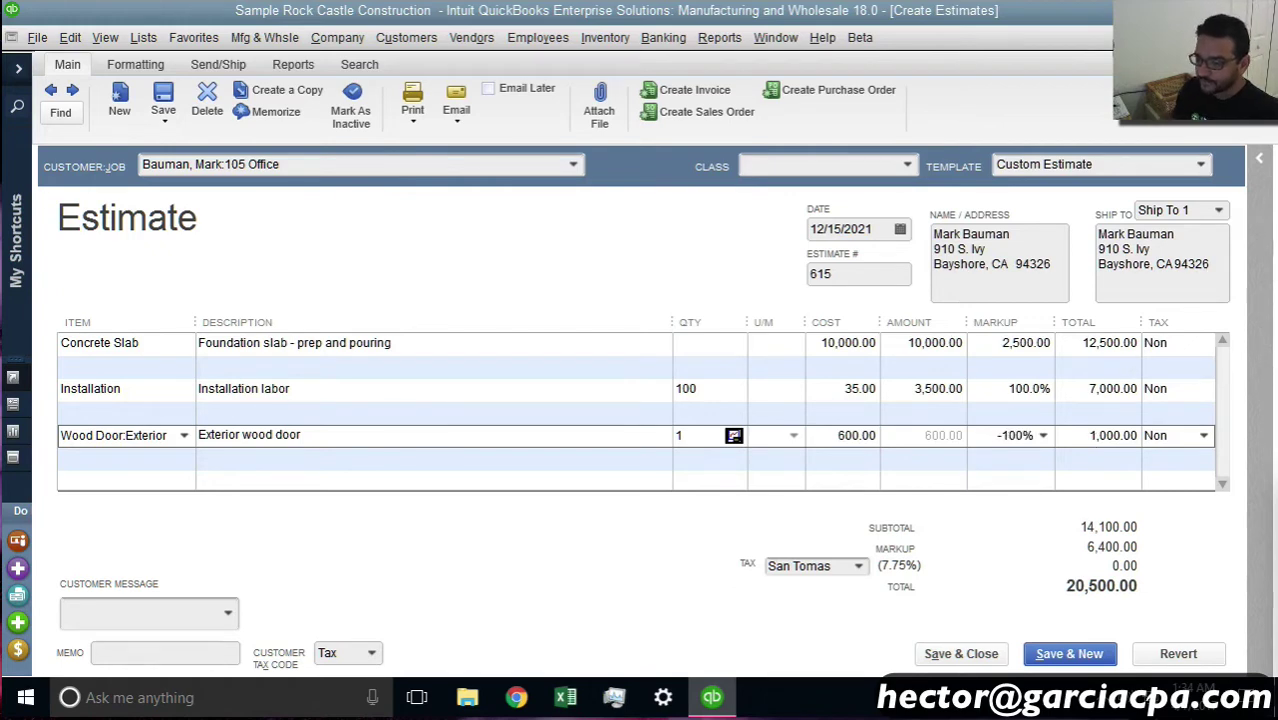
{"action": "left_click", "coordinate": [1103, 440]}
{"action": "double_click", "coordinate": [1103, 440]}
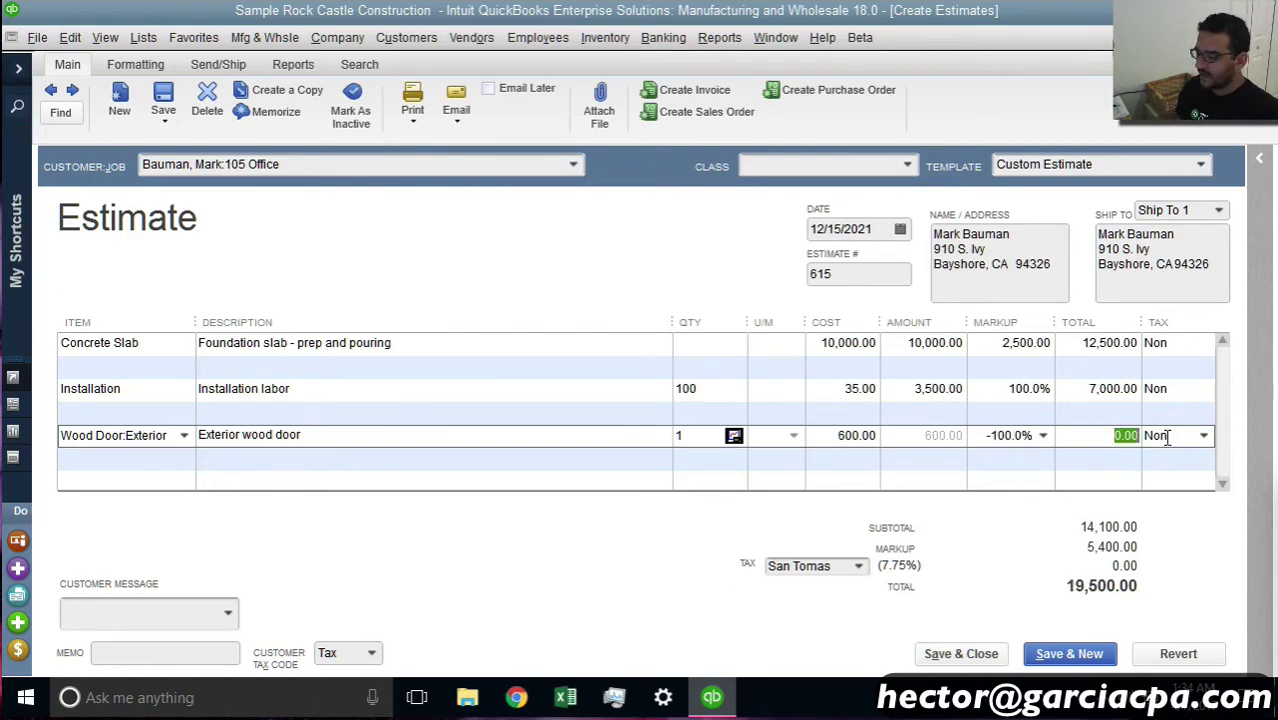
Step: Add a Framing item on the line below Wood Door:Exterior in the estimate
{"action": "left_click", "coordinate": [120, 435]}
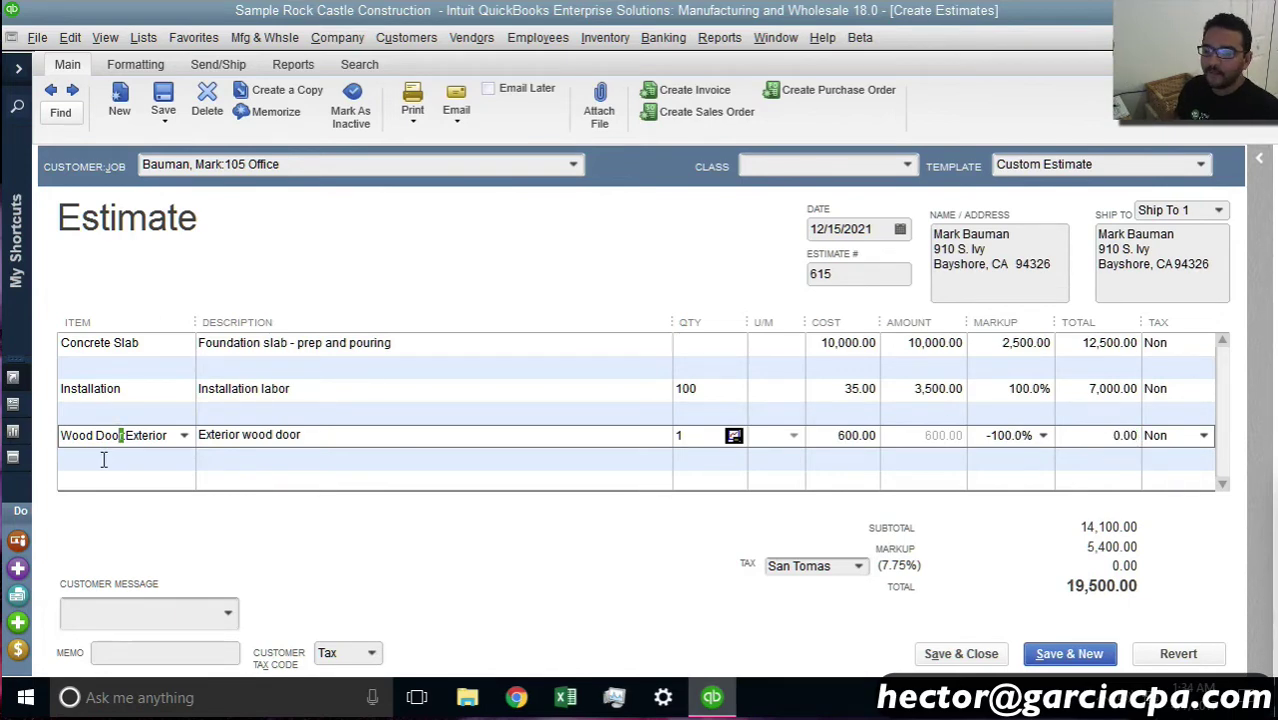
{"action": "left_click", "coordinate": [103, 459]}
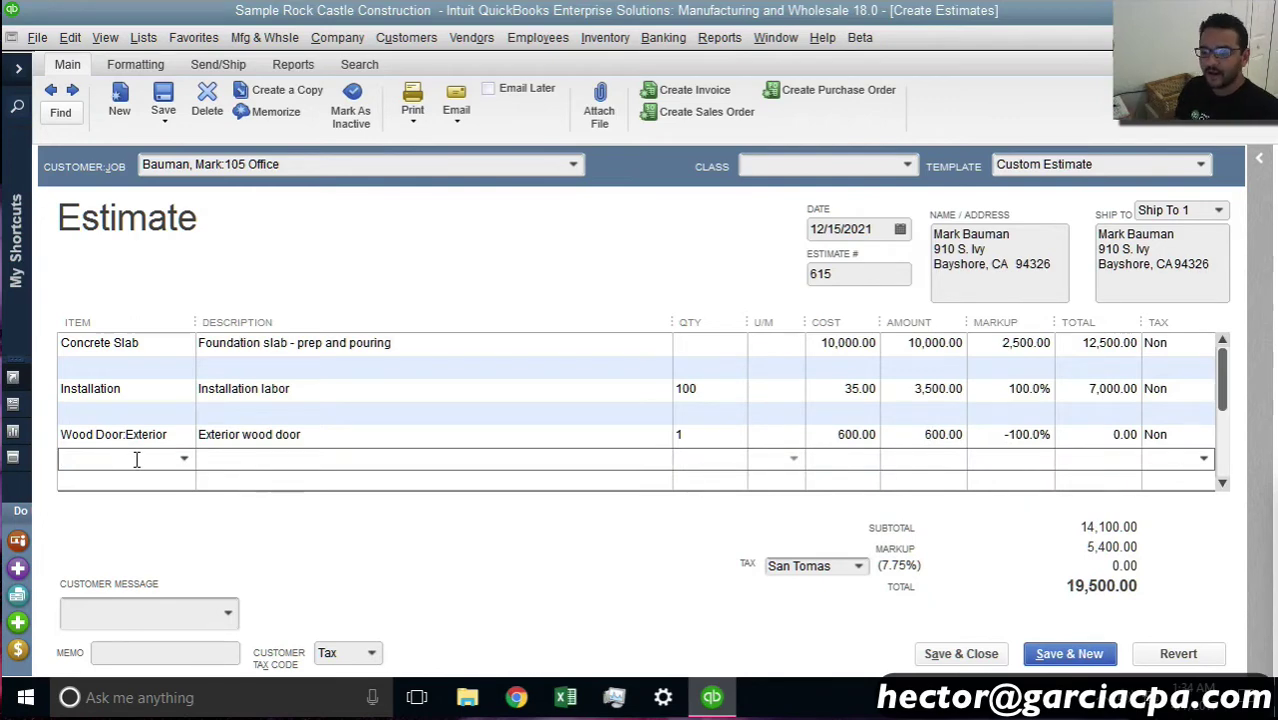
{"action": "left_click", "coordinate": [192, 460]}
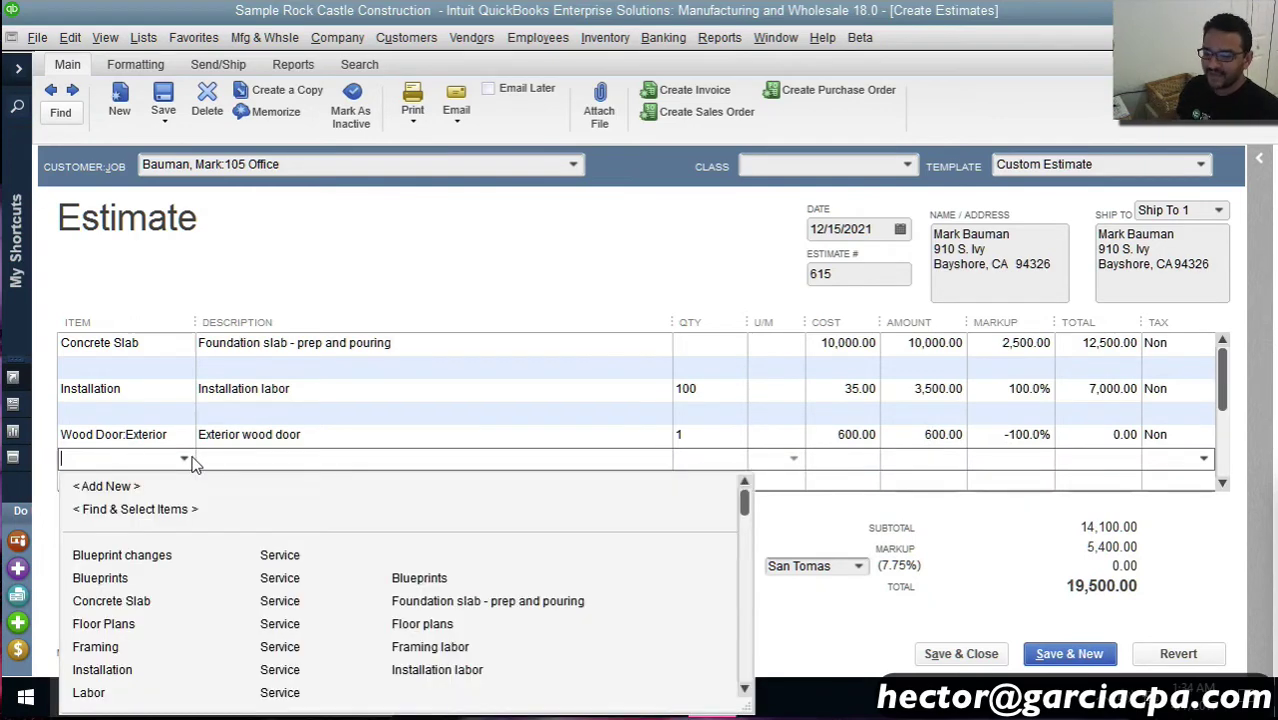
{"action": "scroll", "coordinate": [194, 578], "scroll_direction": "down", "scroll_amount": 1}
{"action": "scroll", "coordinate": [168, 598], "scroll_direction": "down", "scroll_amount": 1}
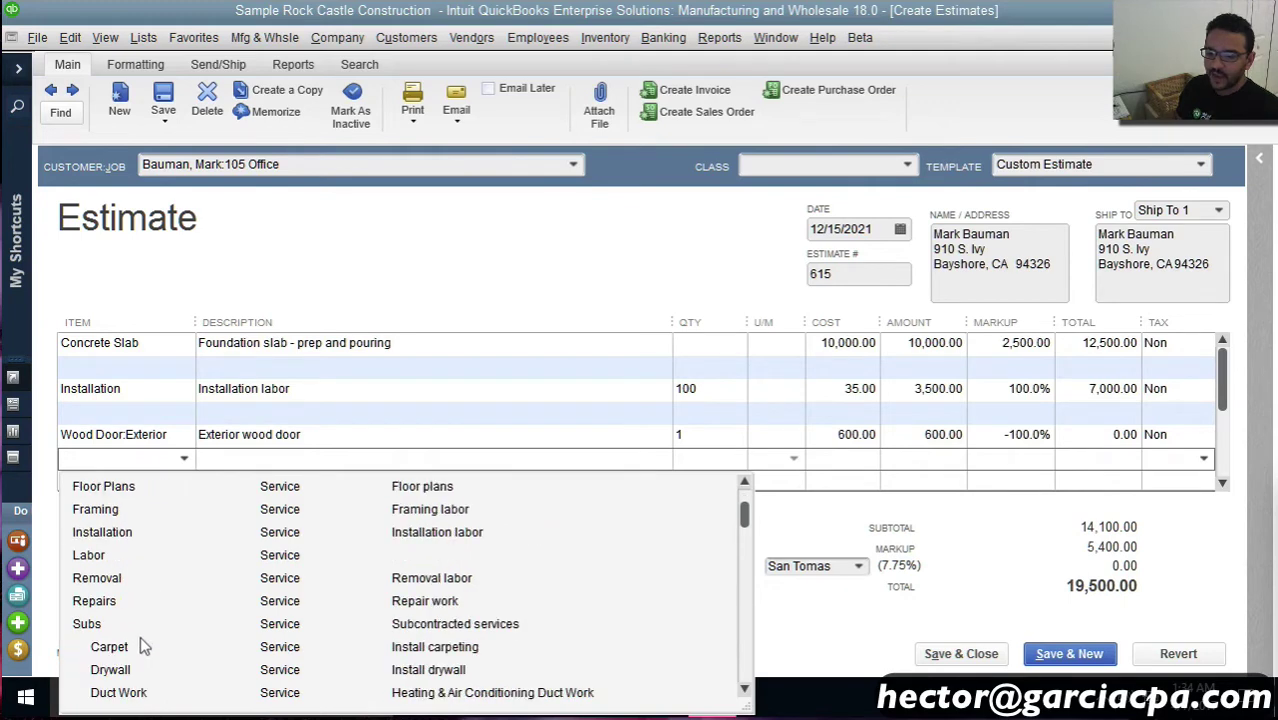
{"action": "left_click", "coordinate": [106, 509]}
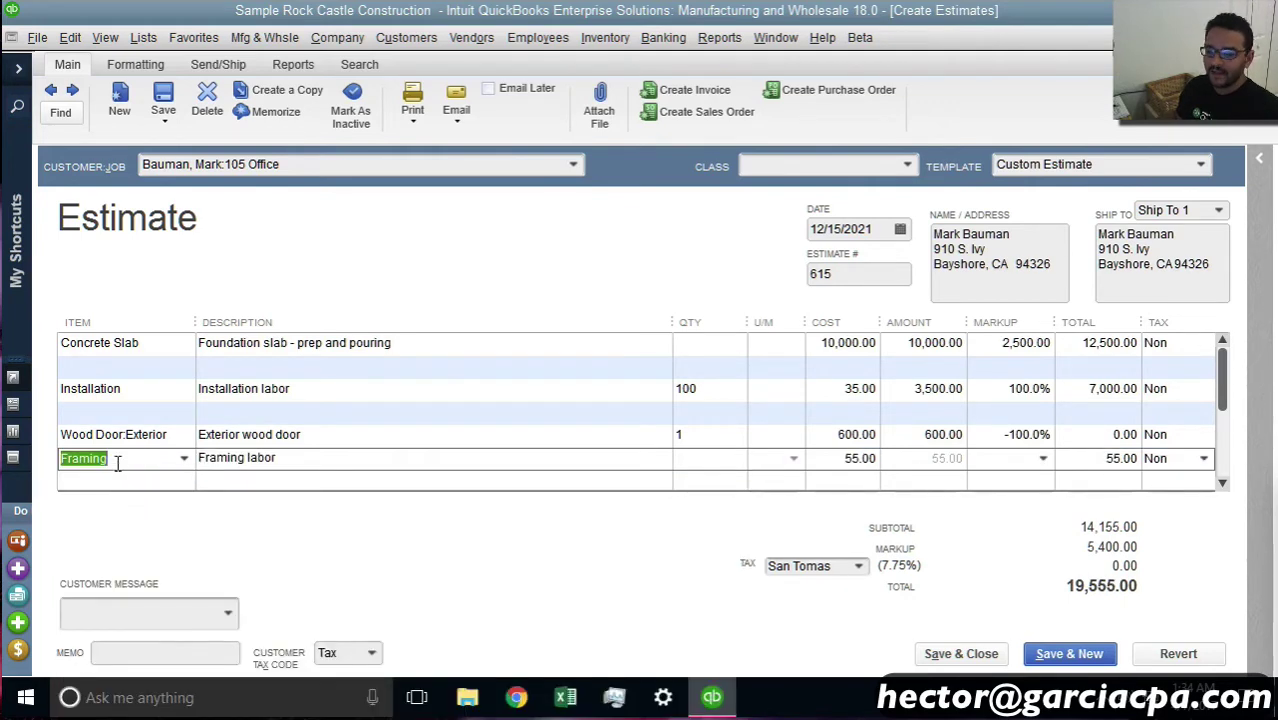
Step: Replace the Framing line's description with DOOR INSTALLED
{"action": "left_click", "coordinate": [314, 460]}
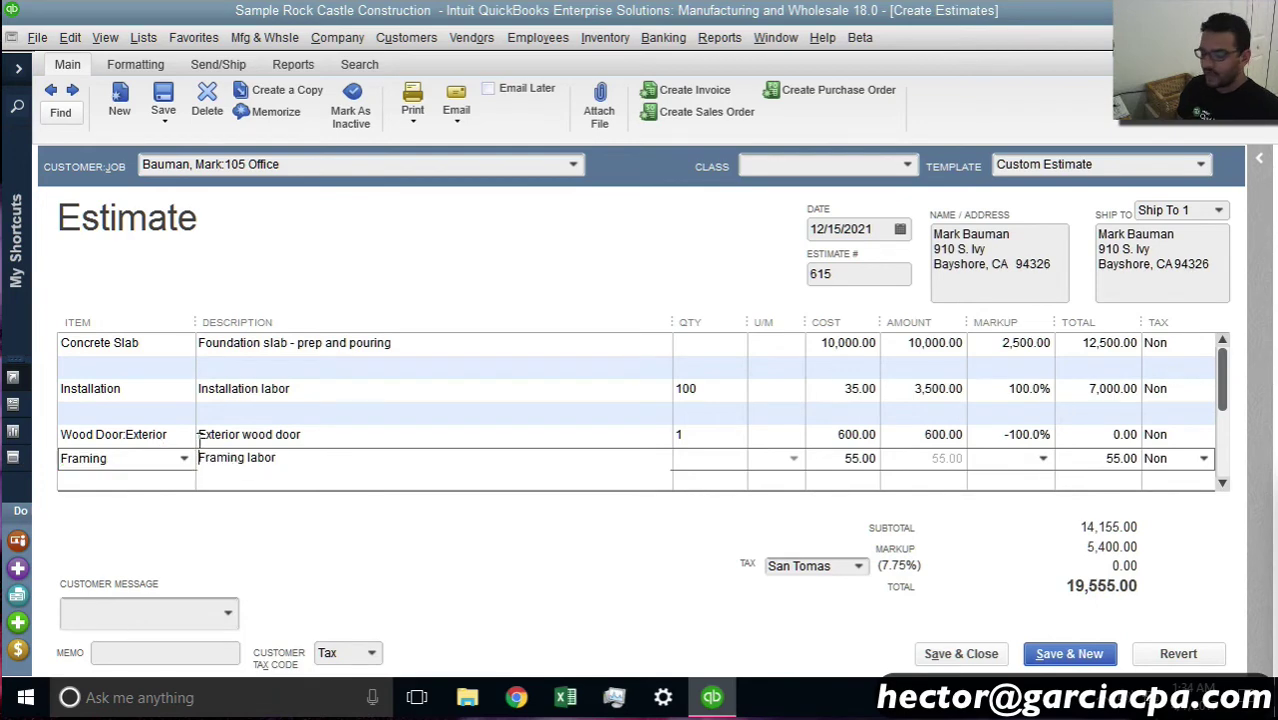
{"action": "left_click_drag", "start_coordinate": [288, 456], "coordinate": [100, 434]}
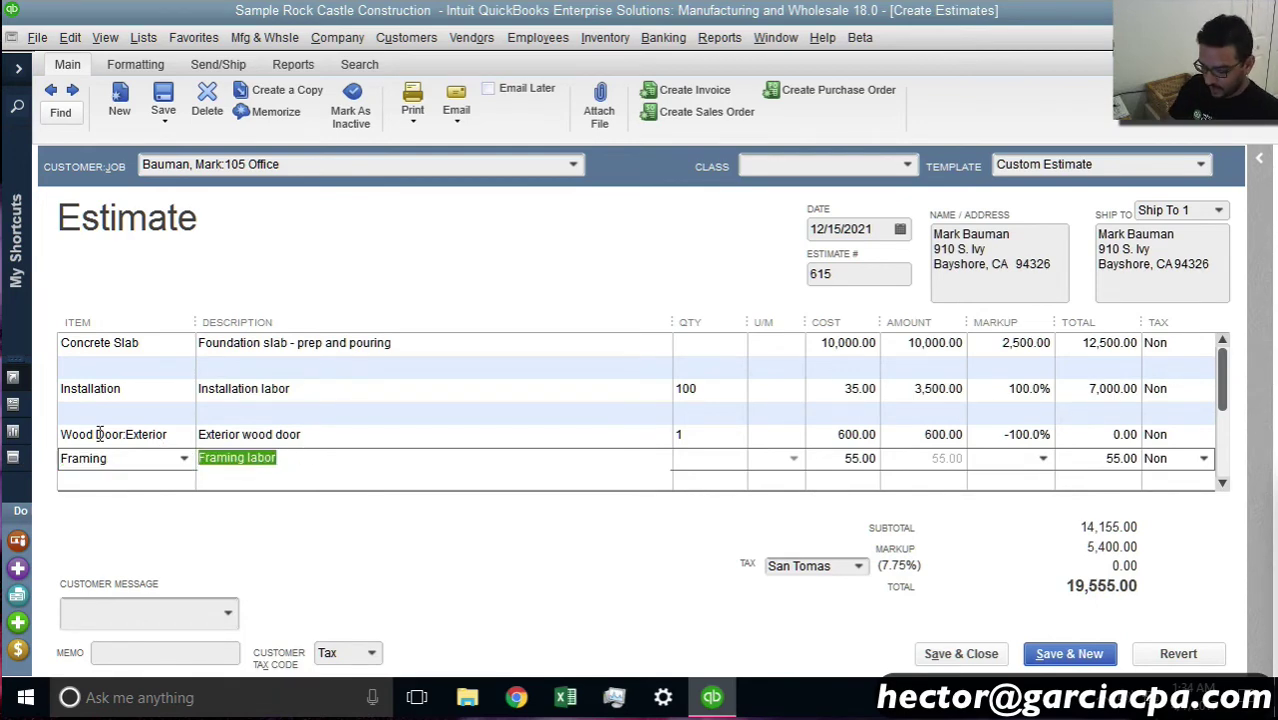
{"action": "type", "text": "dOOR iNSTAL"}
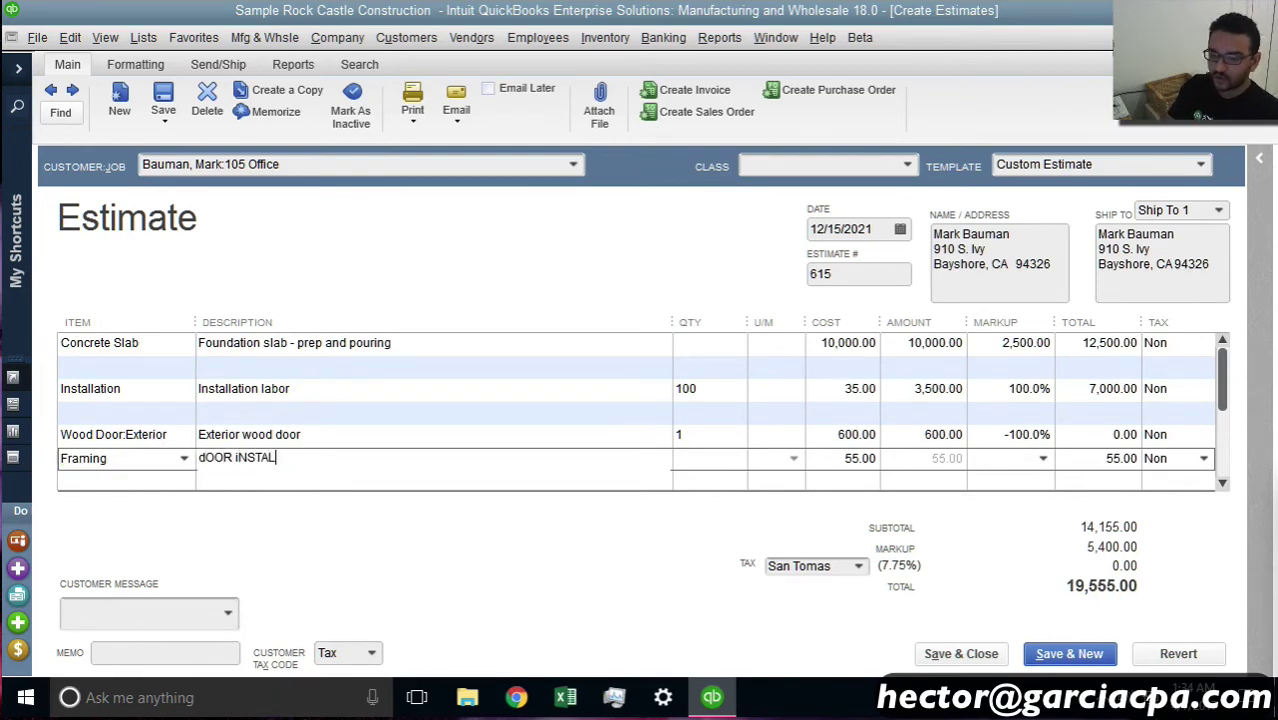
{"action": "type", "text": "LED"}
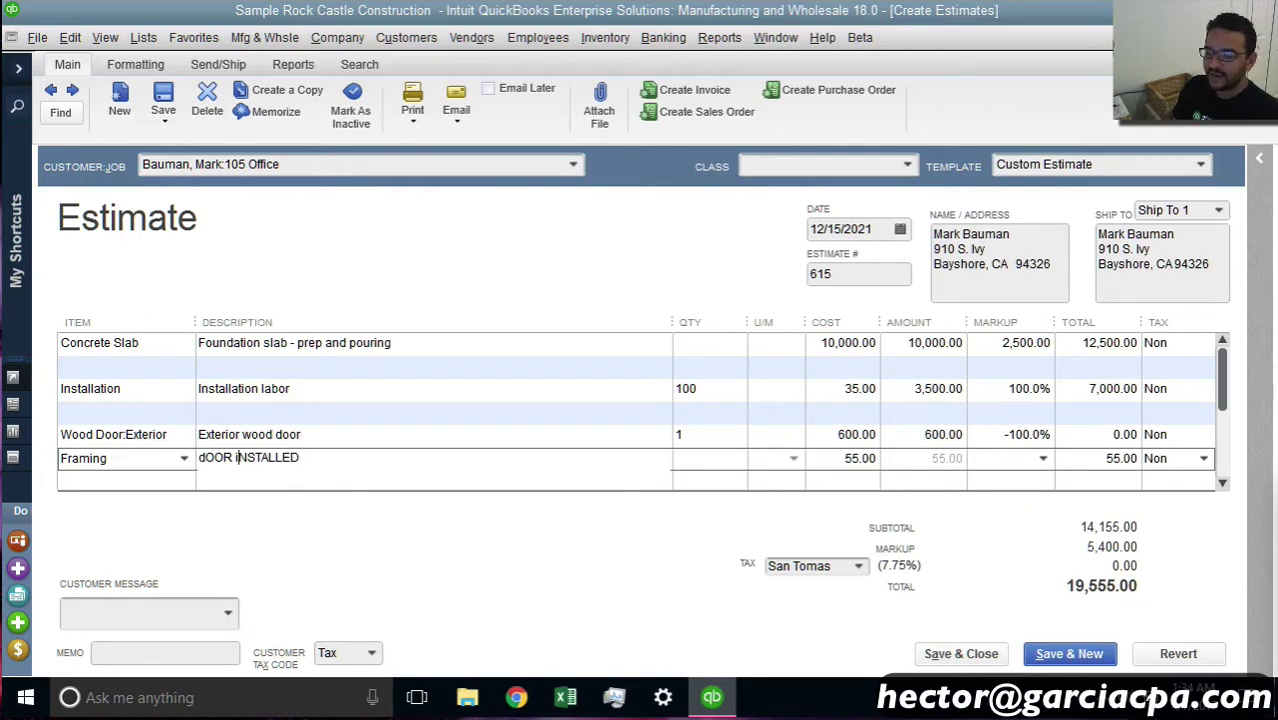
{"action": "key", "text": "BackSpace"}
{"action": "type", "text": "I"}
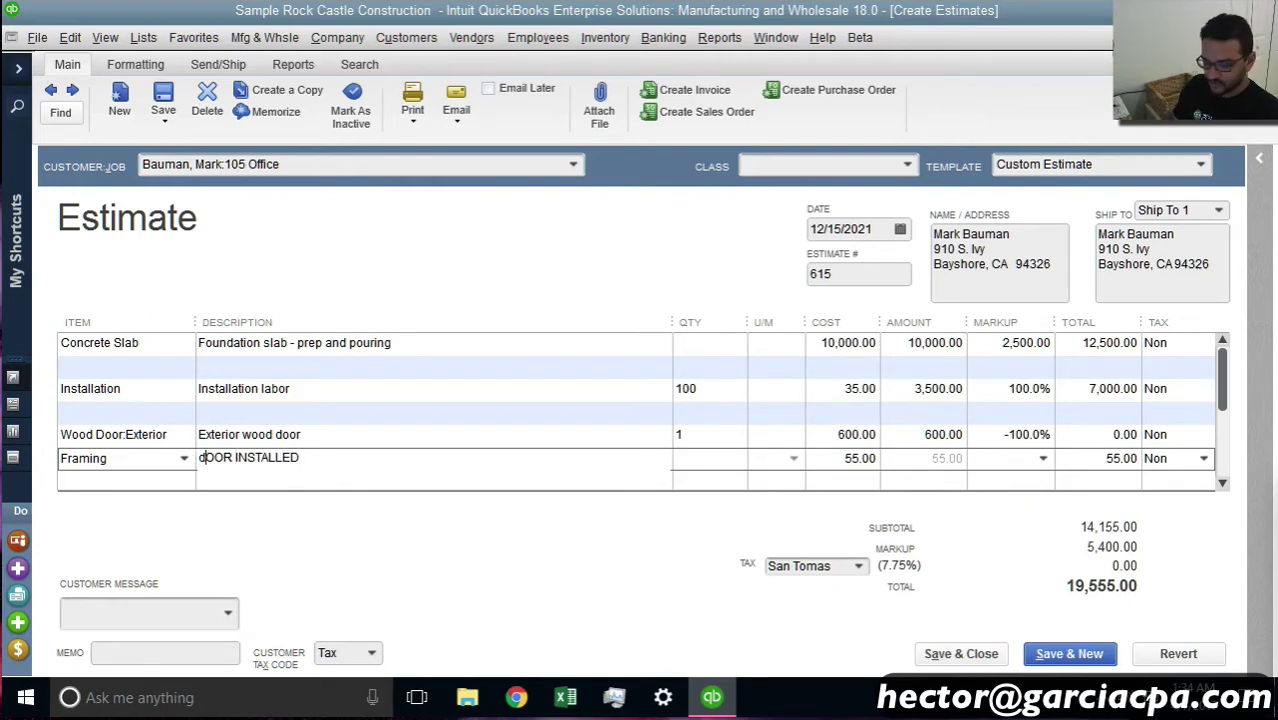
{"action": "key", "text": "BackSpace"}
{"action": "type", "text": "D"}
Step: Set the Framing line's cost to 0 and its markup to 1,000
{"action": "key", "text": "Tab"}
{"action": "key", "text": "Tab"}
{"action": "key", "text": "Tab"}
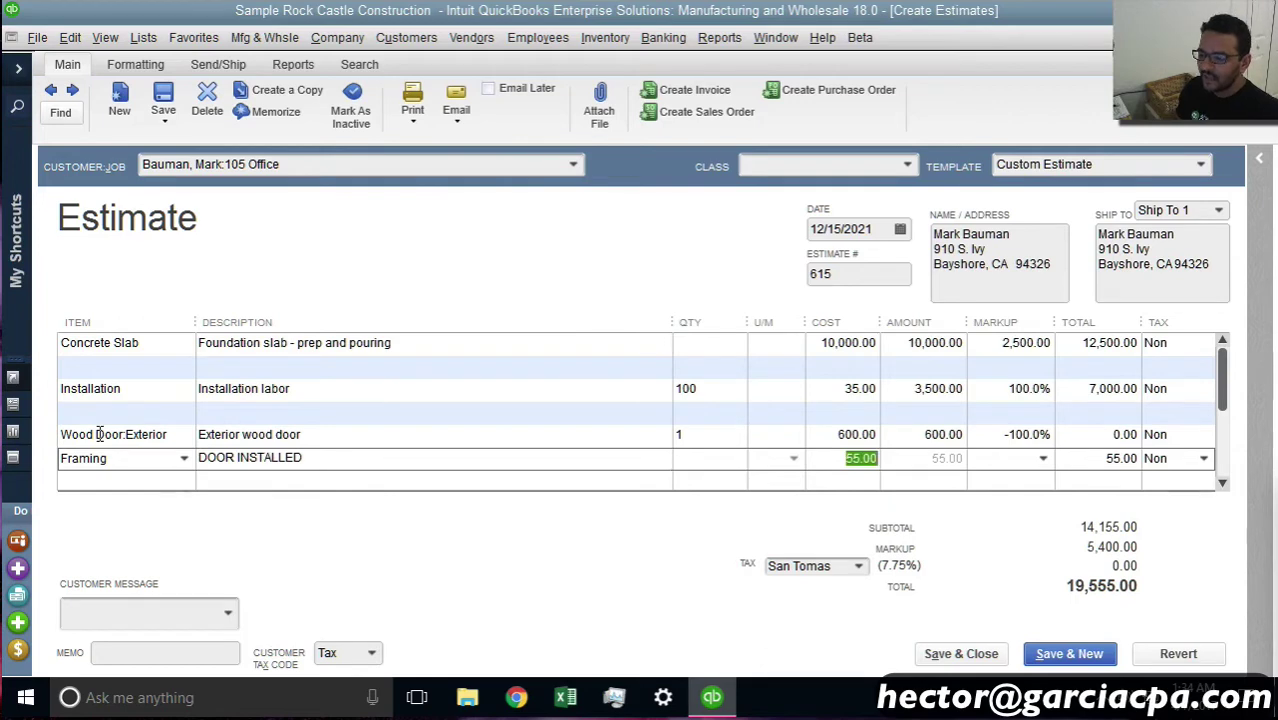
{"action": "type", "text": "0"}
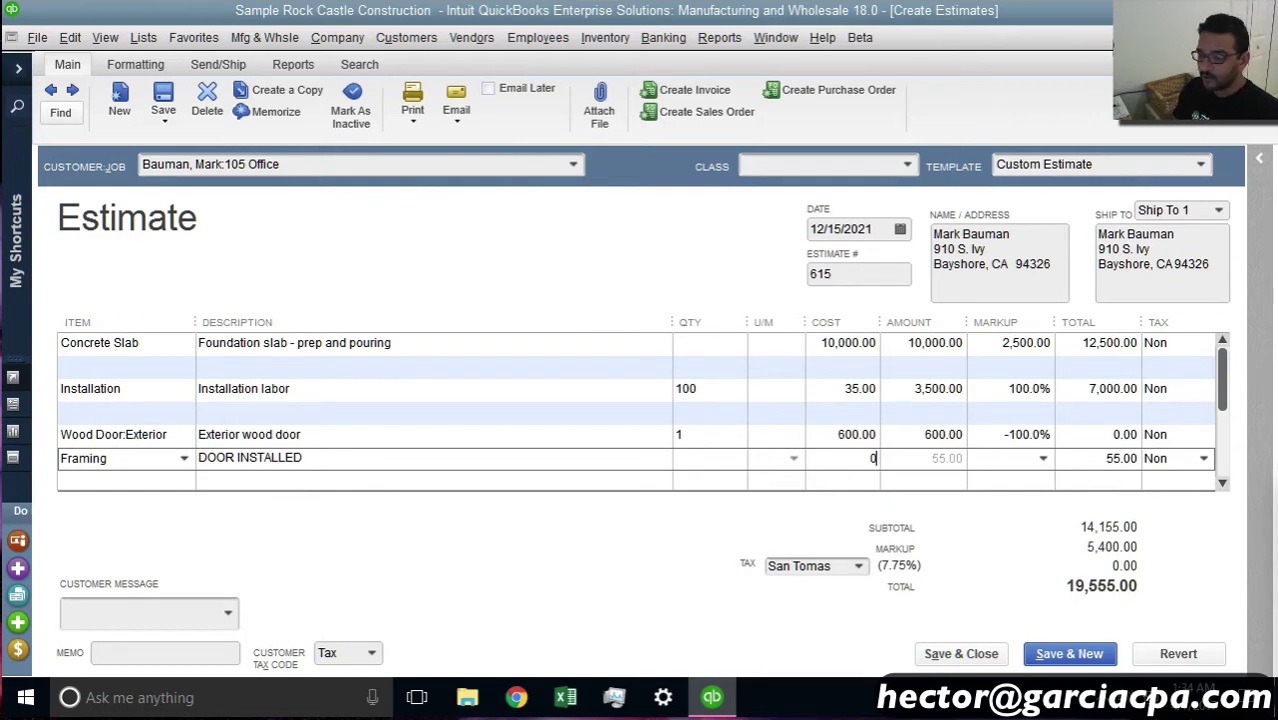
{"action": "key", "text": "Tab"}
{"action": "type", "text": "1,000"}
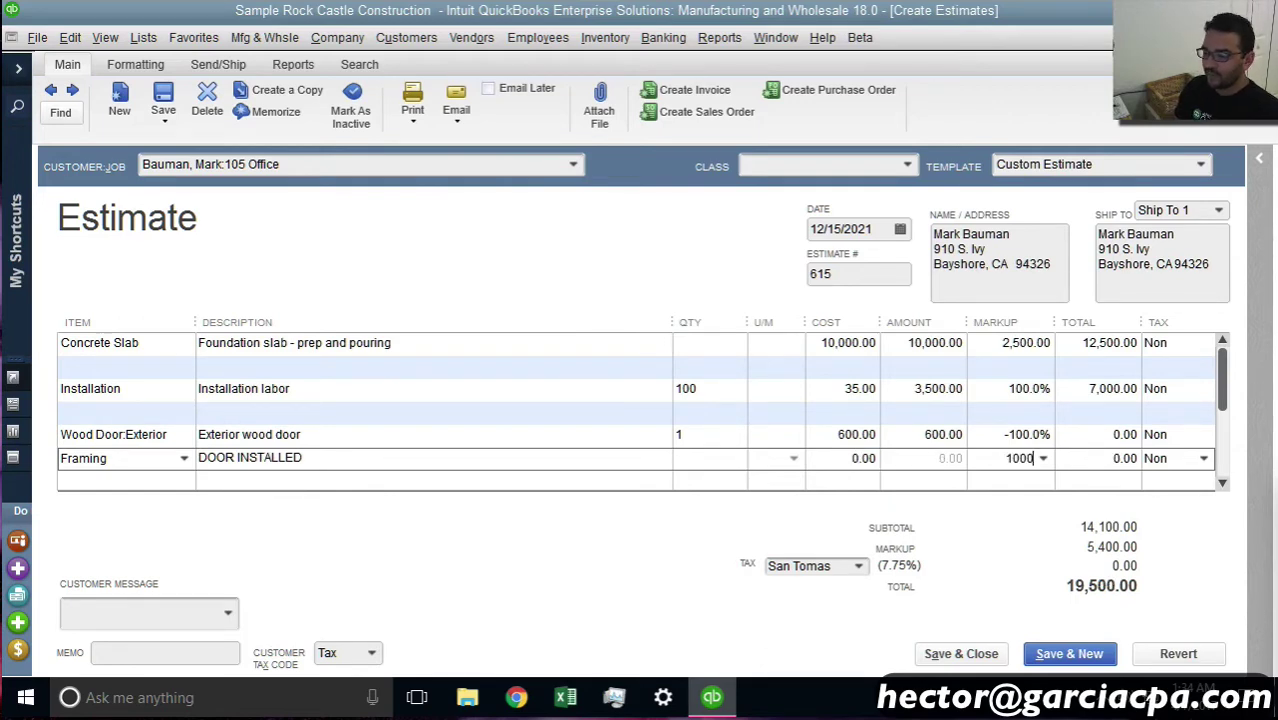
{"action": "key", "text": "Tab"}
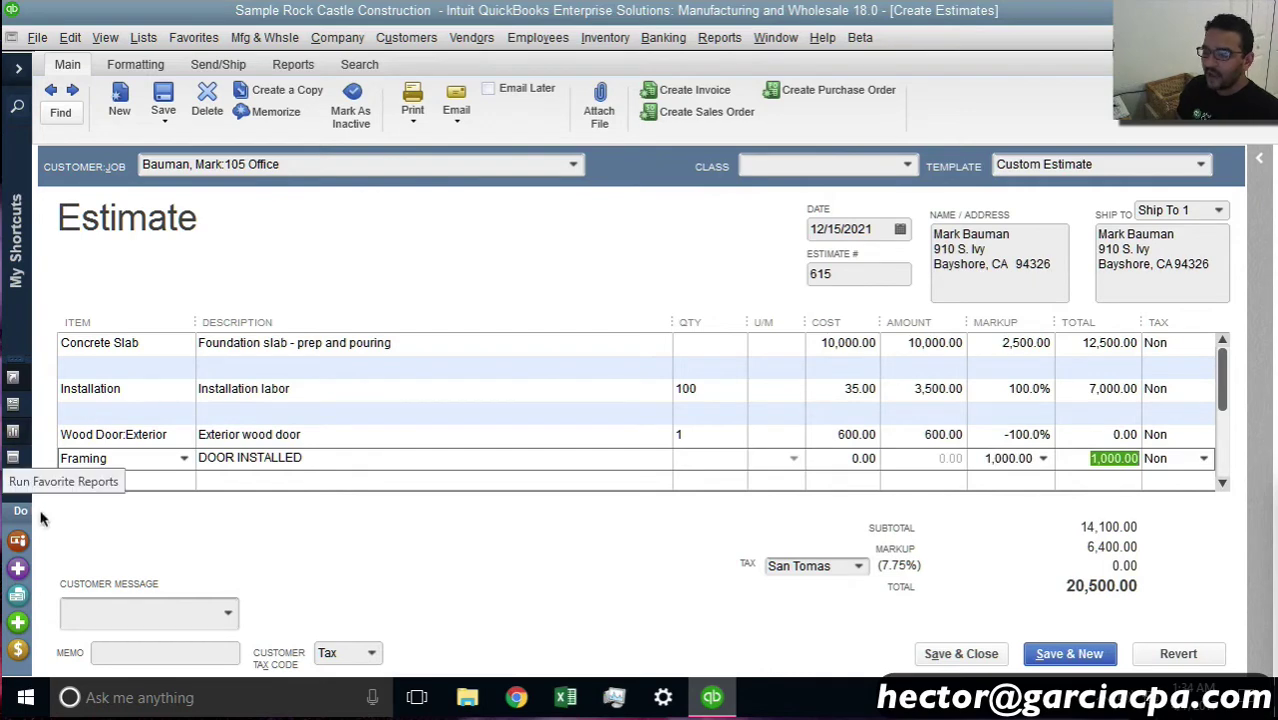
Step: Preview the estimate's printout without the spelling check, examine how the door and framing lines appear, and close the preview
{"action": "left_click", "coordinate": [579, 432]}
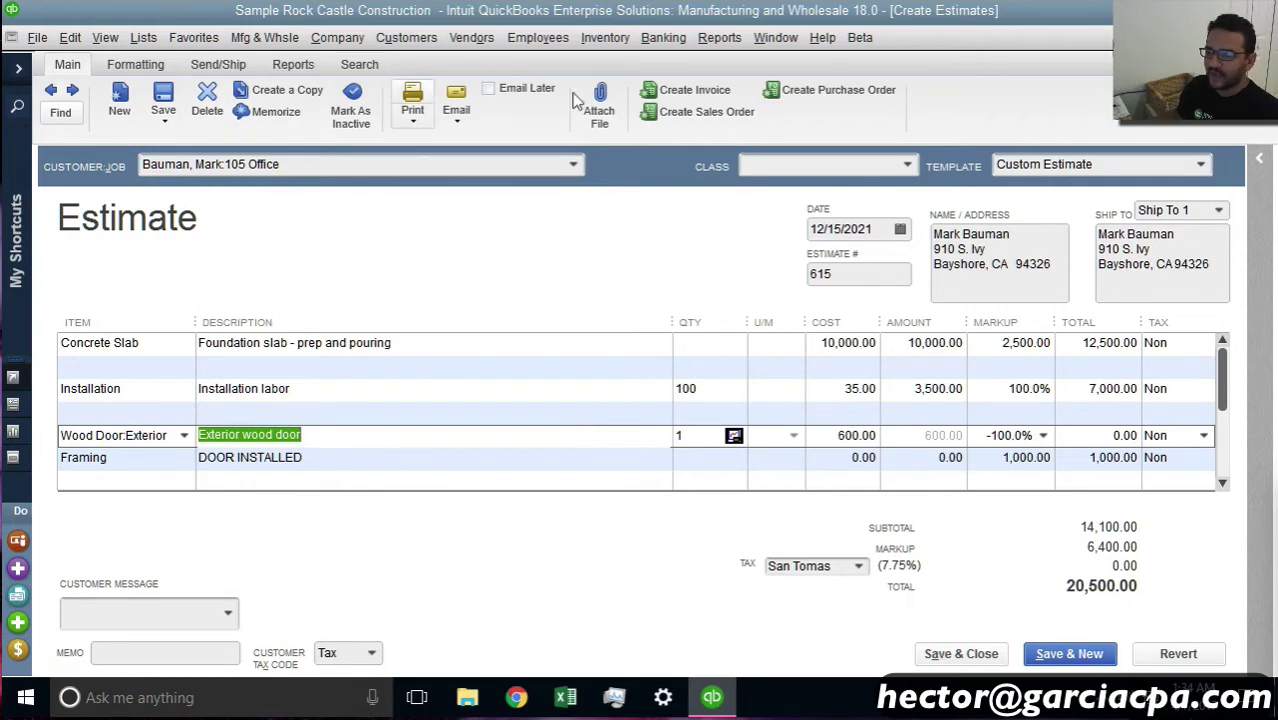
{"action": "left_click", "coordinate": [413, 118]}
{"action": "left_click", "coordinate": [420, 139]}
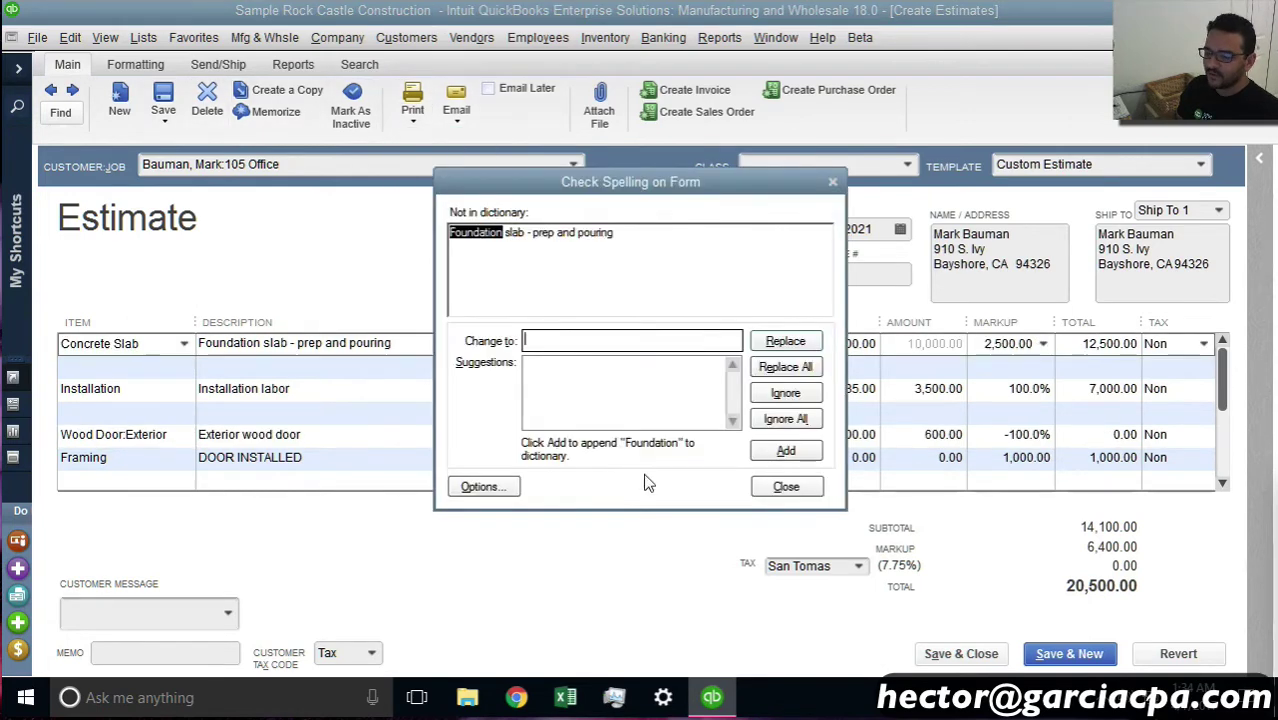
{"action": "left_click", "coordinate": [795, 484]}
{"action": "left_click", "coordinate": [383, 307]}
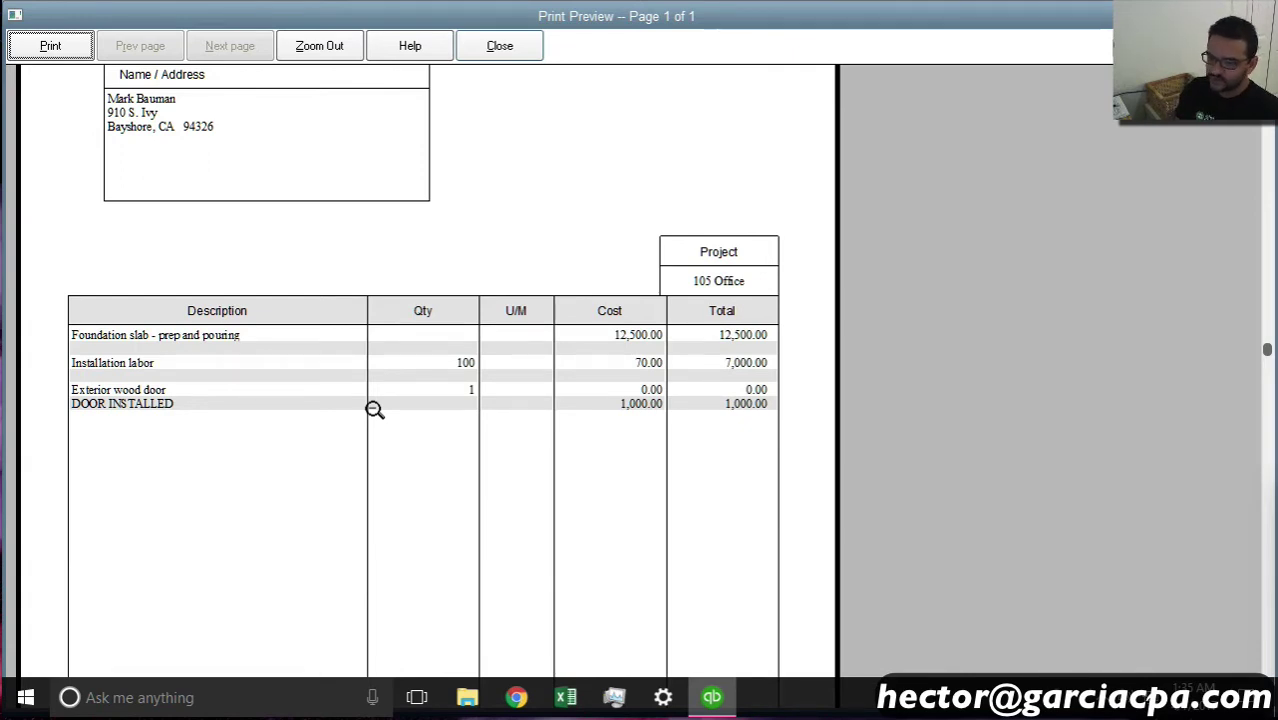
{"action": "left_click", "coordinate": [503, 48]}
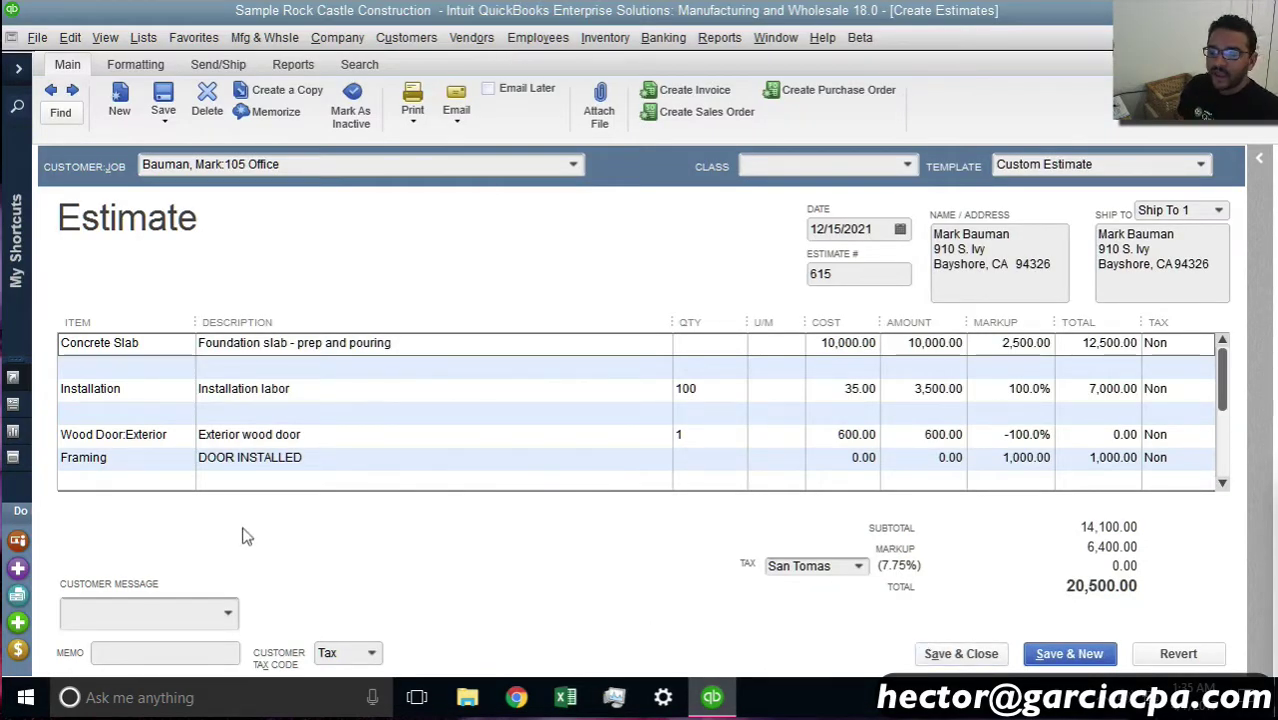
Step: Start a new Group-type item named "exterior door" from a blank estimate line below the DOOR INSTALLED line
{"action": "left_click", "coordinate": [163, 413]}
{"action": "left_click", "coordinate": [167, 446]}
{"action": "left_click", "coordinate": [166, 456]}
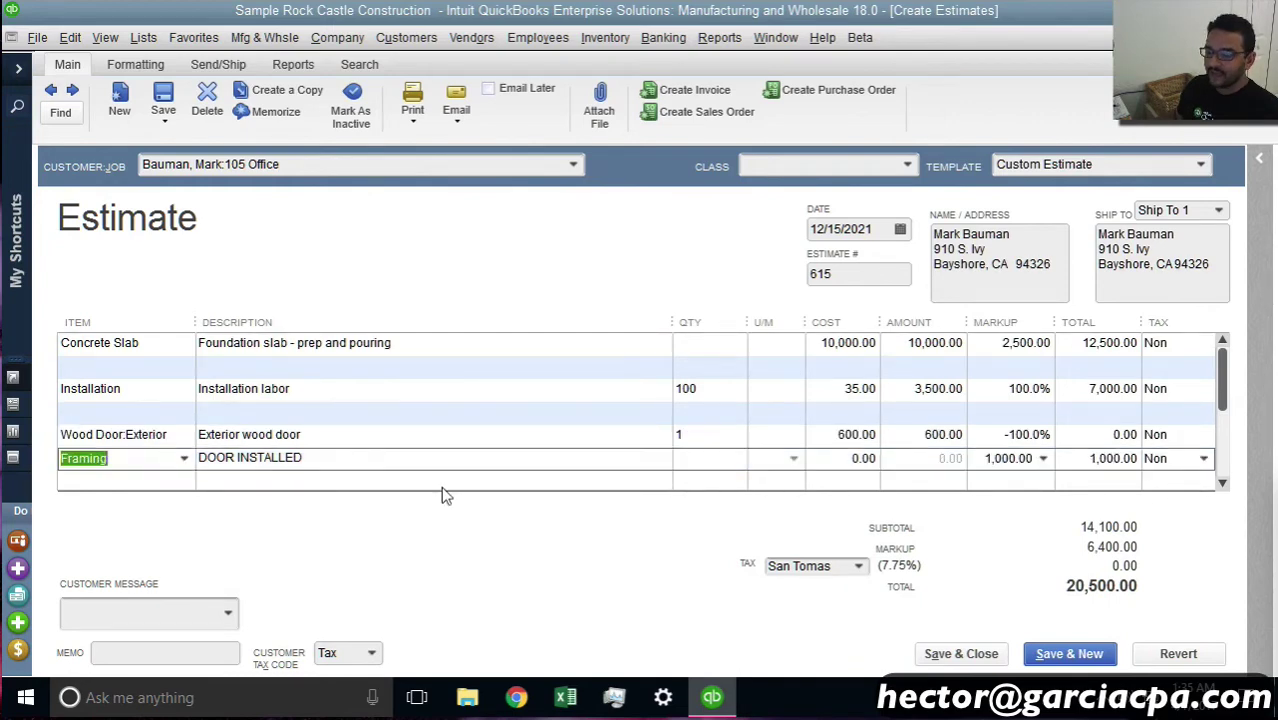
{"action": "left_click", "coordinate": [1224, 487]}
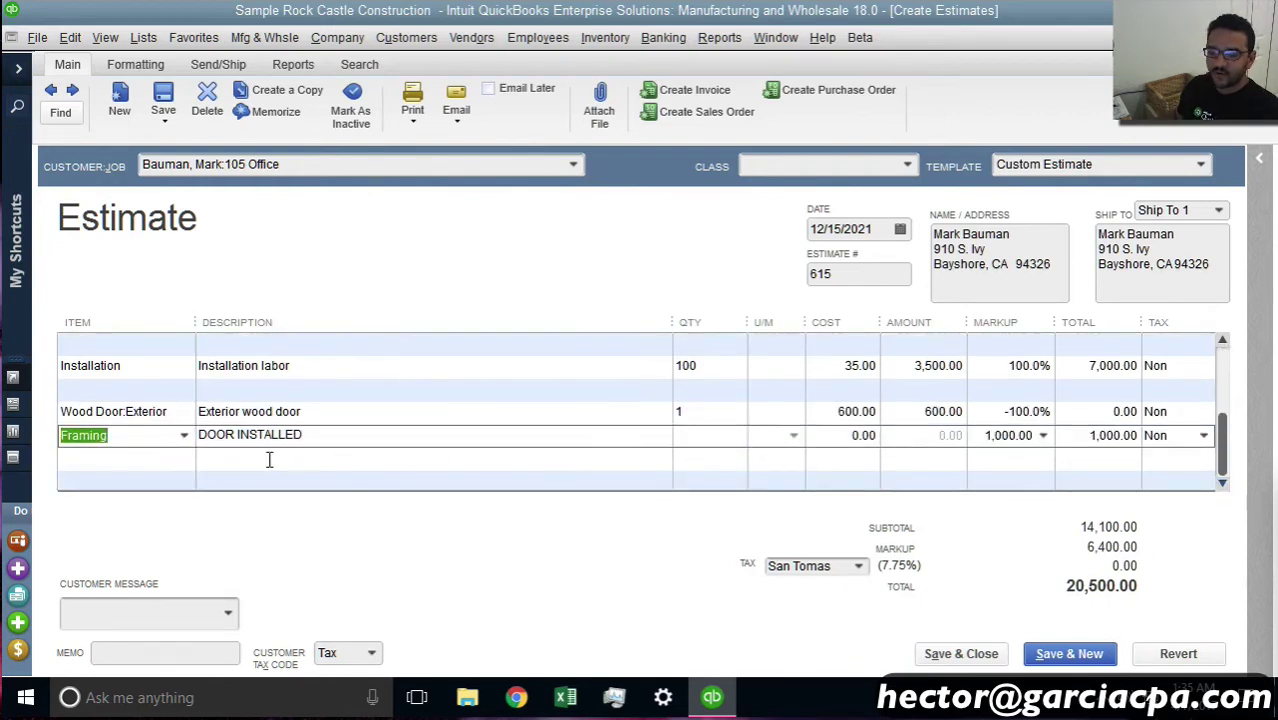
{"action": "left_click", "coordinate": [130, 481]}
{"action": "left_click", "coordinate": [160, 481]}
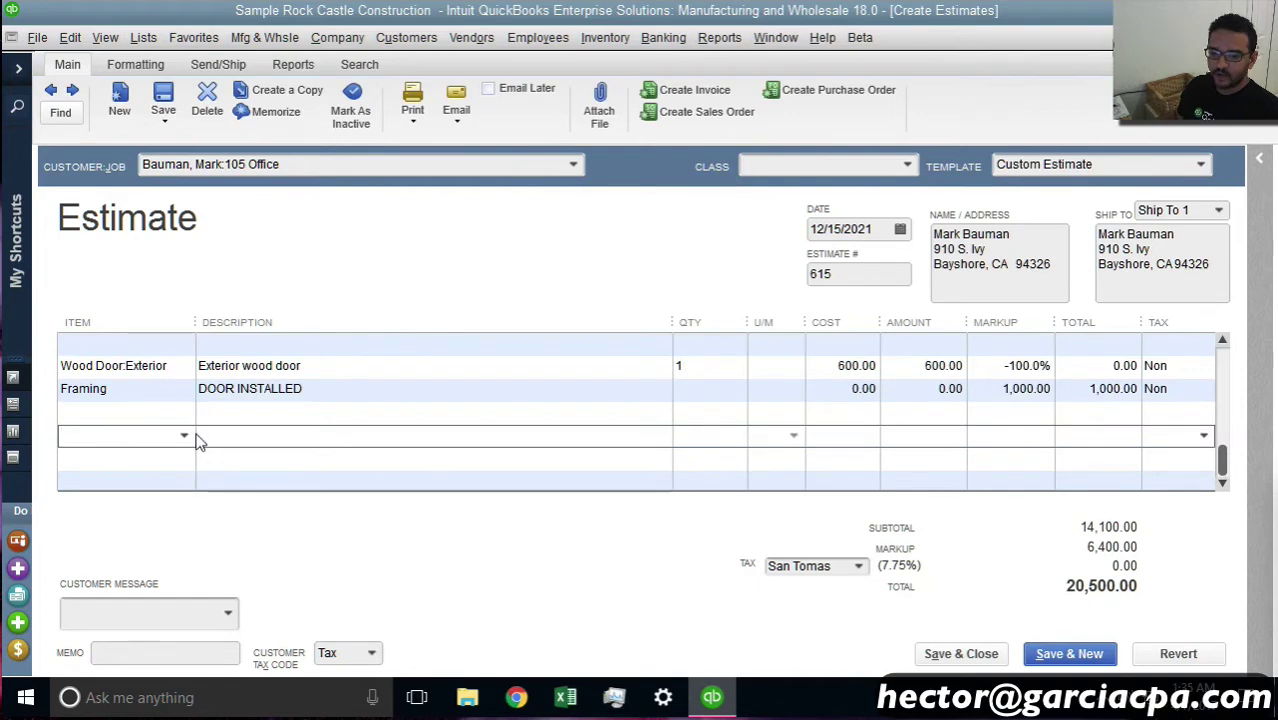
{"action": "left_click", "coordinate": [185, 436]}
{"action": "left_click", "coordinate": [136, 465]}
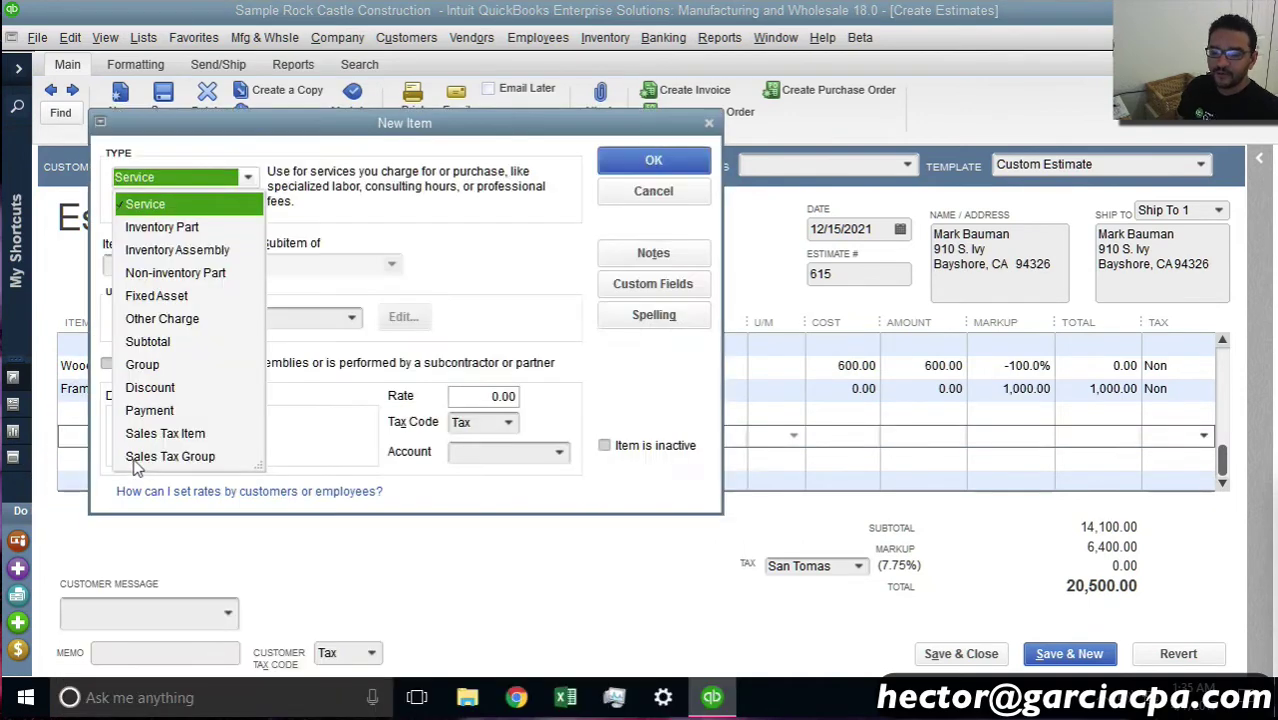
{"action": "left_click", "coordinate": [160, 365]}
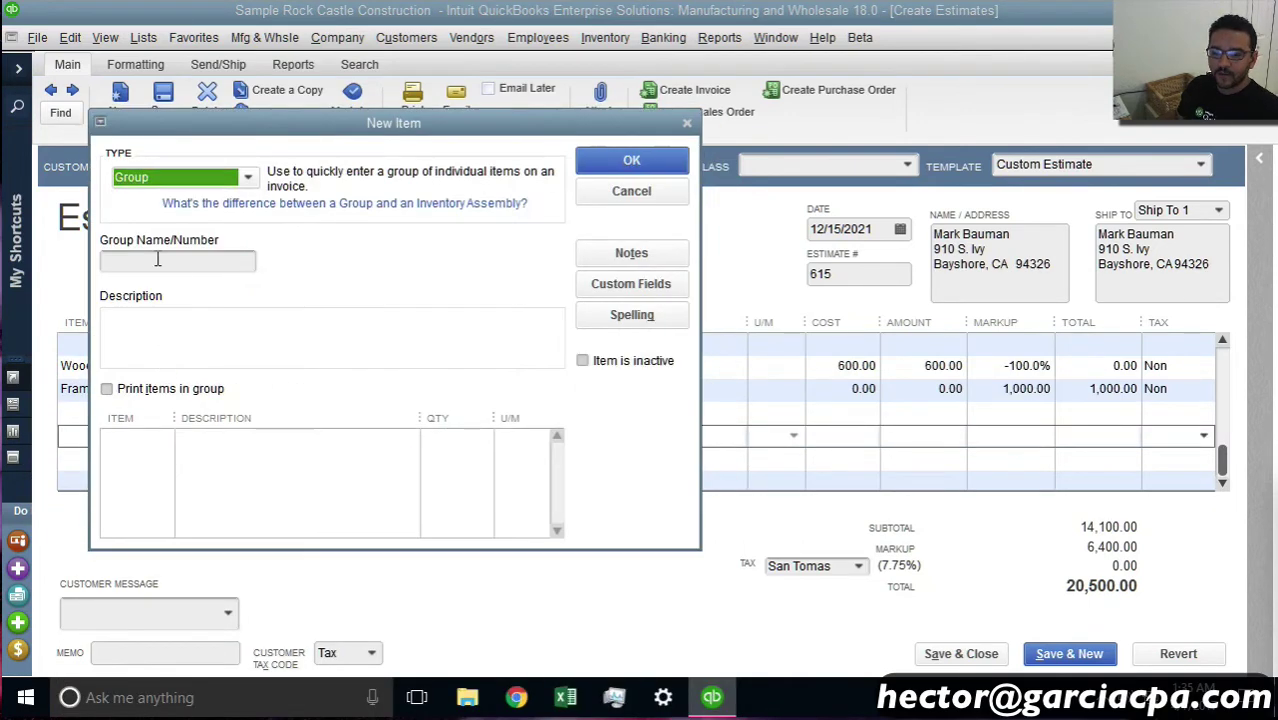
{"action": "left_click", "coordinate": [157, 259]}
{"action": "type", "text": "ex"}
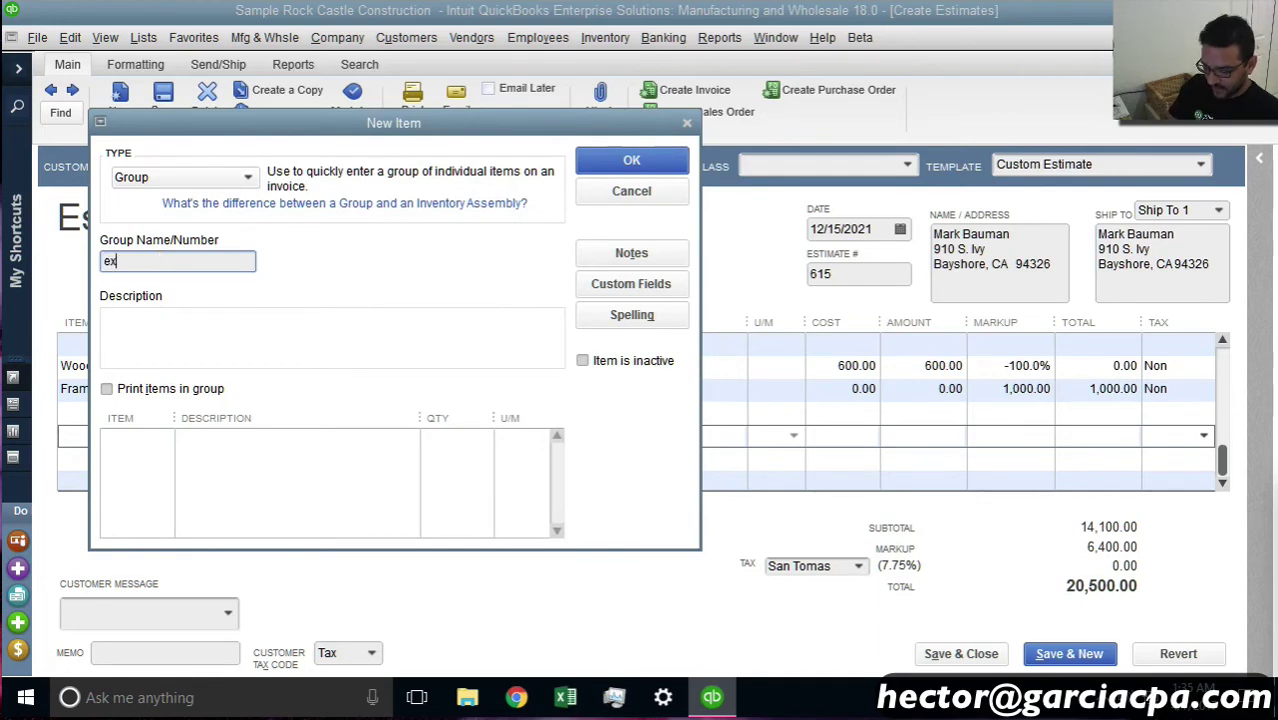
{"action": "type", "text": "terior door"}
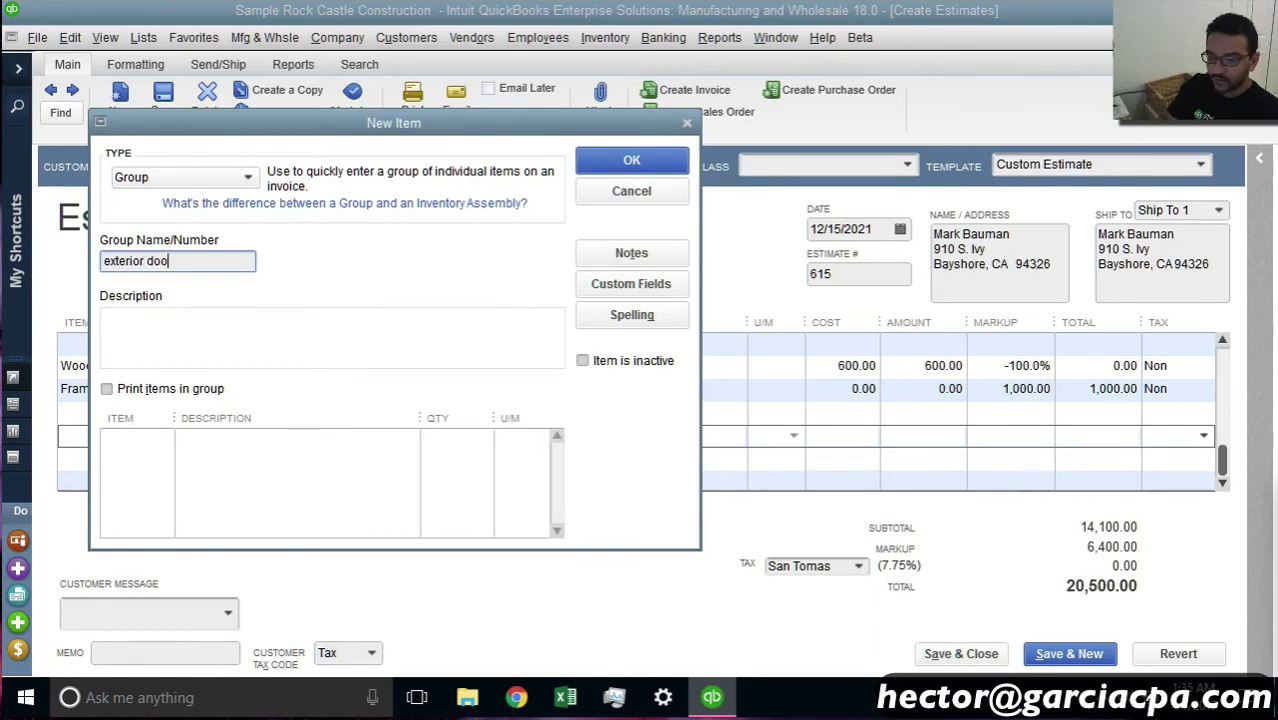
Step: Add Wood Door:Exterior as the first item in the exterior door group, with the item column widened enough to read its name
{"action": "left_click", "coordinate": [138, 452]}
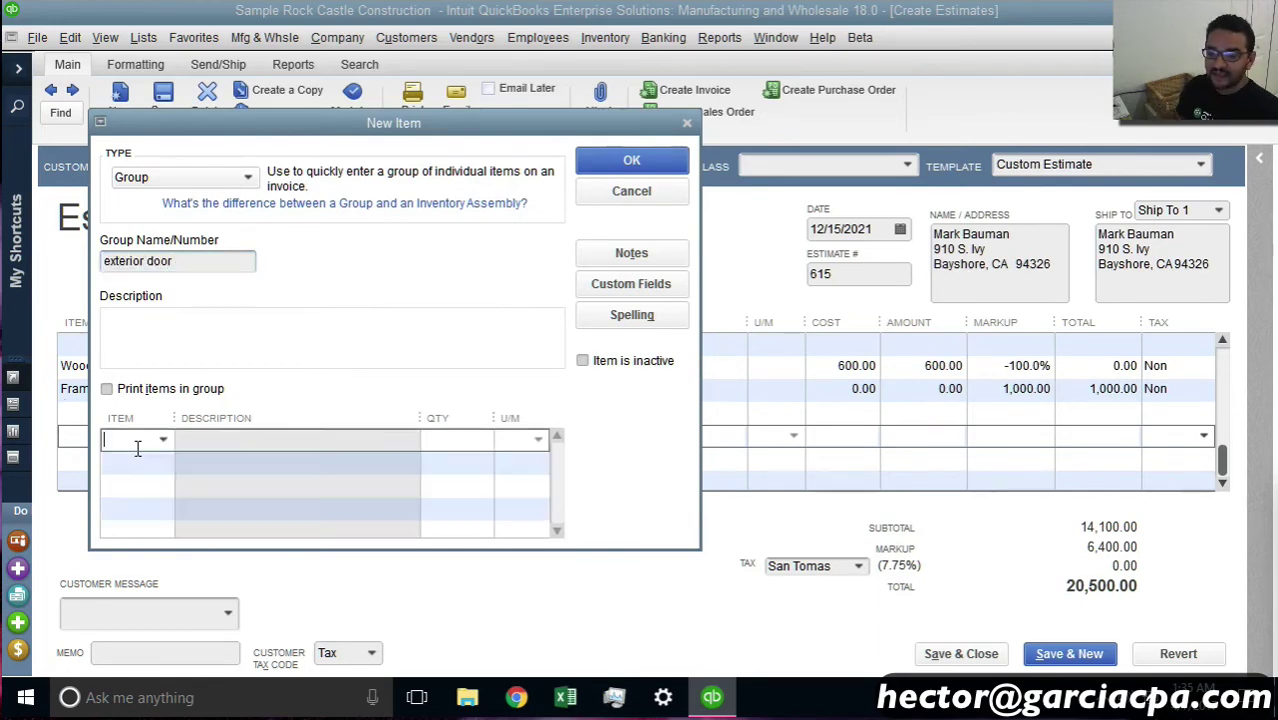
{"action": "left_click_drag", "start_coordinate": [206, 123], "coordinate": [700, 133]}
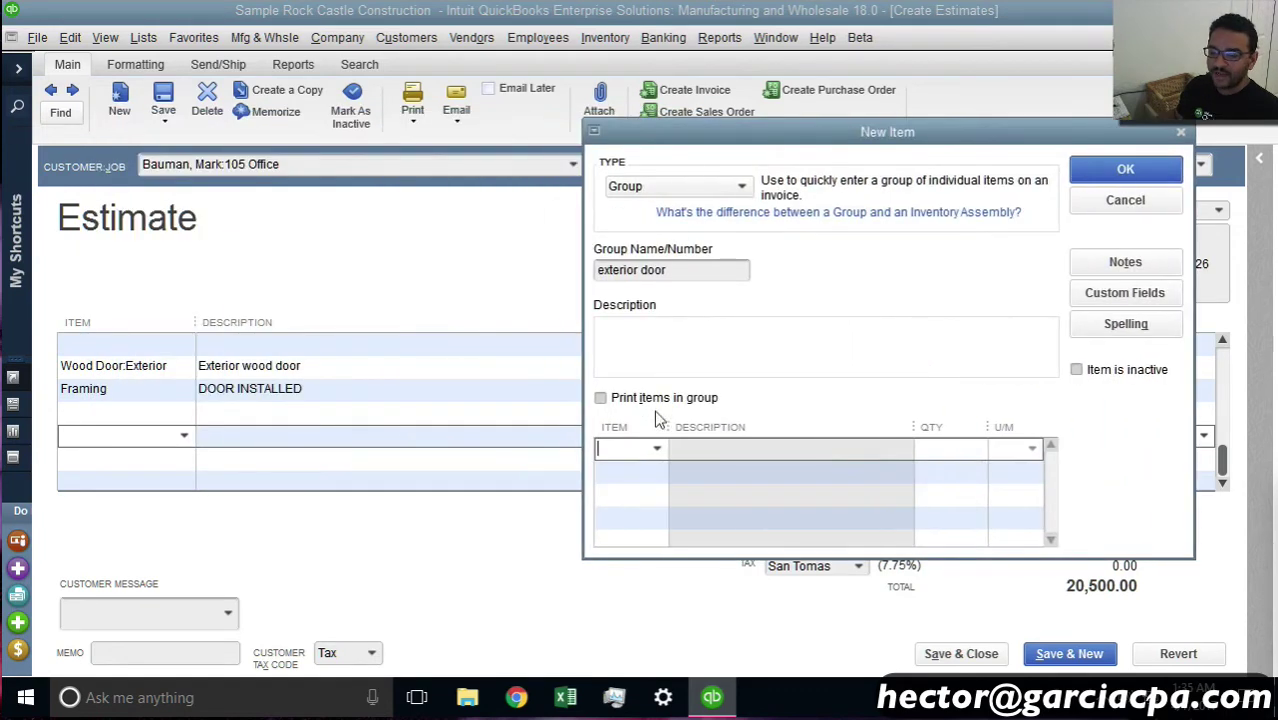
{"action": "type", "text": "w"}
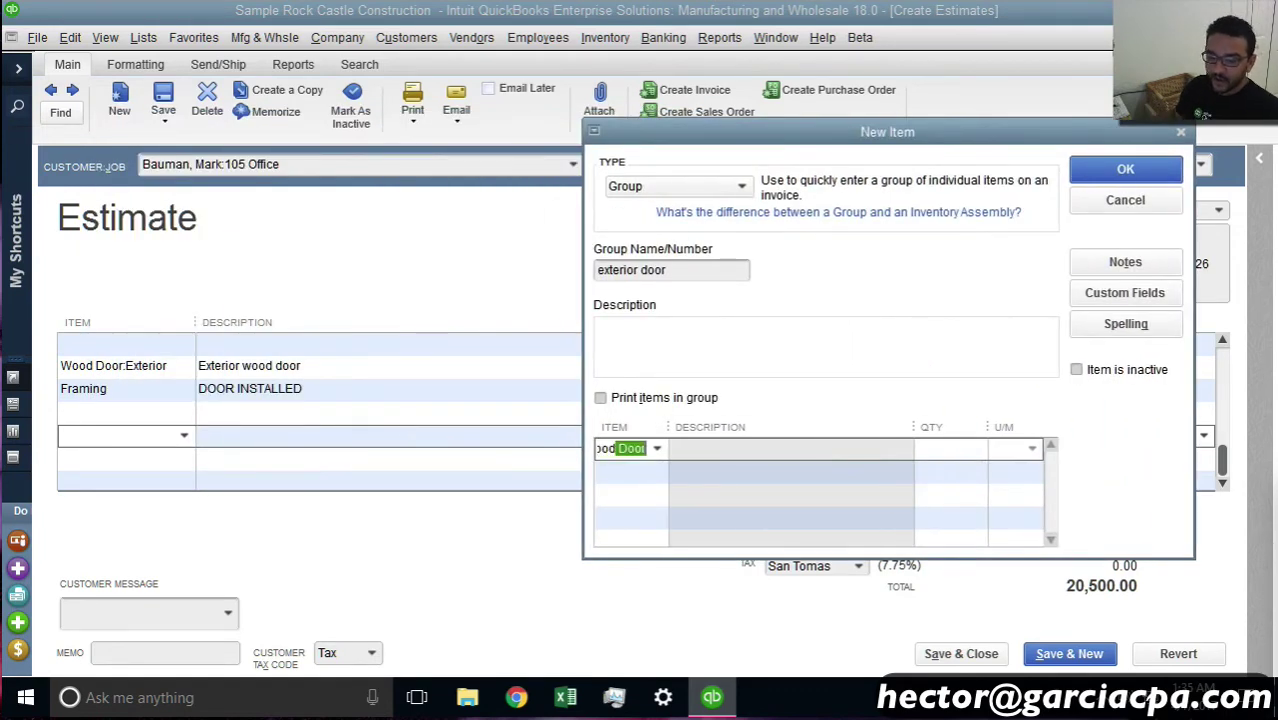
{"action": "left_click_drag", "start_coordinate": [676, 424], "coordinate": [807, 424]}
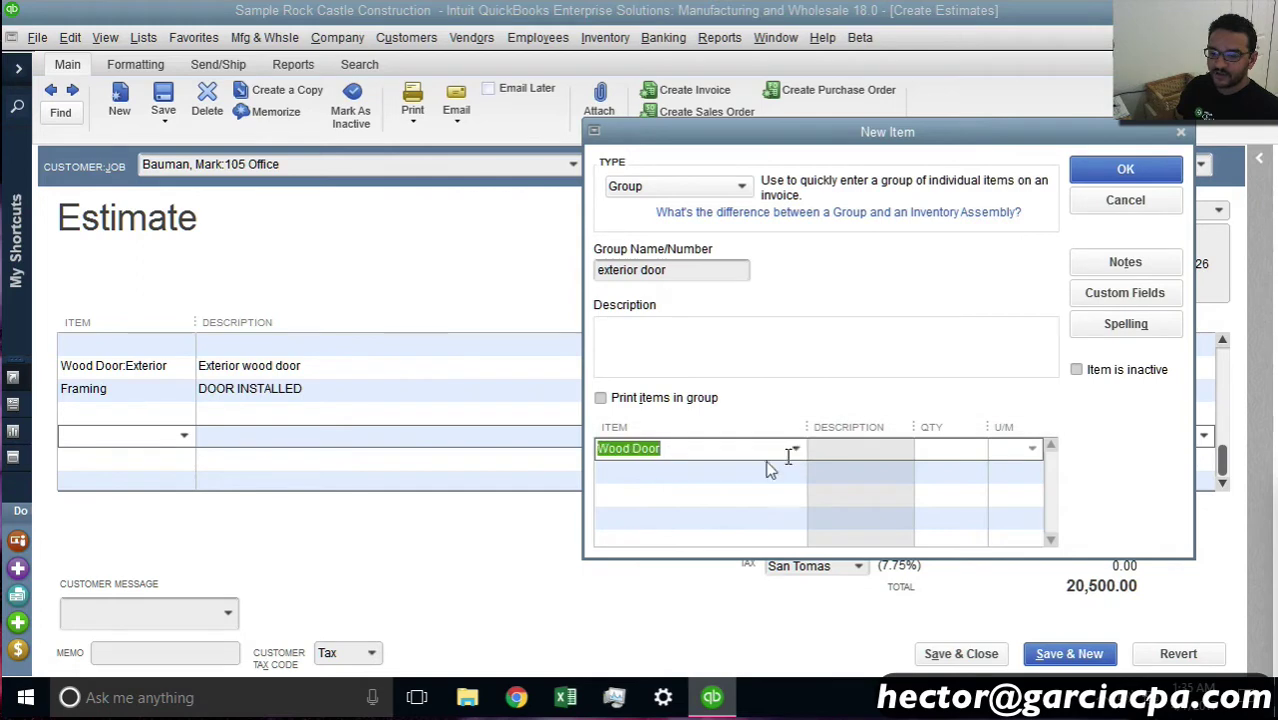
{"action": "left_click", "coordinate": [796, 455]}
{"action": "left_click", "coordinate": [640, 488]}
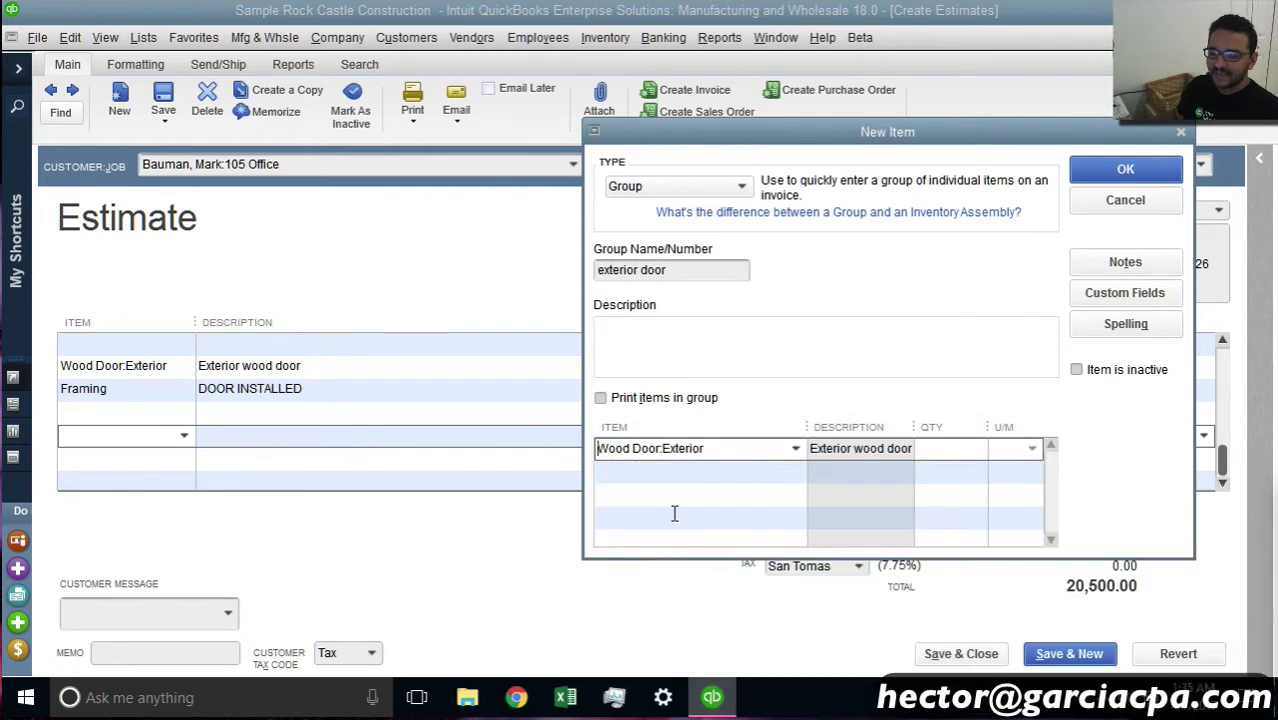
Step: Add Framing as the group's second item and set the quantity of both items to 1
{"action": "left_click", "coordinate": [666, 478]}
{"action": "type", "text": "Framing"}
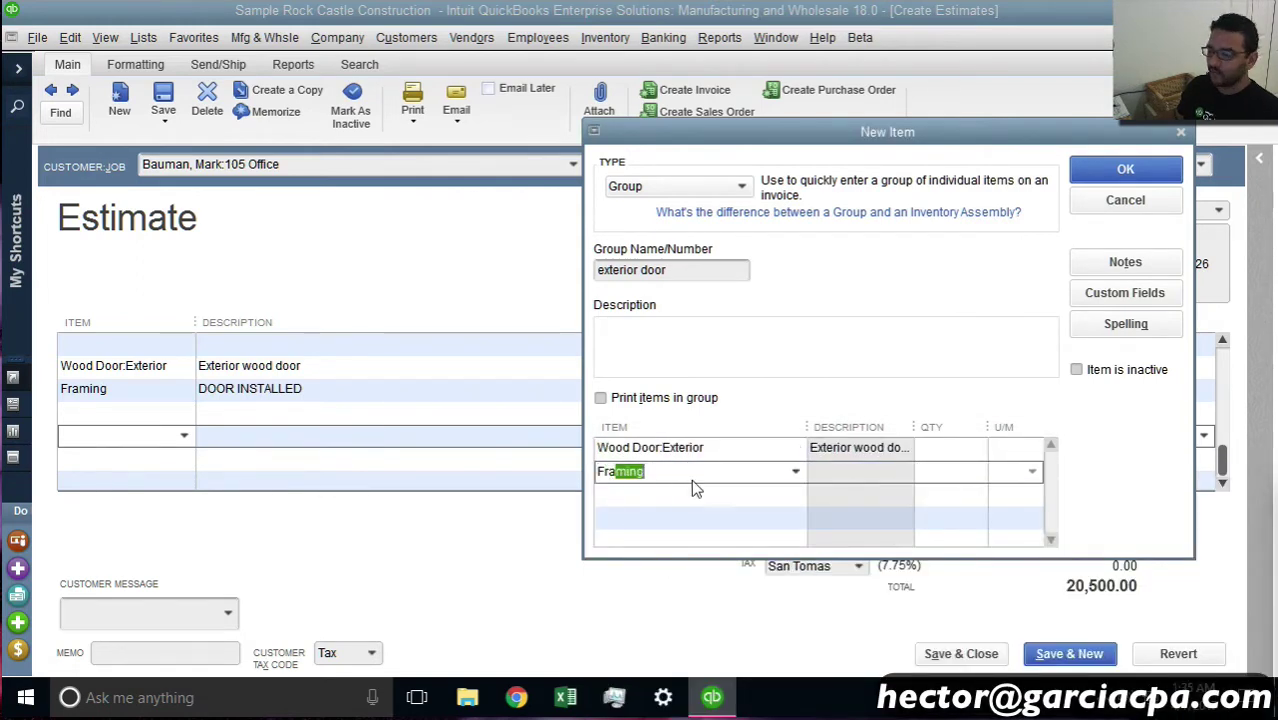
{"action": "key", "text": "Tab"}
{"action": "left_click_drag", "start_coordinate": [806, 428], "coordinate": [758, 427]}
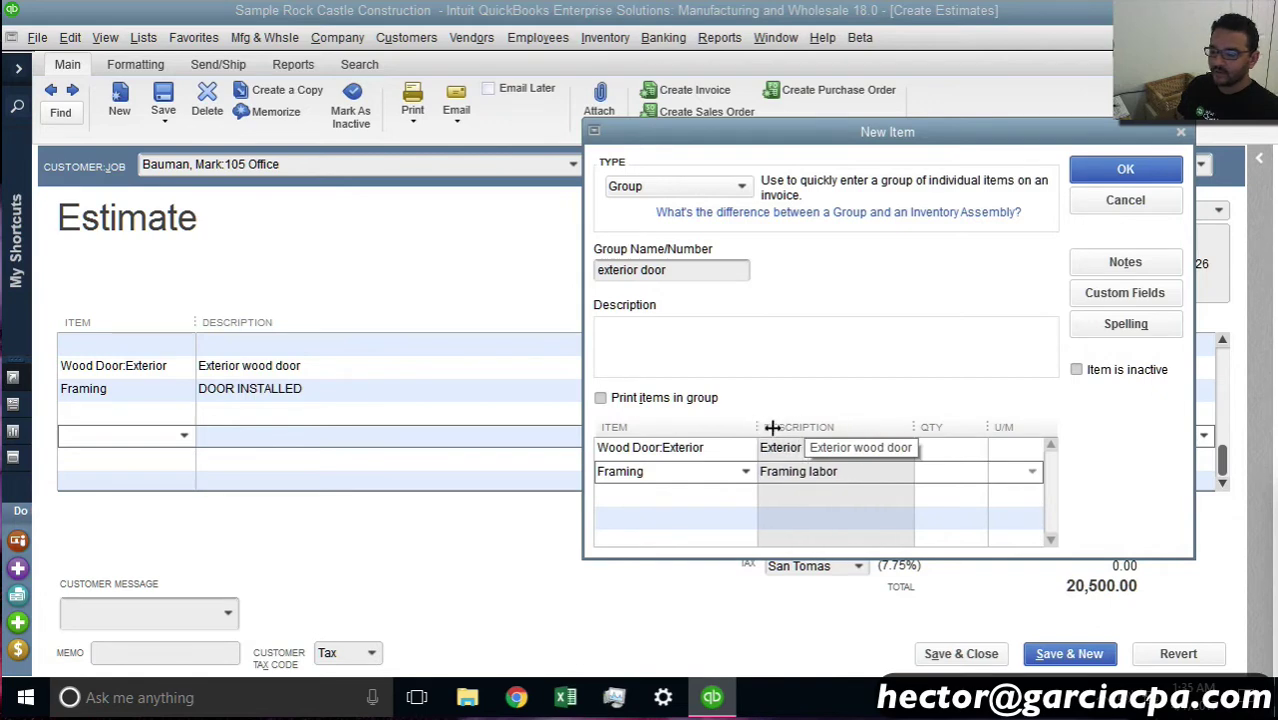
{"action": "left_click", "coordinate": [945, 447]}
{"action": "type", "text": "1"}
{"action": "left_click", "coordinate": [965, 472]}
{"action": "type", "text": "1"}
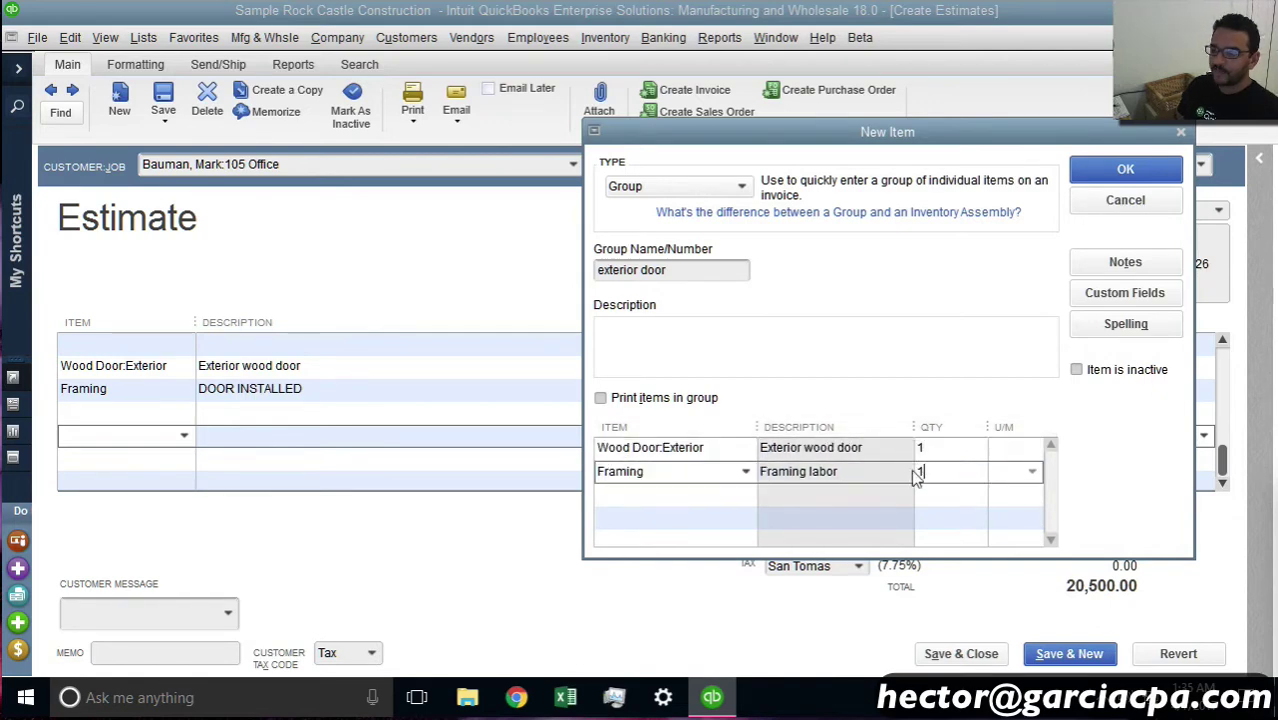
Step: Keep printing of the group's individual items off, set the group description to "exterior door", and save the group item
{"action": "left_click", "coordinate": [650, 399]}
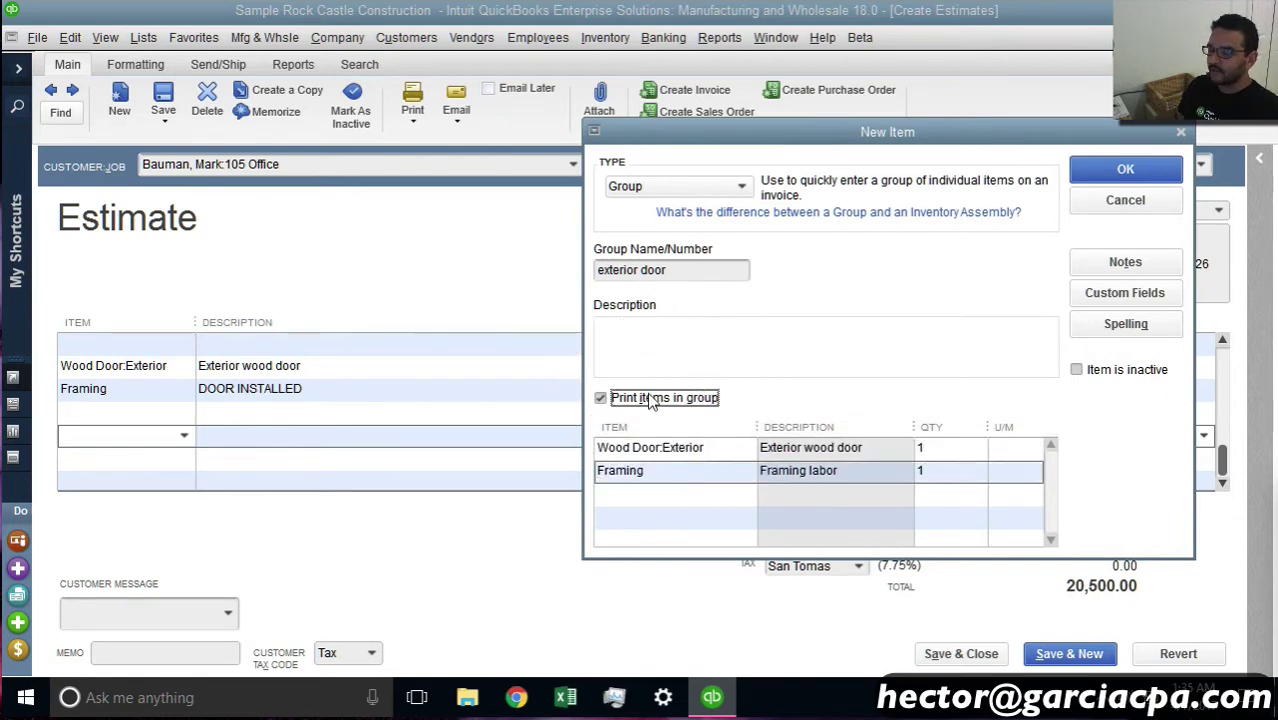
{"action": "left_click", "coordinate": [650, 399]}
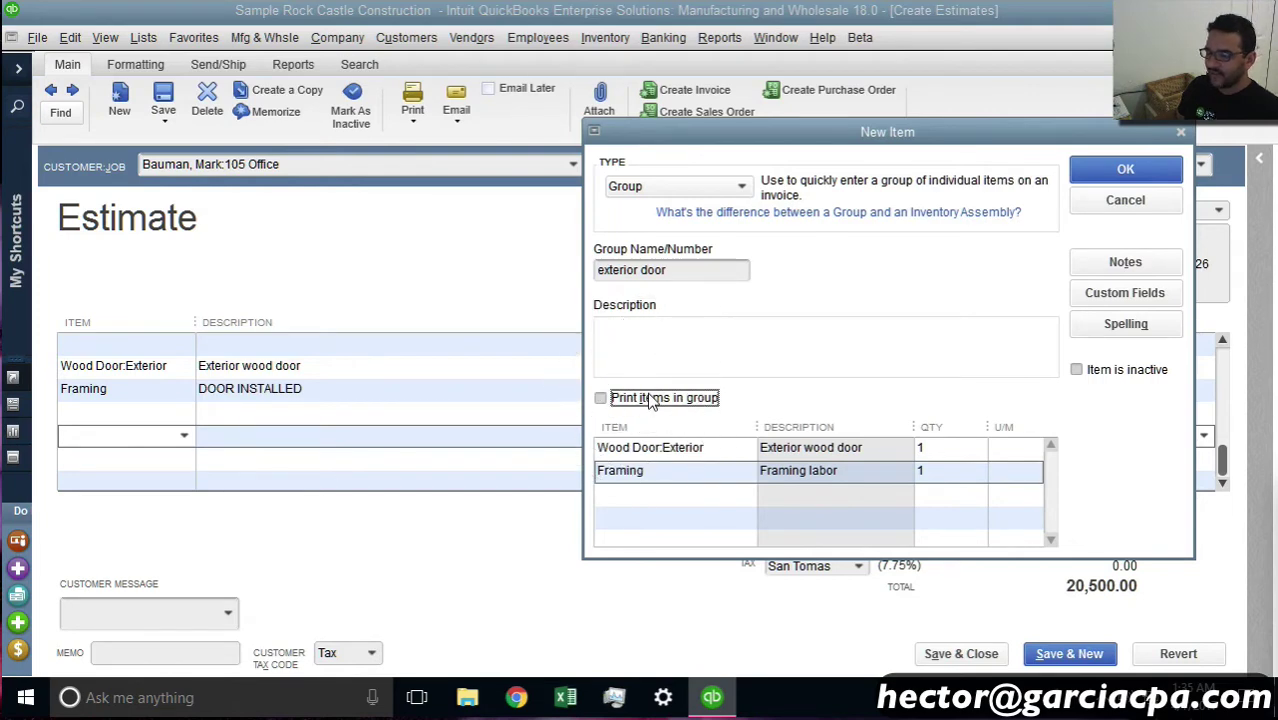
{"action": "left_click_drag", "start_coordinate": [688, 276], "coordinate": [525, 268]}
{"action": "key", "text": "ctrl+c"}
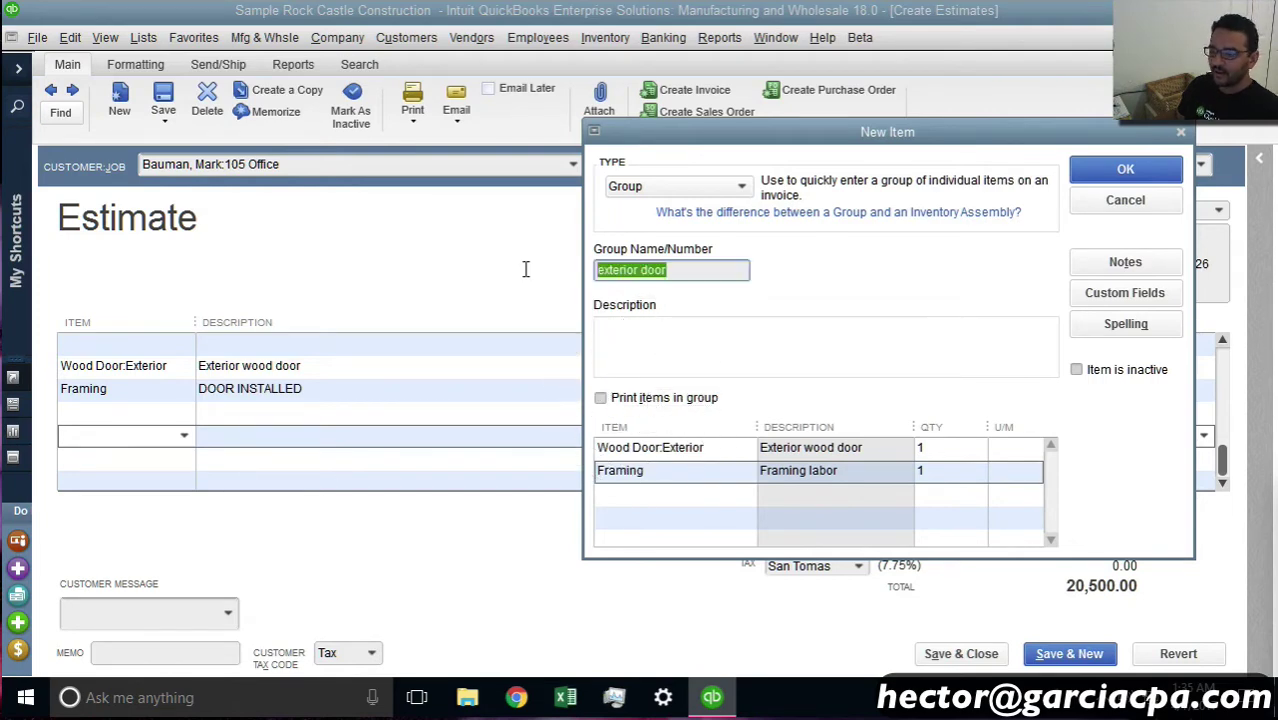
{"action": "left_click", "coordinate": [614, 358]}
{"action": "key", "text": "ctrl+v"}
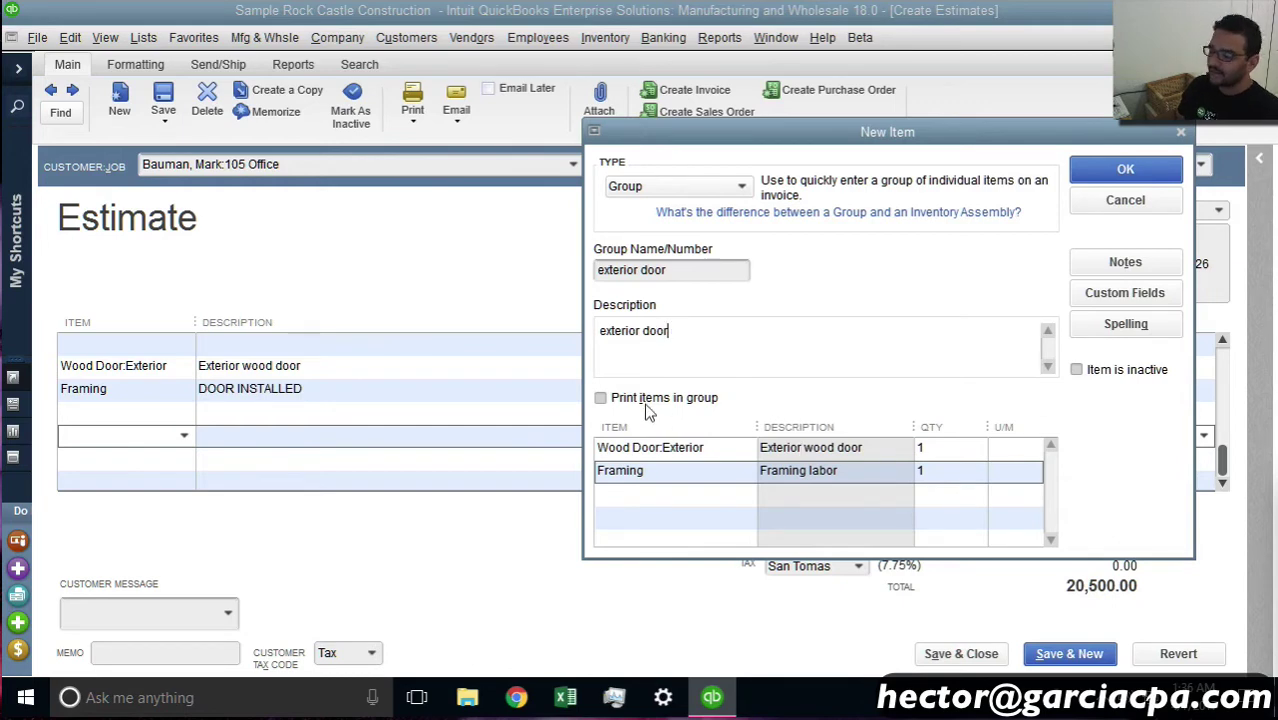
{"action": "left_click", "coordinate": [1130, 170]}
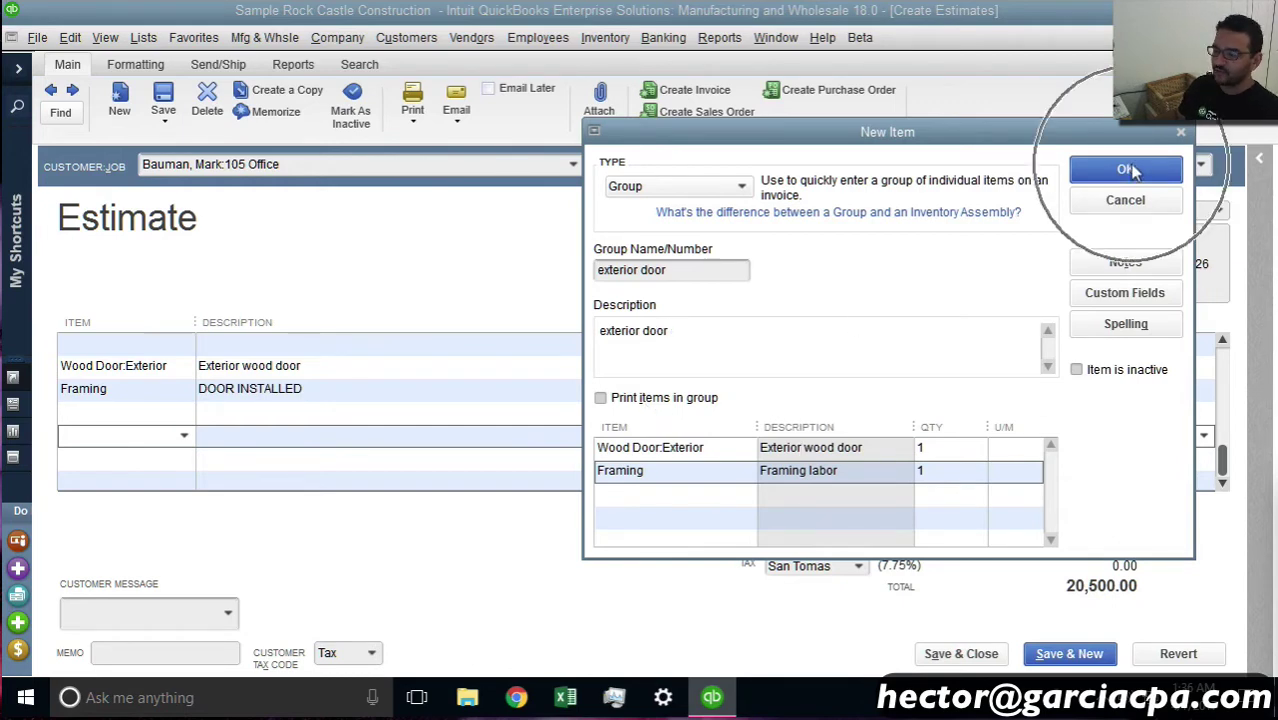
Step: Delete the standalone Wood Door:Exterior and DOOR INSTALLED framing lines above the exterior door group
{"action": "left_click", "coordinate": [1035, 487]}
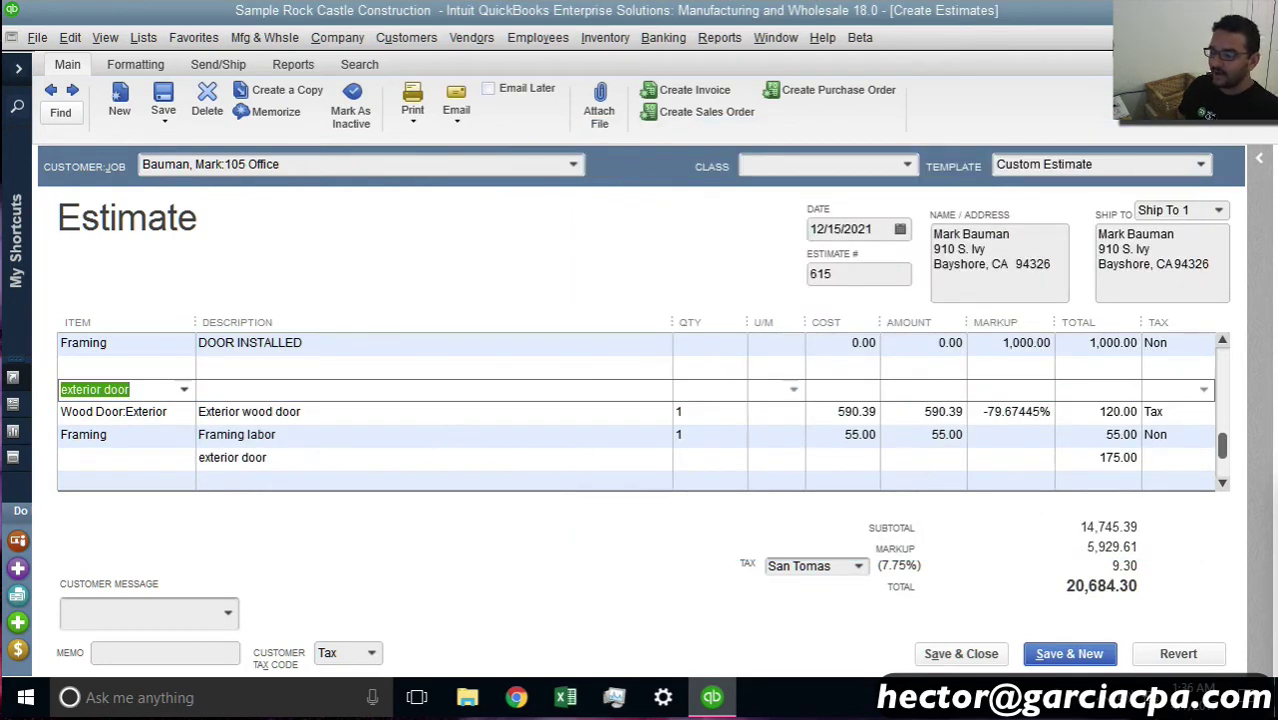
{"action": "left_click", "coordinate": [1223, 343]}
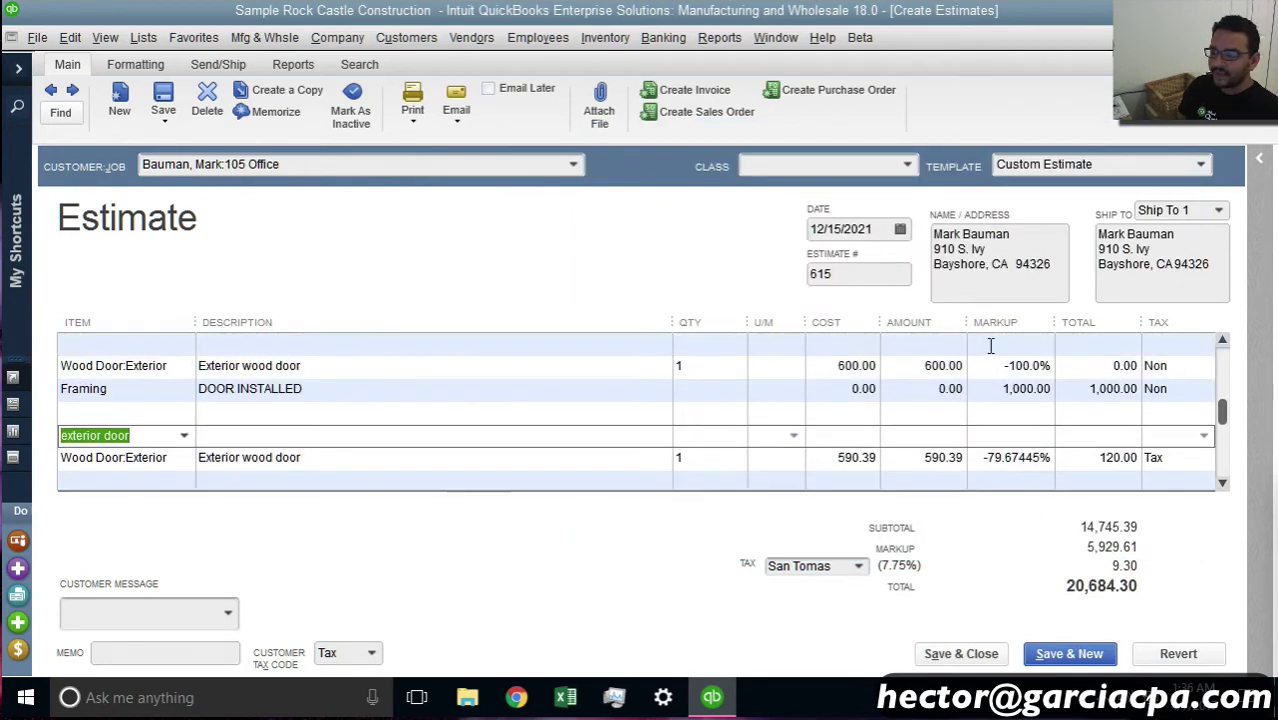
{"action": "left_click", "coordinate": [152, 368]}
{"action": "left_click", "coordinate": [70, 37]}
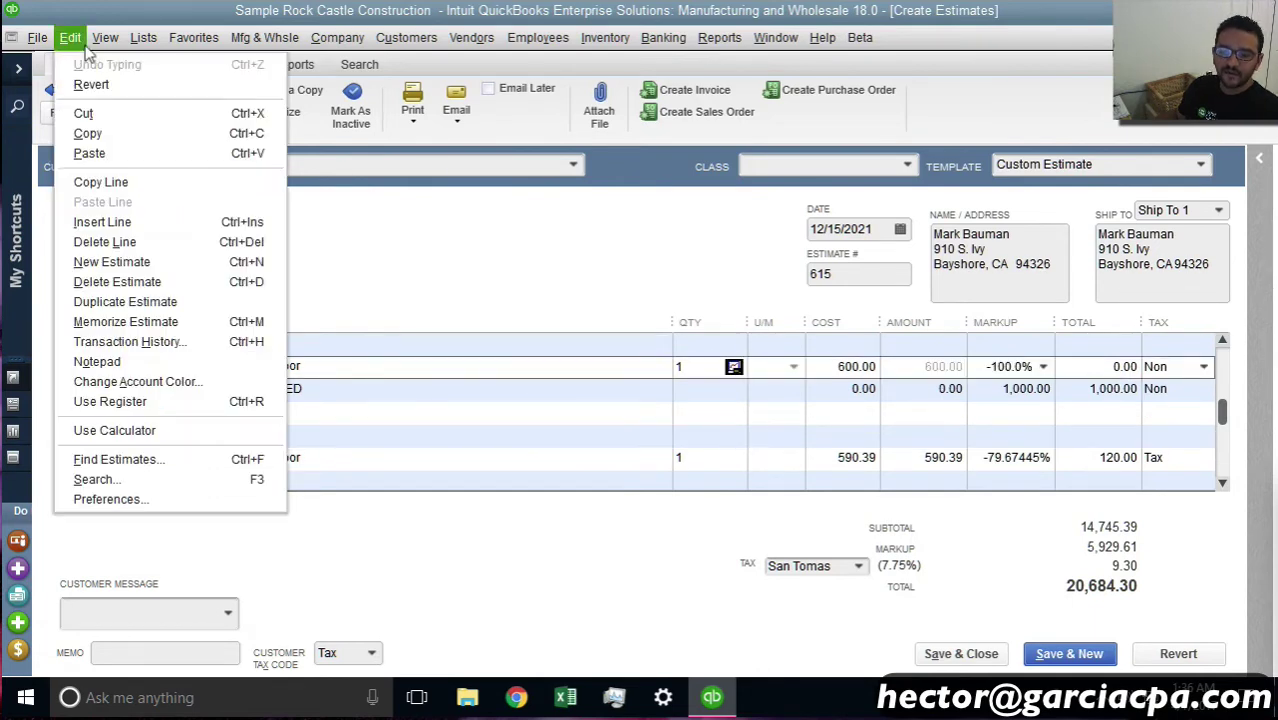
{"action": "left_click", "coordinate": [100, 240]}
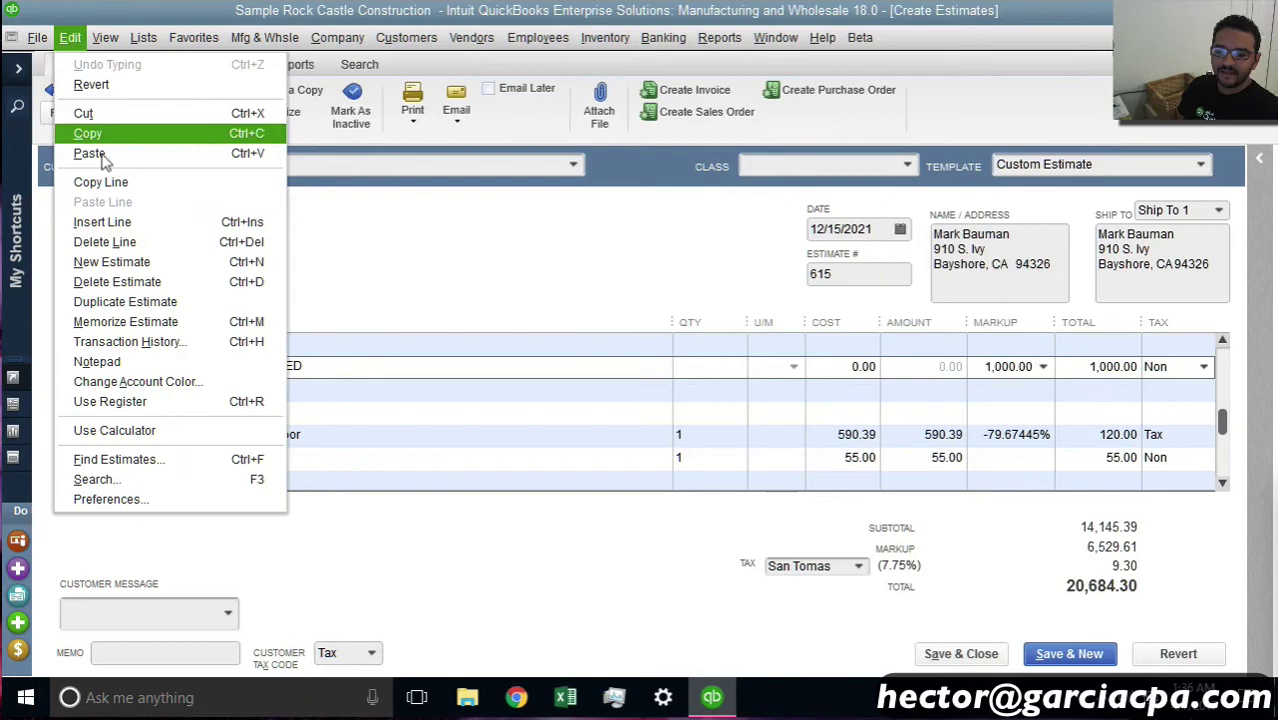
{"action": "left_click", "coordinate": [118, 243]}
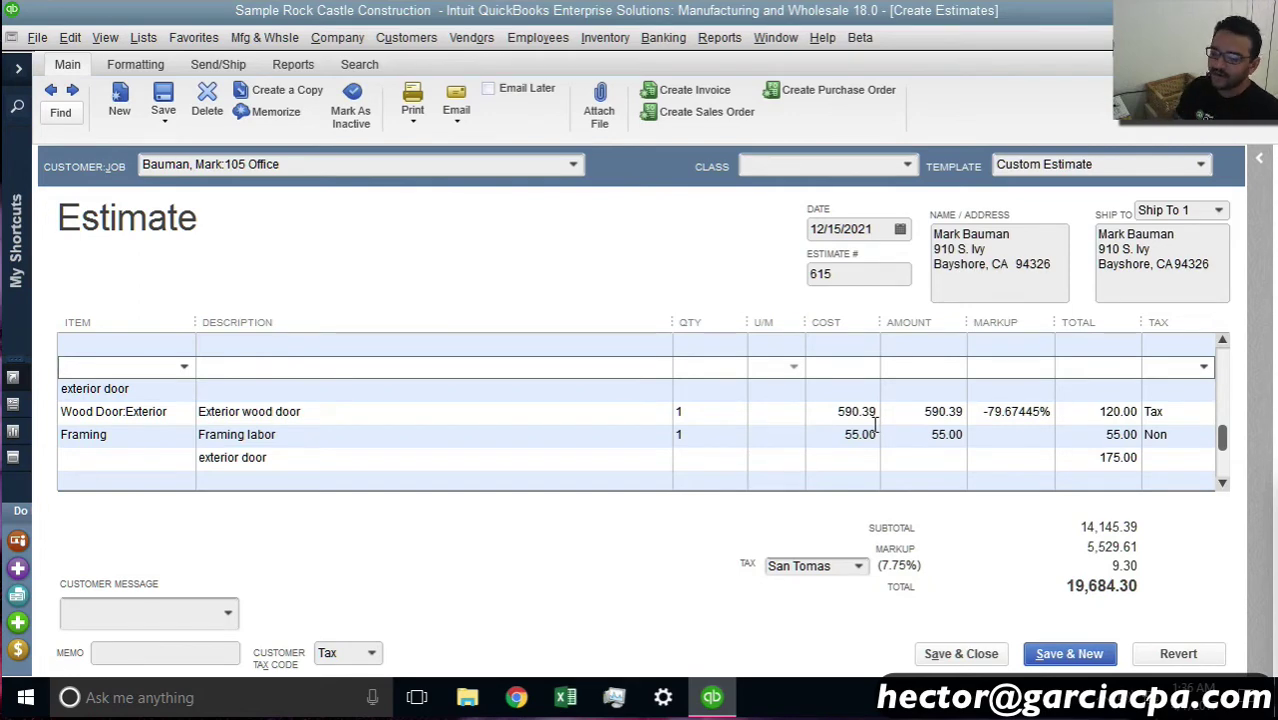
Step: Set the cost of the group's Wood Door:Exterior line to 600 and its markup to 0
{"action": "left_click", "coordinate": [830, 412]}
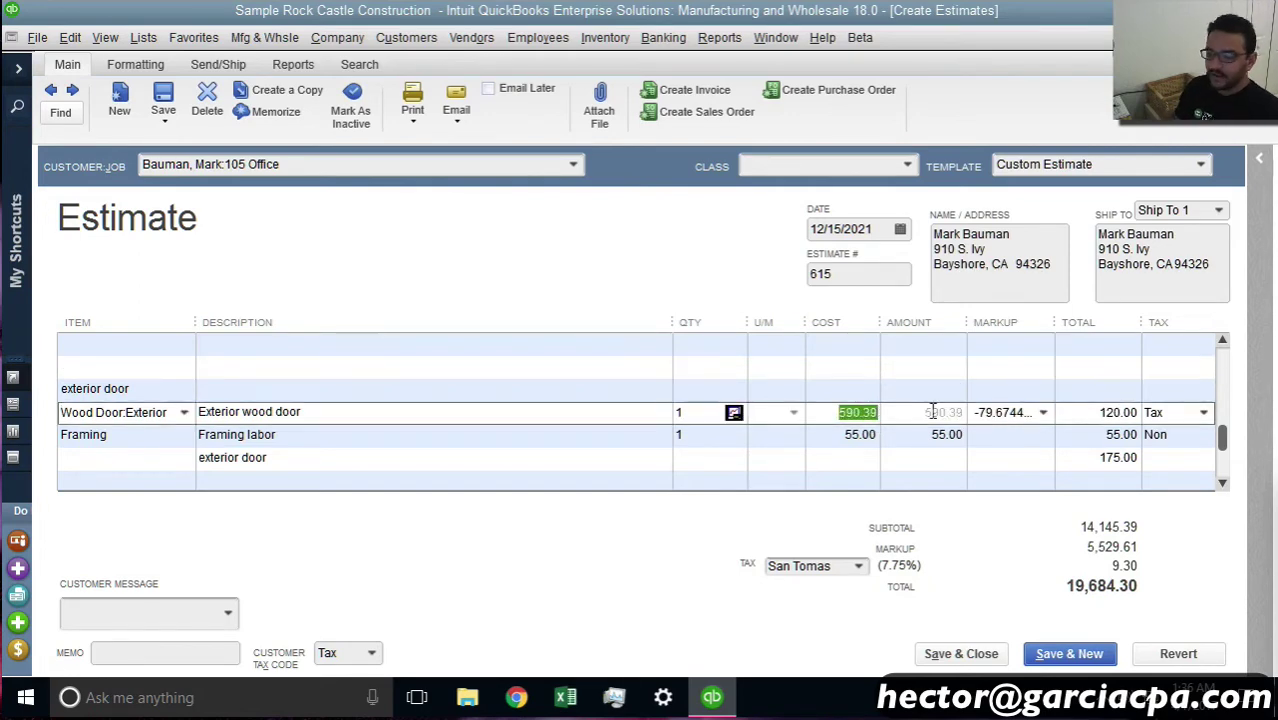
{"action": "type", "text": "600"}
{"action": "key", "text": "Tab"}
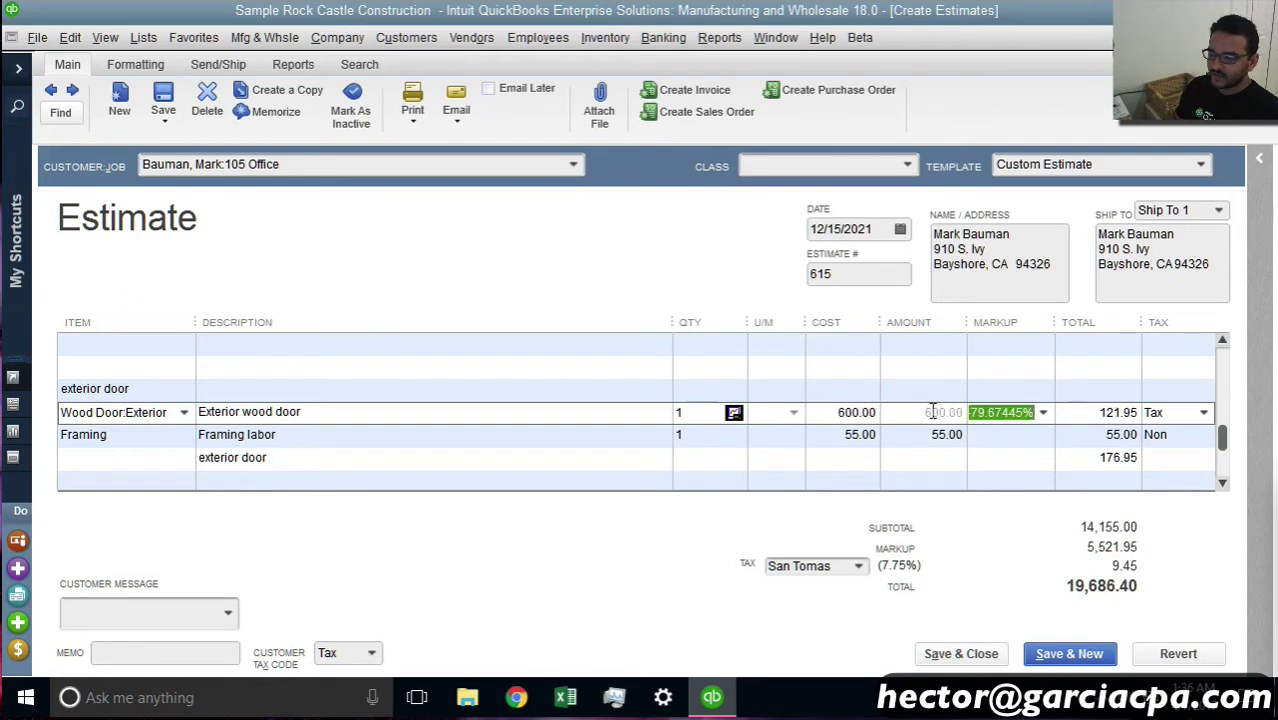
{"action": "type", "text": "0"}
{"action": "key", "text": "Tab"}
{"action": "key", "text": "Tab"}
{"action": "key", "text": "Tab"}
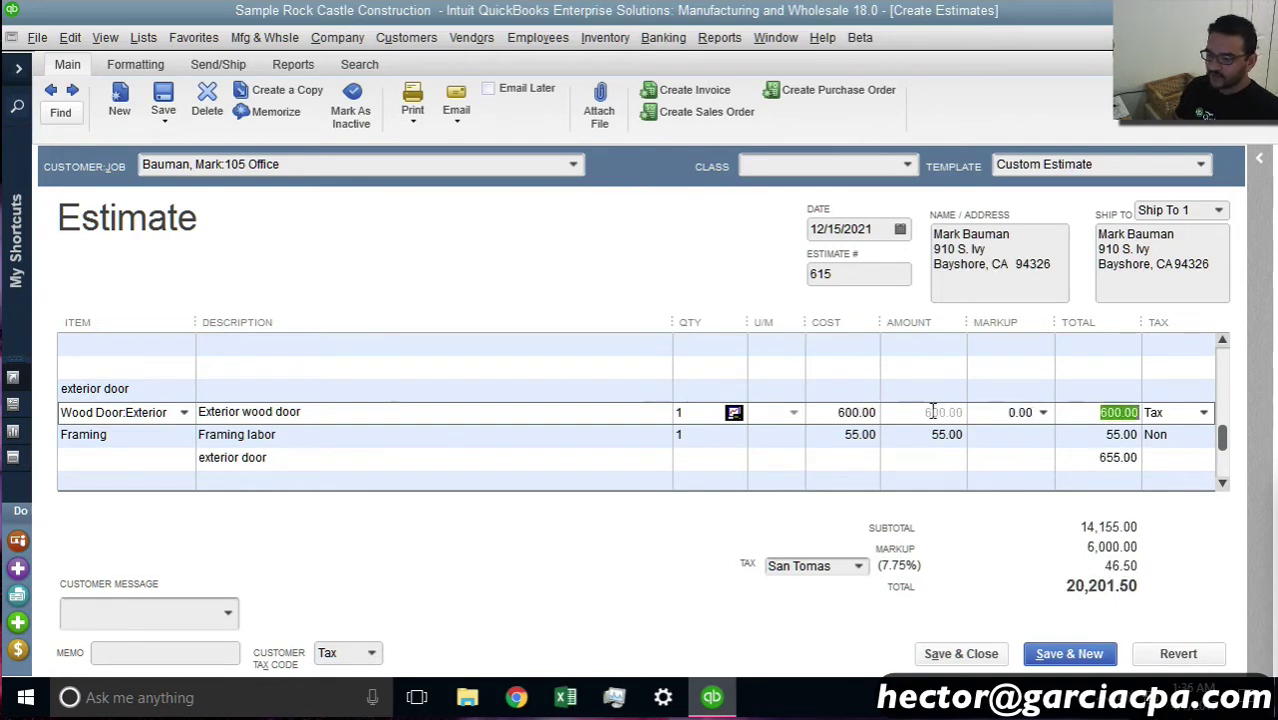
Step: Set the cost of the group's Framing line to 0 and its markup to 1,000
{"action": "key", "text": "Tab"}
{"action": "key", "text": "Tab"}
{"action": "key", "text": "Tab"}
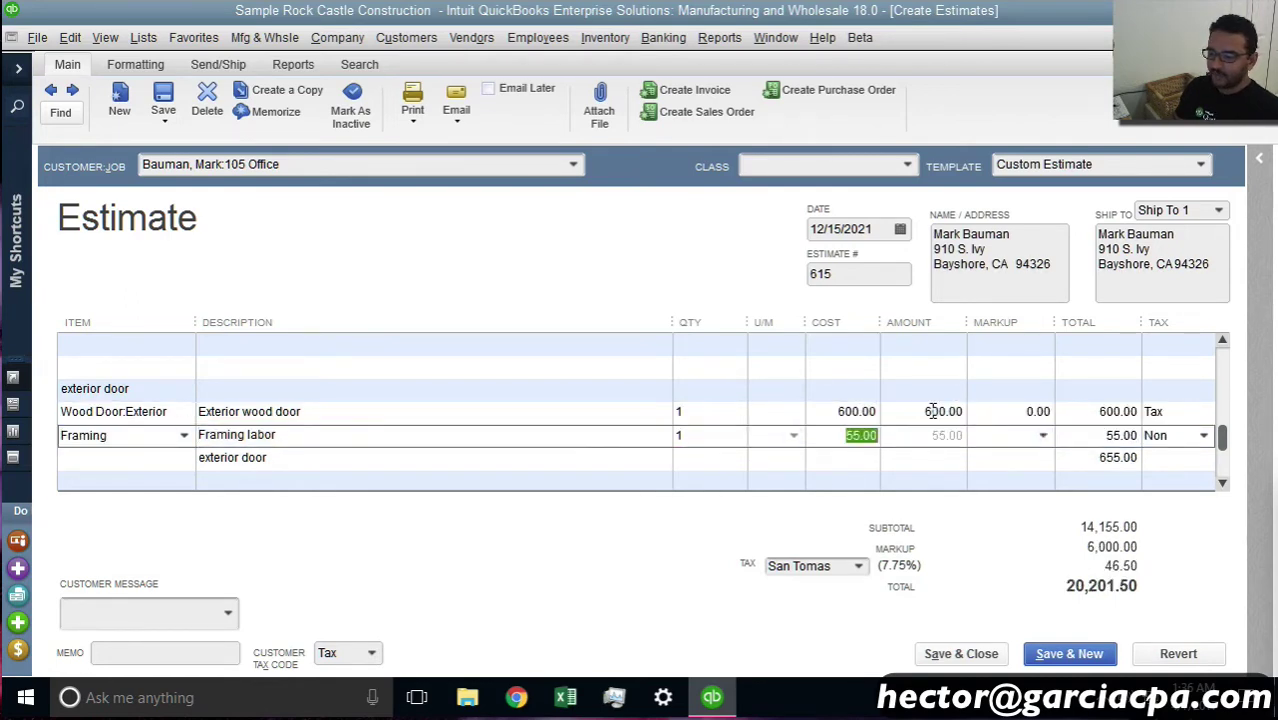
{"action": "type", "text": "0"}
{"action": "key", "text": "Tab"}
{"action": "key", "text": "Tab"}
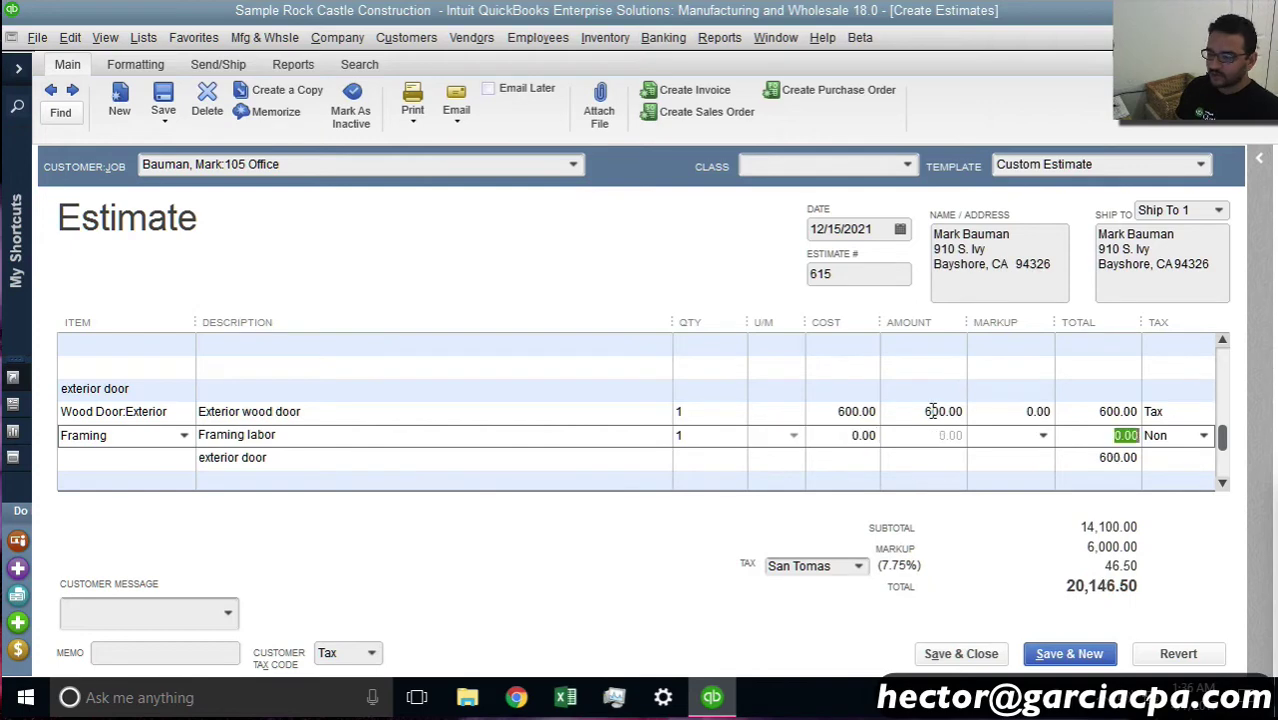
{"action": "key", "text": "shift+Tab"}
{"action": "type", "text": "1,000"}
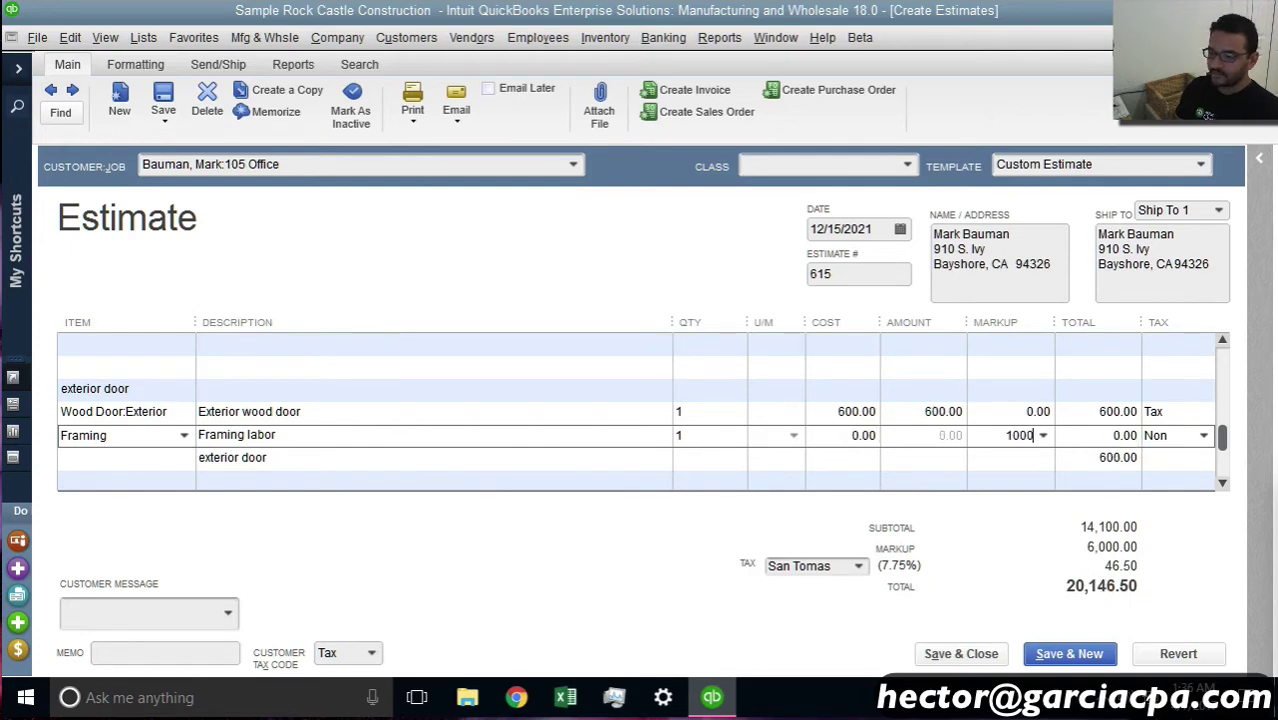
{"action": "key", "text": "Tab"}
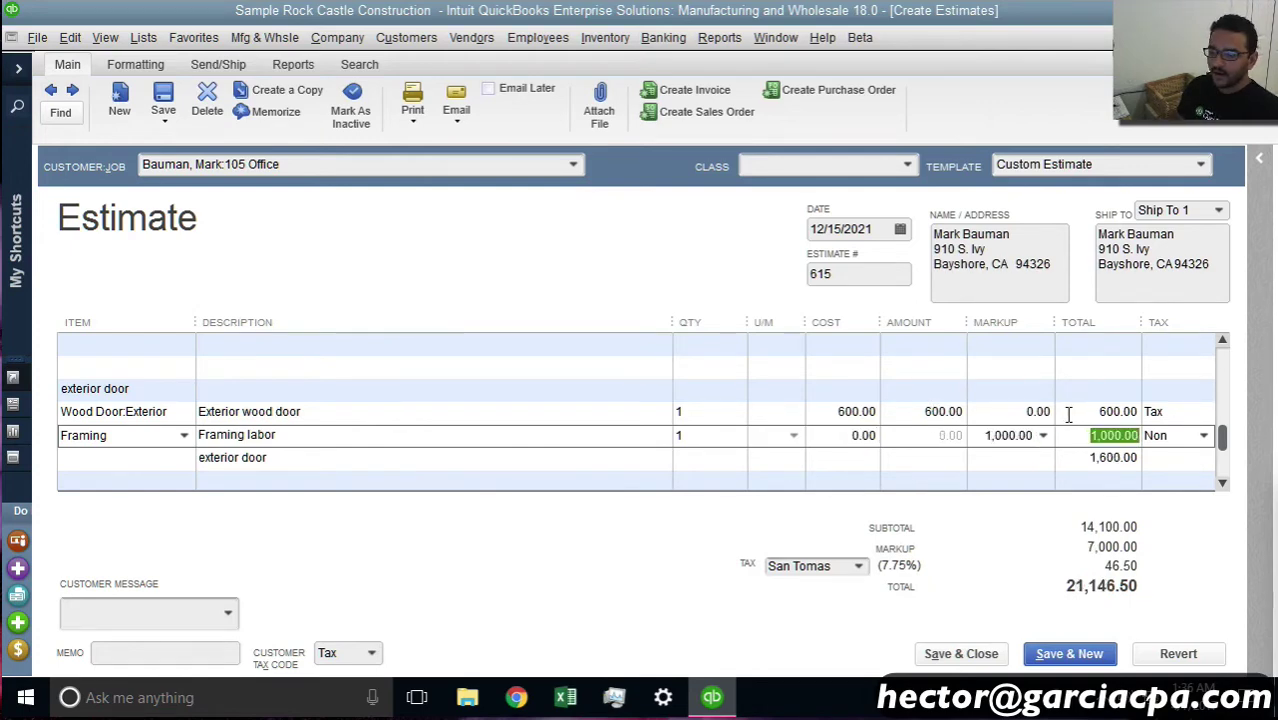
Step: Change the markup of the group's Wood Door:Exterior line to -600
{"action": "left_click", "coordinate": [1030, 412]}
{"action": "key", "text": "BackSpace"}
{"action": "key", "text": "BackSpace"}
{"action": "key", "text": "BackSpace"}
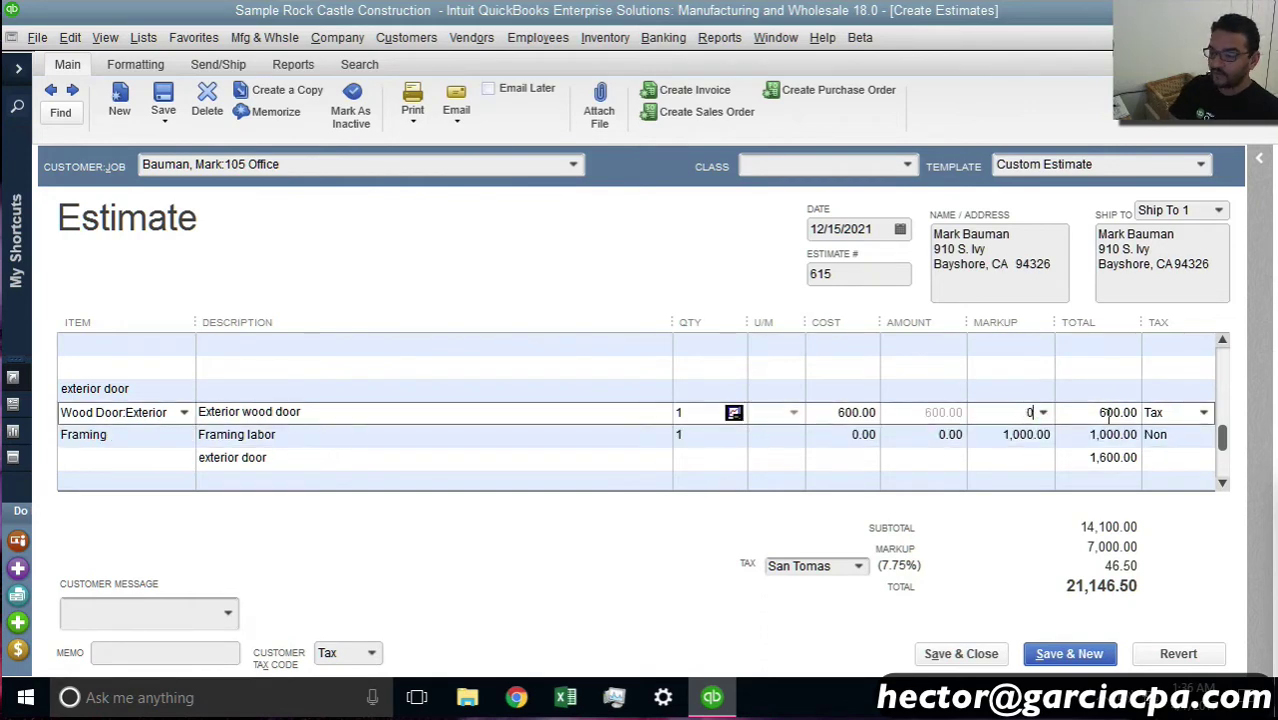
{"action": "type", "text": "-6"}
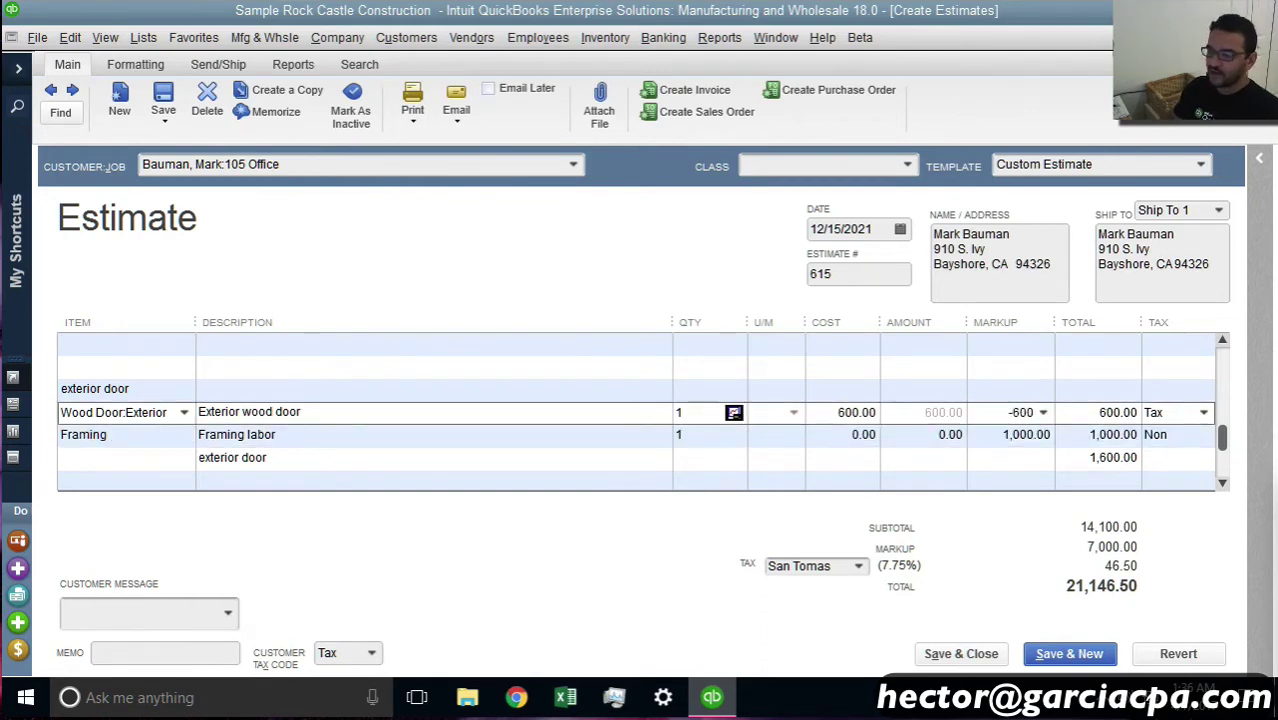
{"action": "type", "text": "00"}
{"action": "key", "text": "Tab"}
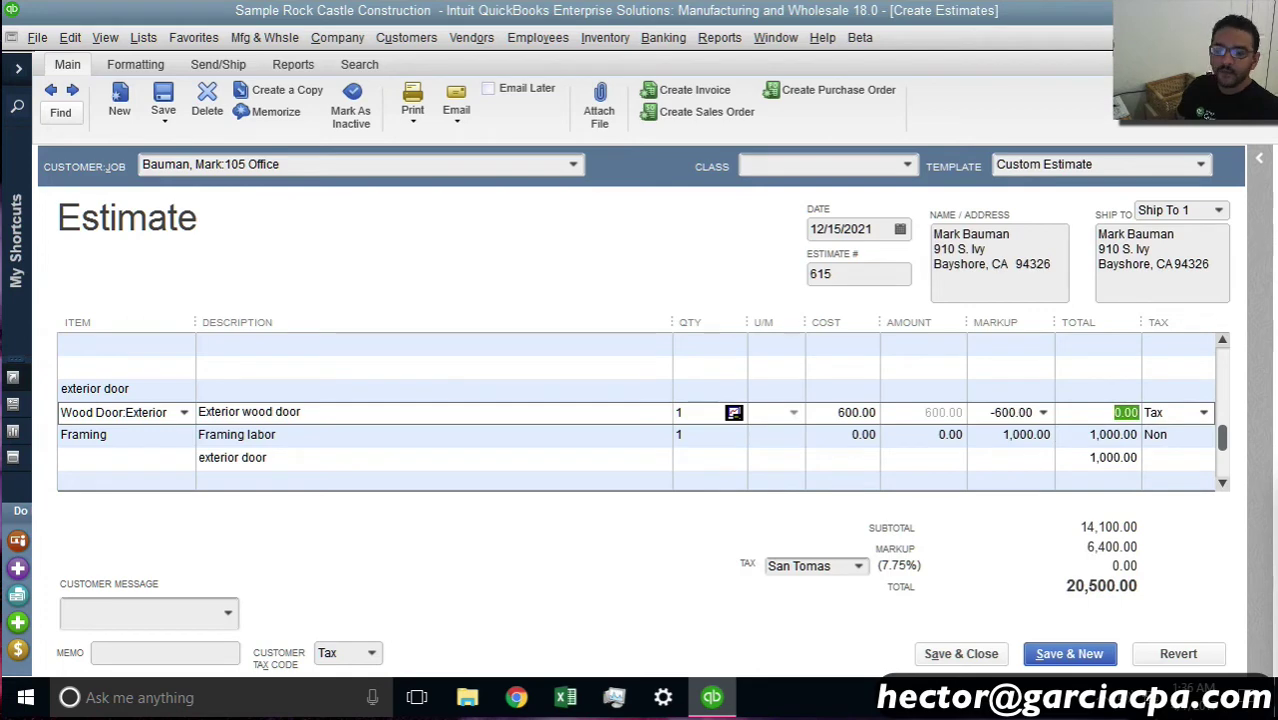
Step: Open the estimate's print options
{"action": "left_click", "coordinate": [412, 123]}
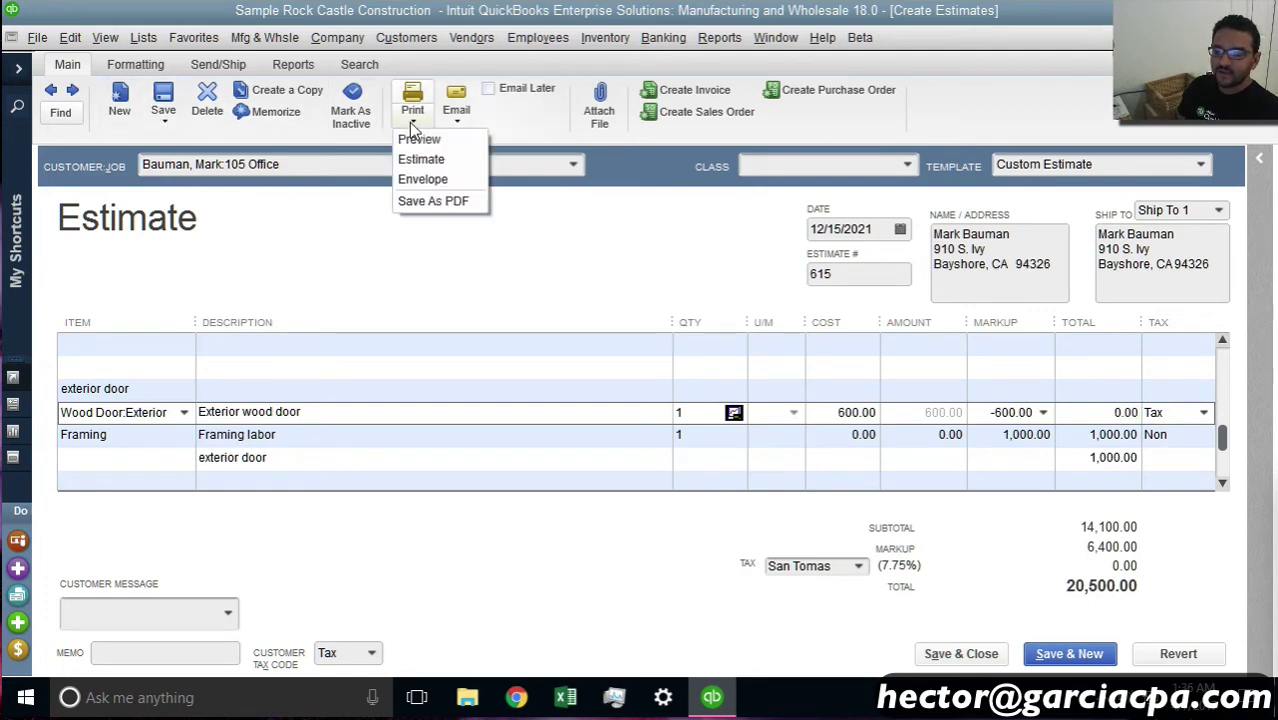
Step: Check the print preview of the estimate, zoomed in on its line items, and return to the form
{"action": "left_click", "coordinate": [432, 139]}
{"action": "left_click", "coordinate": [322, 402]}
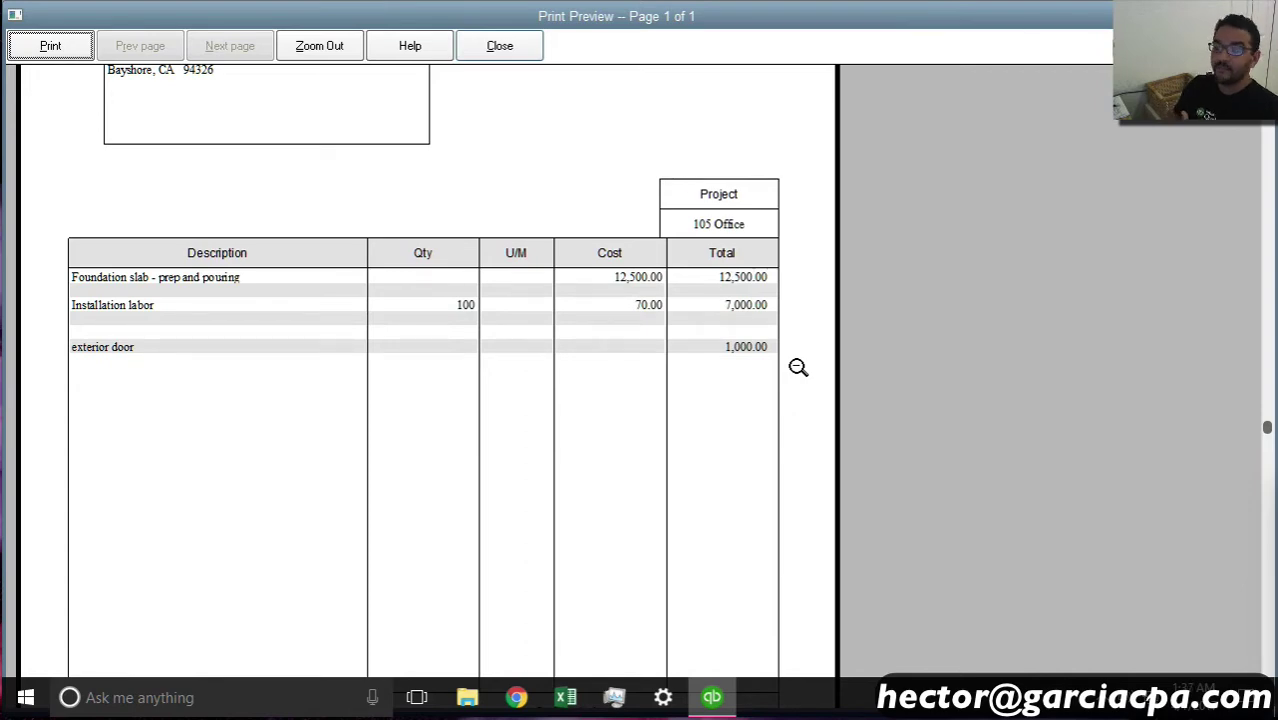
{"action": "left_click", "coordinate": [489, 57]}
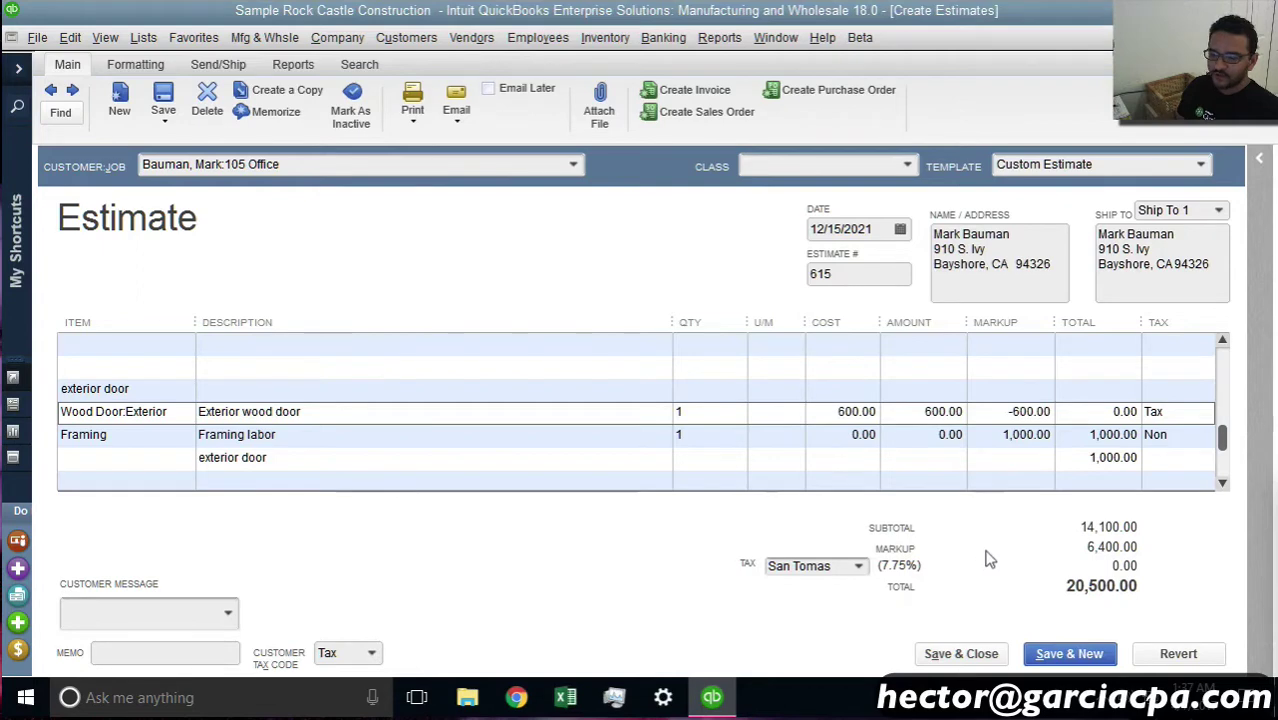
Step: Save the estimate and skip the spelling check
{"action": "left_click", "coordinate": [174, 97]}
{"action": "left_click", "coordinate": [563, 236]}
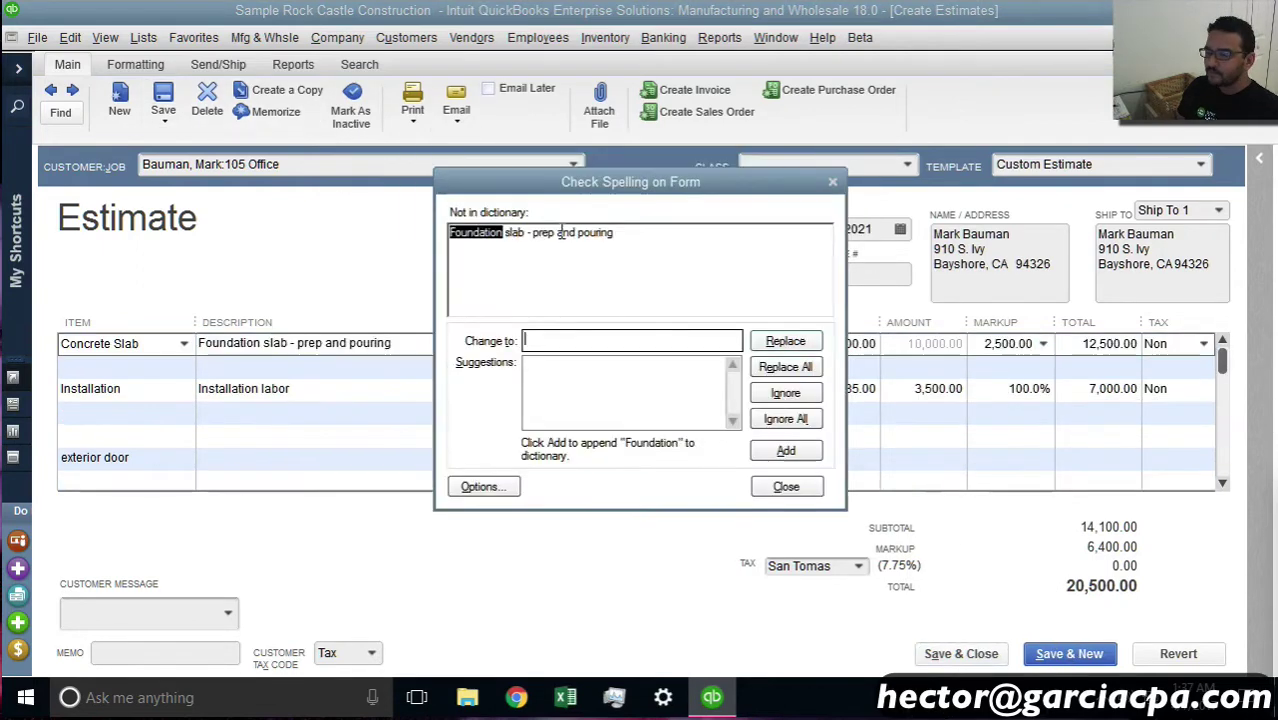
{"action": "left_click", "coordinate": [785, 484]}
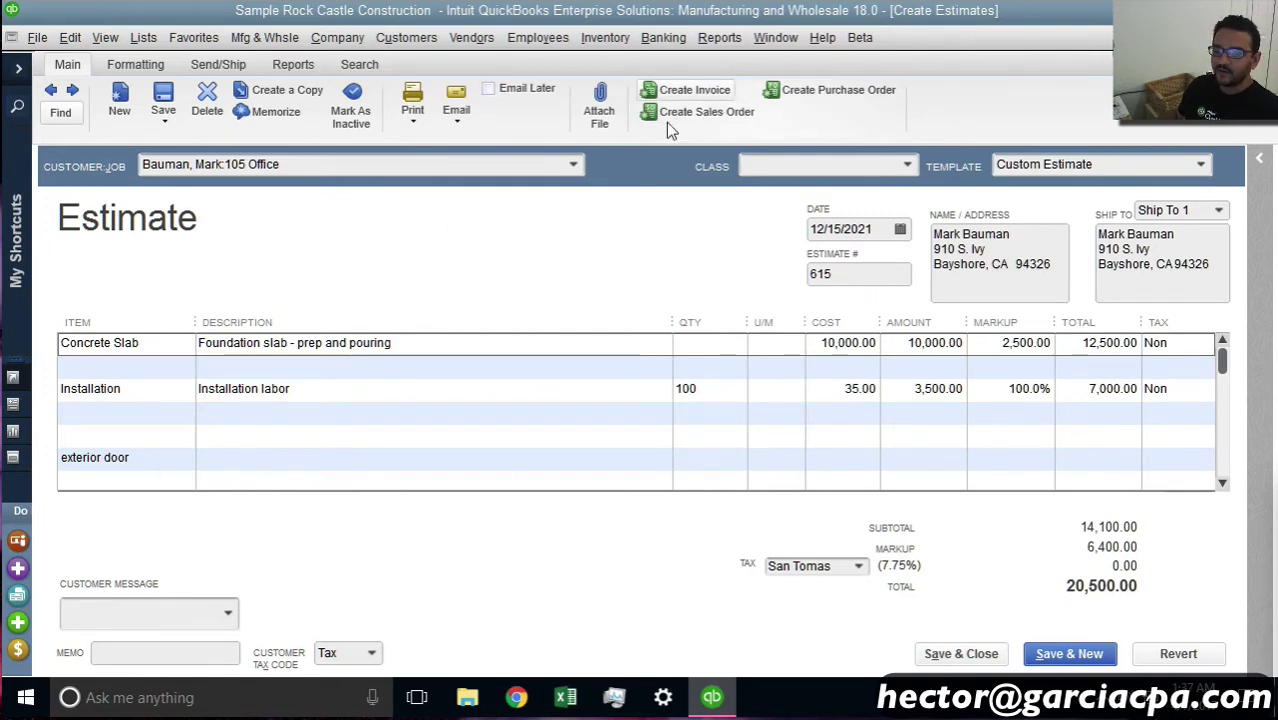
Step: Delete the blank line below Concrete Slab and the two blank lines below Installation on the estimate
{"action": "left_click", "coordinate": [89, 371]}
{"action": "right_click", "coordinate": [93, 371]}
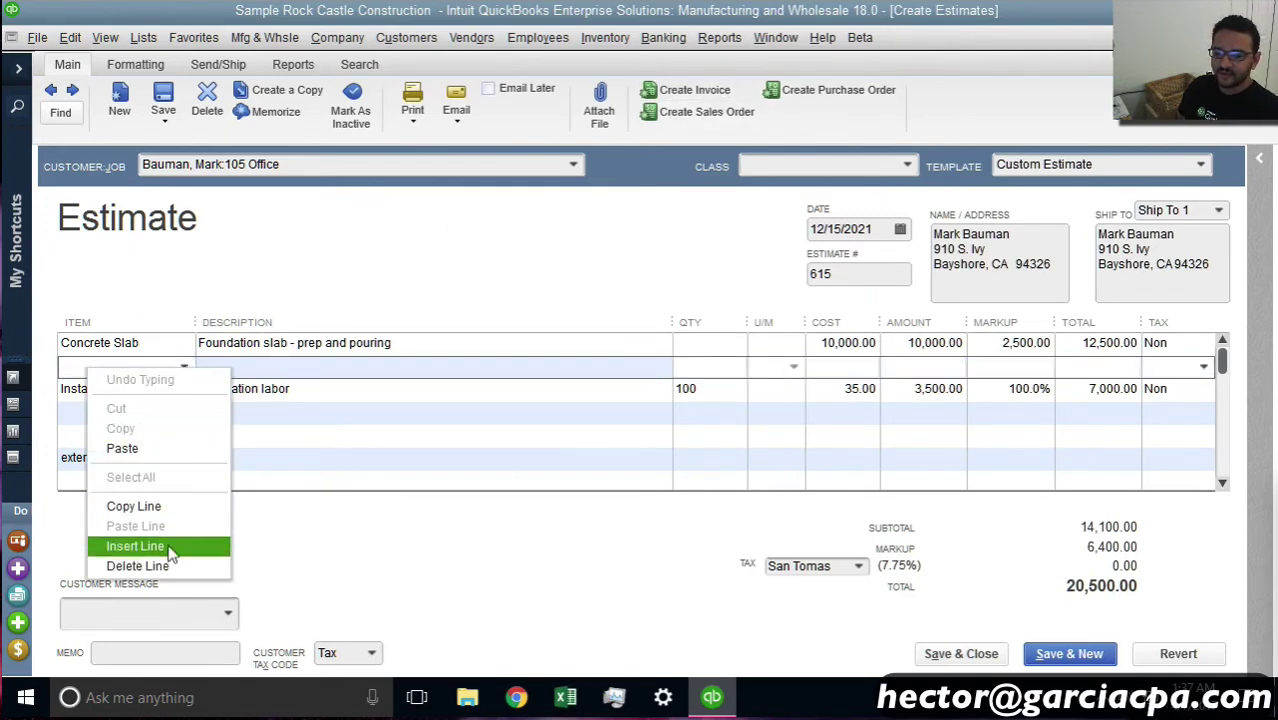
{"action": "left_click", "coordinate": [137, 566]}
{"action": "left_click", "coordinate": [98, 388]}
{"action": "right_click", "coordinate": [98, 386]}
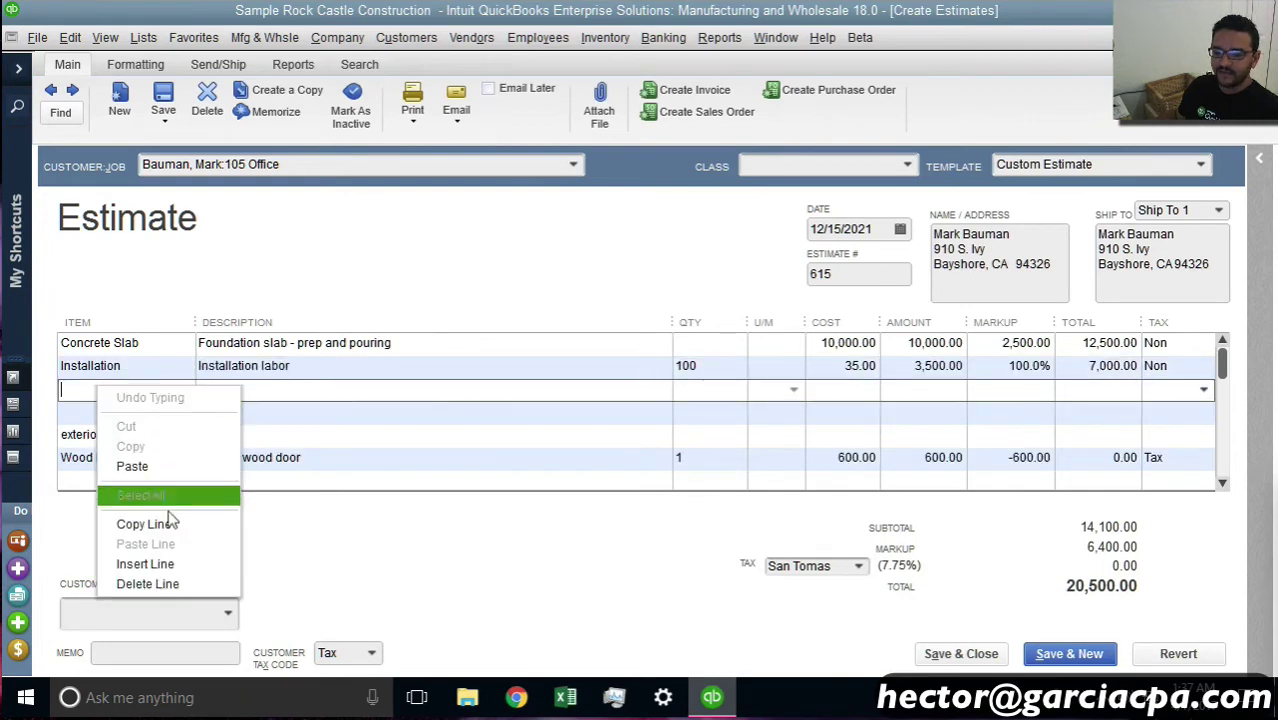
{"action": "left_click", "coordinate": [174, 576]}
{"action": "right_click", "coordinate": [97, 390]}
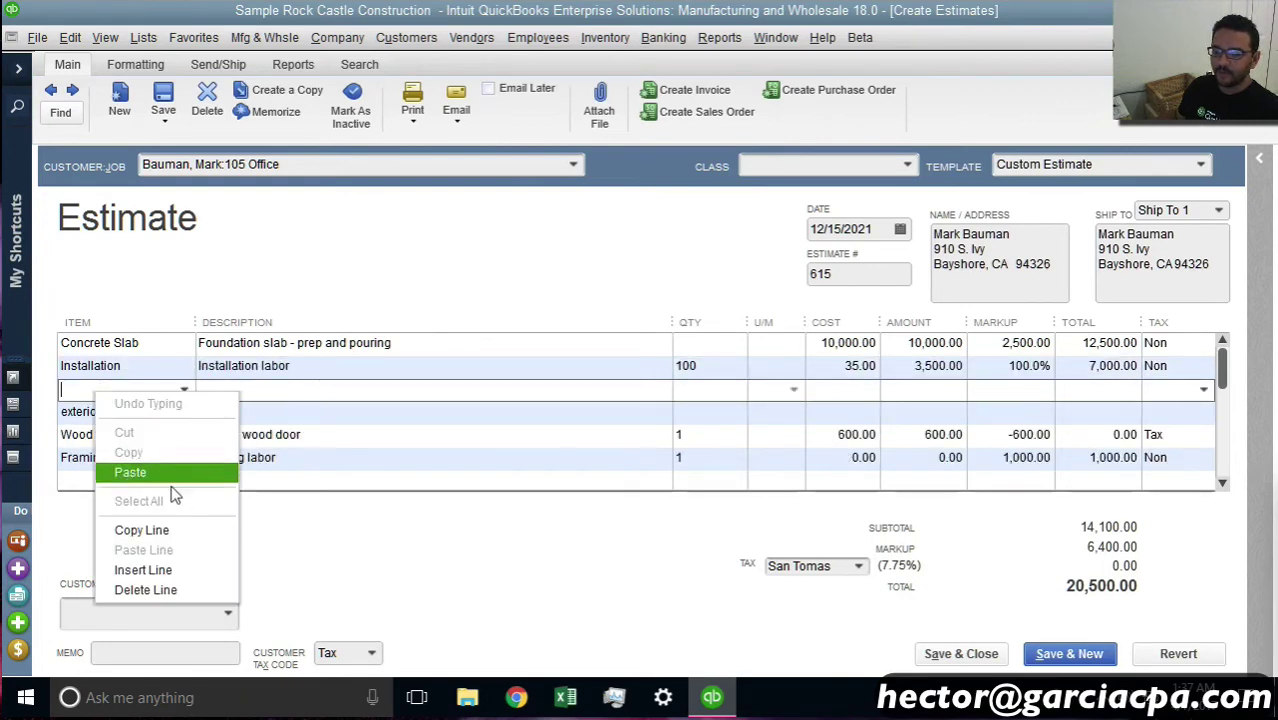
{"action": "left_click", "coordinate": [186, 577]}
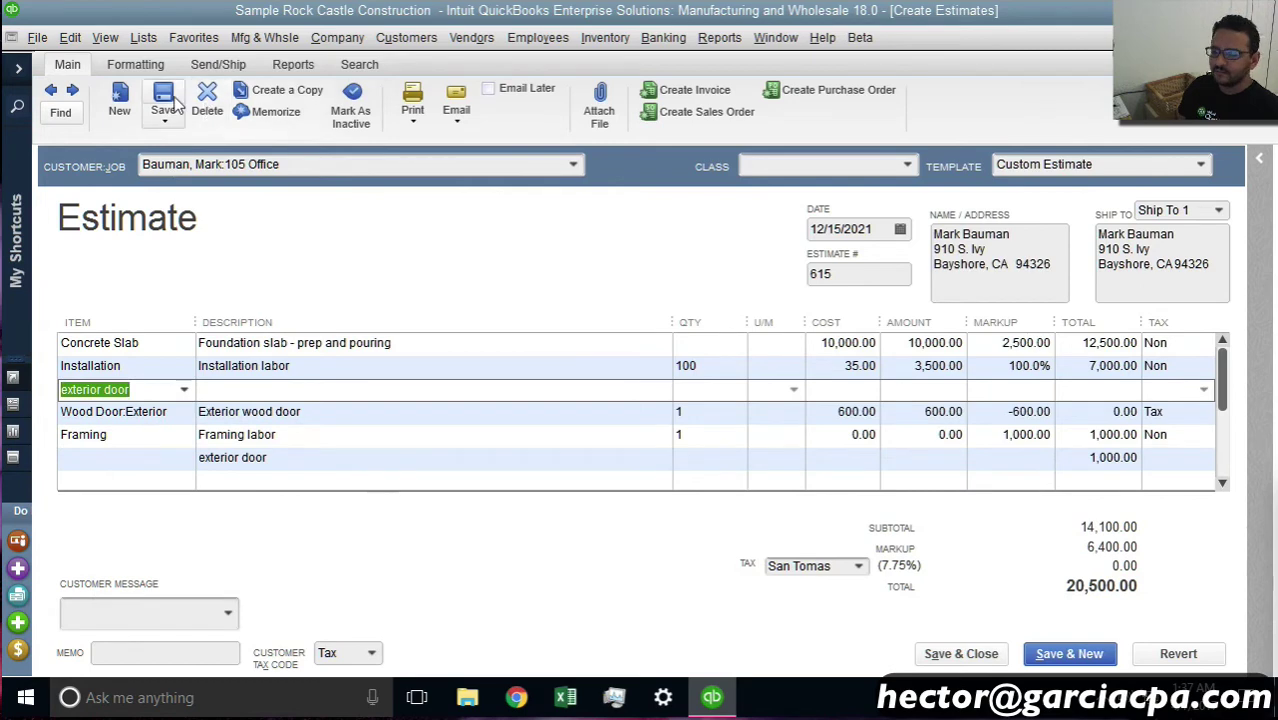
Step: Save the cleaned-up estimate without making any spelling corrections
{"action": "left_click", "coordinate": [172, 102]}
{"action": "left_click", "coordinate": [548, 240]}
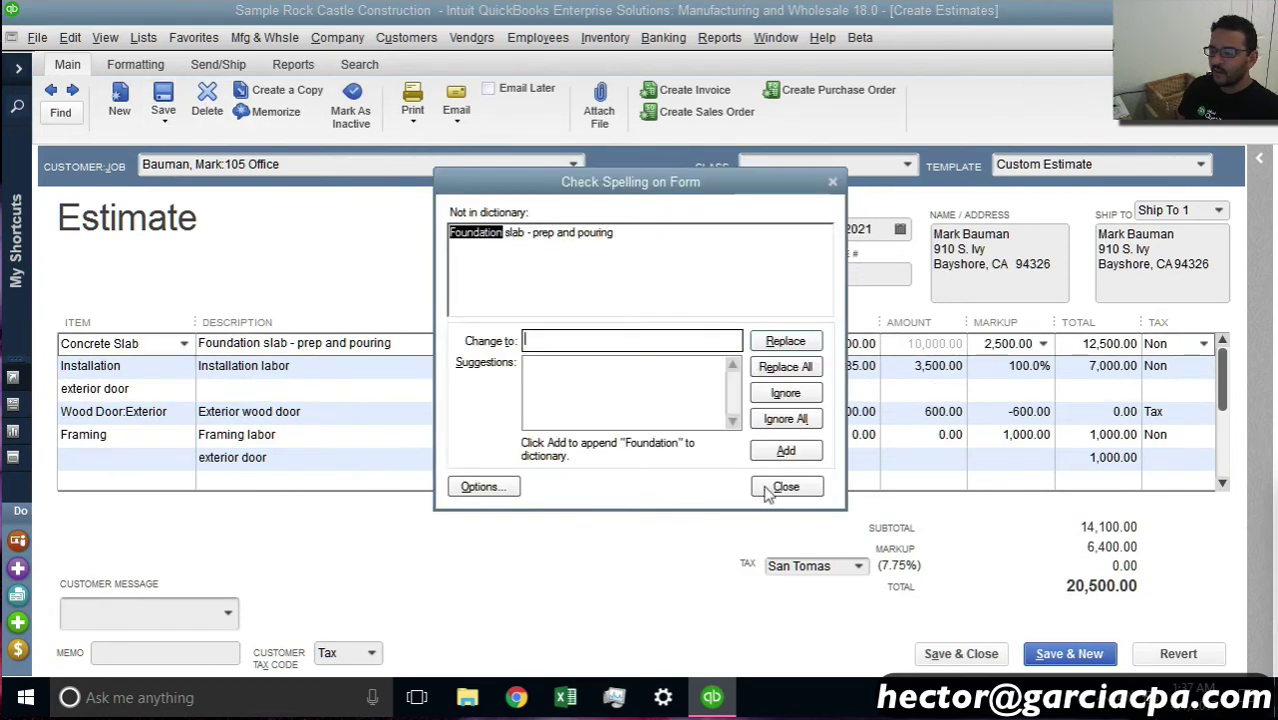
{"action": "left_click", "coordinate": [772, 487]}
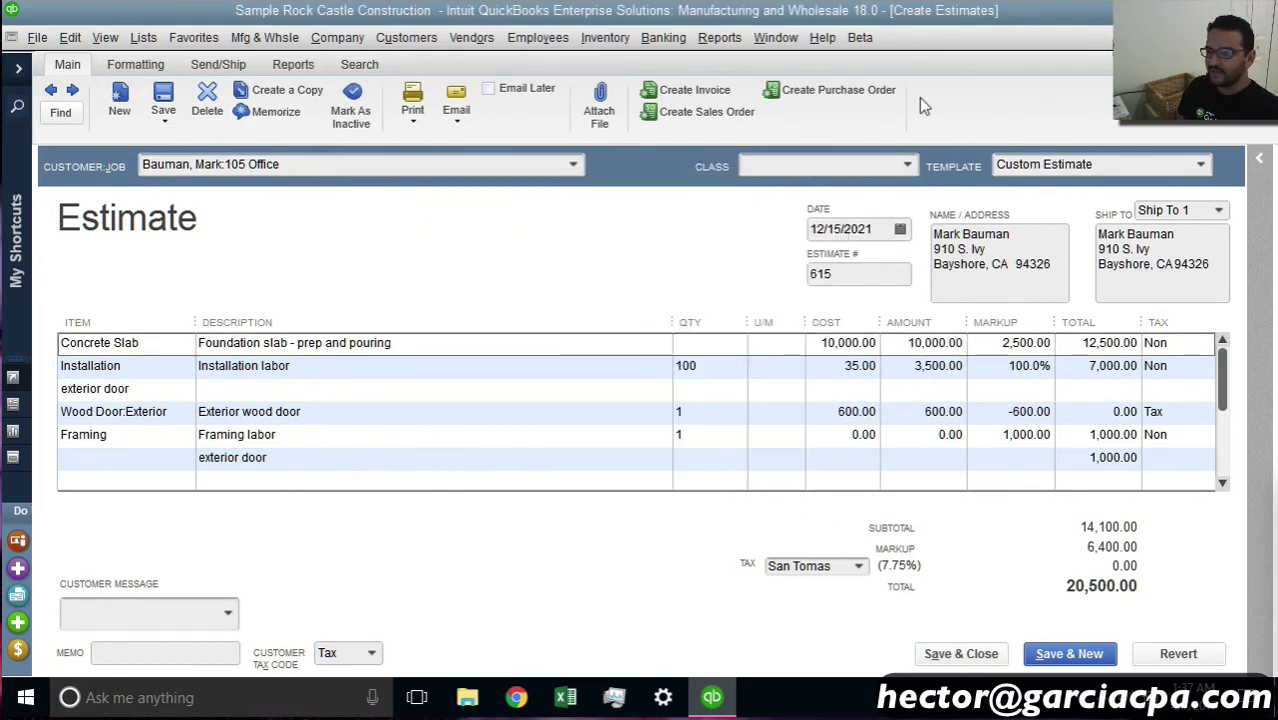
Step: Create a progress invoice from the estimate for selected items or for different percentages of each item
{"action": "left_click", "coordinate": [689, 95]}
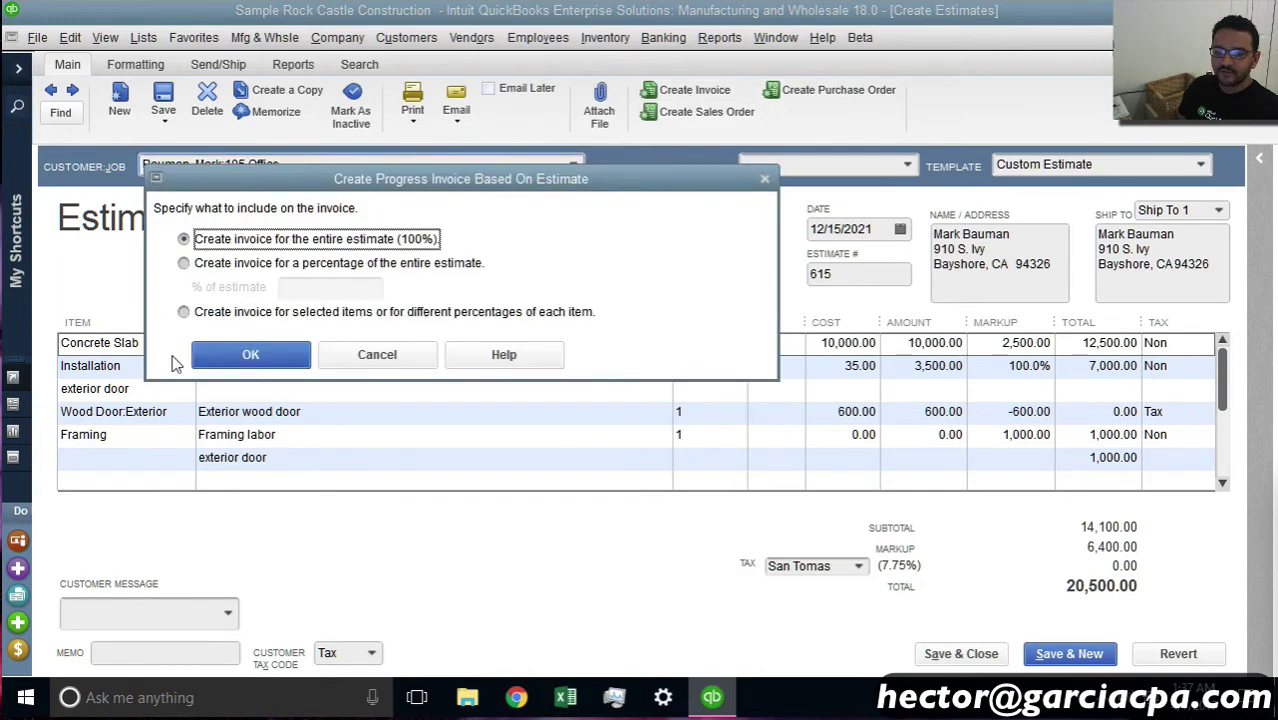
{"action": "left_click", "coordinate": [289, 318]}
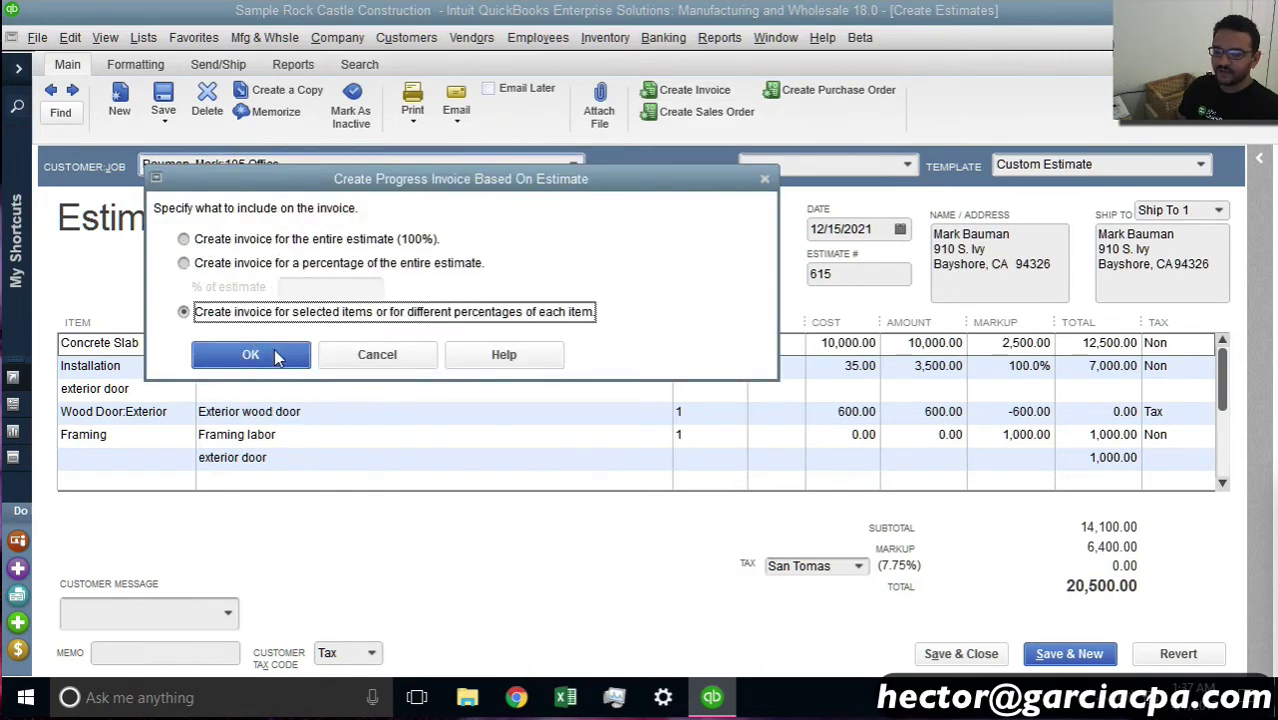
{"action": "left_click", "coordinate": [268, 355]}
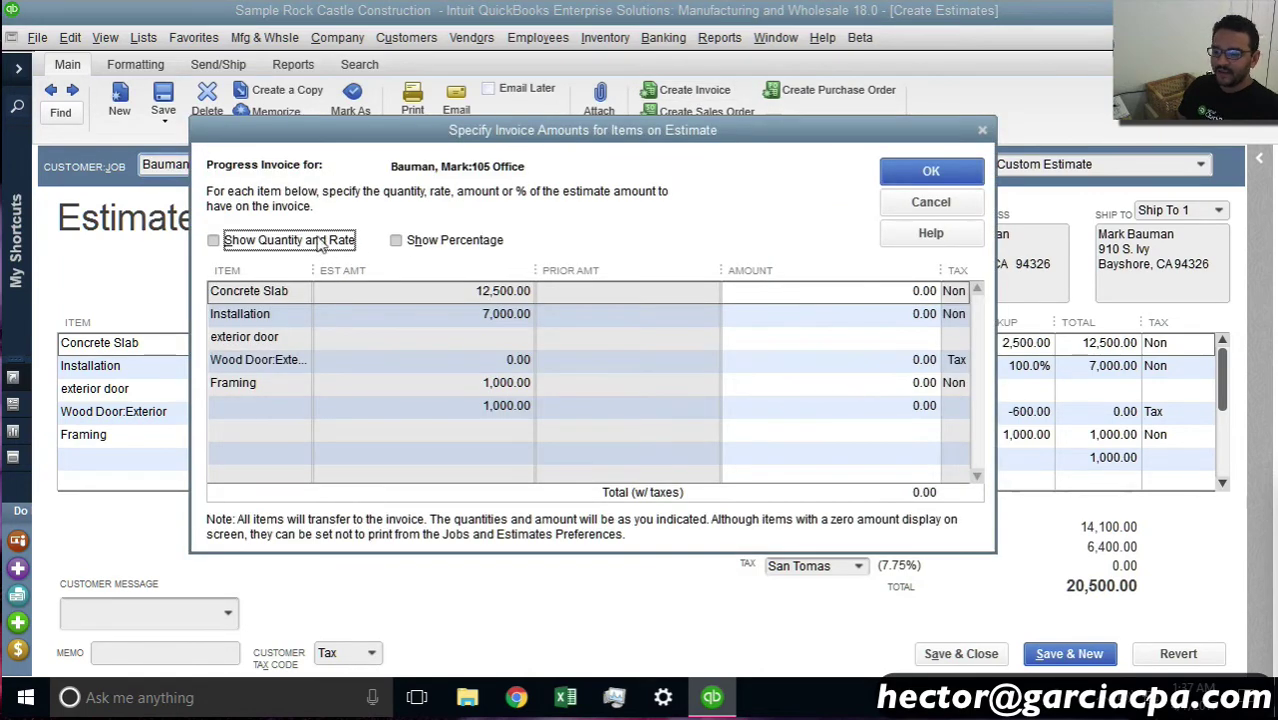
Step: Show quantity, rate and percentage for the progress invoice, and bill 40% of Concrete Slab and 50% of Installation
{"action": "left_click", "coordinate": [325, 242]}
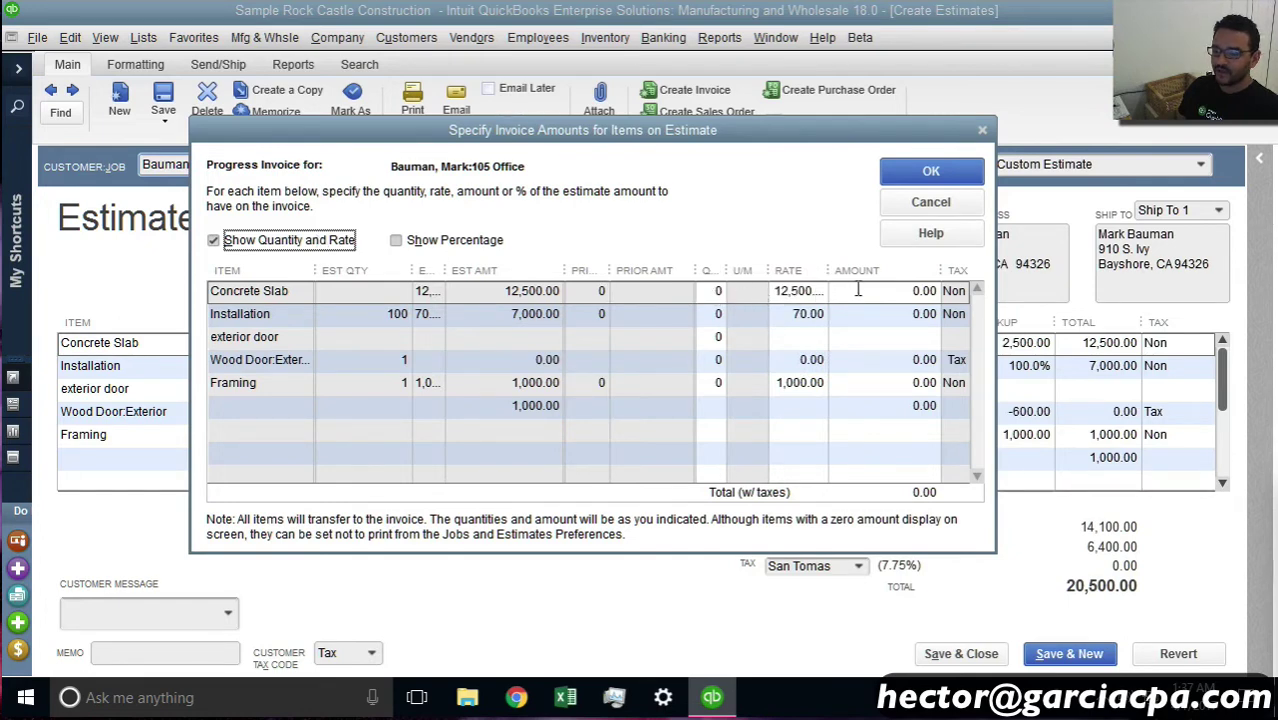
{"action": "left_click", "coordinate": [456, 244]}
{"action": "left_click", "coordinate": [839, 291]}
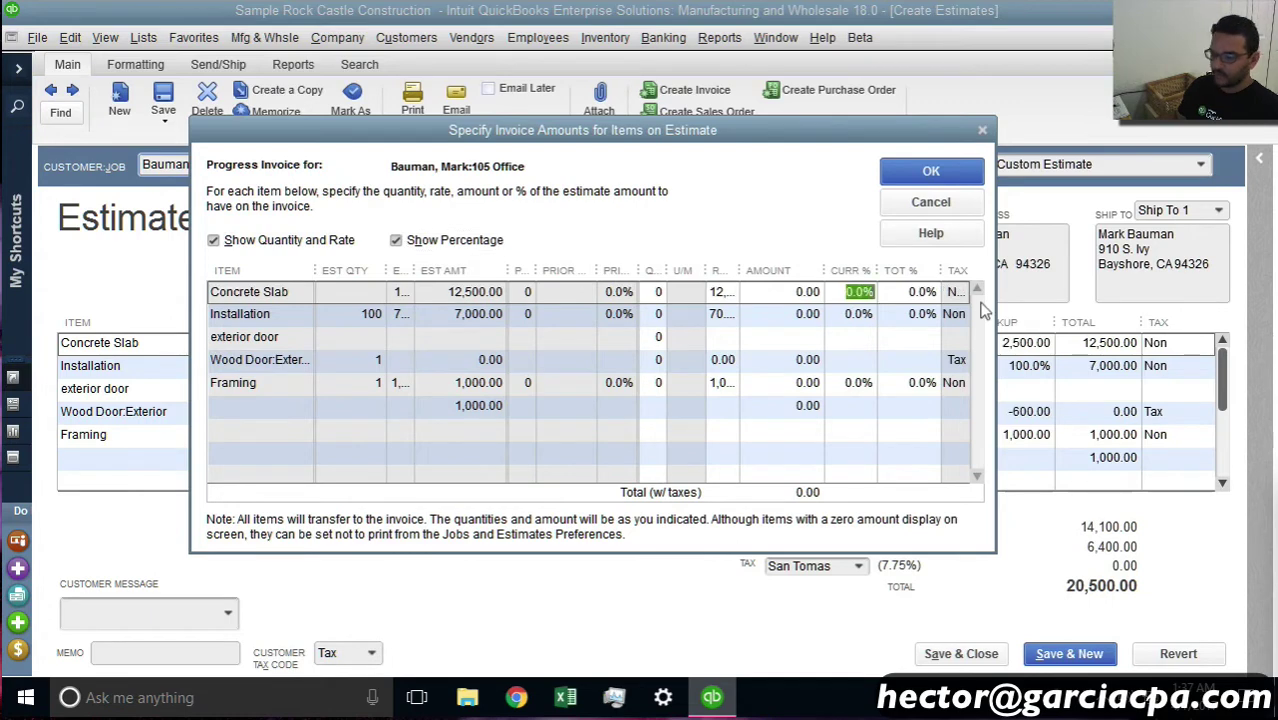
{"action": "type", "text": "40"}
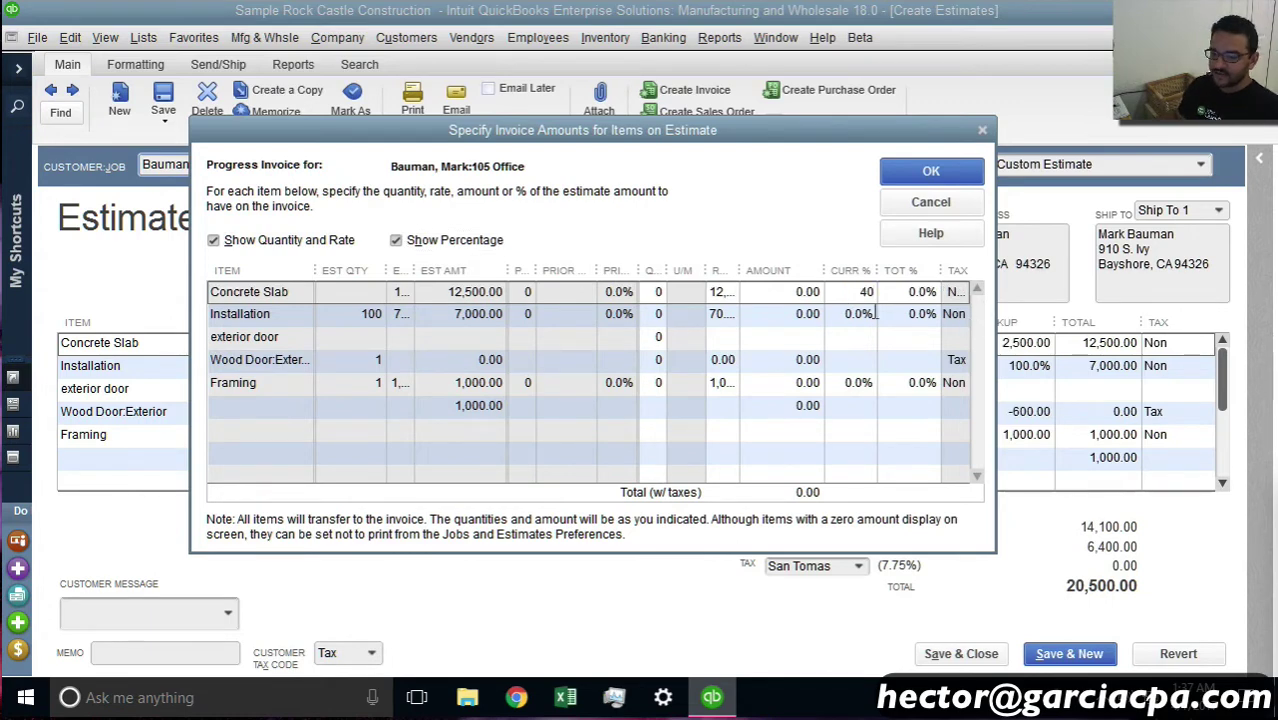
{"action": "left_click", "coordinate": [840, 313]}
{"action": "type", "text": "50"}
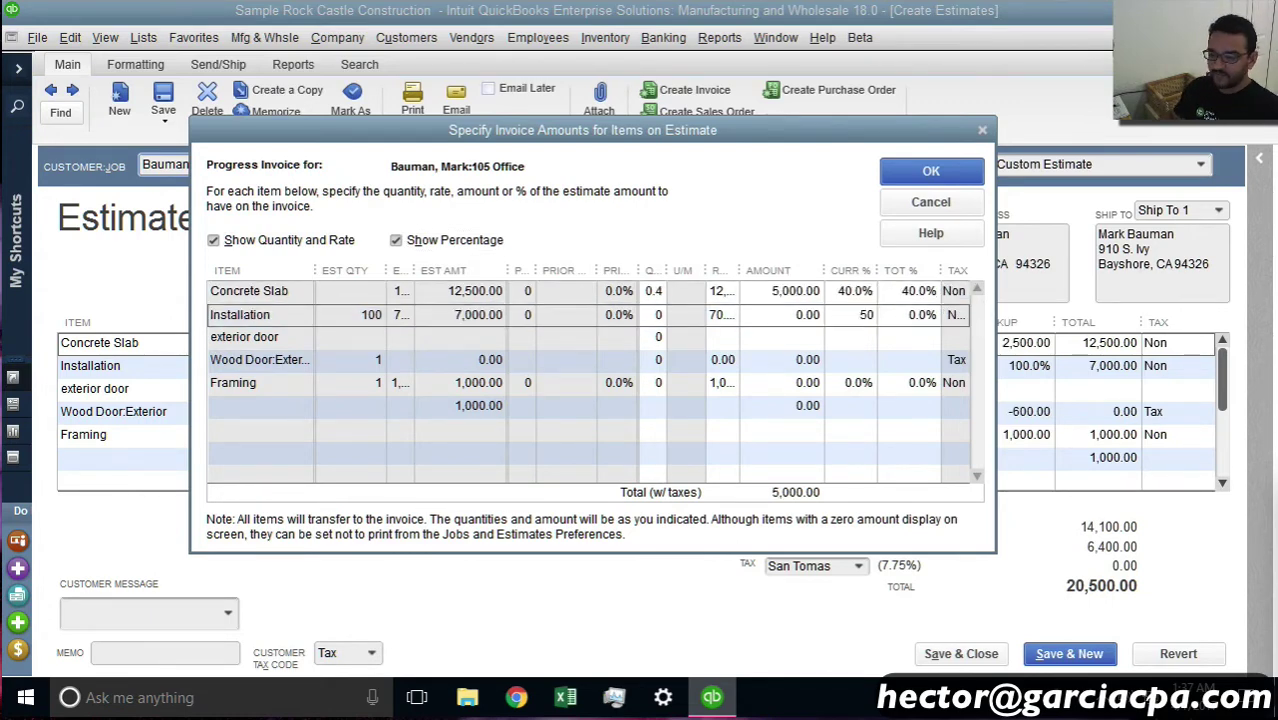
{"action": "key", "text": "Tab"}
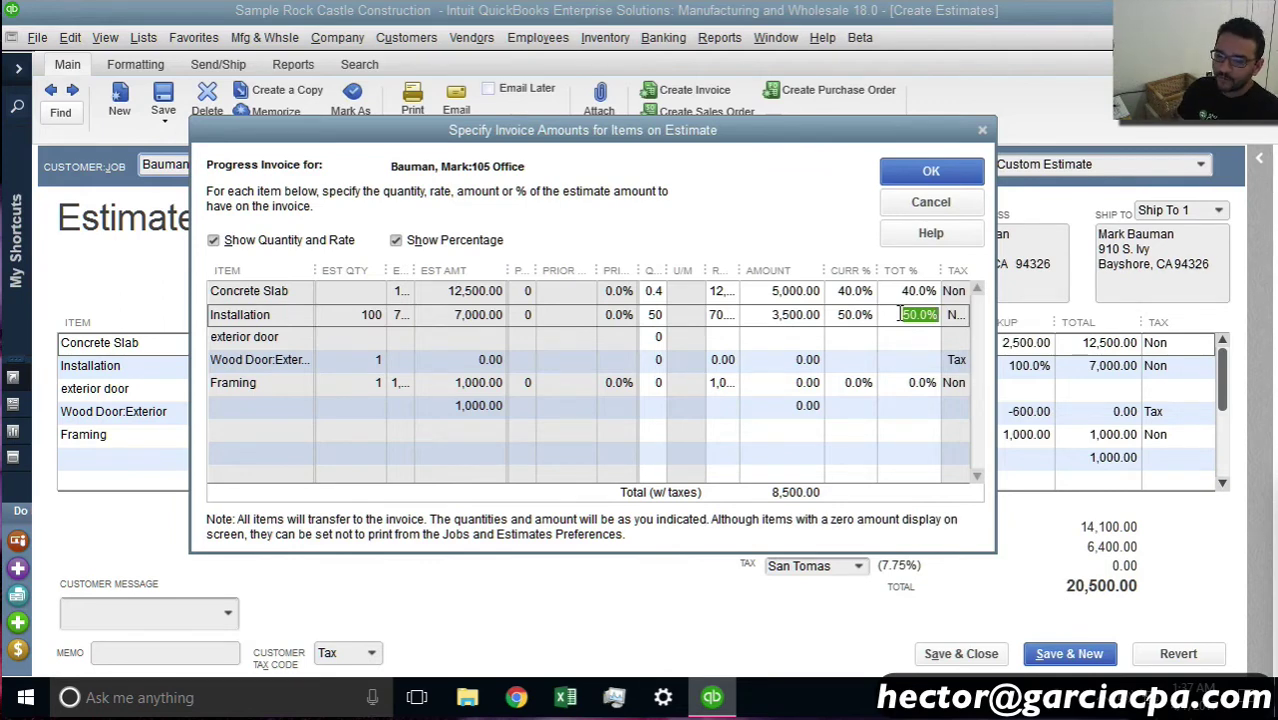
Step: Set the quantity of the exterior wood door item to 1 and generate the progress invoice
{"action": "left_click", "coordinate": [281, 366]}
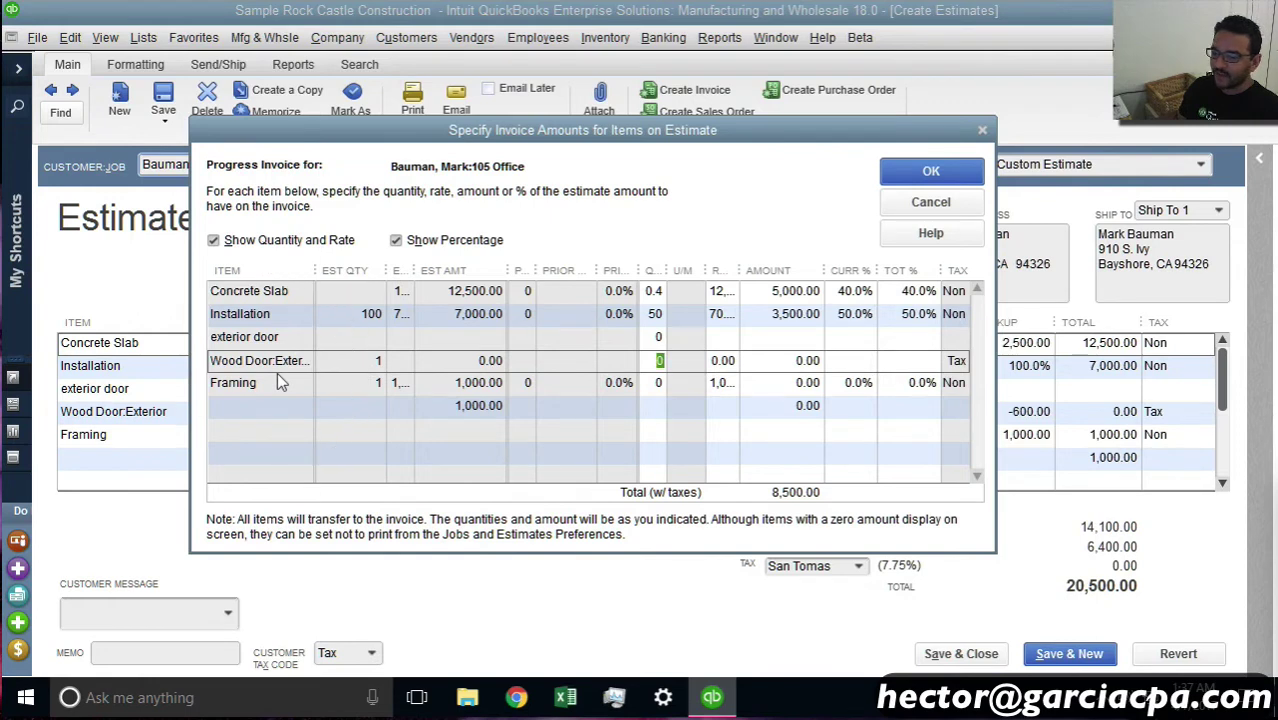
{"action": "left_click", "coordinate": [279, 383]}
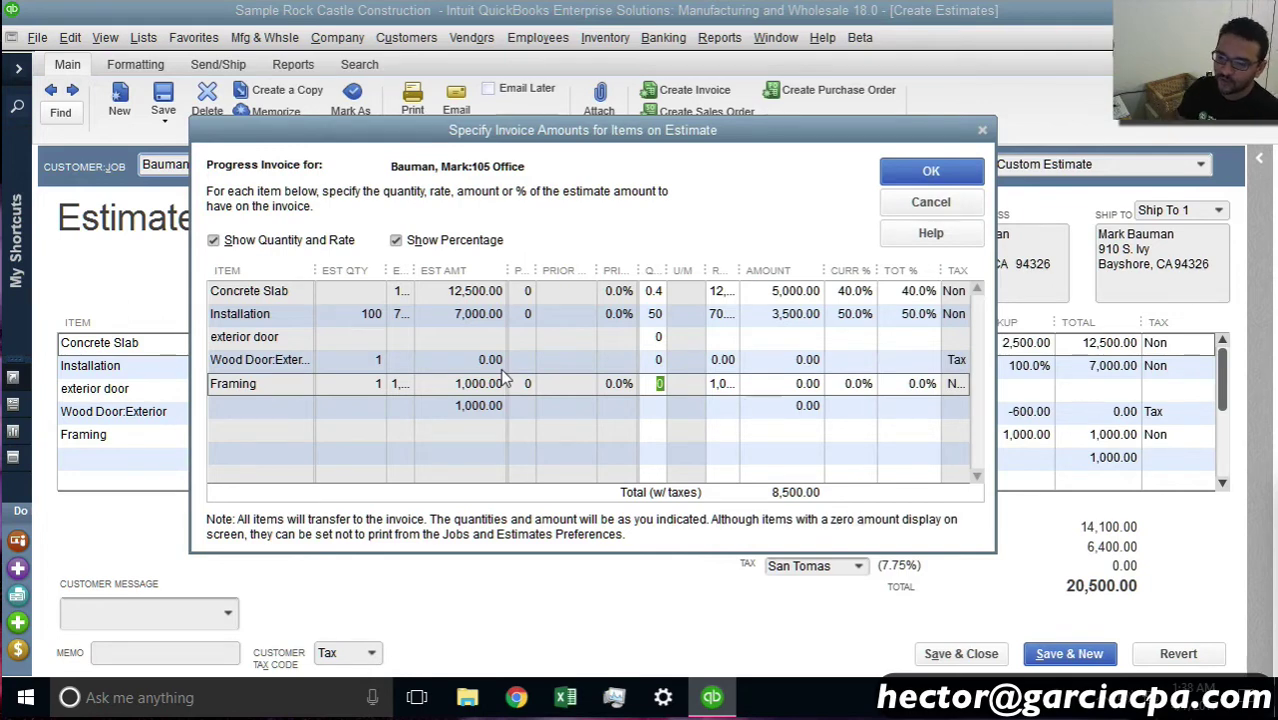
{"action": "left_click", "coordinate": [656, 361]}
{"action": "type", "text": "1"}
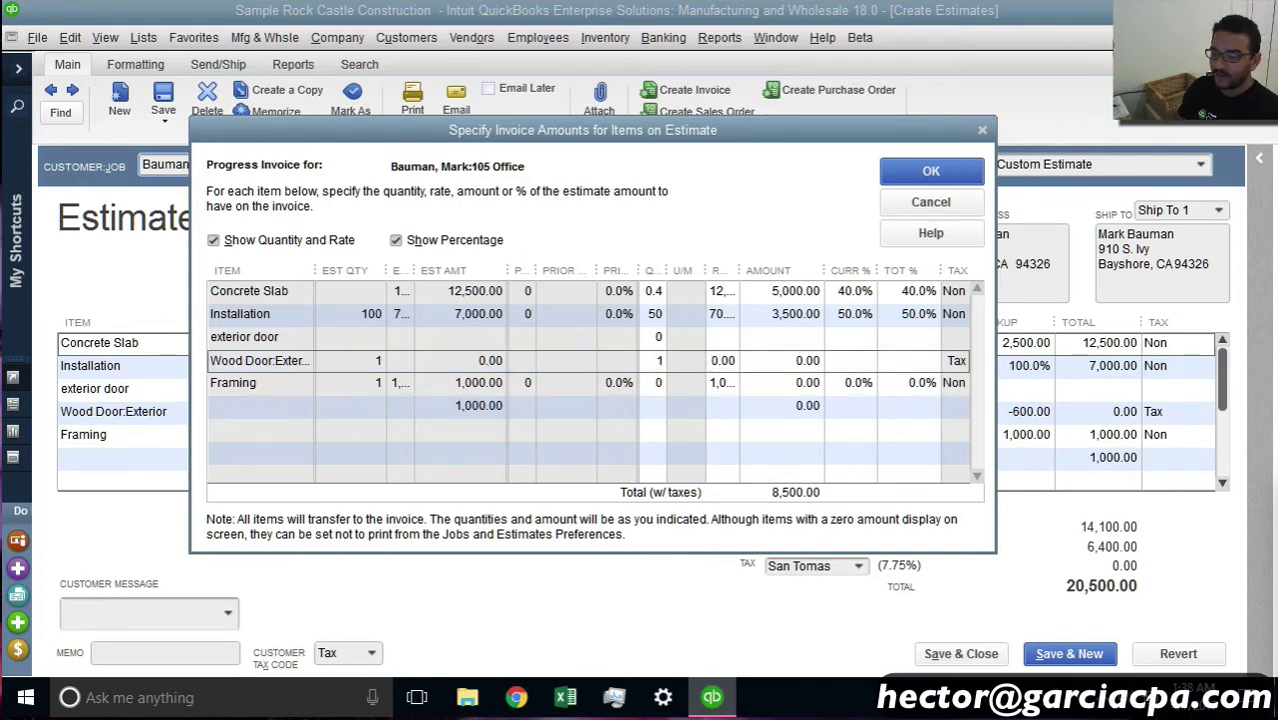
{"action": "left_click", "coordinate": [713, 364]}
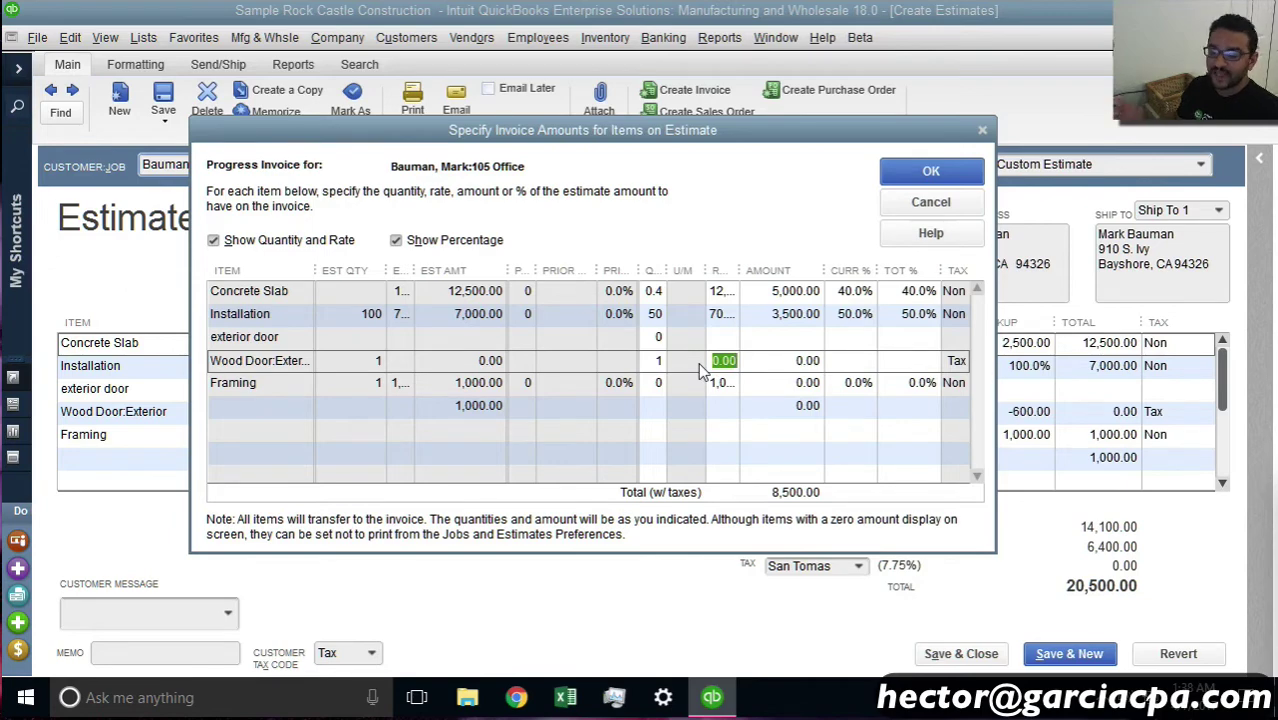
{"action": "left_click", "coordinate": [938, 172]}
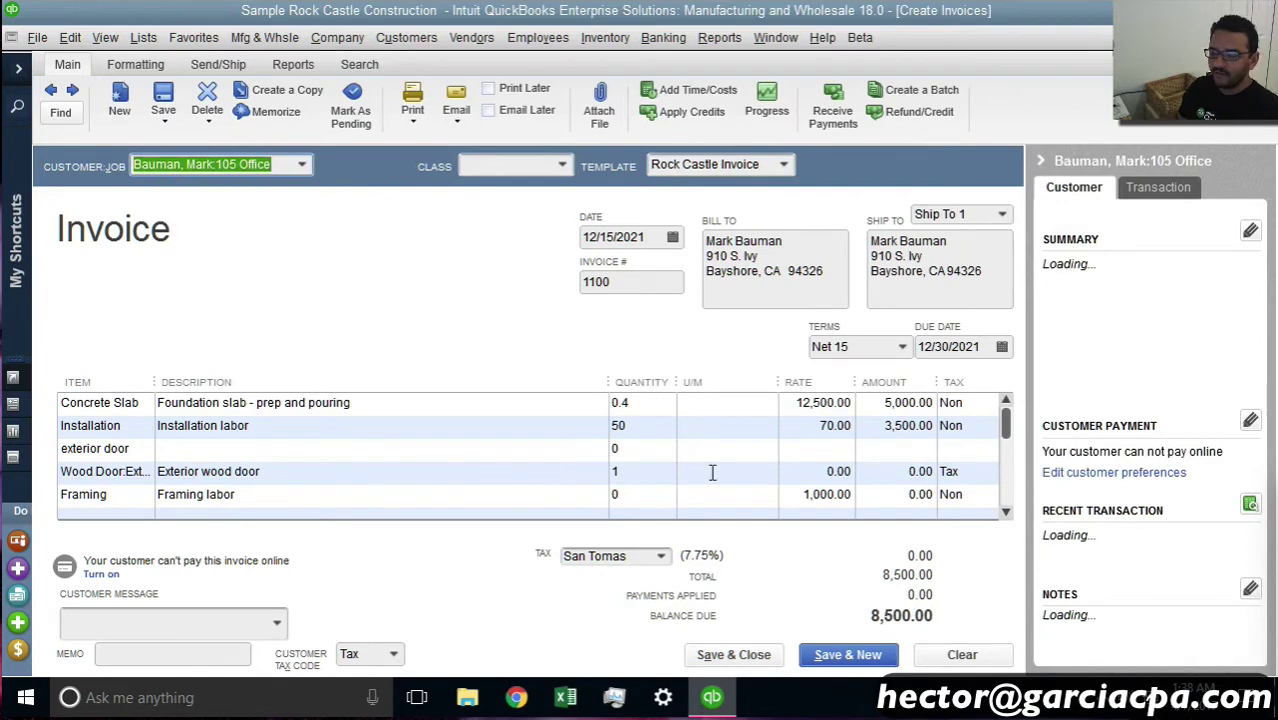
Step: Review the wood door, framing, installation and concrete slab lines on the invoice, dismissing the cash basis notice
{"action": "left_click", "coordinate": [624, 473]}
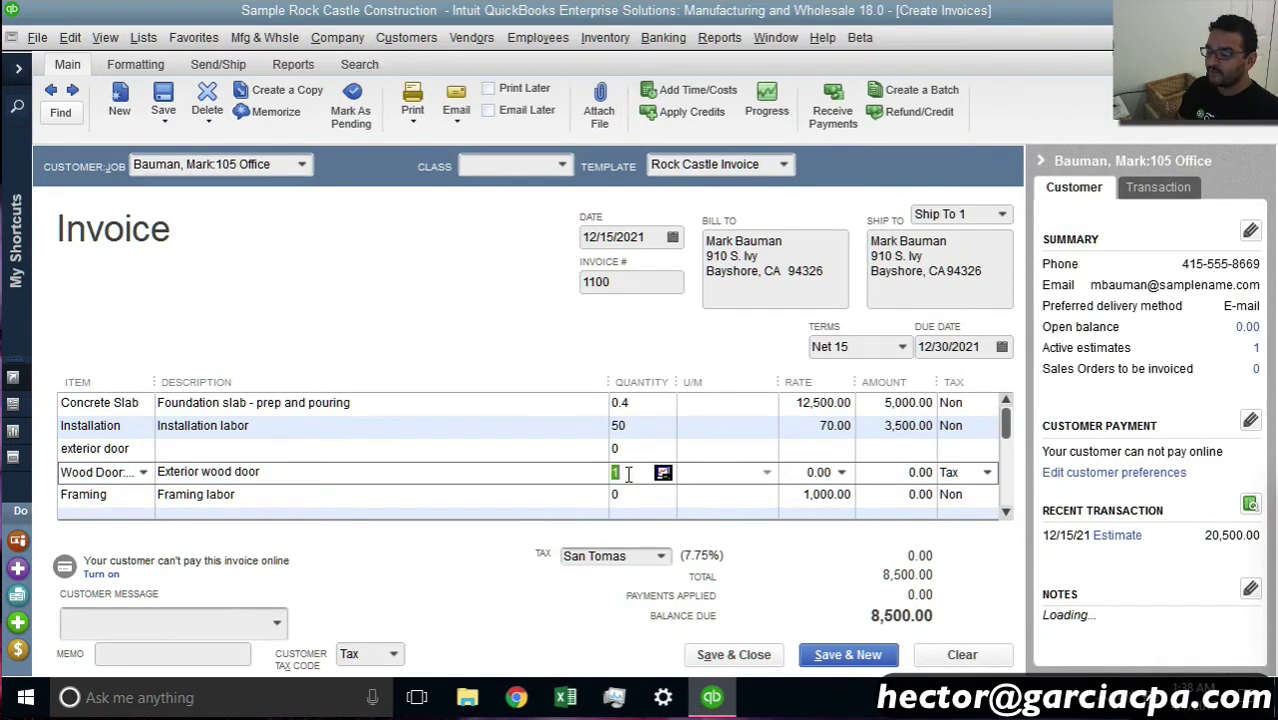
{"action": "left_click", "coordinate": [812, 474]}
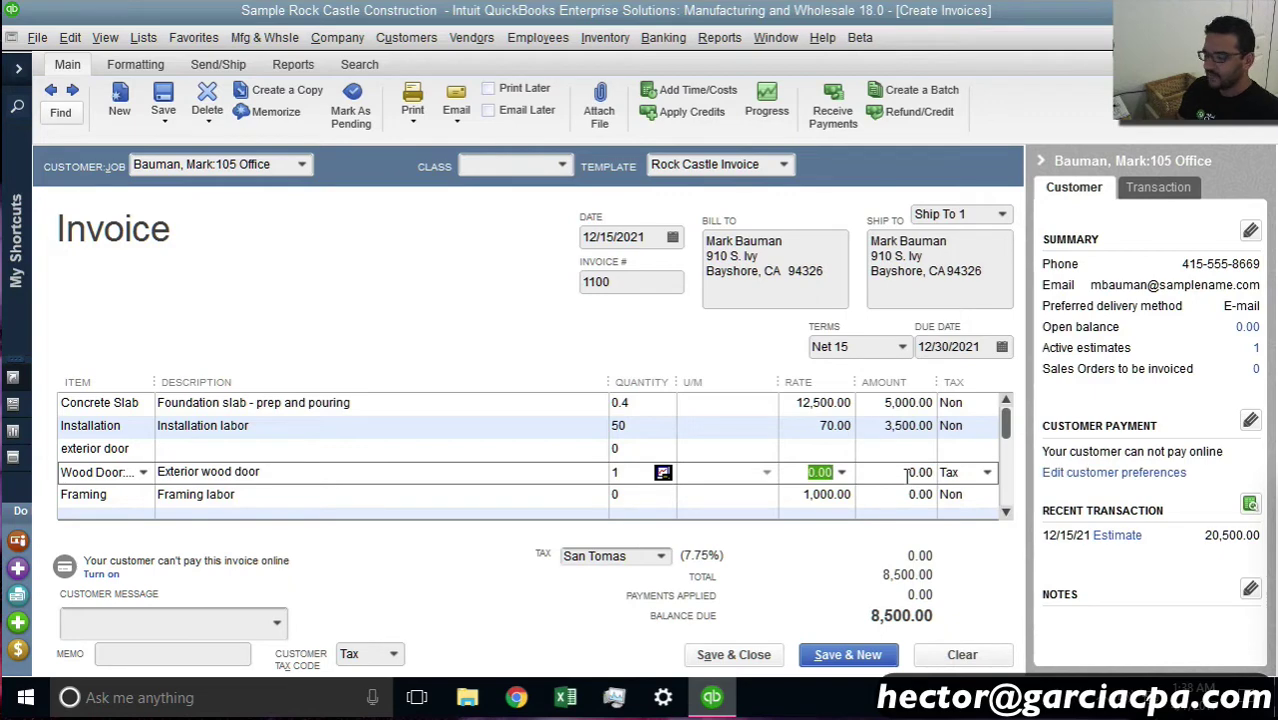
{"action": "left_click", "coordinate": [641, 496]}
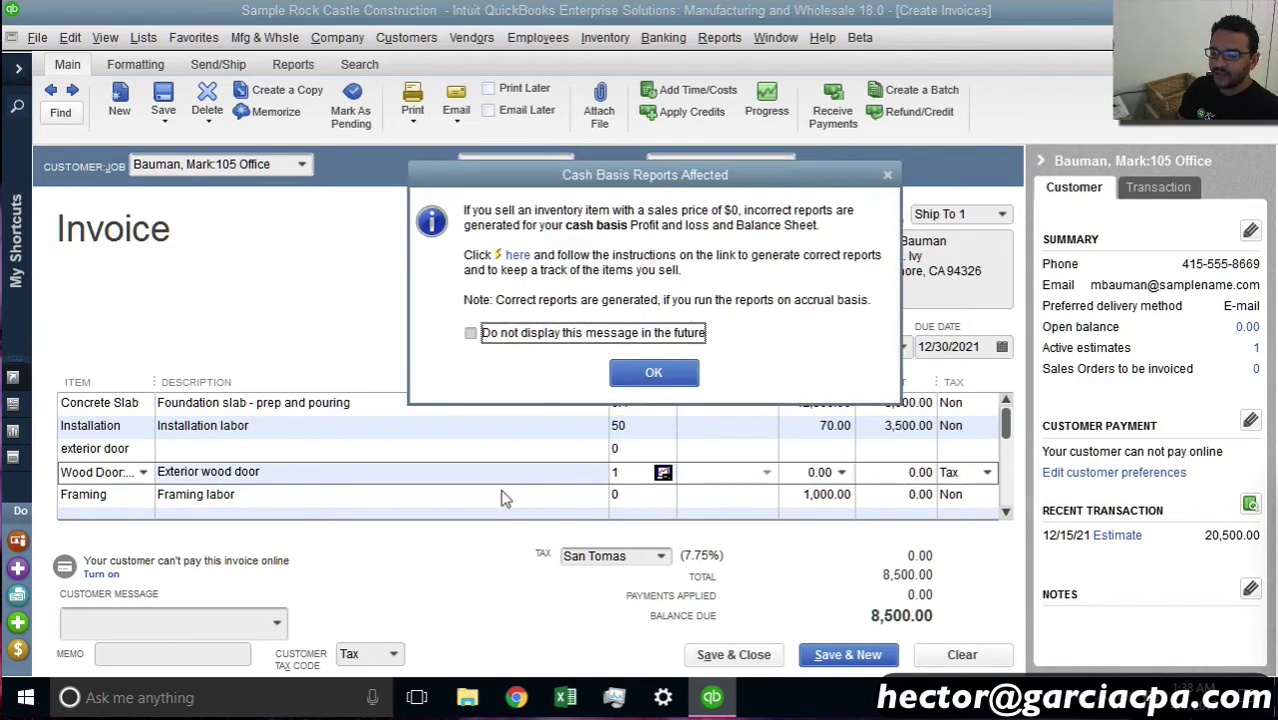
{"action": "left_click", "coordinate": [644, 376]}
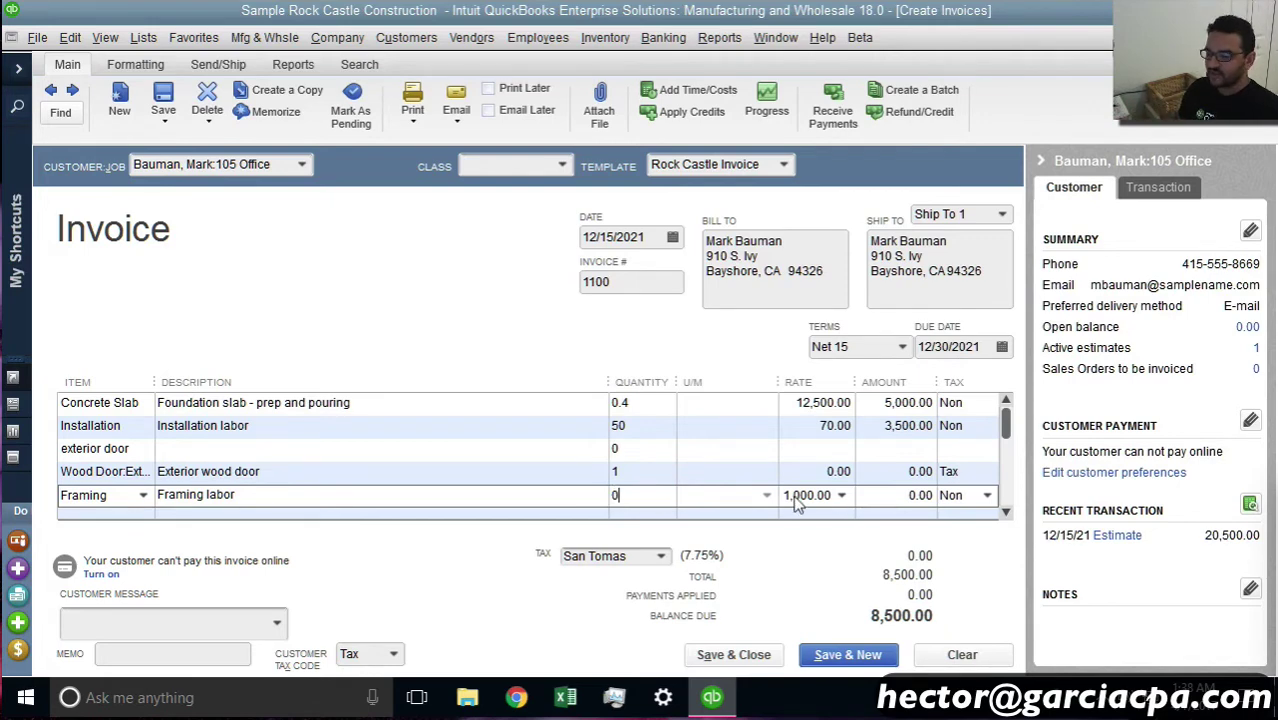
{"action": "left_click", "coordinate": [634, 424]}
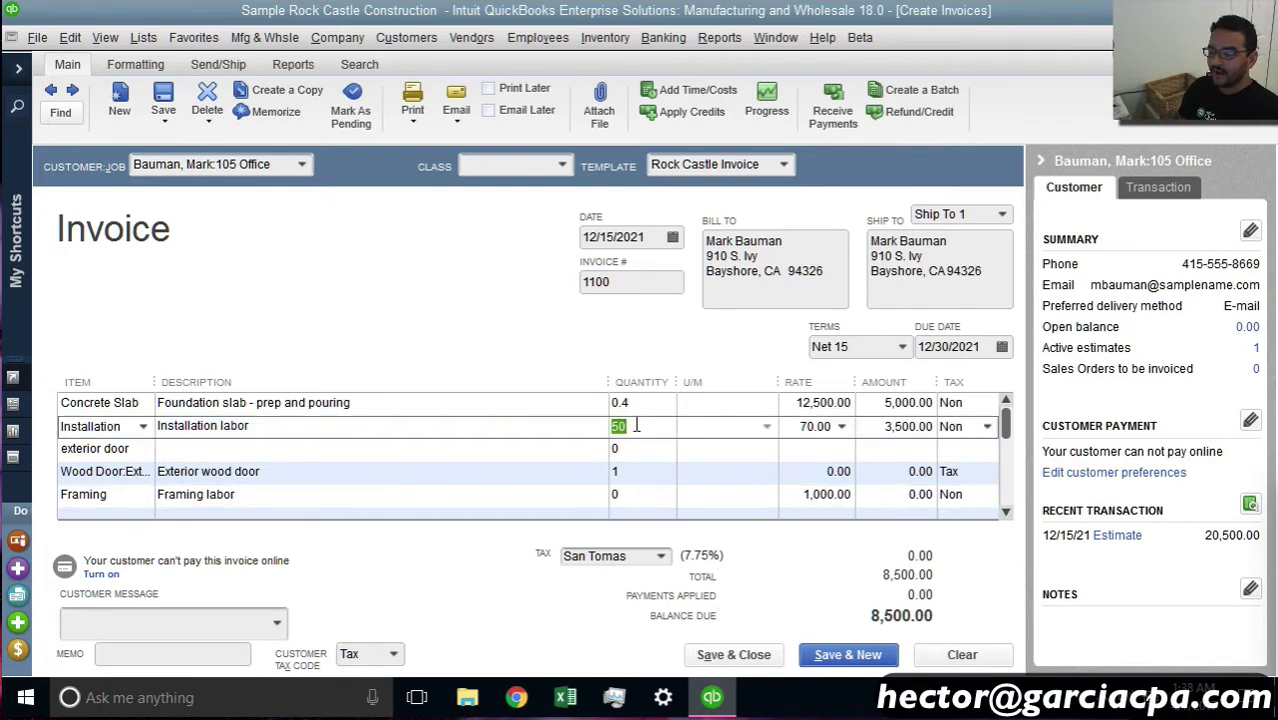
{"action": "left_click", "coordinate": [636, 425]}
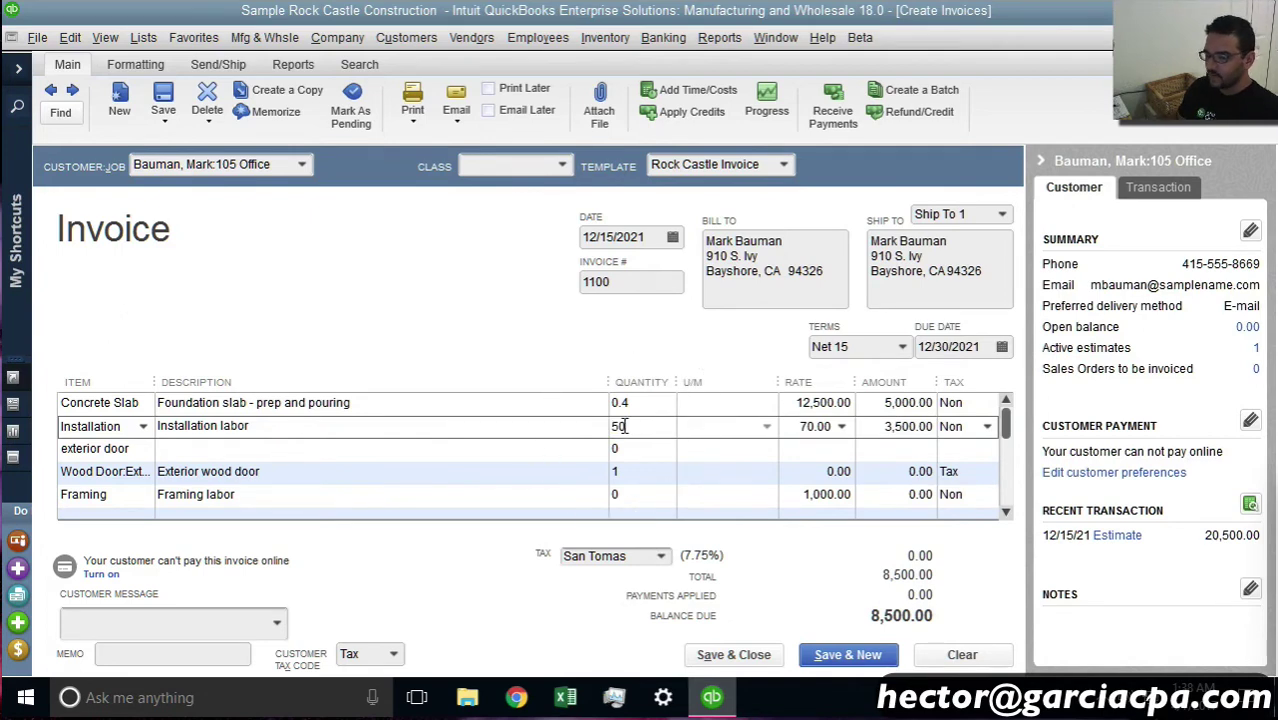
{"action": "left_click", "coordinate": [632, 403]}
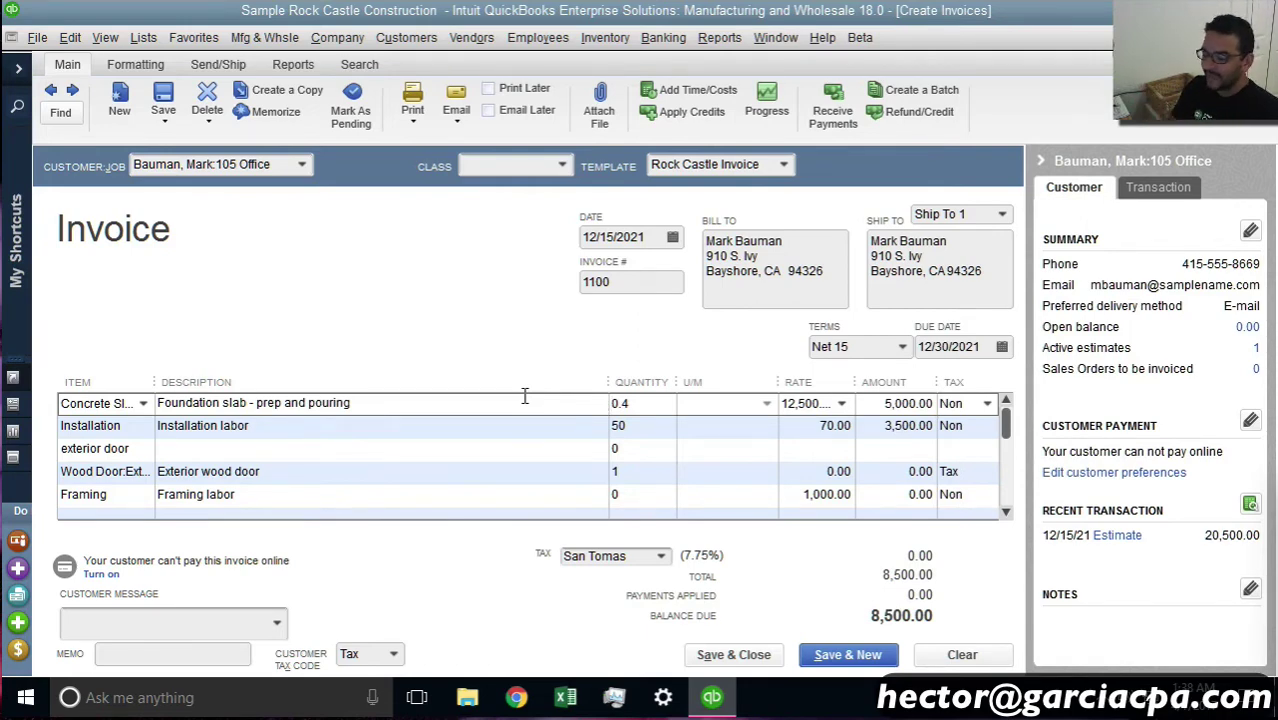
Step: Check the invoice's print preview, and save and close the invoice without correcting the spelling
{"action": "left_click", "coordinate": [412, 120]}
{"action": "left_click", "coordinate": [432, 140]}
{"action": "left_click", "coordinate": [782, 486]}
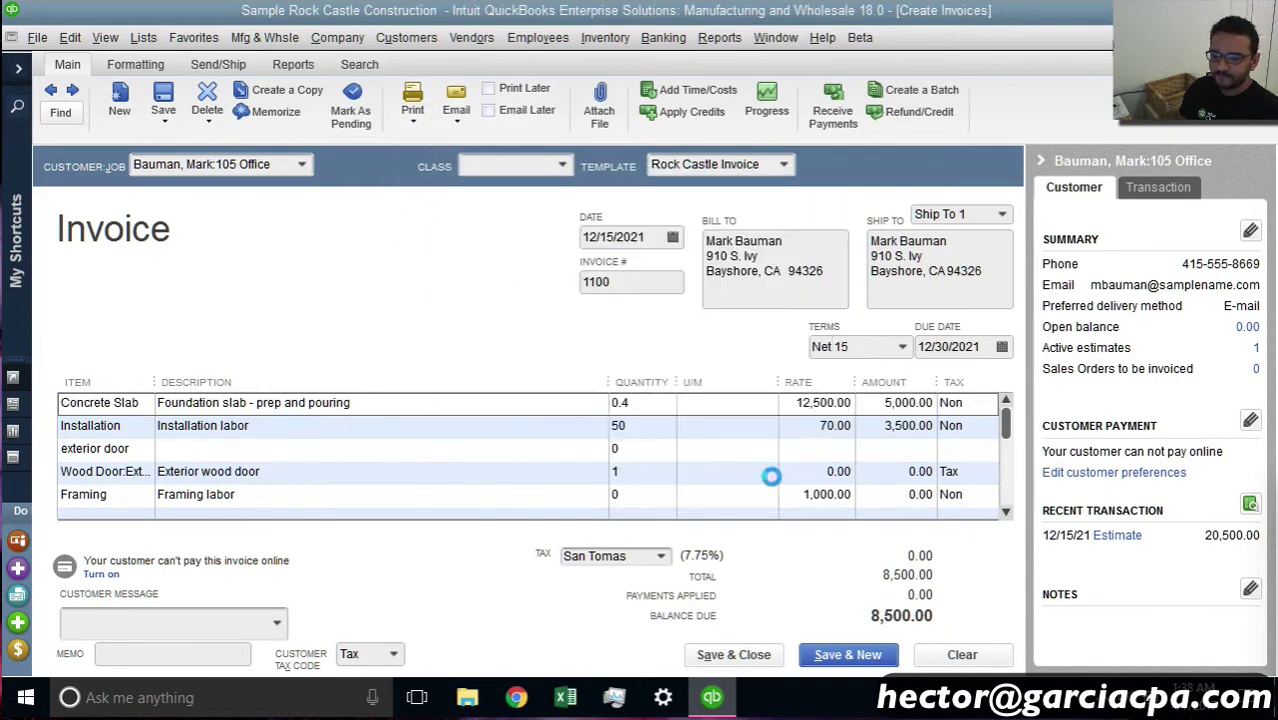
{"action": "left_click", "coordinate": [421, 375]}
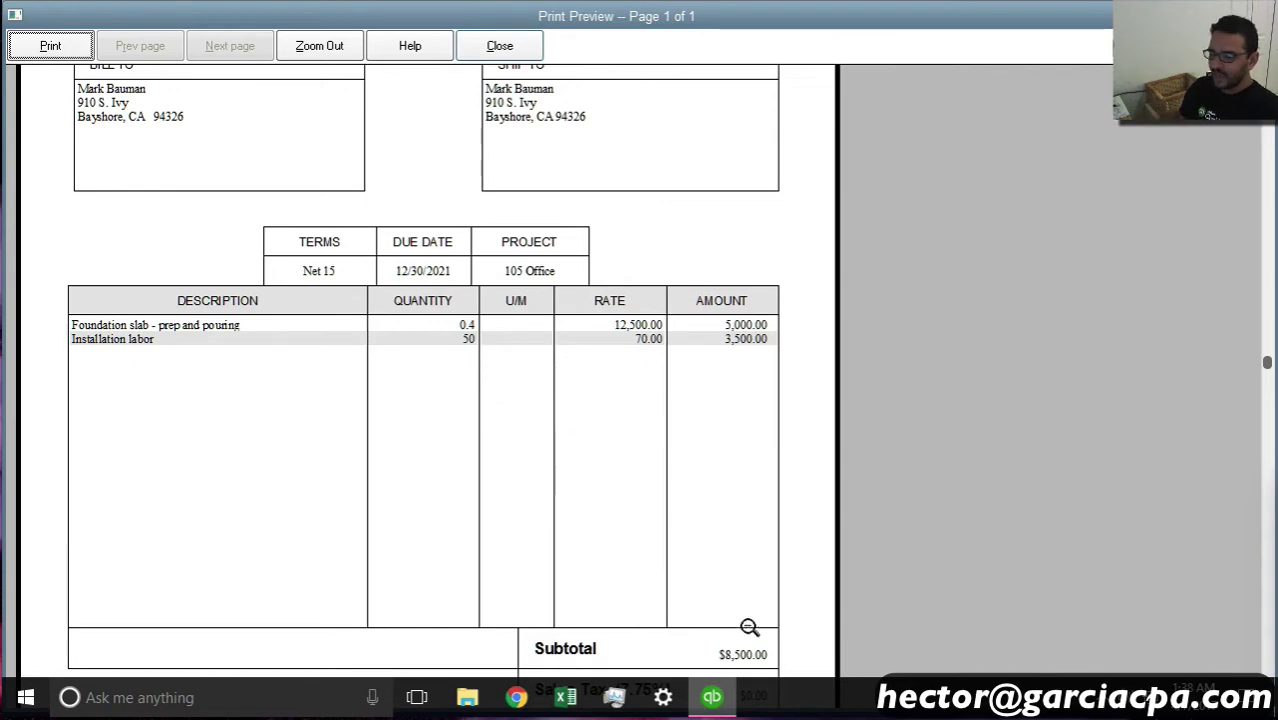
{"action": "left_click", "coordinate": [510, 52]}
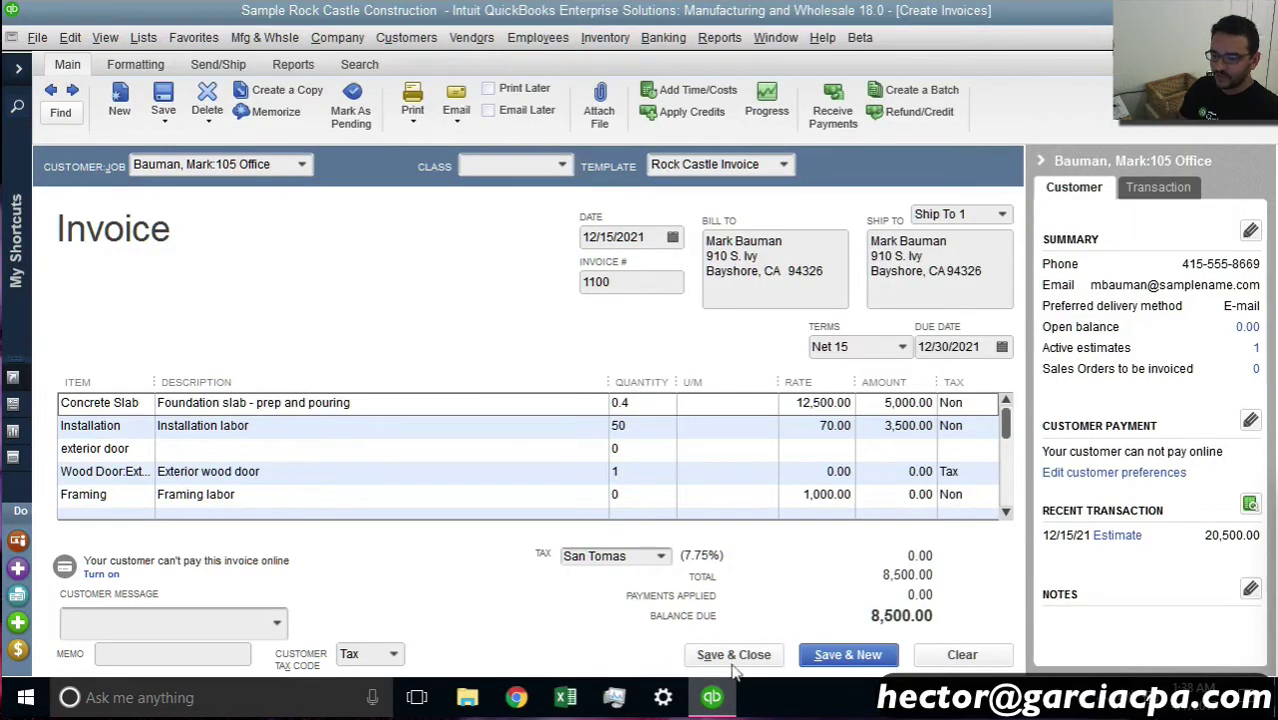
{"action": "left_click", "coordinate": [730, 655]}
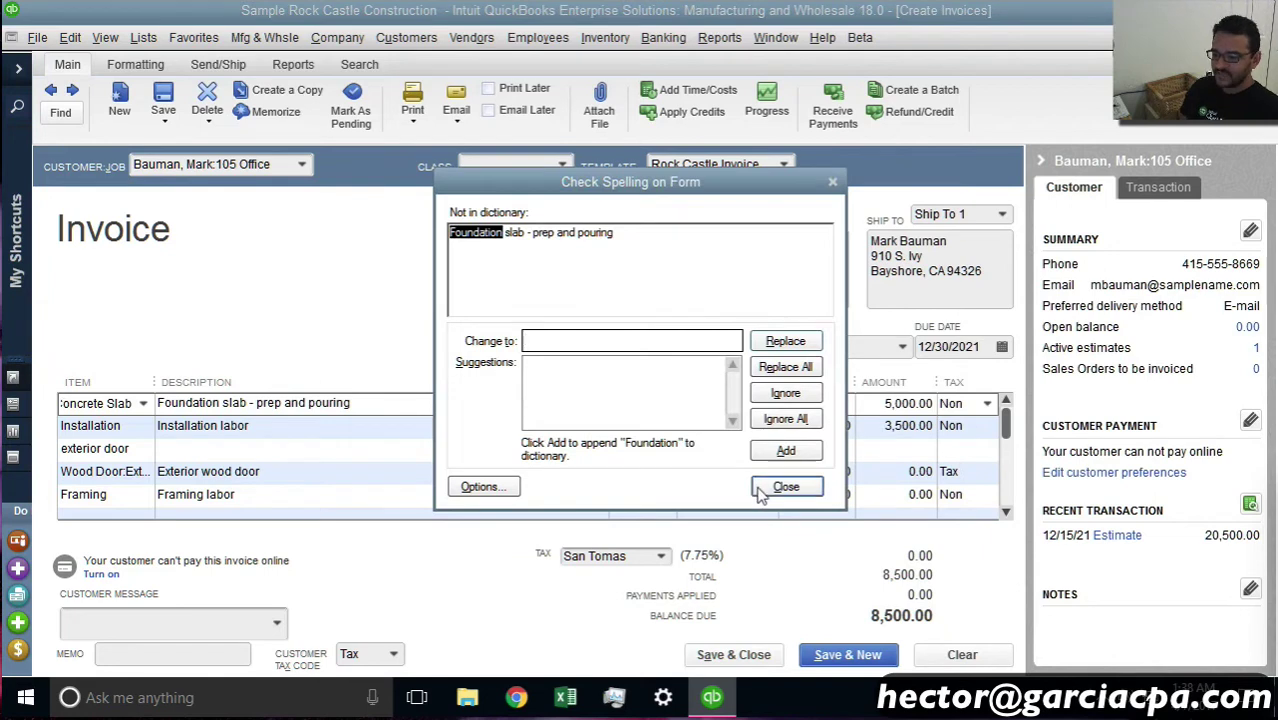
{"action": "left_click", "coordinate": [772, 493]}
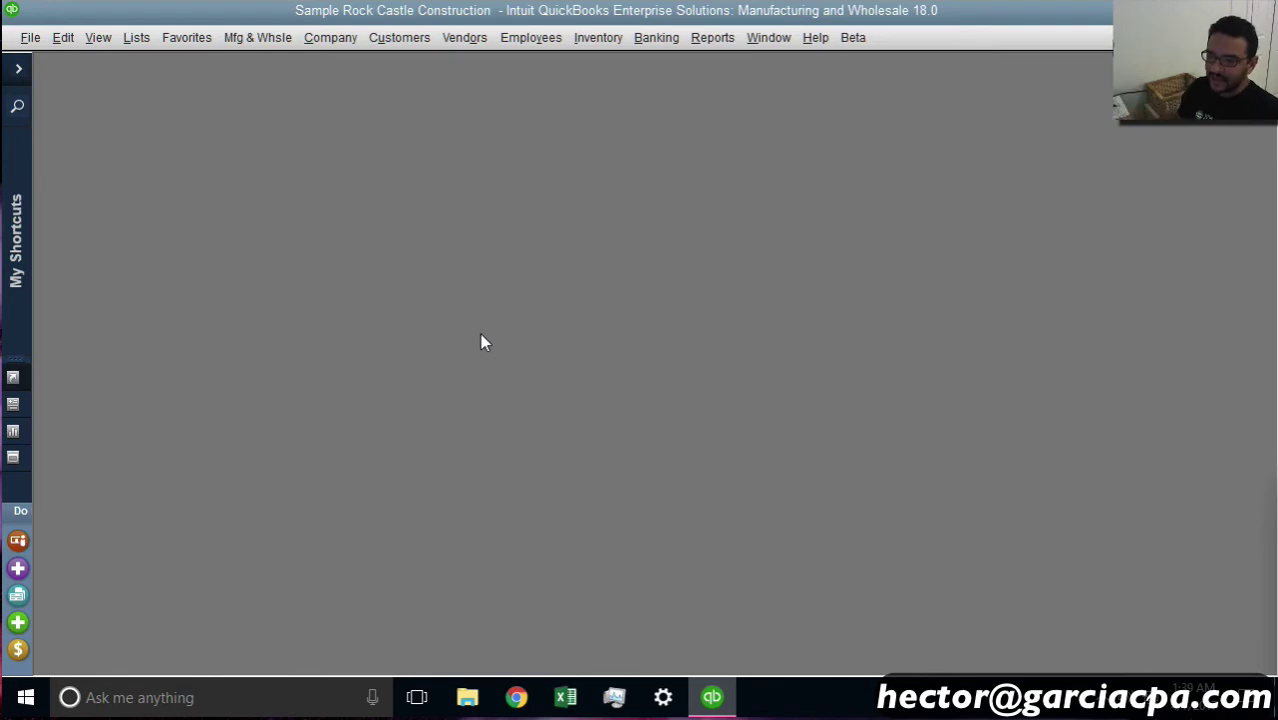
Step: Run the Job Progress Invoices vs. Estimates report and maximize its window
{"action": "left_click", "coordinate": [713, 38]}
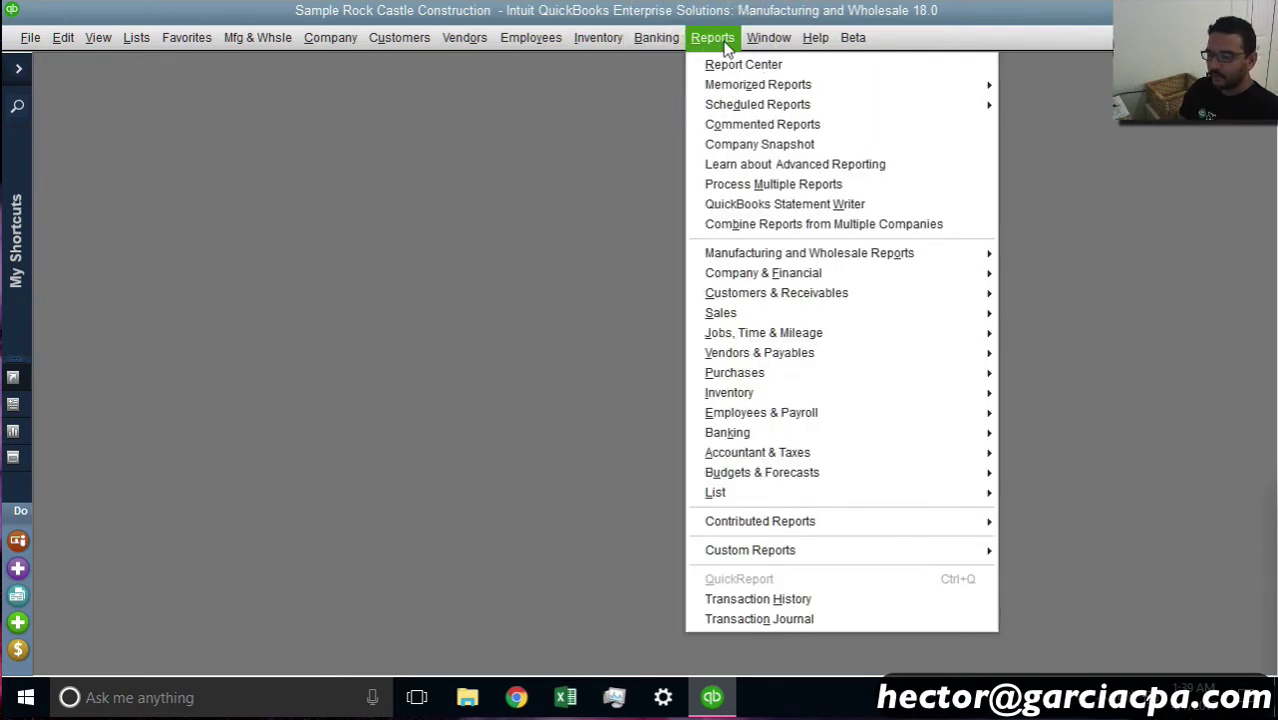
{"action": "left_click", "coordinate": [840, 332]}
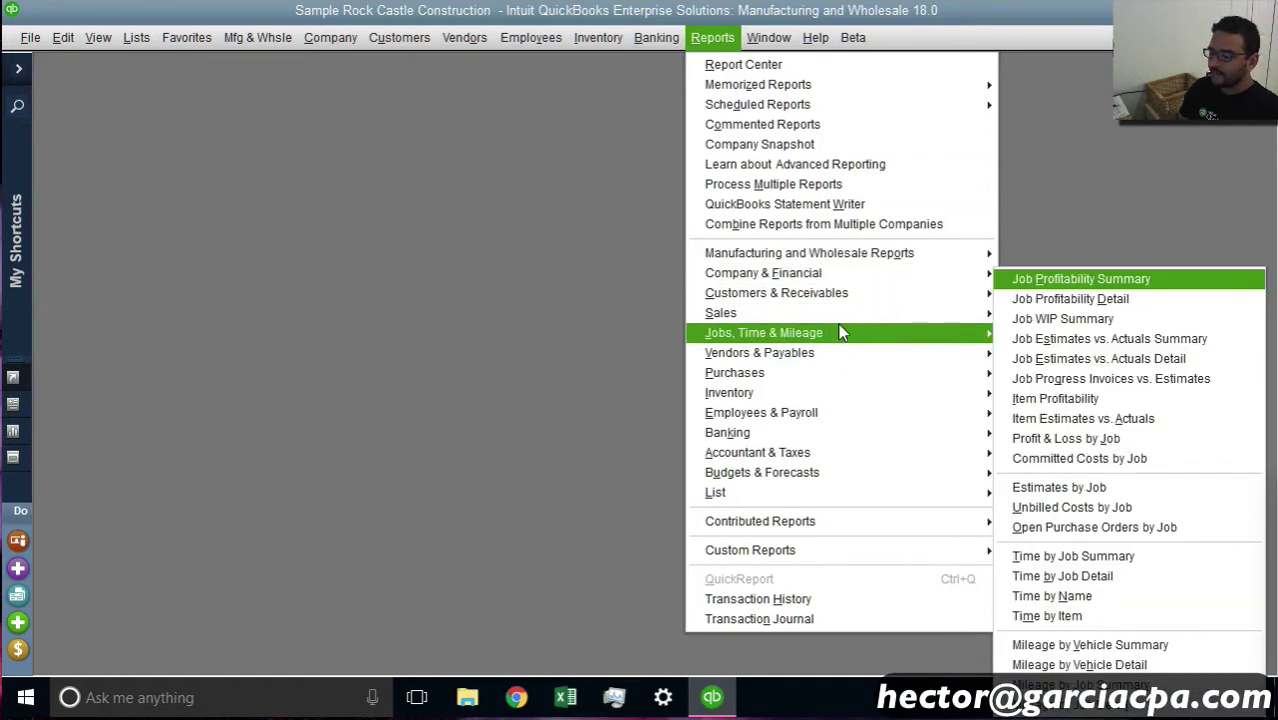
{"action": "left_click", "coordinate": [840, 332]}
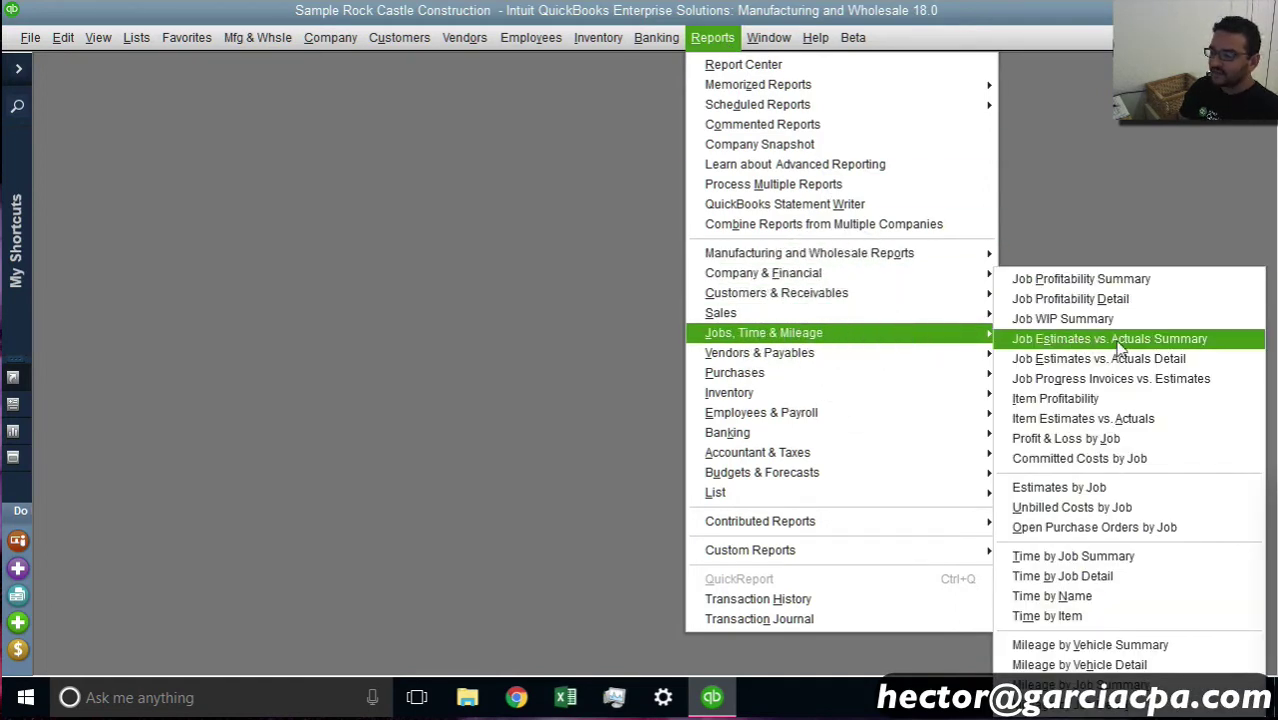
{"action": "left_click", "coordinate": [1181, 389]}
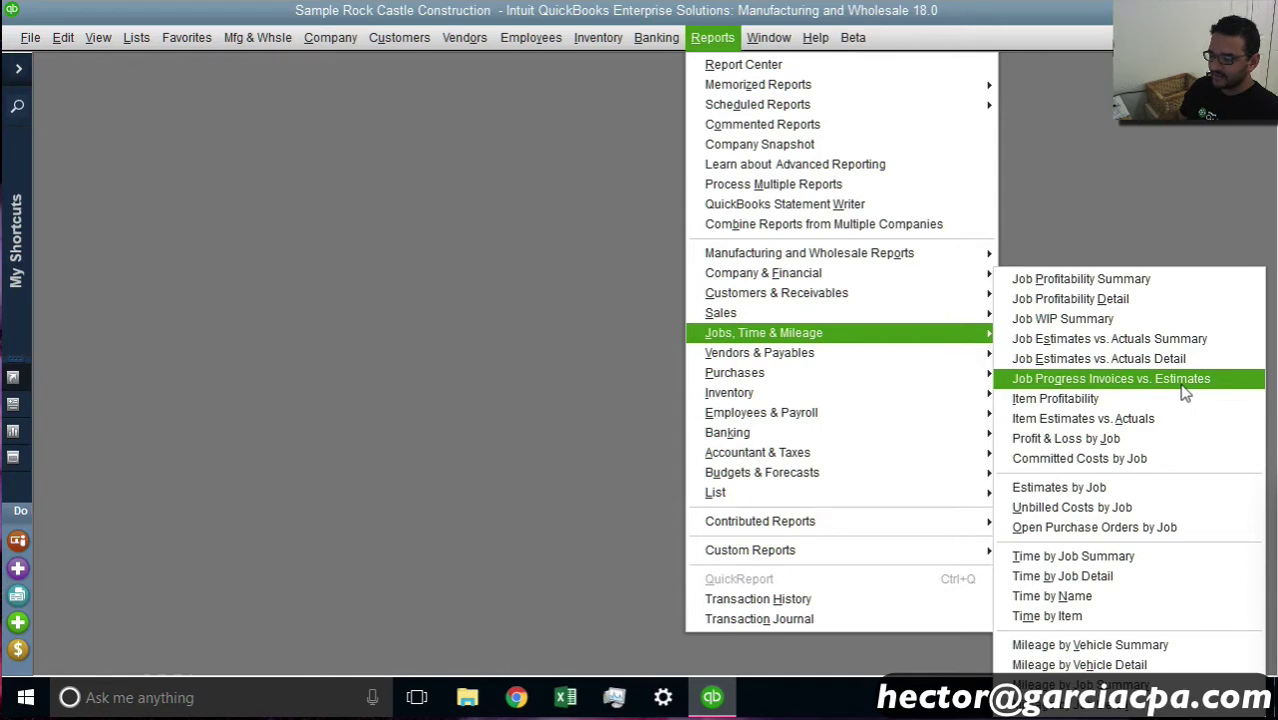
{"action": "left_click", "coordinate": [1181, 388]}
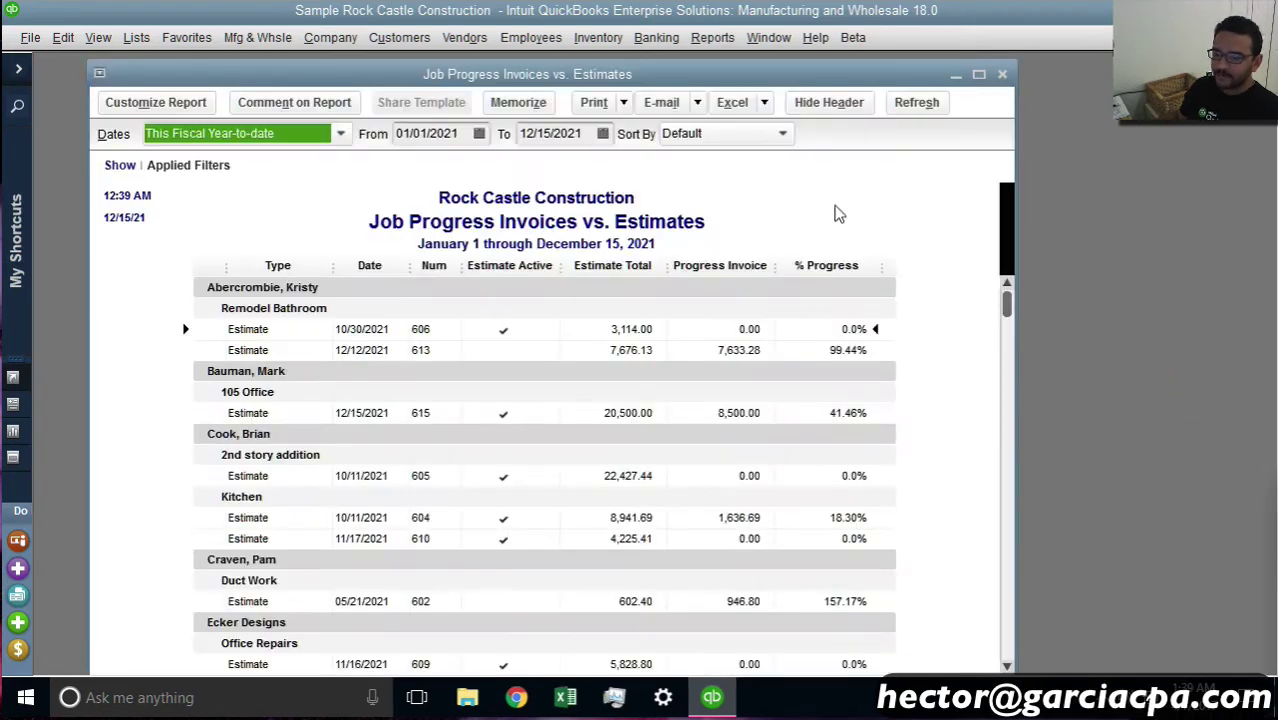
{"action": "double_click", "coordinate": [690, 72]}
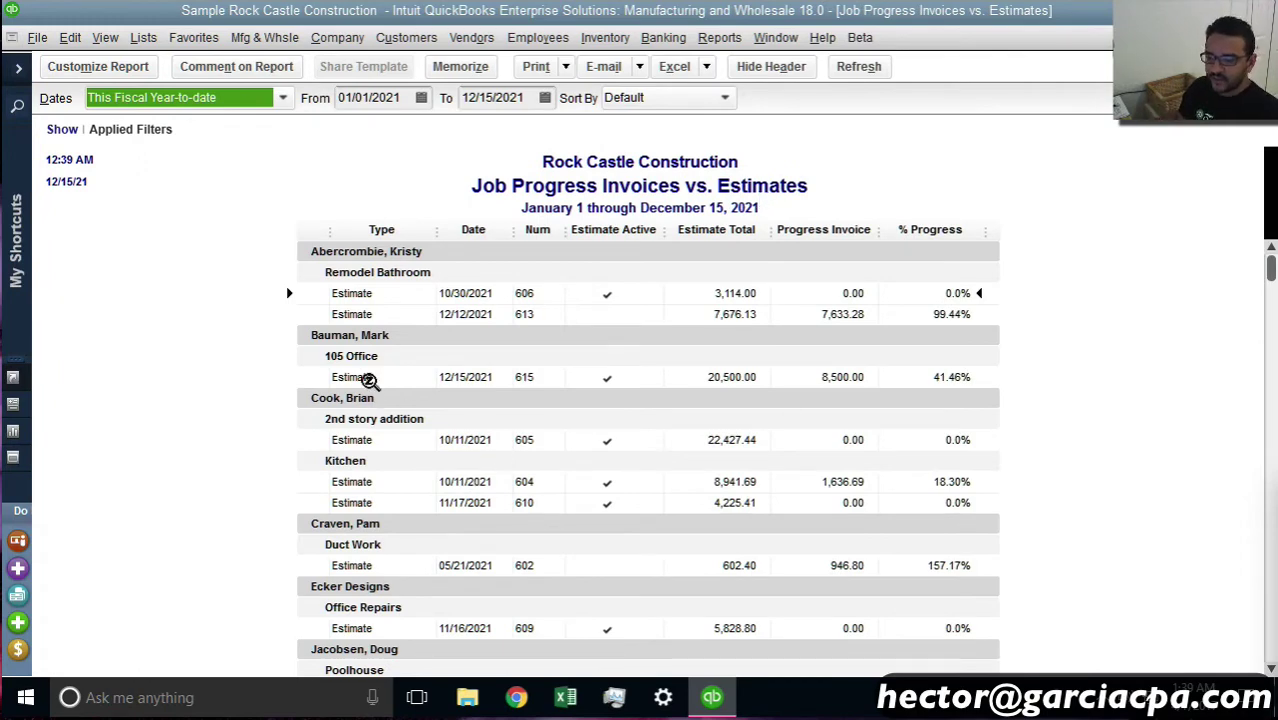
Step: Check the estimate total, progress invoice amount and progress percentage of the 105 Office job, and open its estimate from the report
{"action": "left_click", "coordinate": [754, 386]}
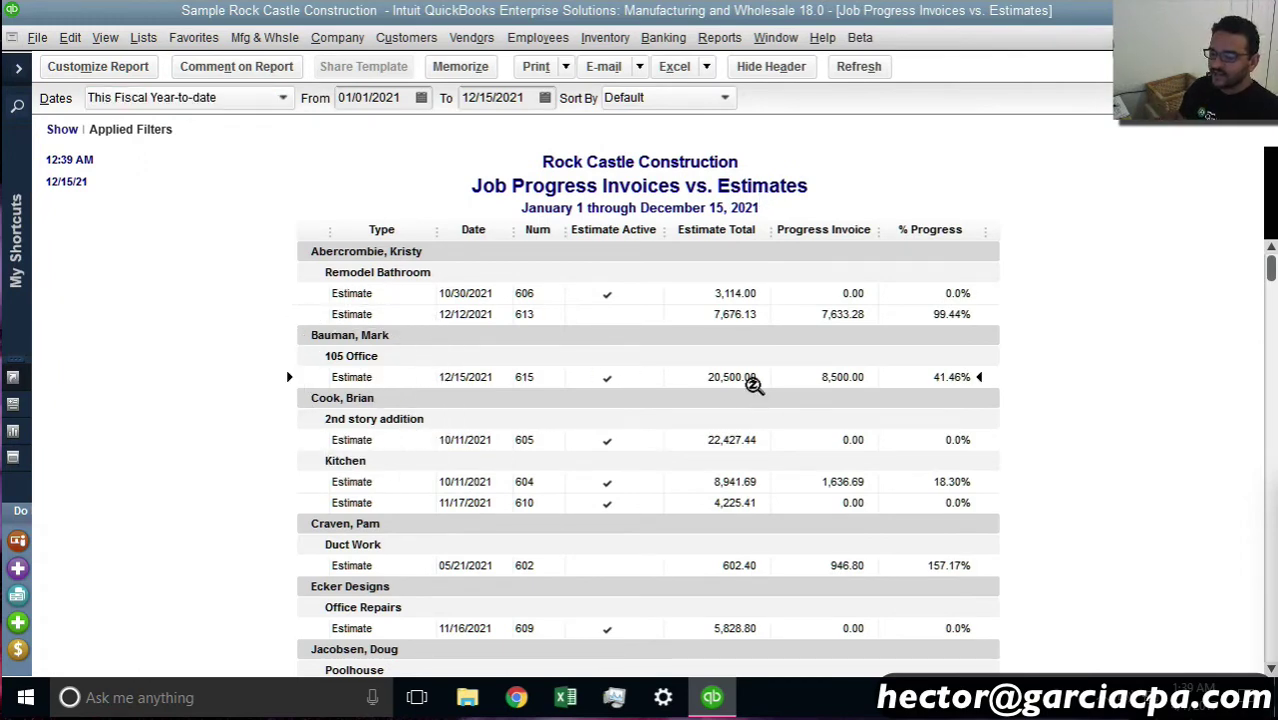
{"action": "key", "text": "ctrl"}
{"action": "key", "text": "ctrl"}
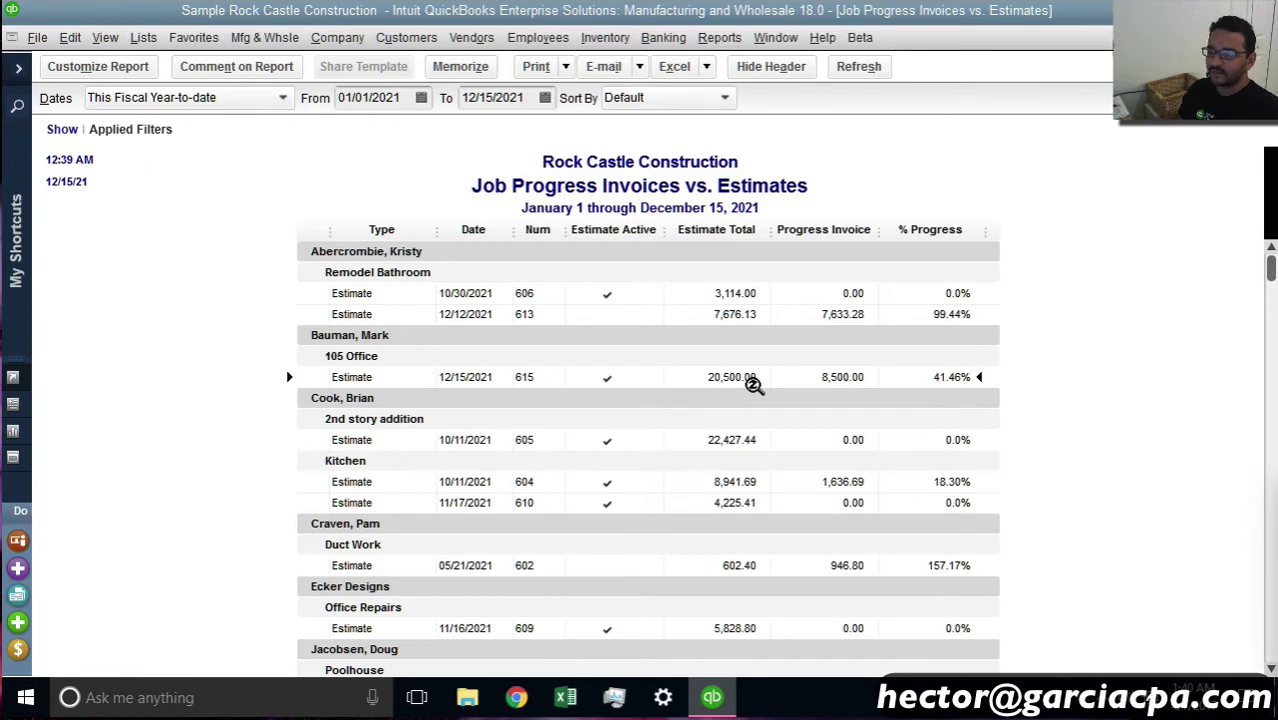
{"action": "key", "text": "ctrl"}
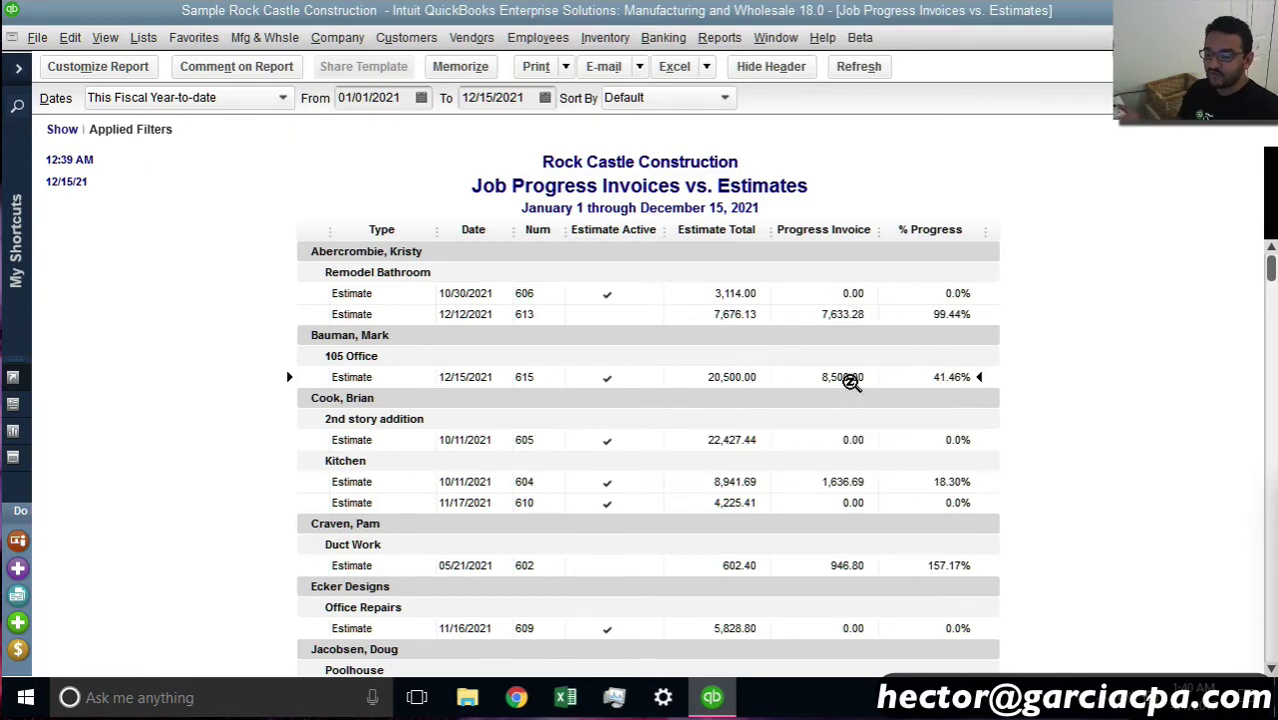
{"action": "key", "text": "ctrl"}
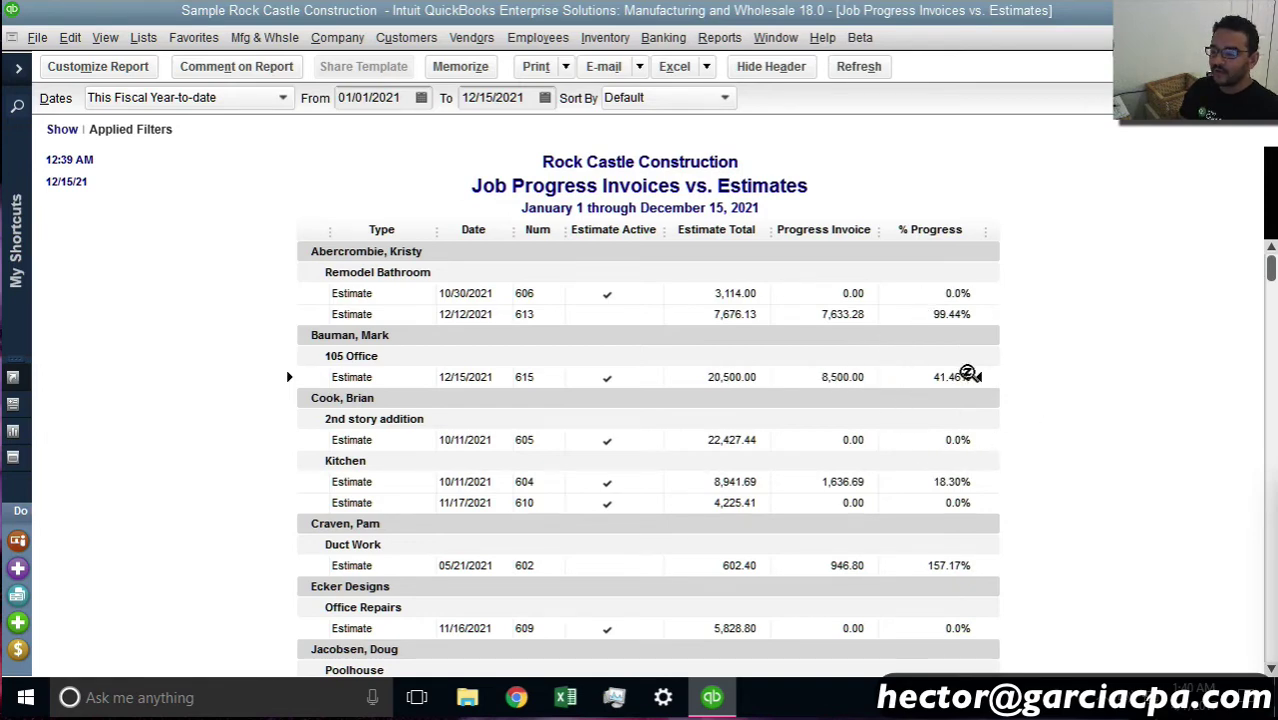
{"action": "double_click", "coordinate": [956, 372]}
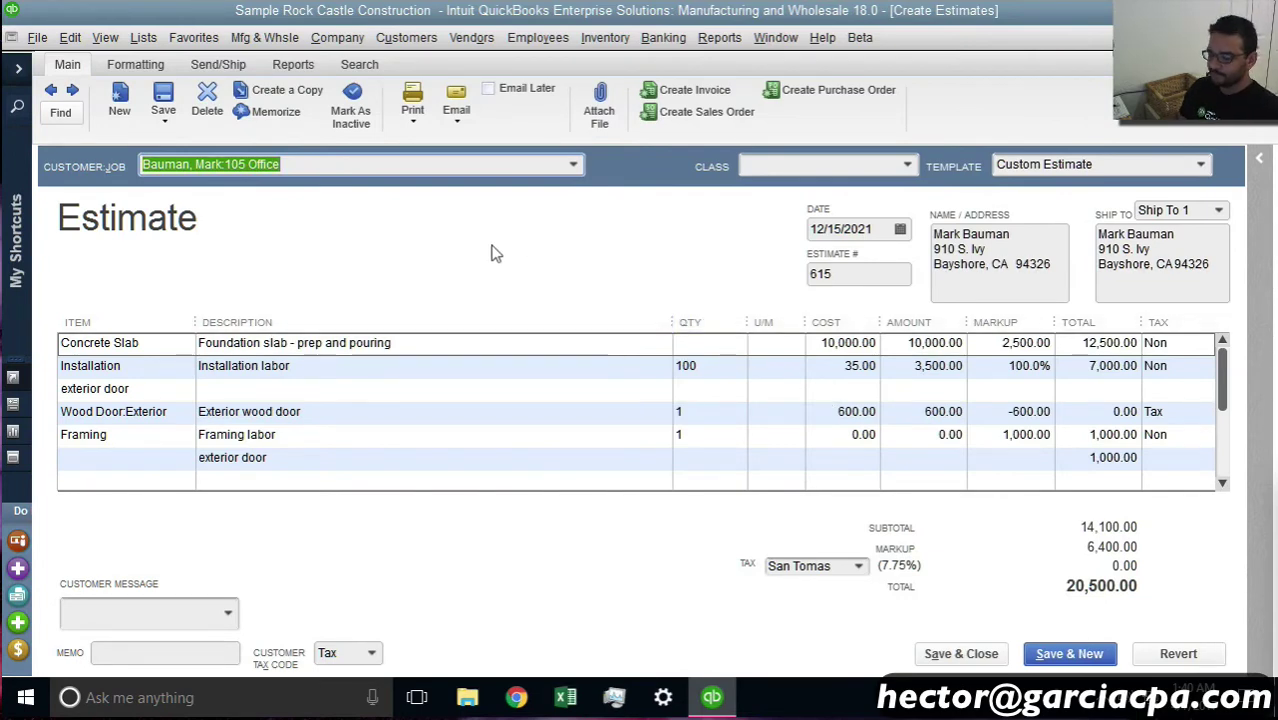
Step: View the estimate's transaction history, and list its related transactions beside the form
{"action": "key", "text": "ctrl+h"}
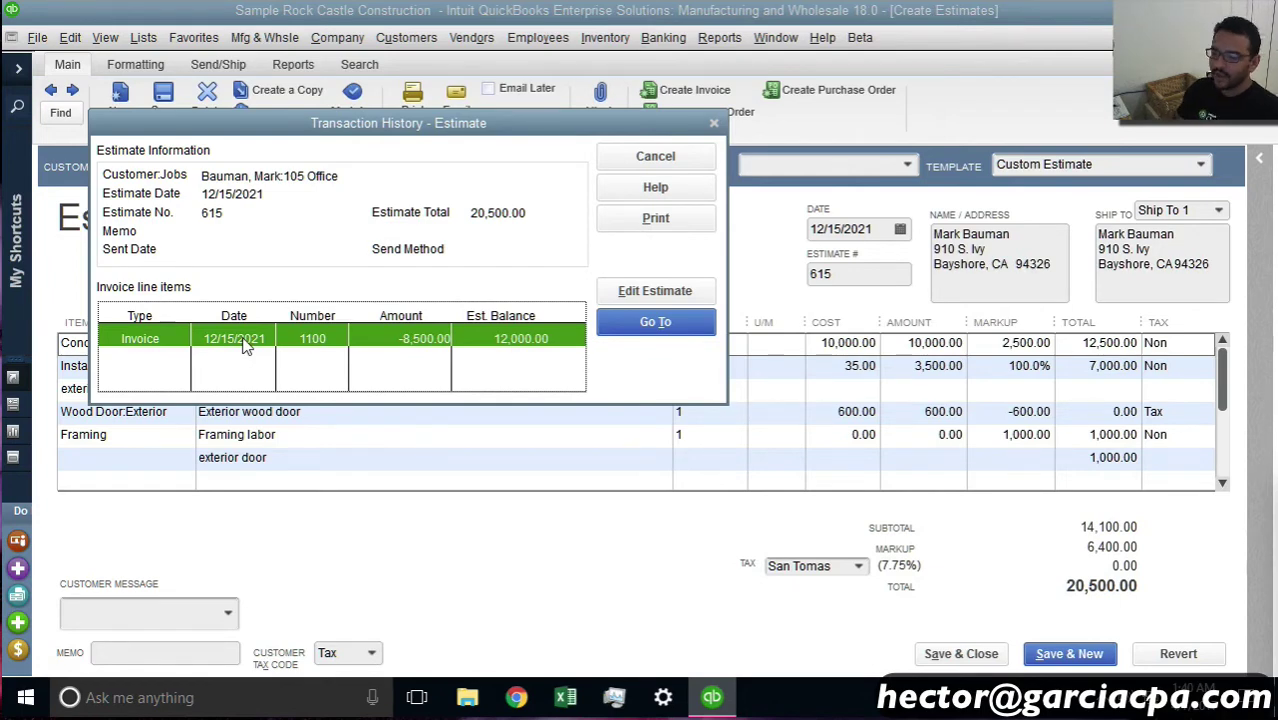
{"action": "left_click", "coordinate": [713, 122]}
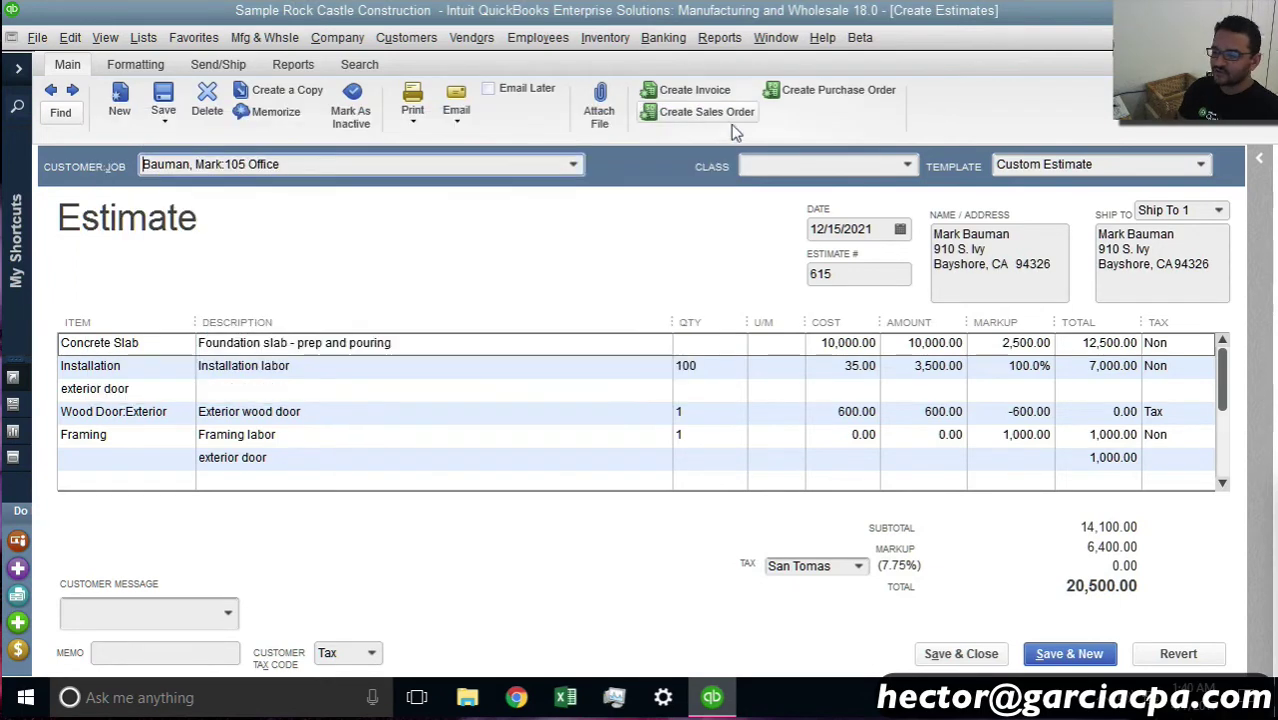
{"action": "left_click", "coordinate": [1258, 161]}
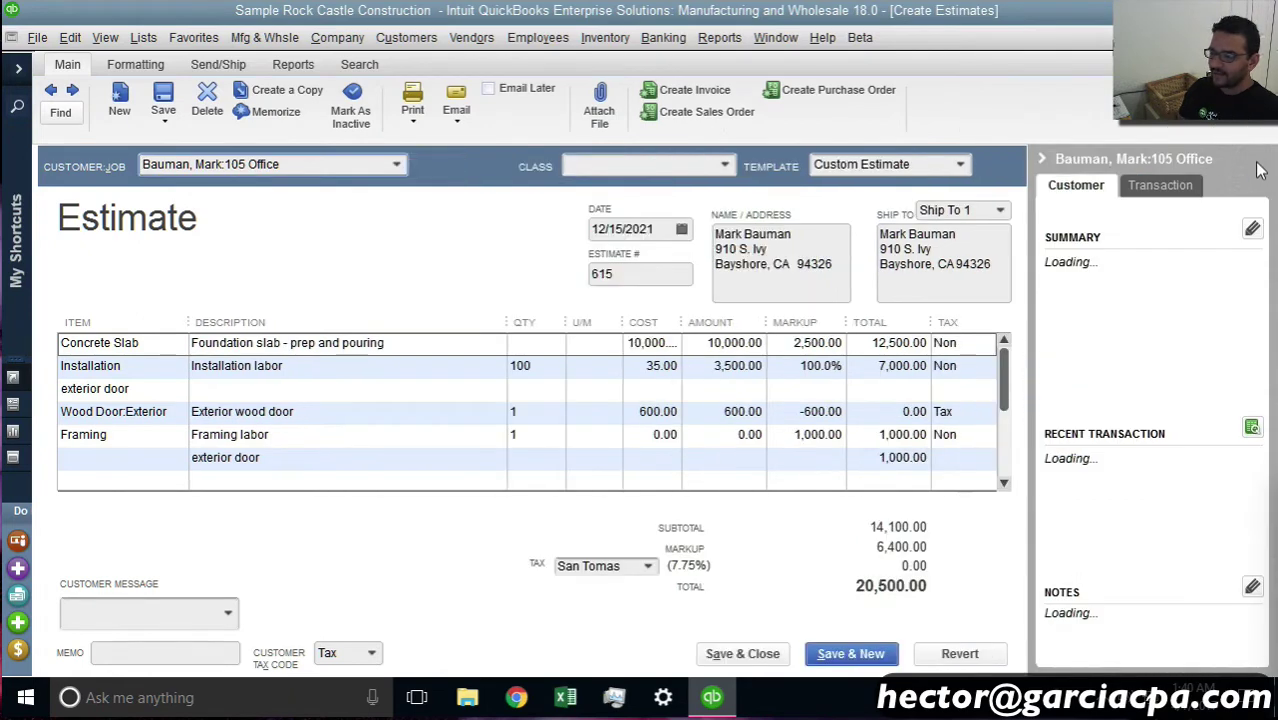
{"action": "left_click", "coordinate": [1157, 192]}
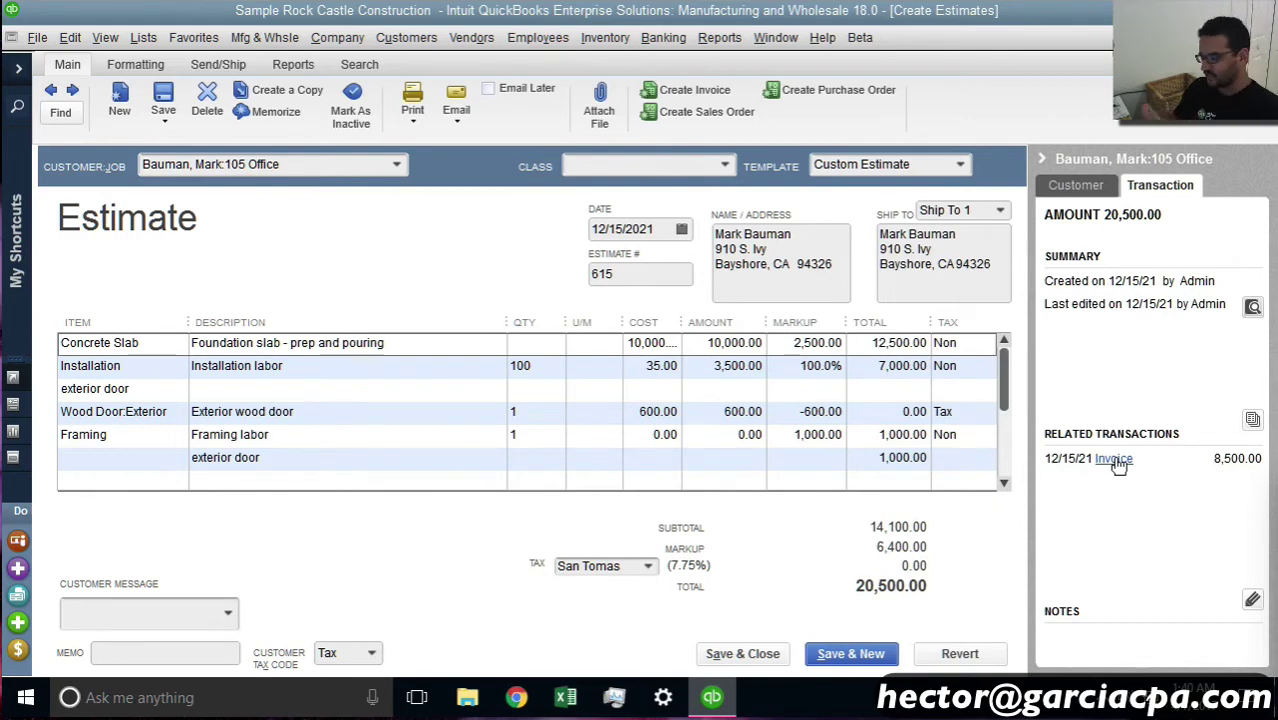
Step: Start a second progress invoice from the estimate for selected items or different percentages of each item
{"action": "left_click", "coordinate": [695, 90]}
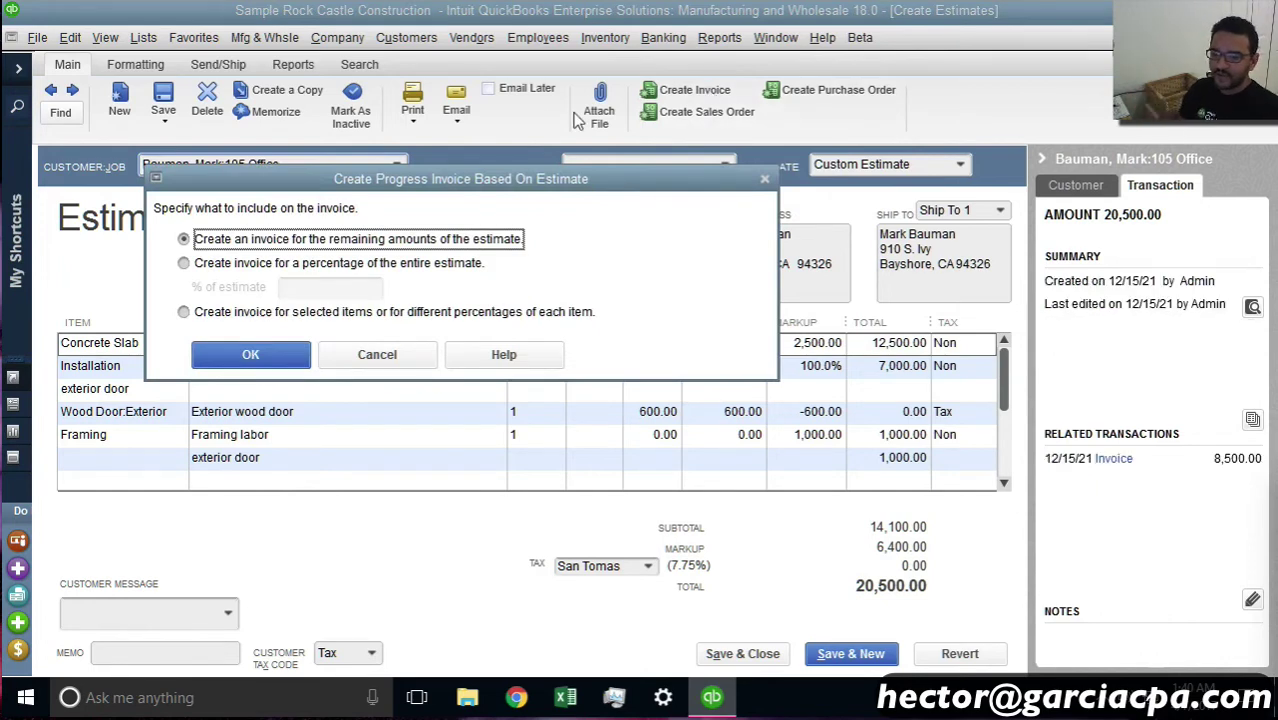
{"action": "left_click", "coordinate": [245, 313]}
{"action": "left_click", "coordinate": [250, 354]}
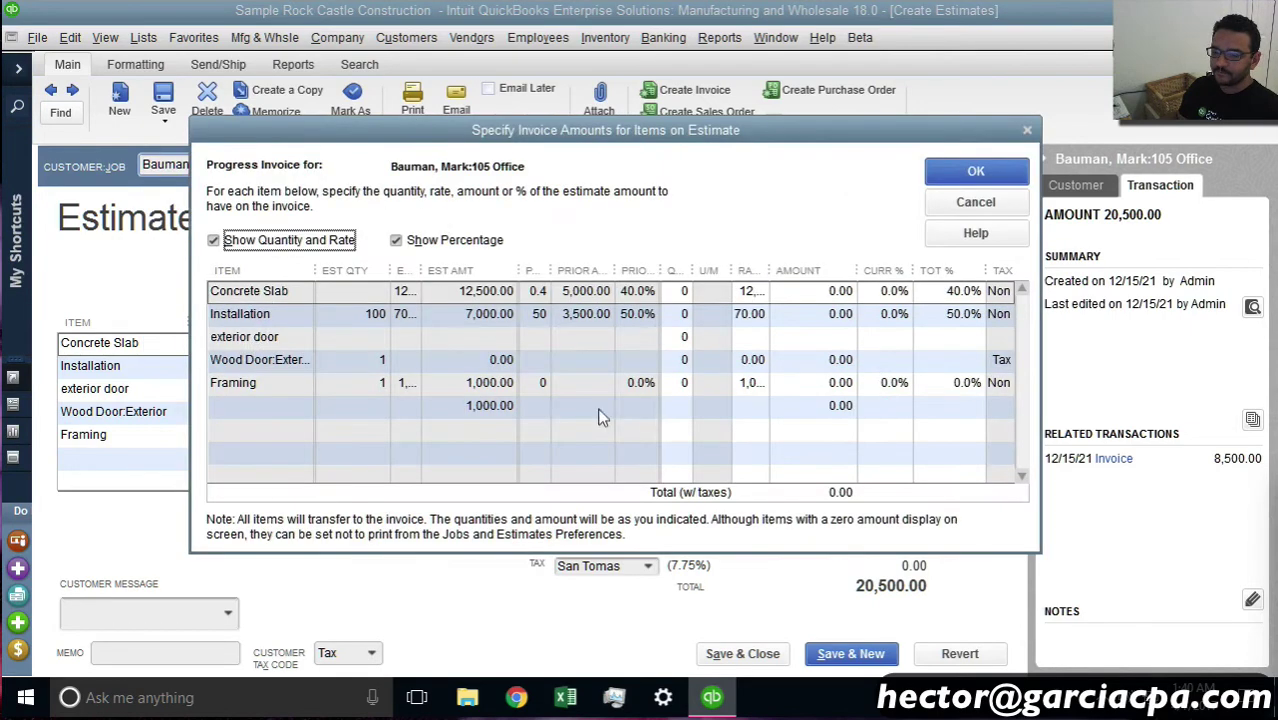
Step: Resize the estimate and prior-billing columns to review the prior quantities, amounts and percentages of each item
{"action": "left_click_drag", "start_coordinate": [672, 137], "coordinate": [592, 143]}
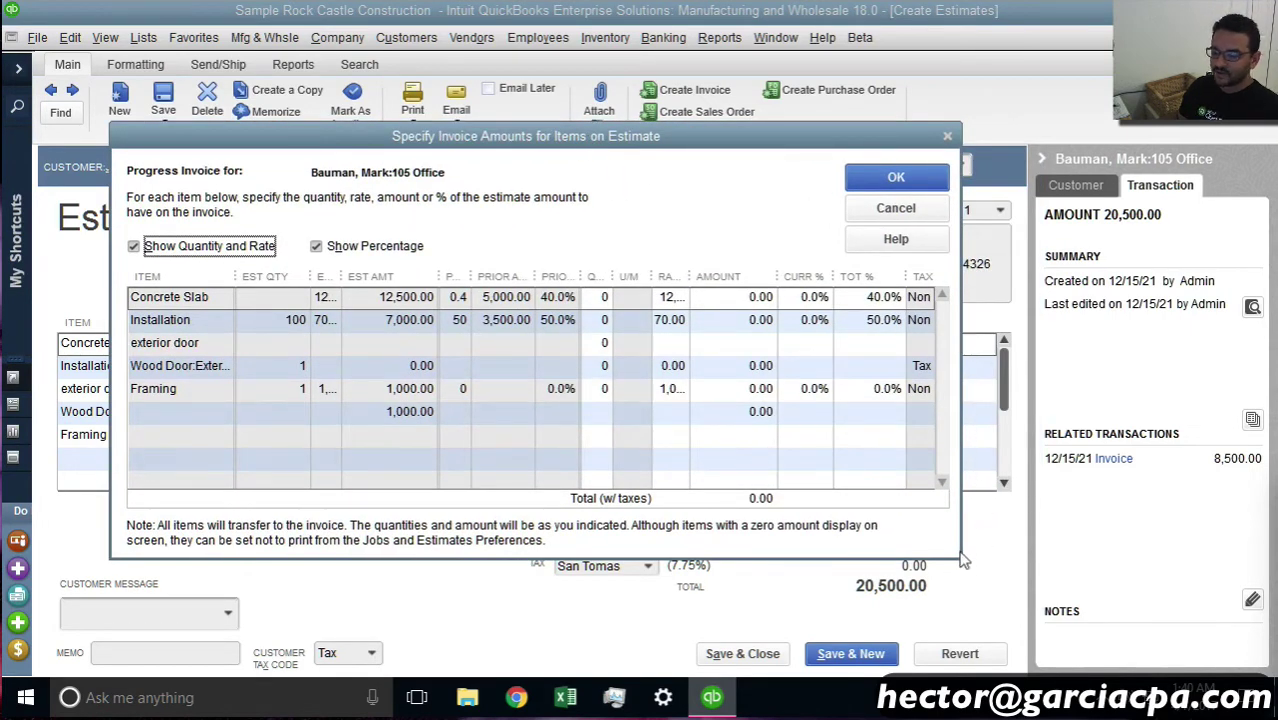
{"action": "mouse_move", "coordinate": [350, 145]}
{"action": "left_mouse_down"}
{"action": "mouse_move", "coordinate": [304, 143]}
{"action": "mouse_move", "coordinate": [372, 152]}
{"action": "left_mouse_up"}
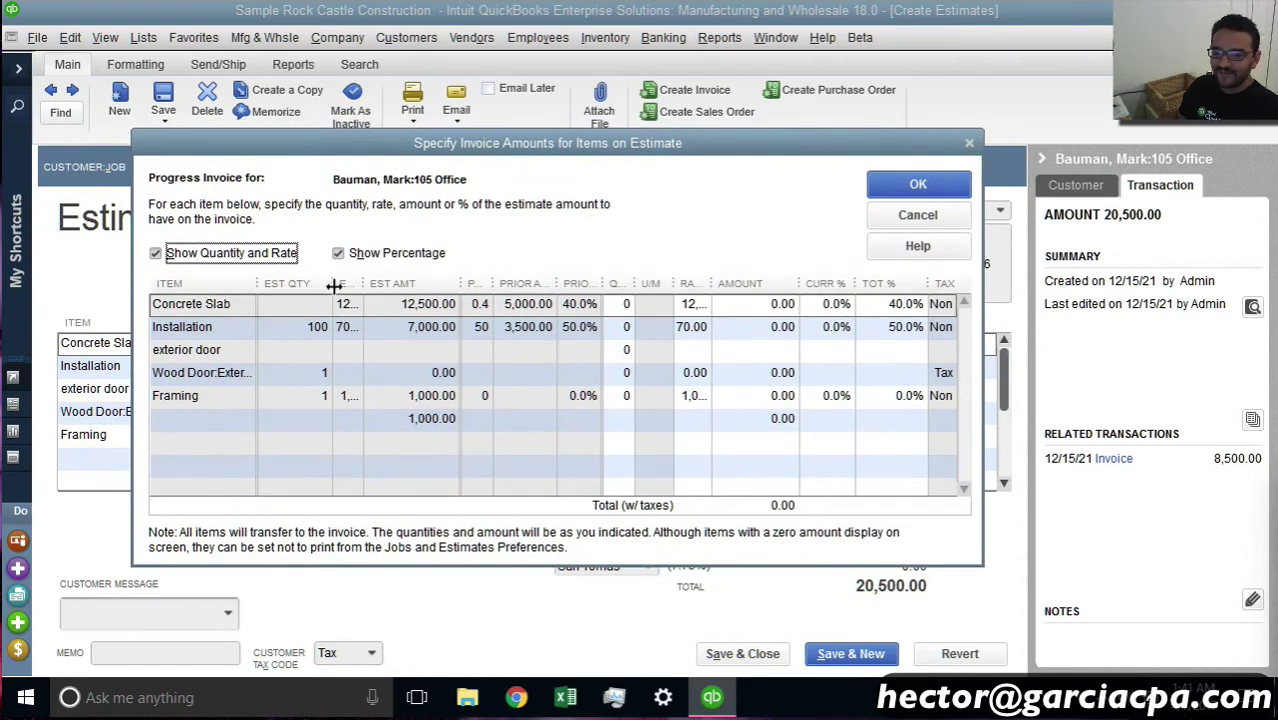
{"action": "mouse_move", "coordinate": [324, 281]}
{"action": "left_mouse_down"}
{"action": "mouse_move", "coordinate": [289, 283]}
{"action": "mouse_move", "coordinate": [344, 283]}
{"action": "left_mouse_up"}
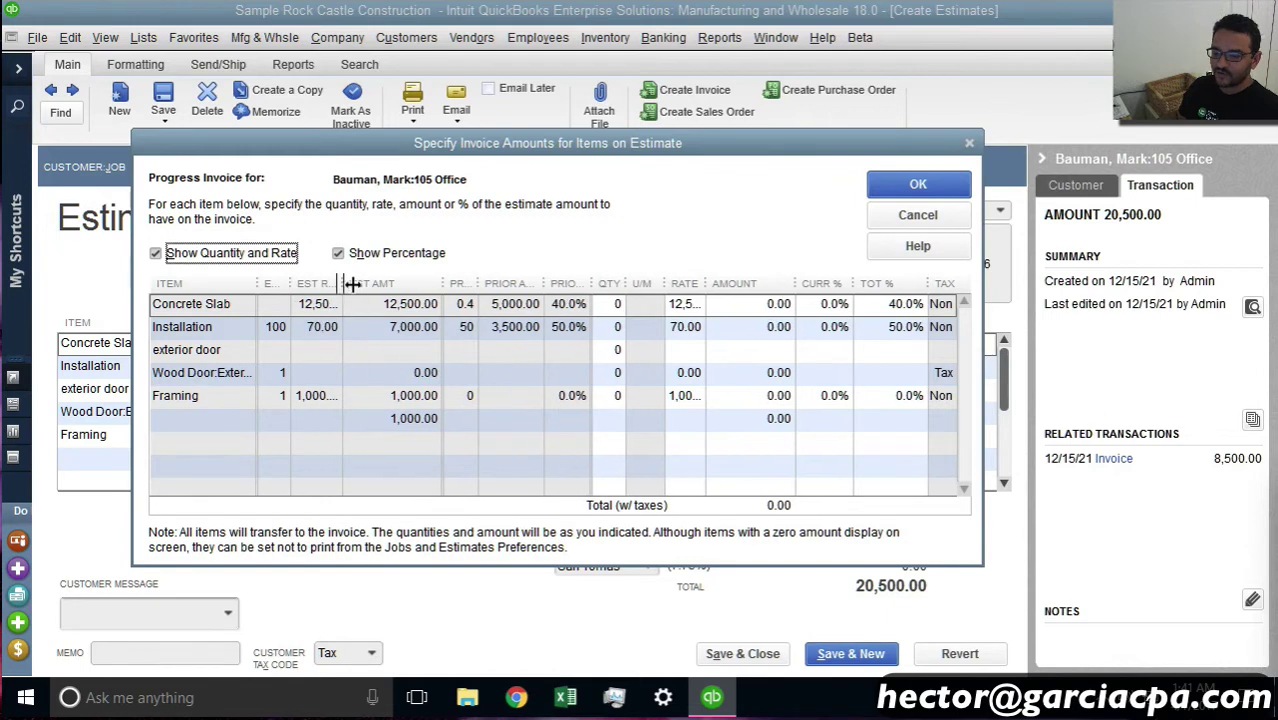
{"action": "left_click_drag", "start_coordinate": [478, 283], "coordinate": [405, 283]}
{"action": "left_click_drag", "start_coordinate": [578, 283], "coordinate": [655, 283]}
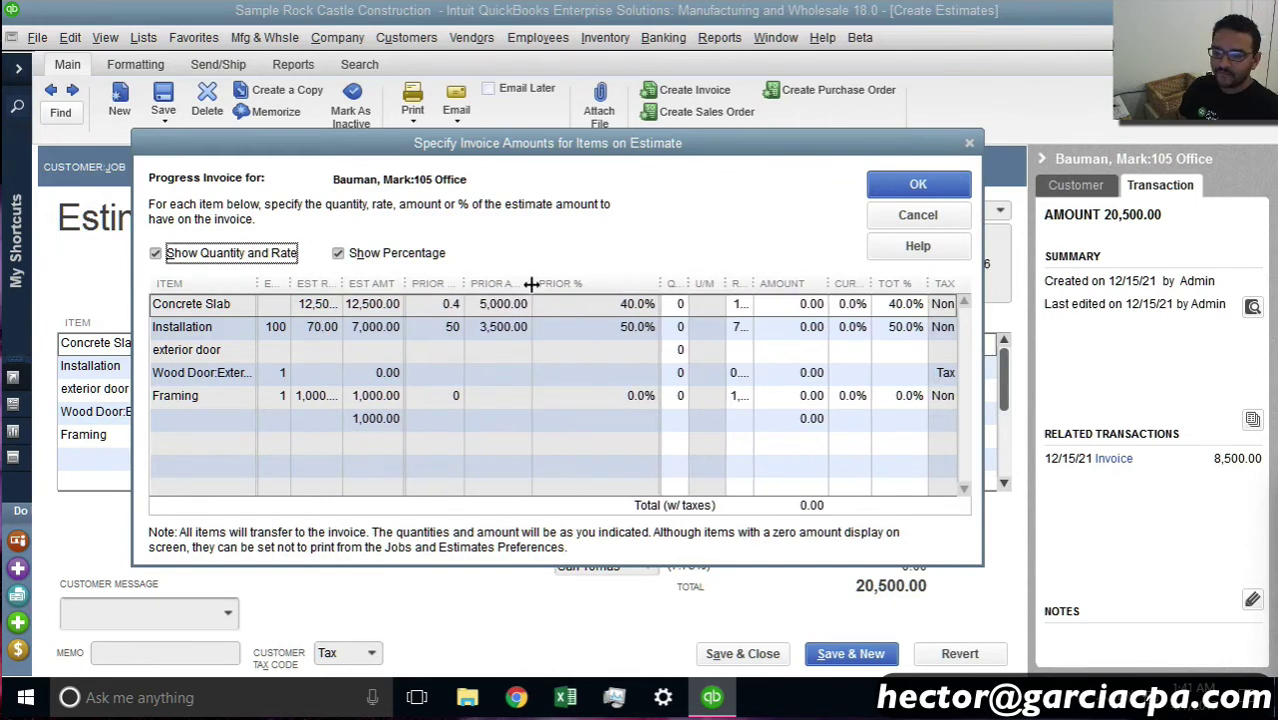
{"action": "left_click_drag", "start_coordinate": [531, 284], "coordinate": [514, 284]}
{"action": "left_click_drag", "start_coordinate": [642, 284], "coordinate": [590, 283]}
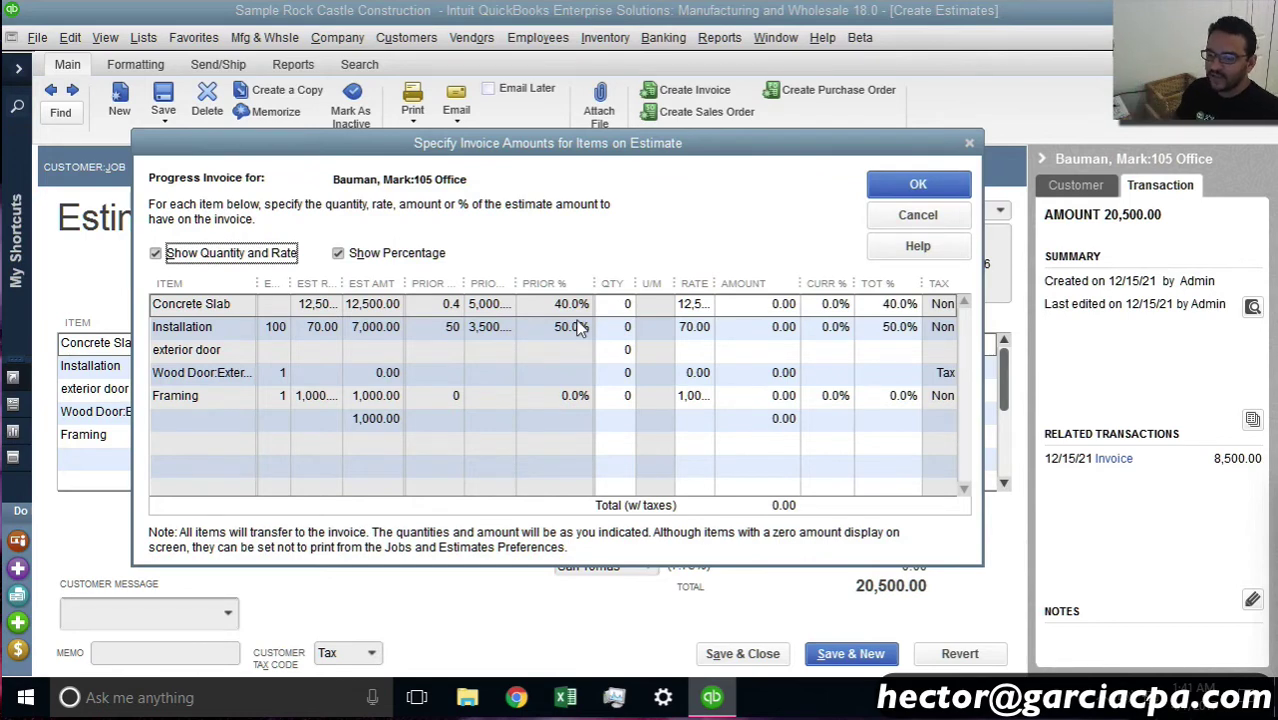
{"action": "key", "text": "ctrl"}
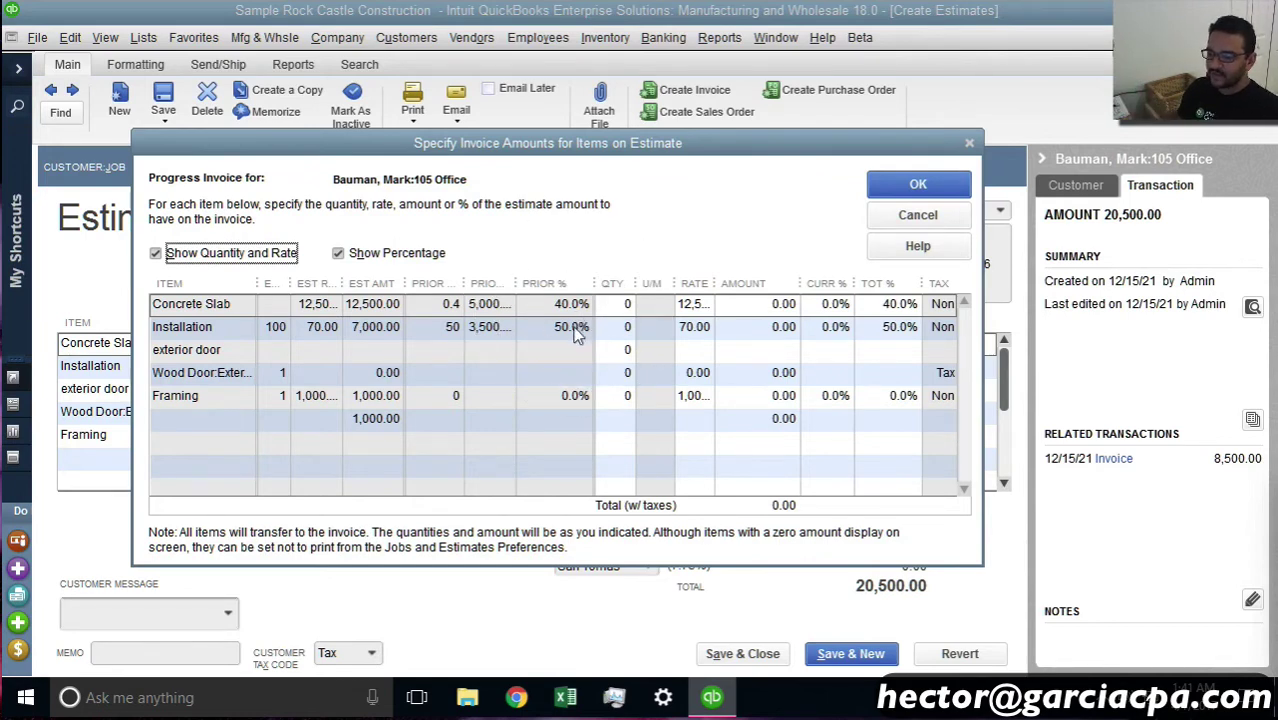
{"action": "key", "text": "ctrl"}
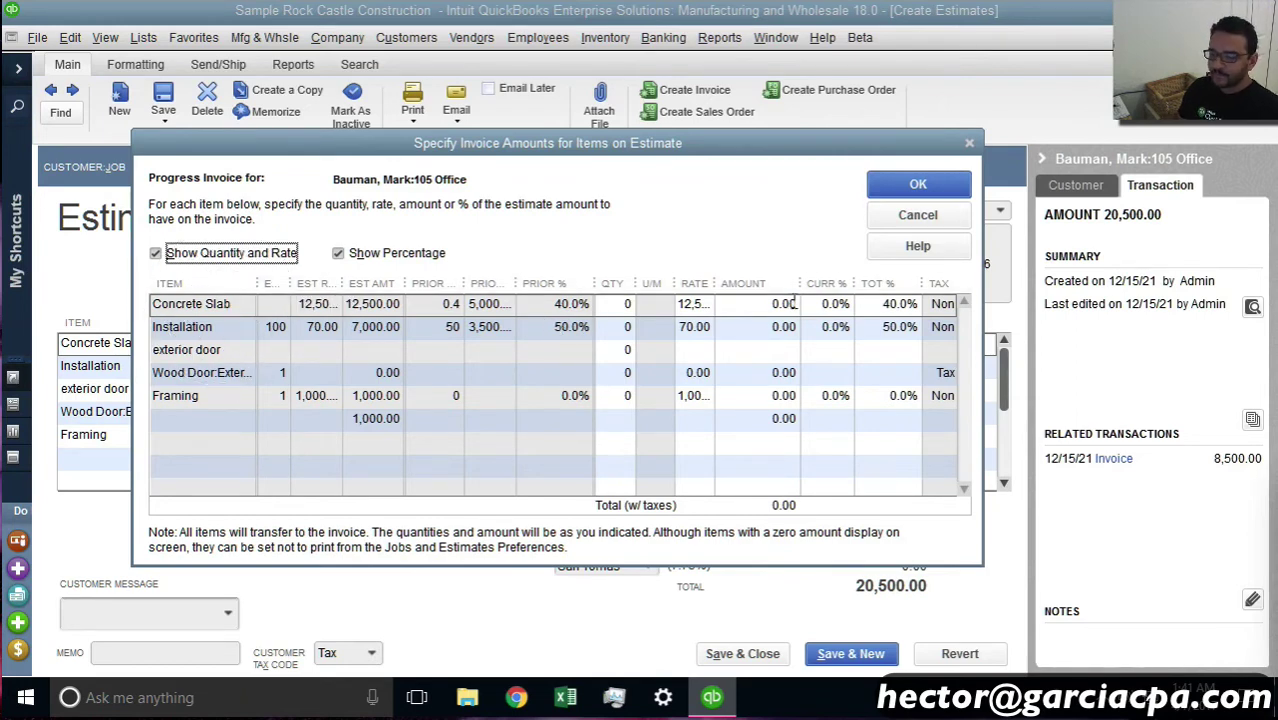
Step: Bill 60% of Concrete Slab and 25% of Installation on the current progress invoice
{"action": "left_click", "coordinate": [833, 305]}
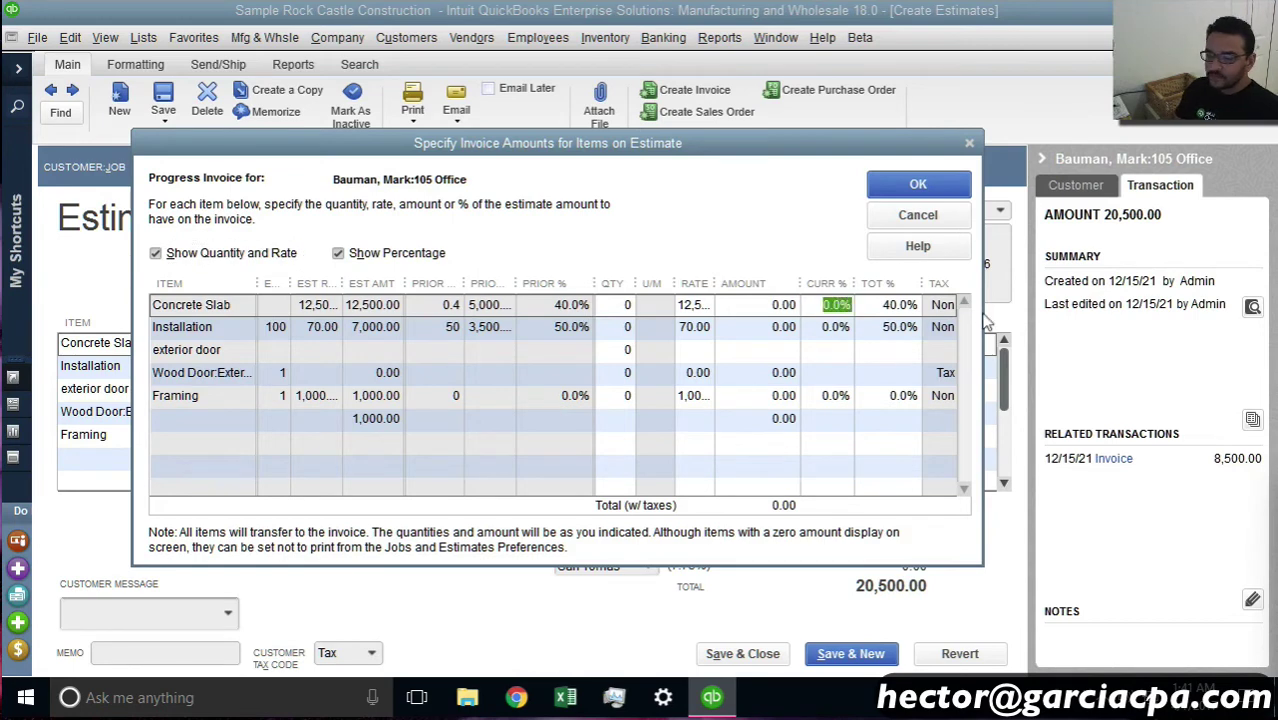
{"action": "type", "text": "60"}
{"action": "key", "text": "Tab"}
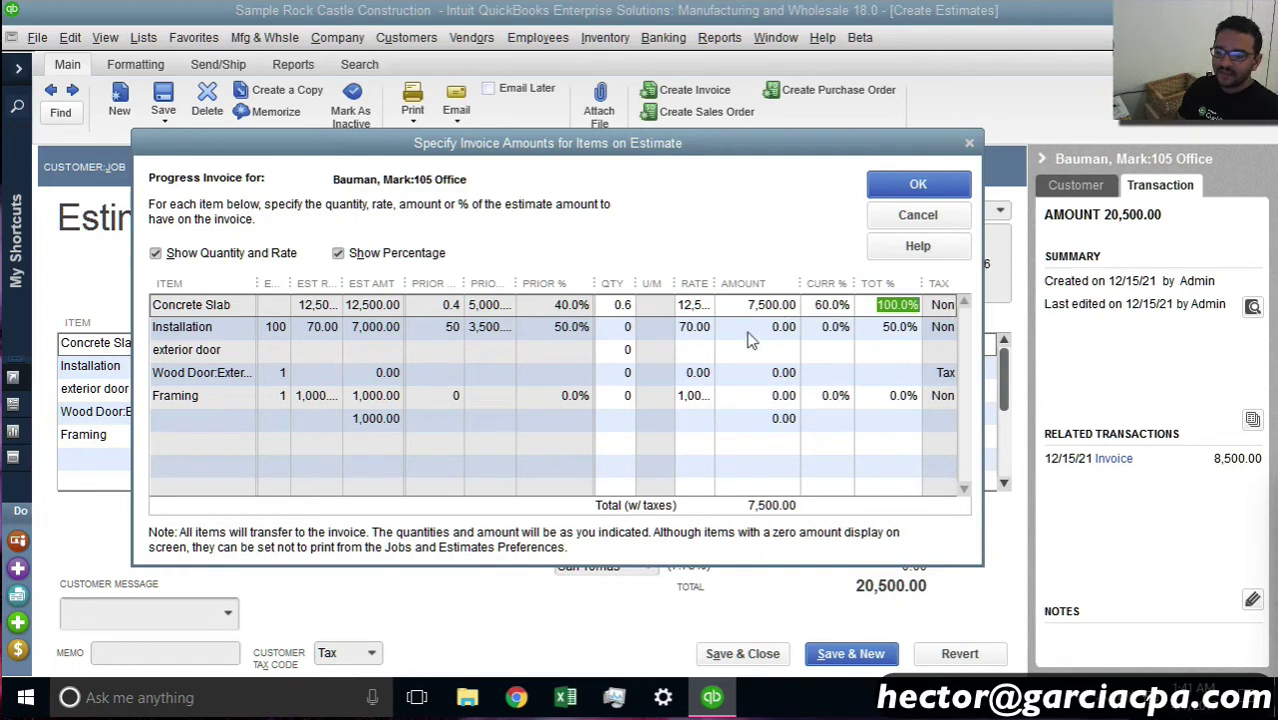
{"action": "left_click", "coordinate": [829, 330]}
{"action": "left_click", "coordinate": [829, 330]}
{"action": "type", "text": "2"}
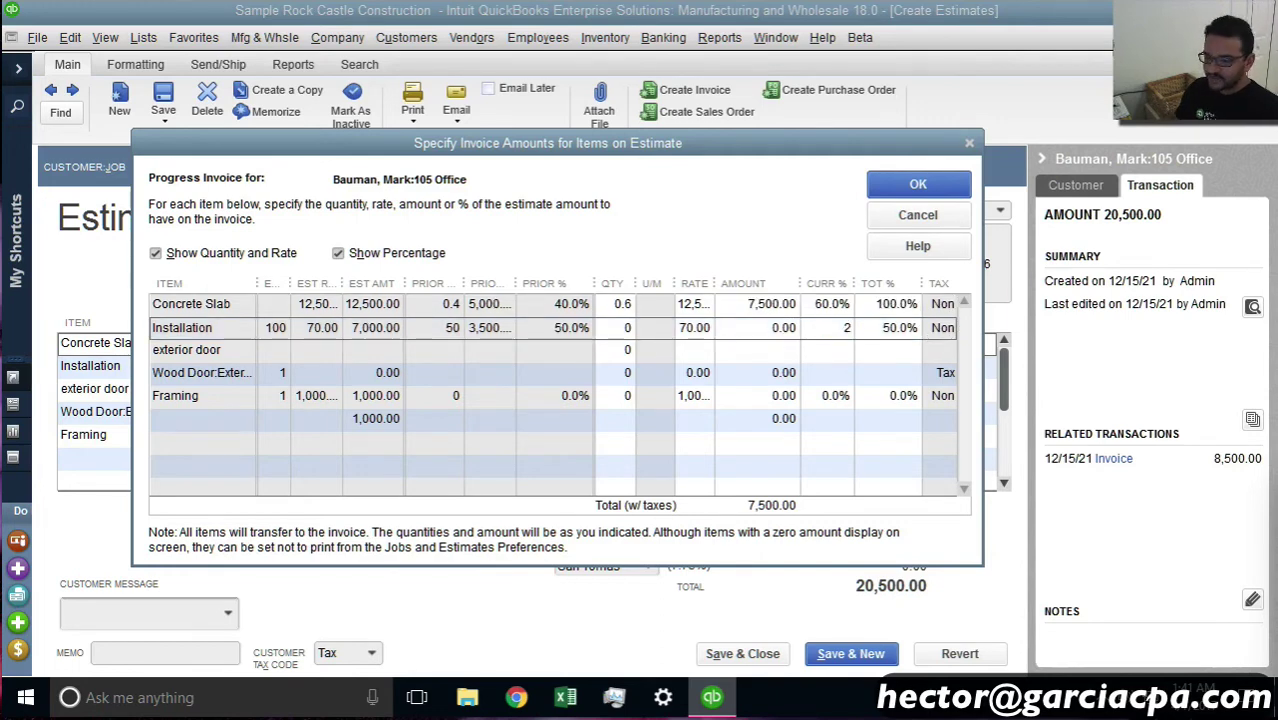
{"action": "type", "text": "5"}
{"action": "key", "text": "Tab"}
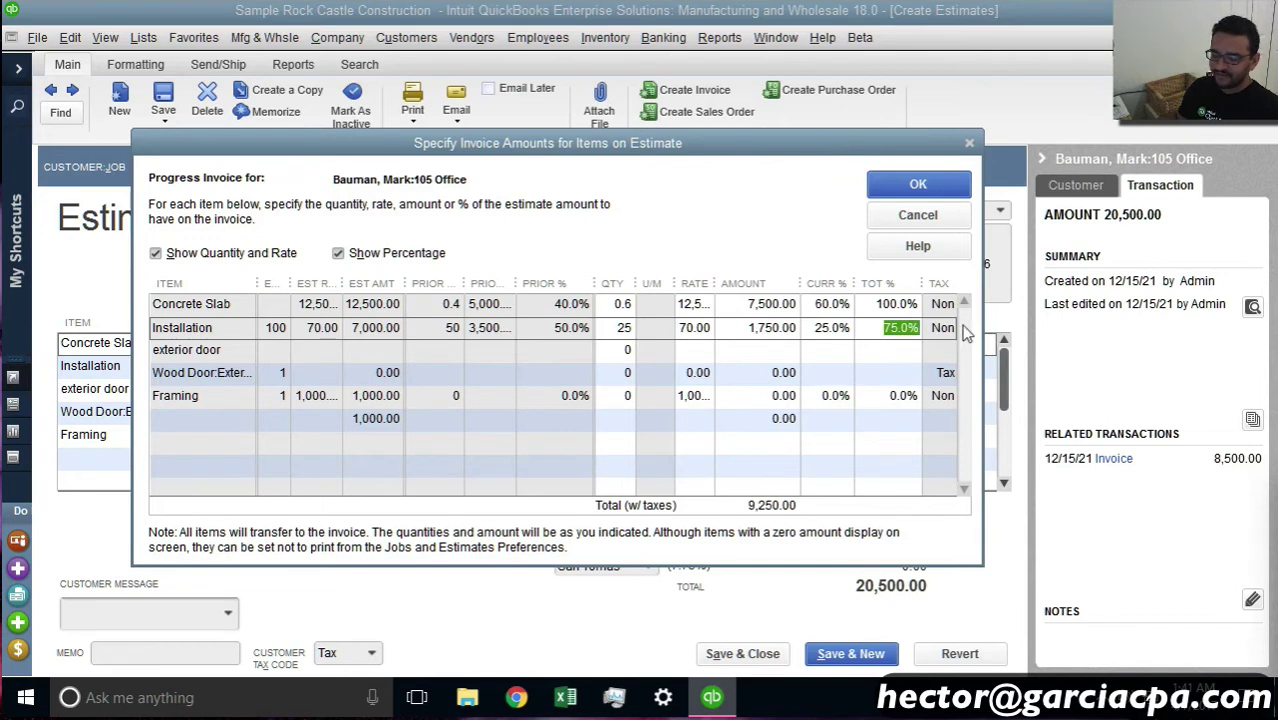
Step: Bill 50% of the Framing item and generate the progress invoice
{"action": "left_click", "coordinate": [221, 397]}
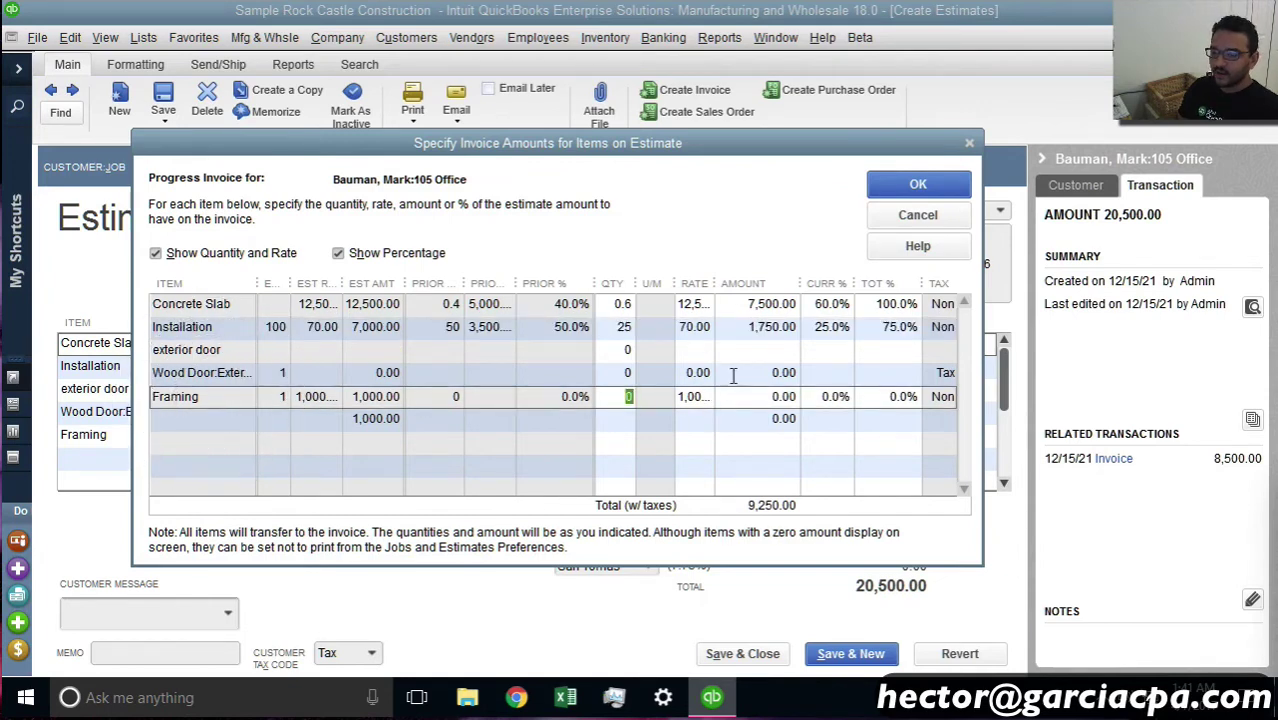
{"action": "left_click", "coordinate": [832, 400]}
{"action": "type", "text": "50"}
{"action": "key", "text": "Tab"}
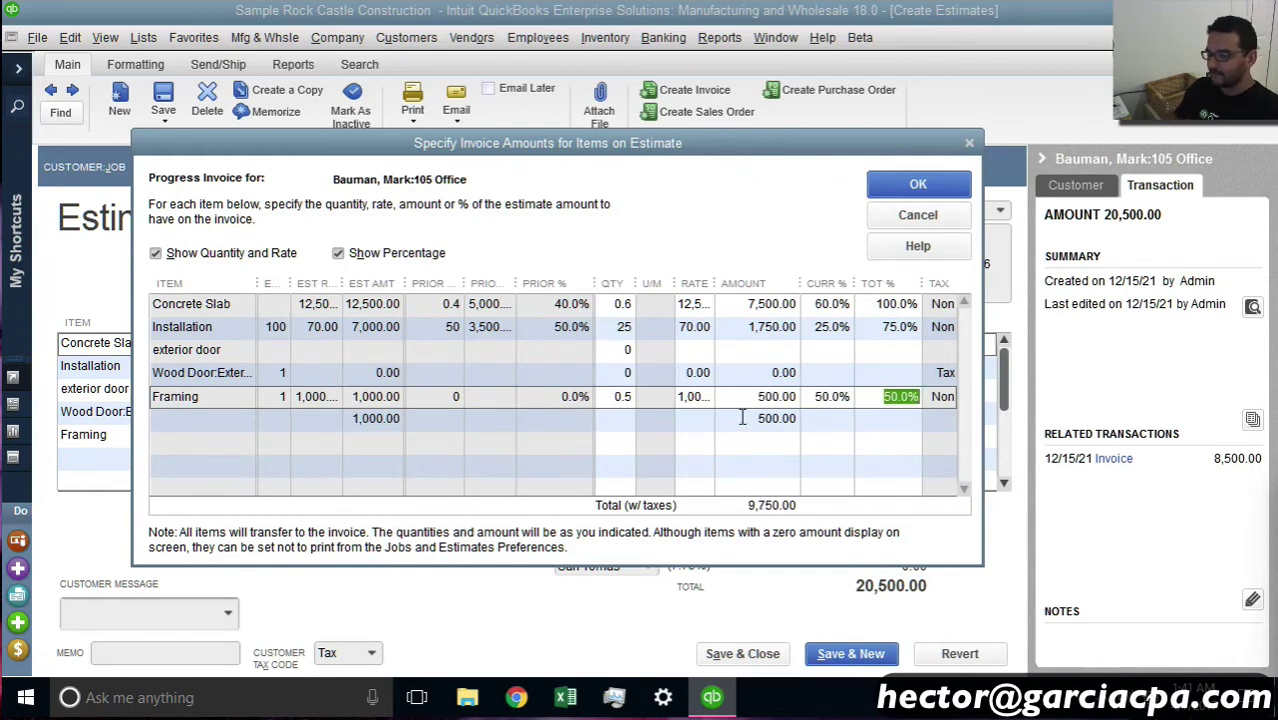
{"action": "left_click", "coordinate": [904, 188]}
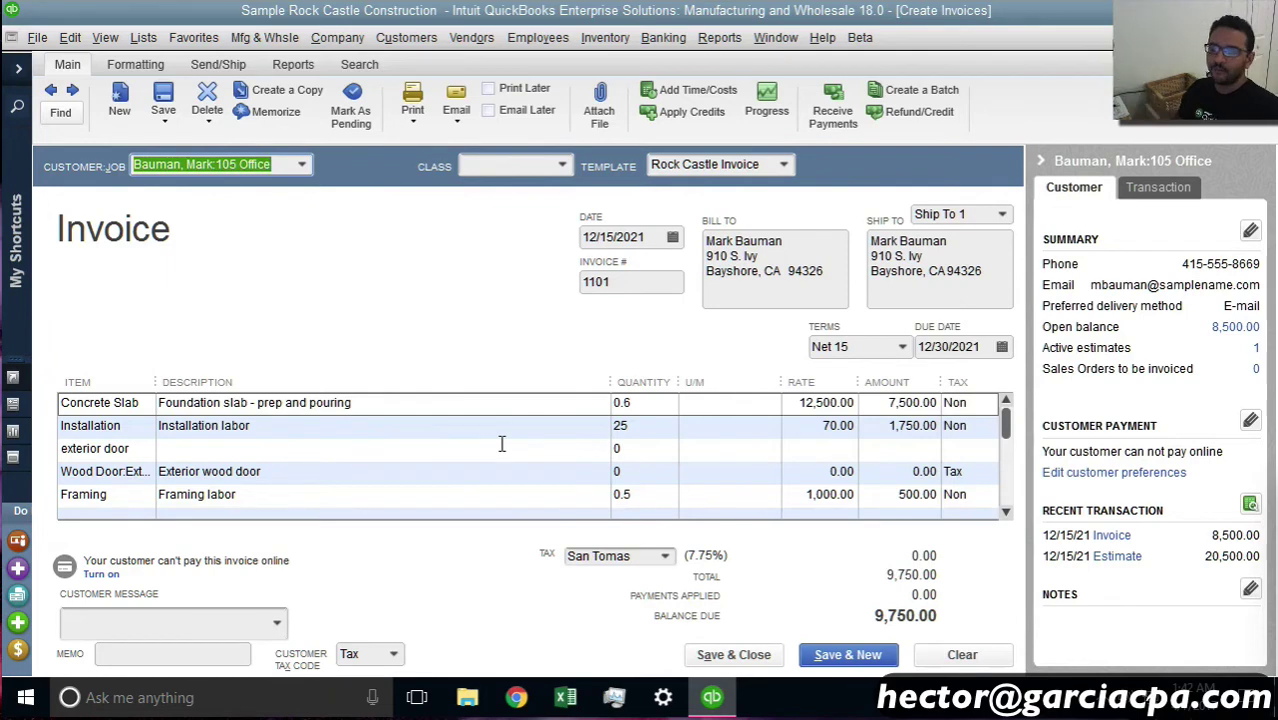
Step: Check the new invoice's line items enlarged in the print preview, and save and close the invoice
{"action": "left_click", "coordinate": [417, 121]}
{"action": "left_click", "coordinate": [434, 138]}
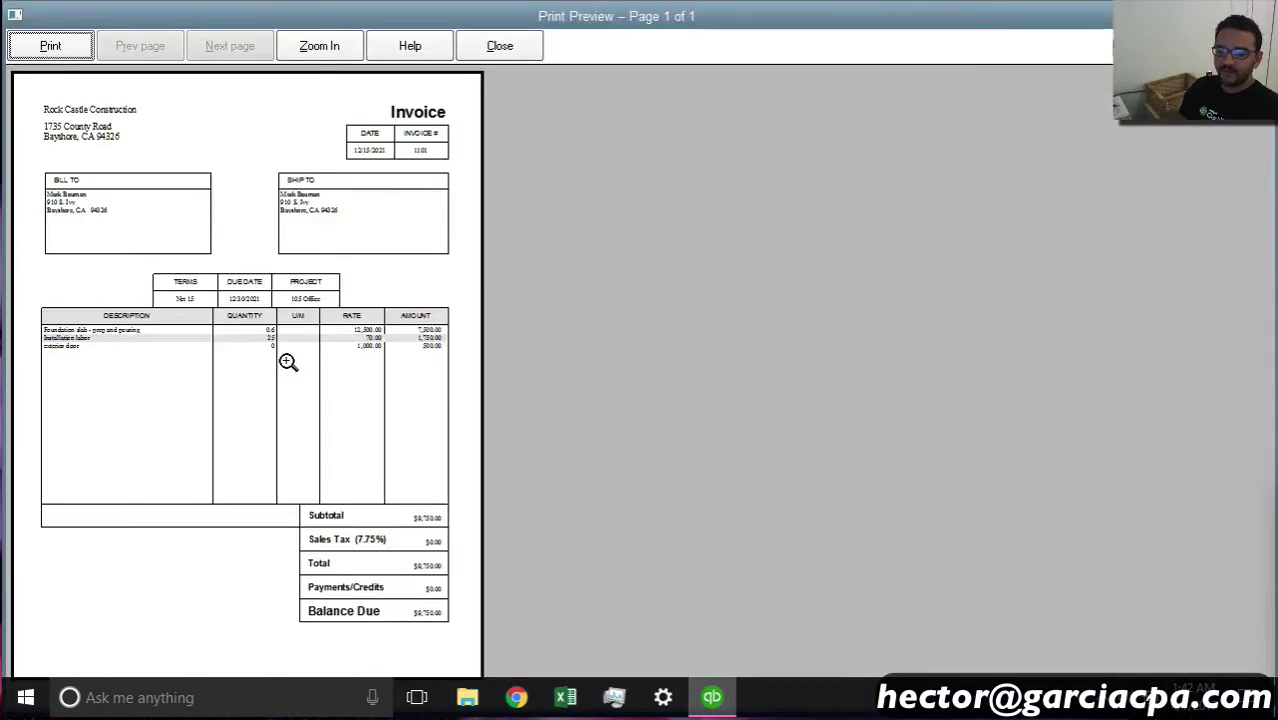
{"action": "left_click", "coordinate": [288, 362]}
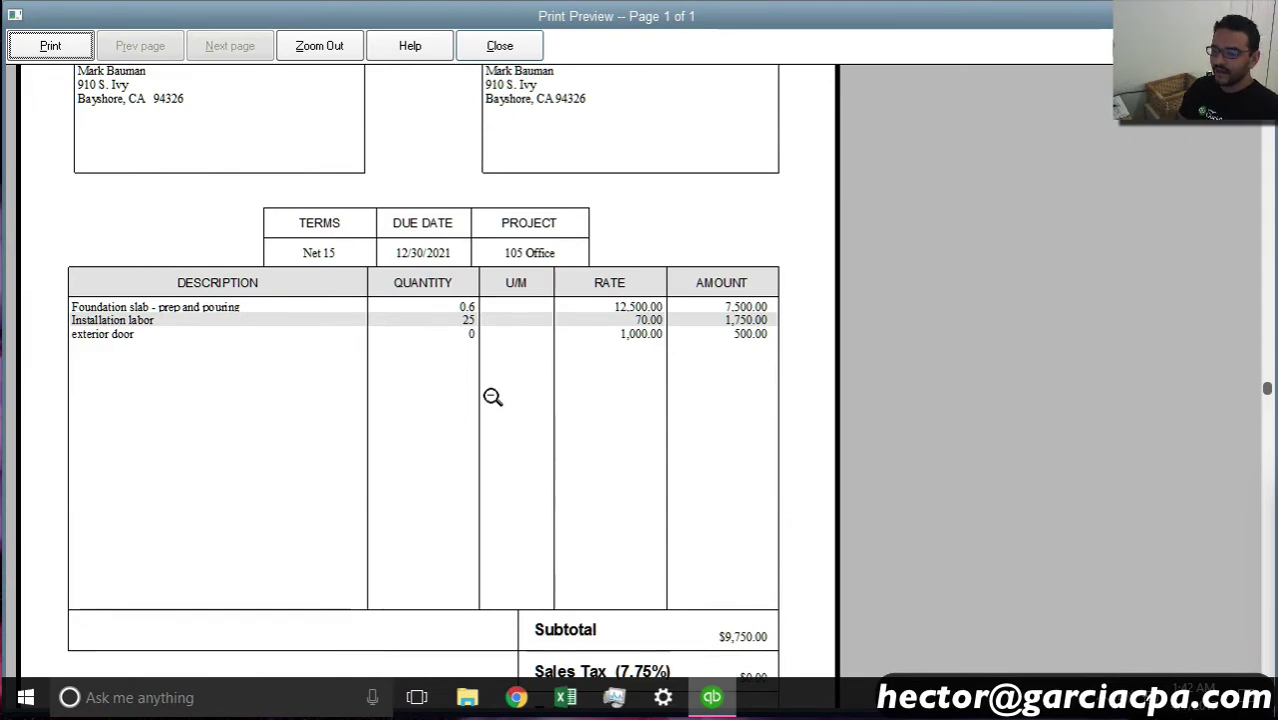
{"action": "left_click", "coordinate": [509, 50]}
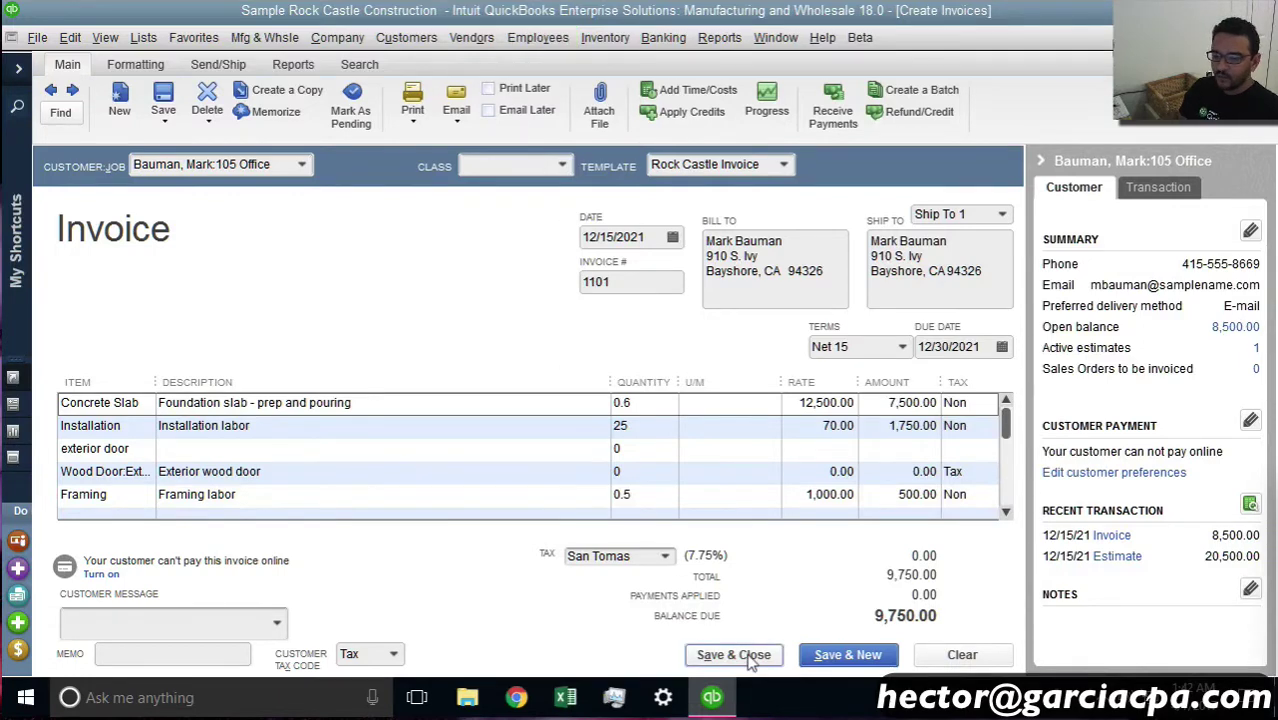
{"action": "left_click", "coordinate": [744, 653]}
{"action": "left_click", "coordinate": [785, 494]}
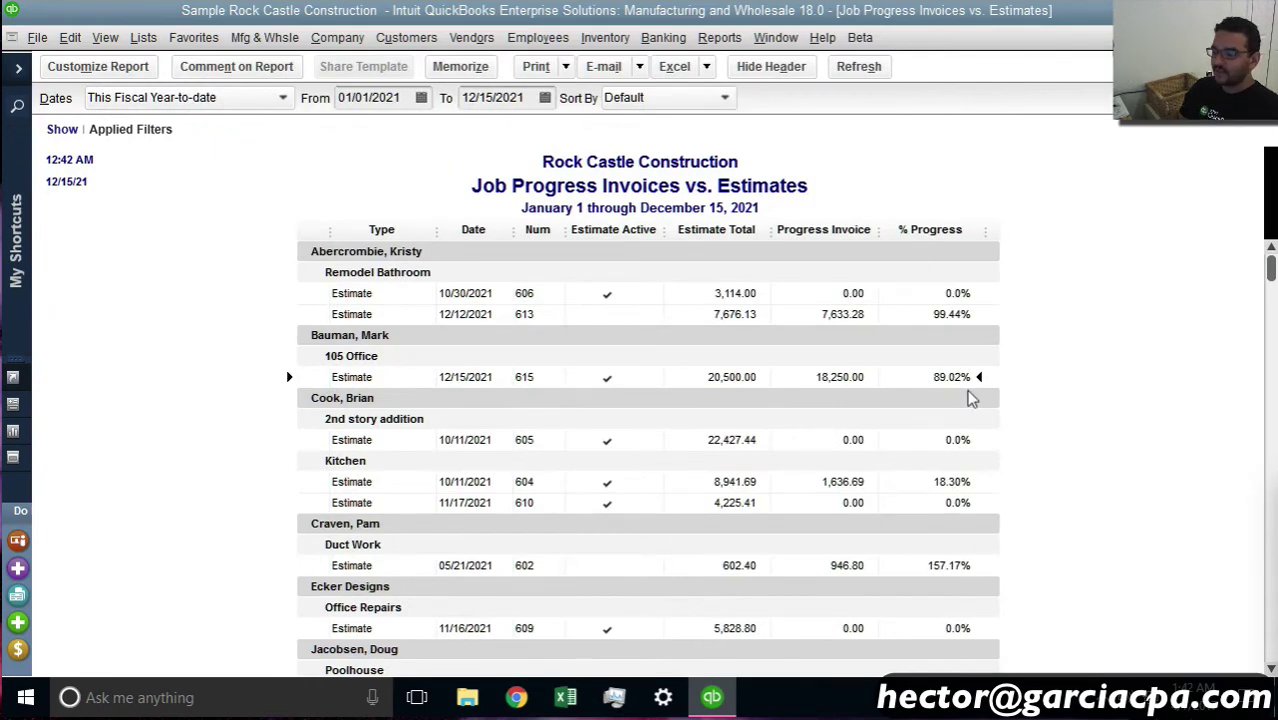
Step: Close the current report and run the Job Estimates vs. Actuals Detail report for the 105 Office job
{"action": "key", "text": "ctrl"}
{"action": "key", "text": "ctrl"}
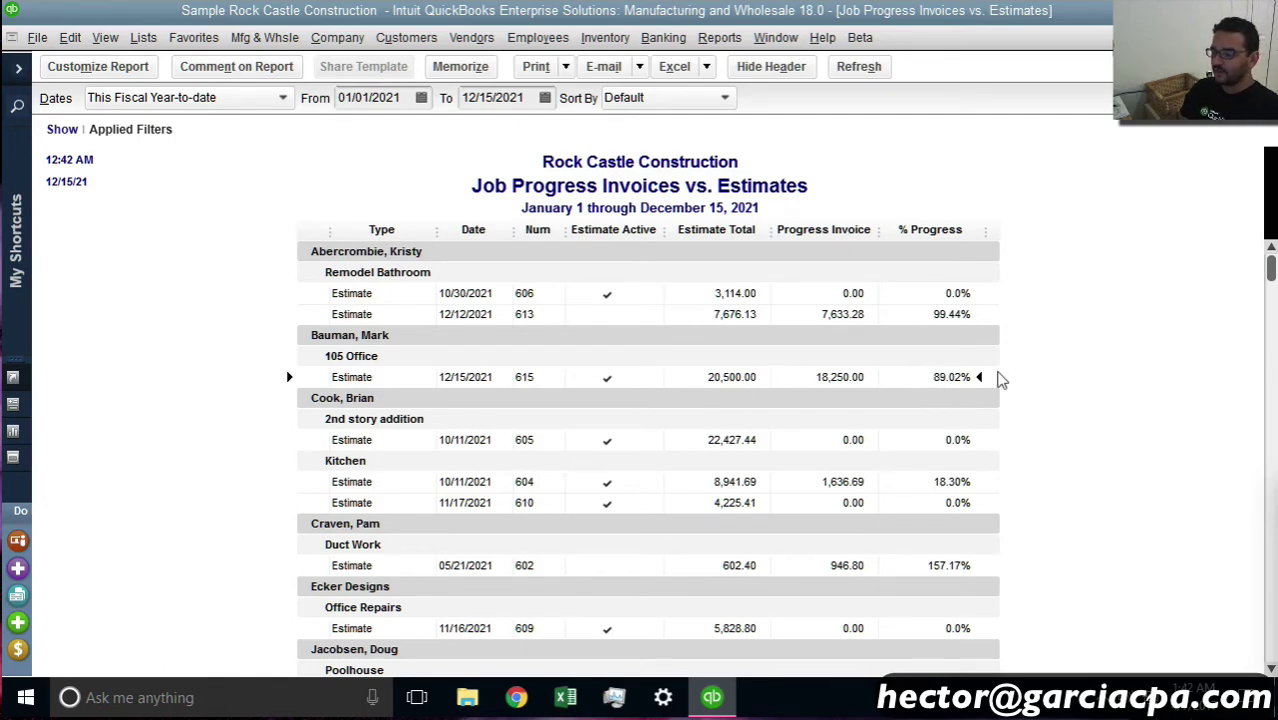
{"action": "key", "text": "Escape"}
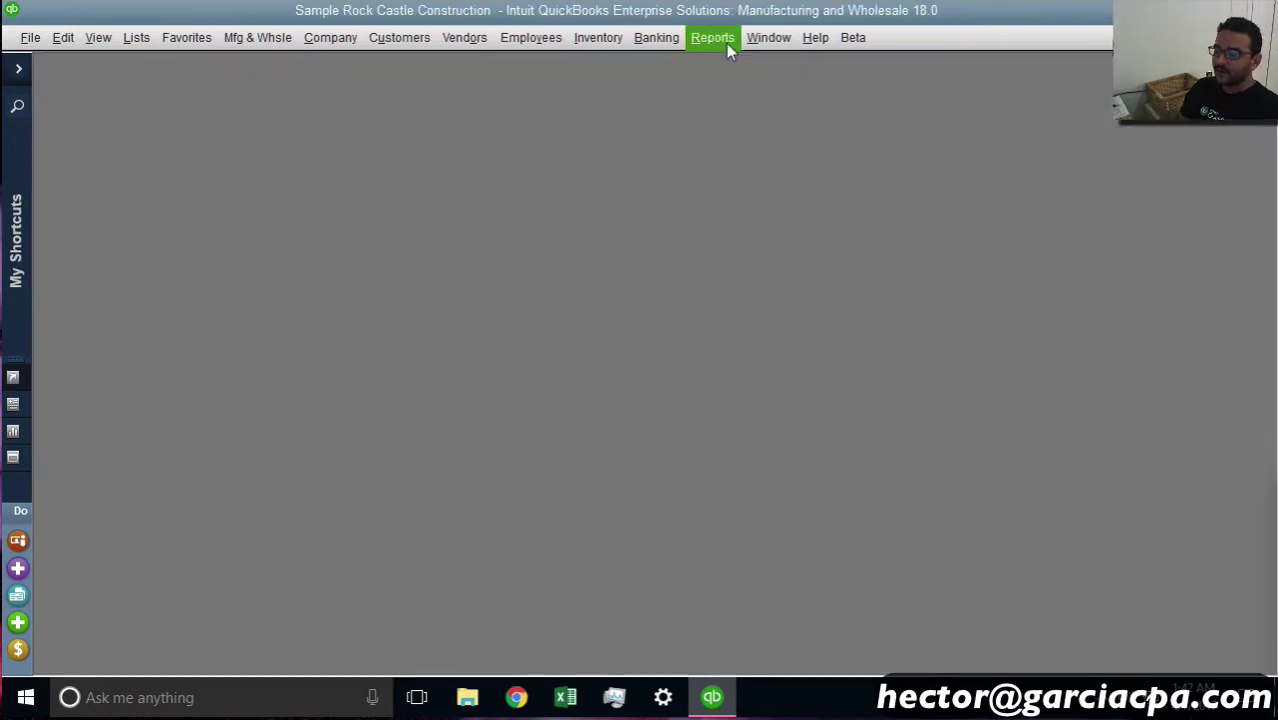
{"action": "left_click", "coordinate": [727, 45]}
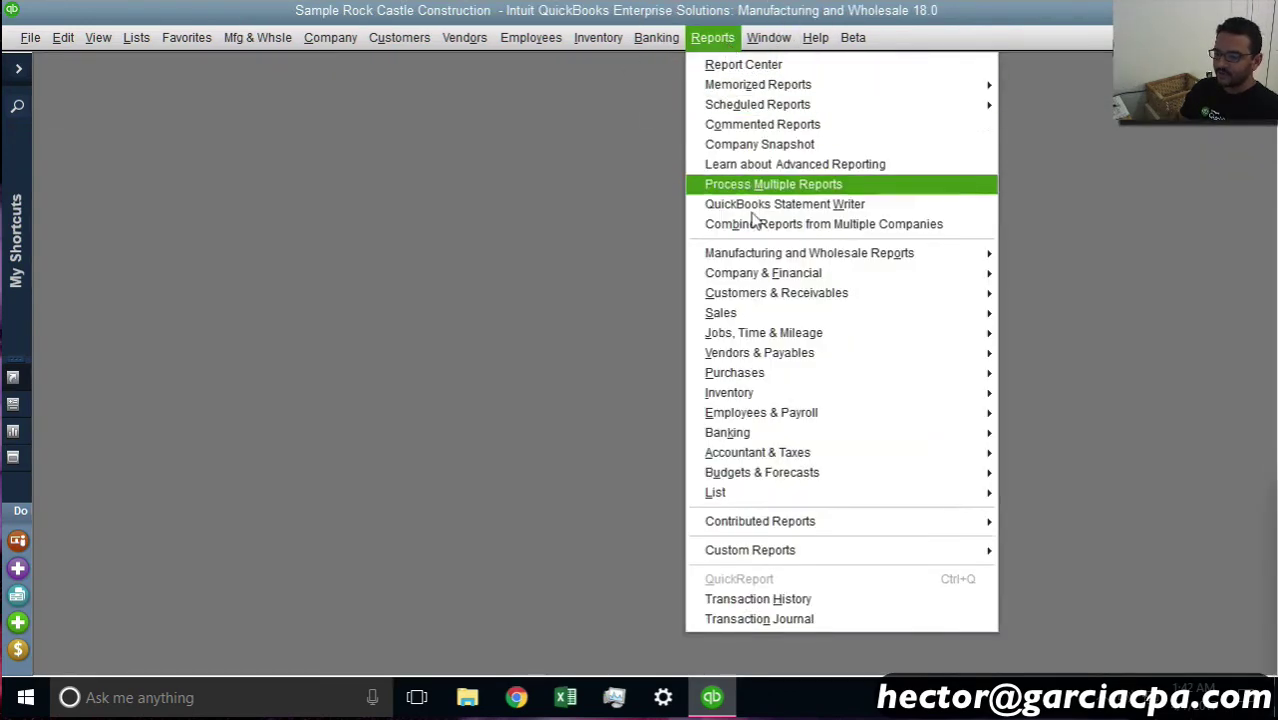
{"action": "left_click", "coordinate": [783, 341]}
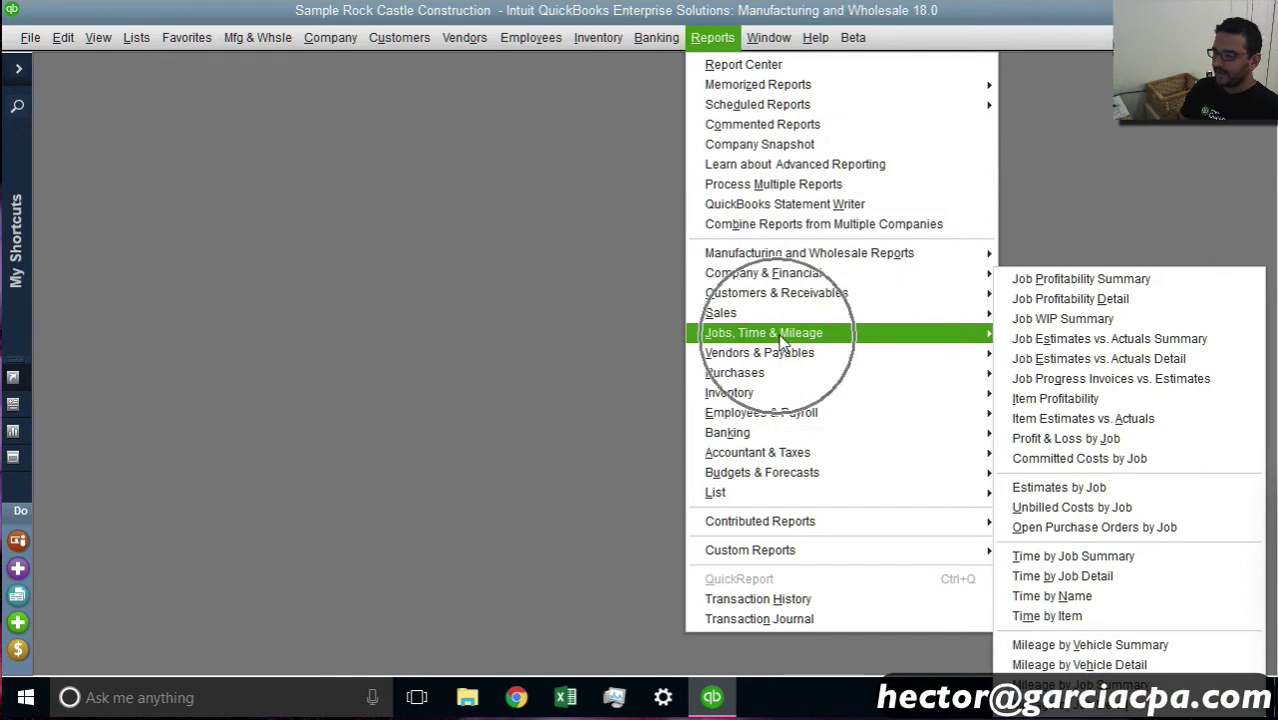
{"action": "left_click", "coordinate": [1193, 342]}
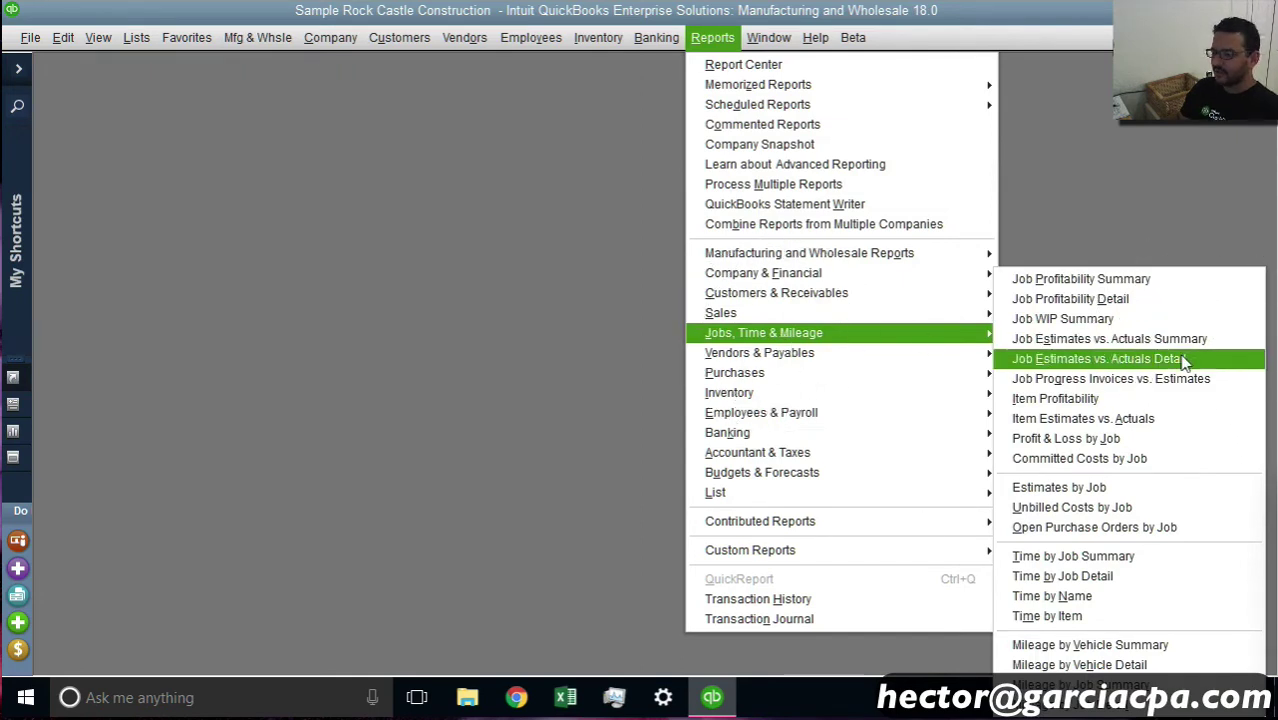
{"action": "left_click", "coordinate": [1183, 359]}
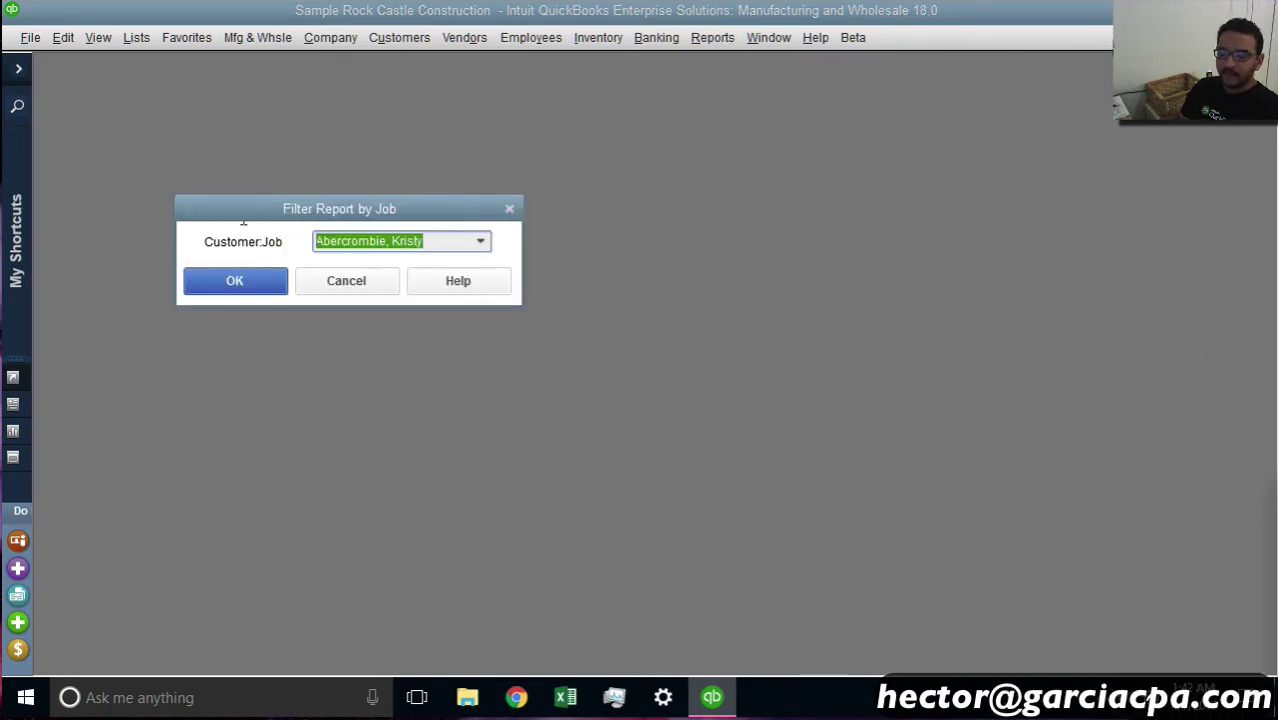
{"action": "type", "text": "105 Office"}
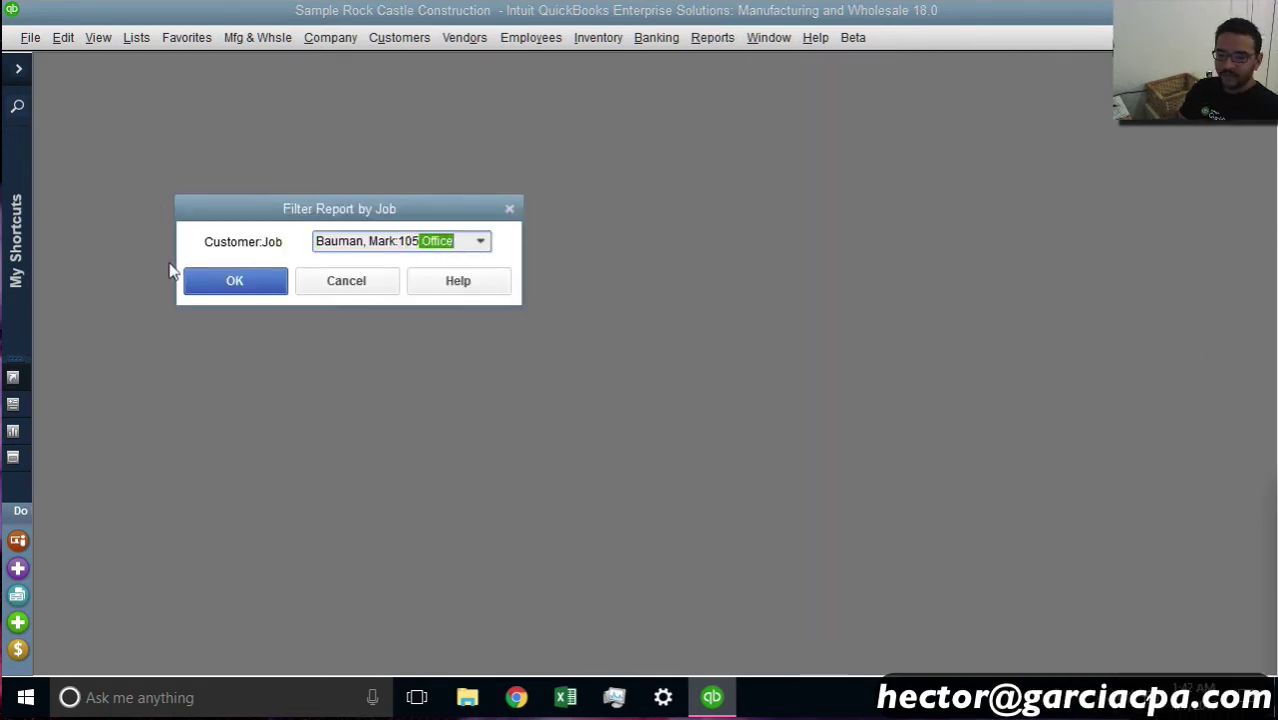
{"action": "left_click", "coordinate": [252, 283]}
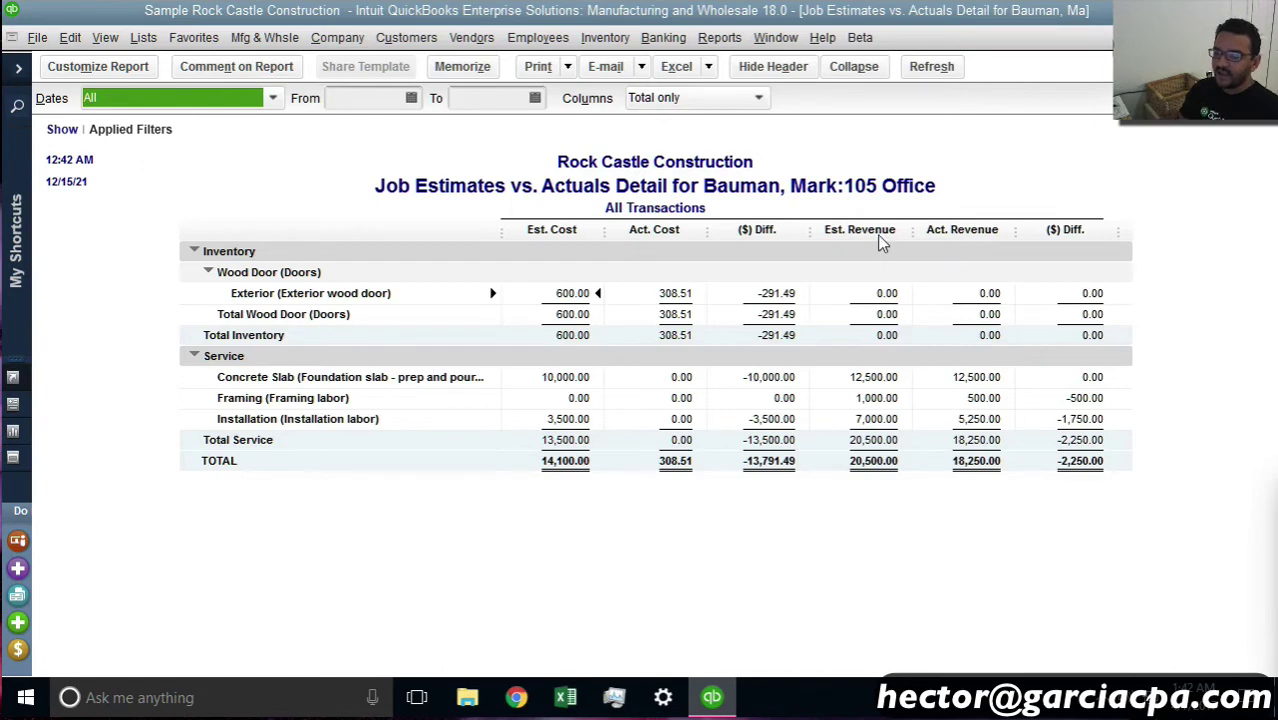
Step: Compare the estimated and actual revenue of the service items and their totals in the 105 Office report
{"action": "key", "text": "ctrl"}
{"action": "key", "text": "ctrl"}
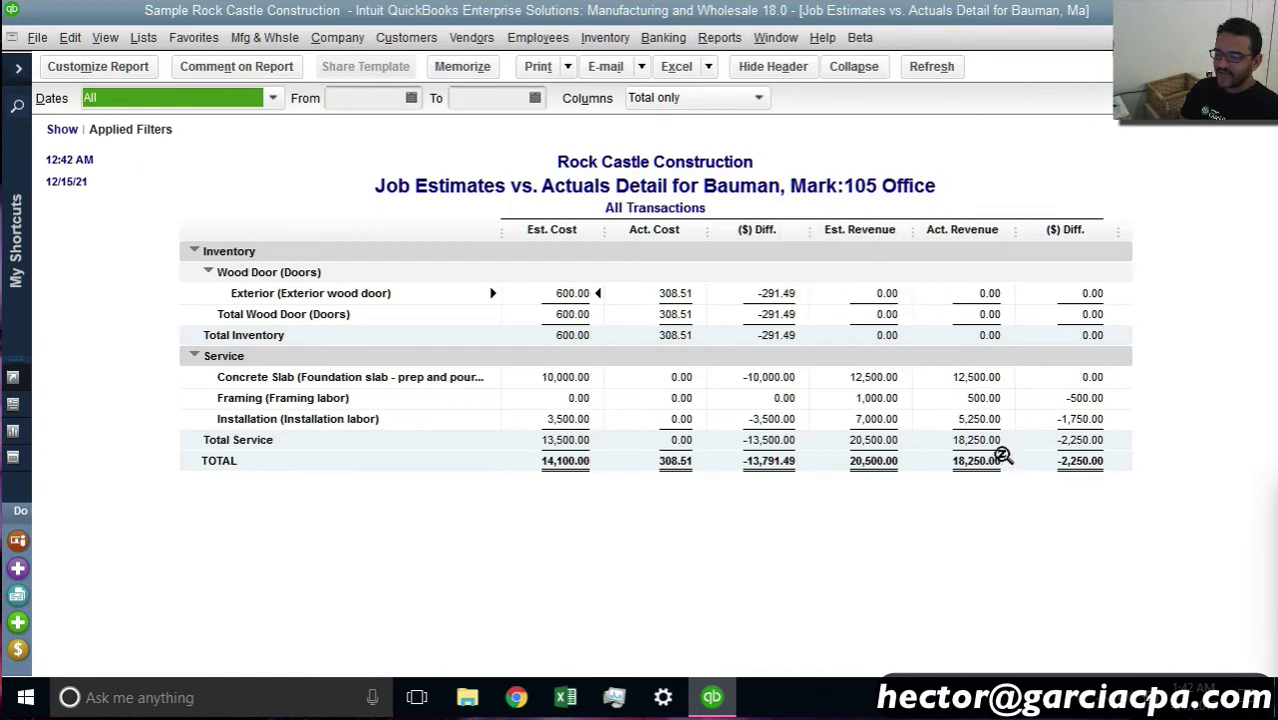
{"action": "key", "text": "ctrl"}
{"action": "left_click", "coordinate": [870, 442]}
{"action": "key", "text": "ctrl"}
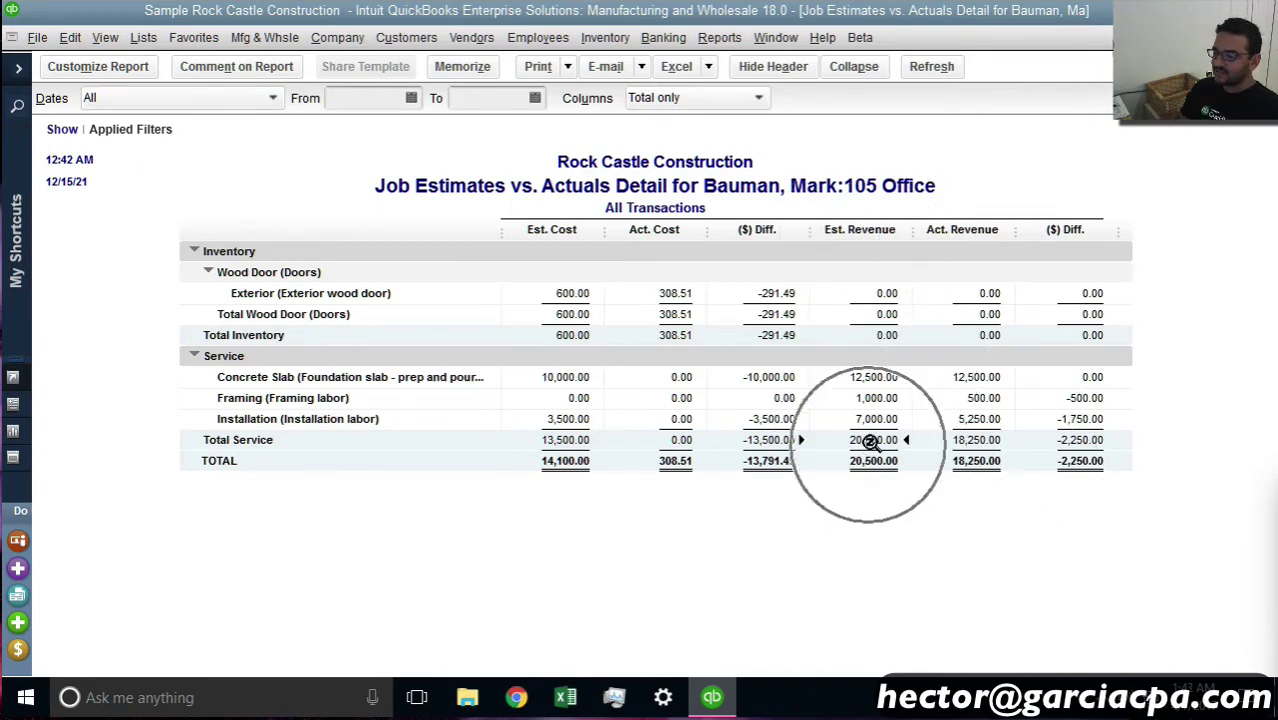
{"action": "left_click", "coordinate": [990, 440]}
{"action": "key", "text": "ctrl"}
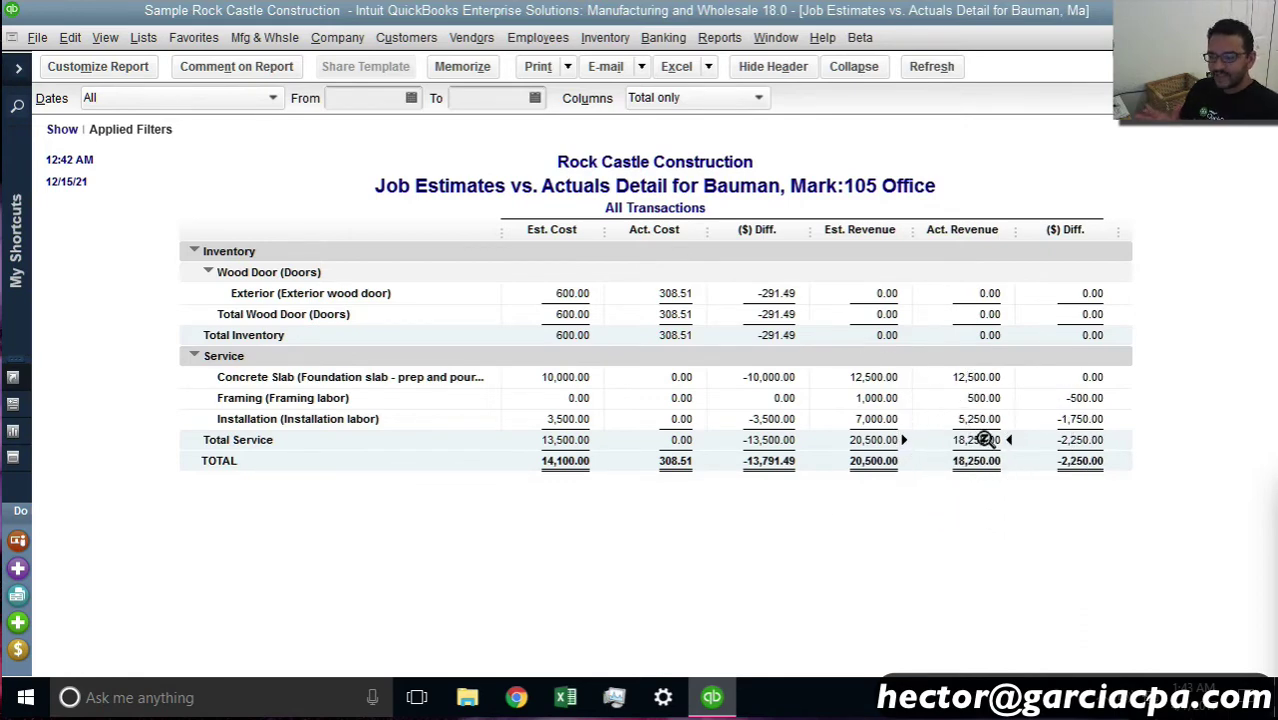
{"action": "key", "text": "ctrl"}
{"action": "key", "text": "ctrl"}
Step: Customize the report to add the revenue % Difference column and remove the Est. Cost, Act. Cost and cost $ Difference columns
{"action": "left_click", "coordinate": [105, 70]}
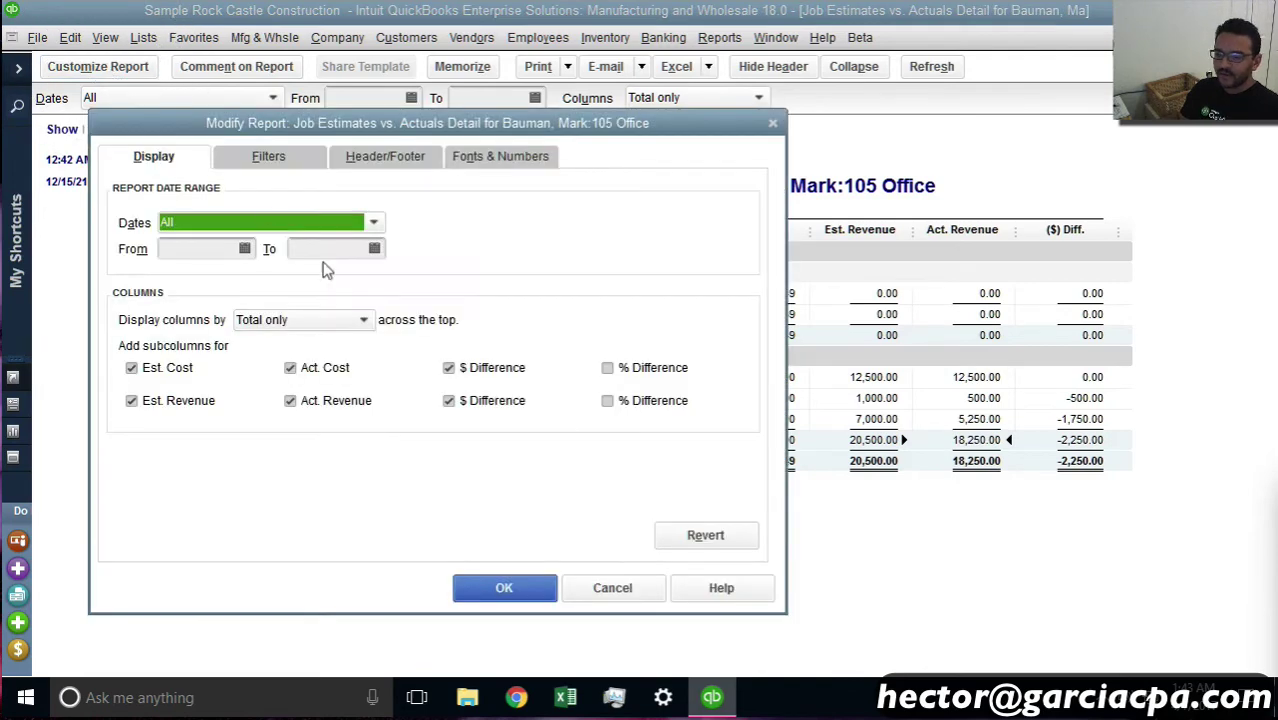
{"action": "left_click", "coordinate": [622, 402]}
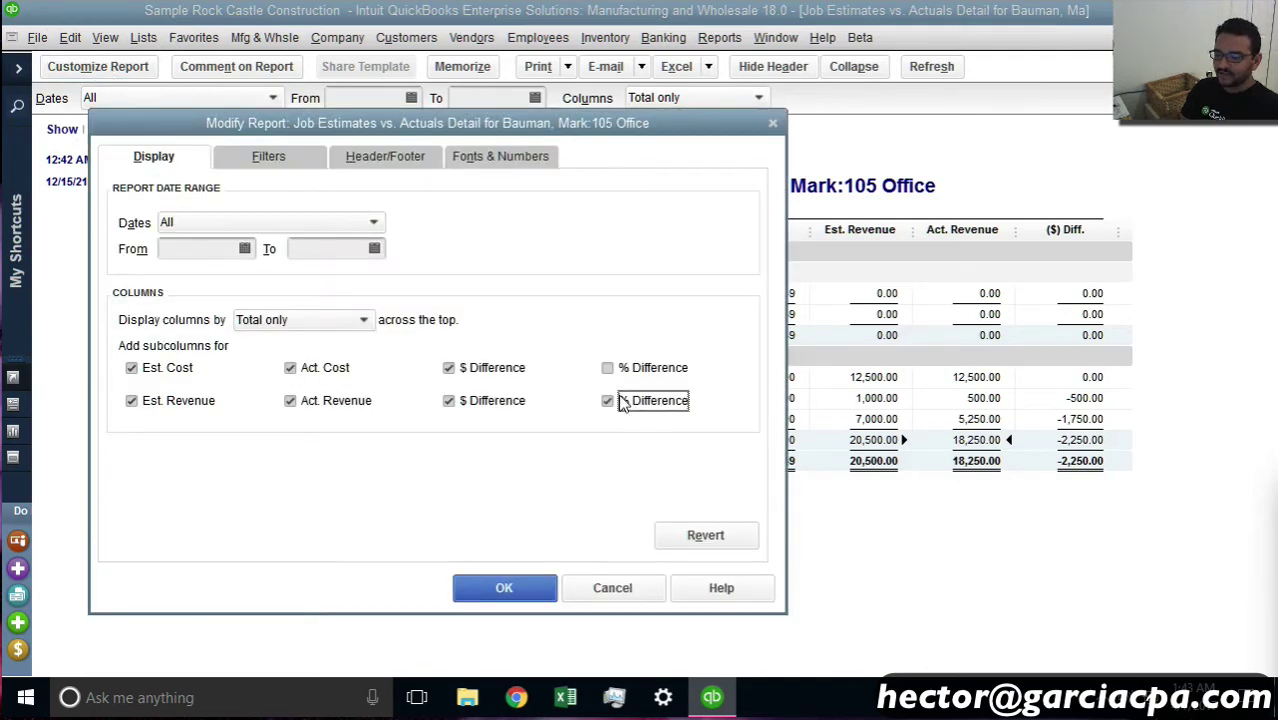
{"action": "key", "text": "ctrl"}
{"action": "key", "text": "ctrl"}
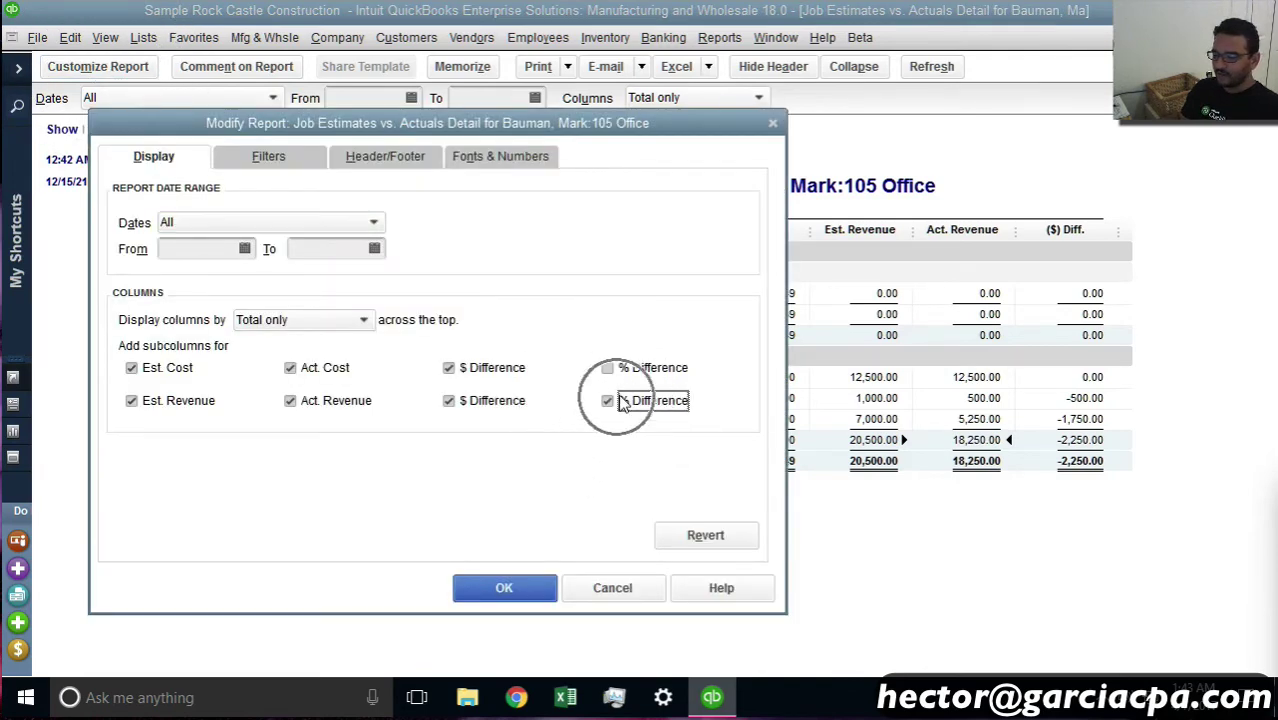
{"action": "left_click", "coordinate": [168, 373]}
{"action": "left_click", "coordinate": [327, 372]}
{"action": "left_click", "coordinate": [482, 372]}
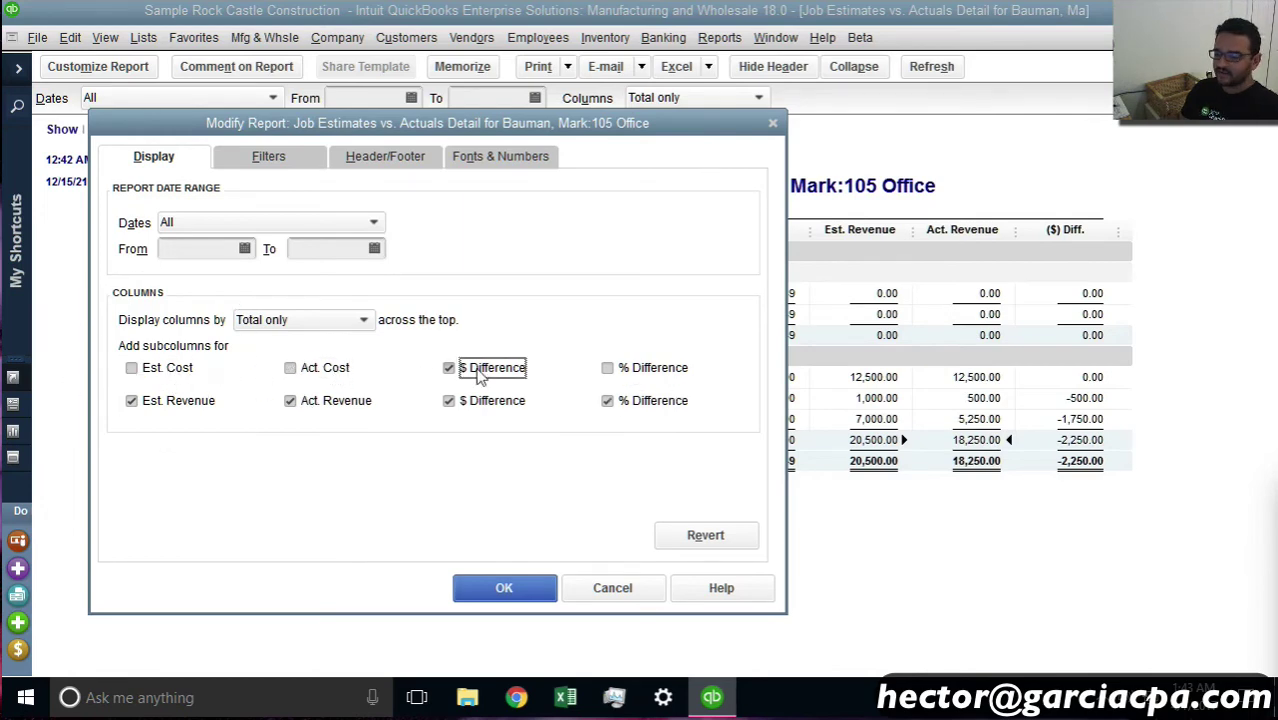
{"action": "key", "text": "ctrl"}
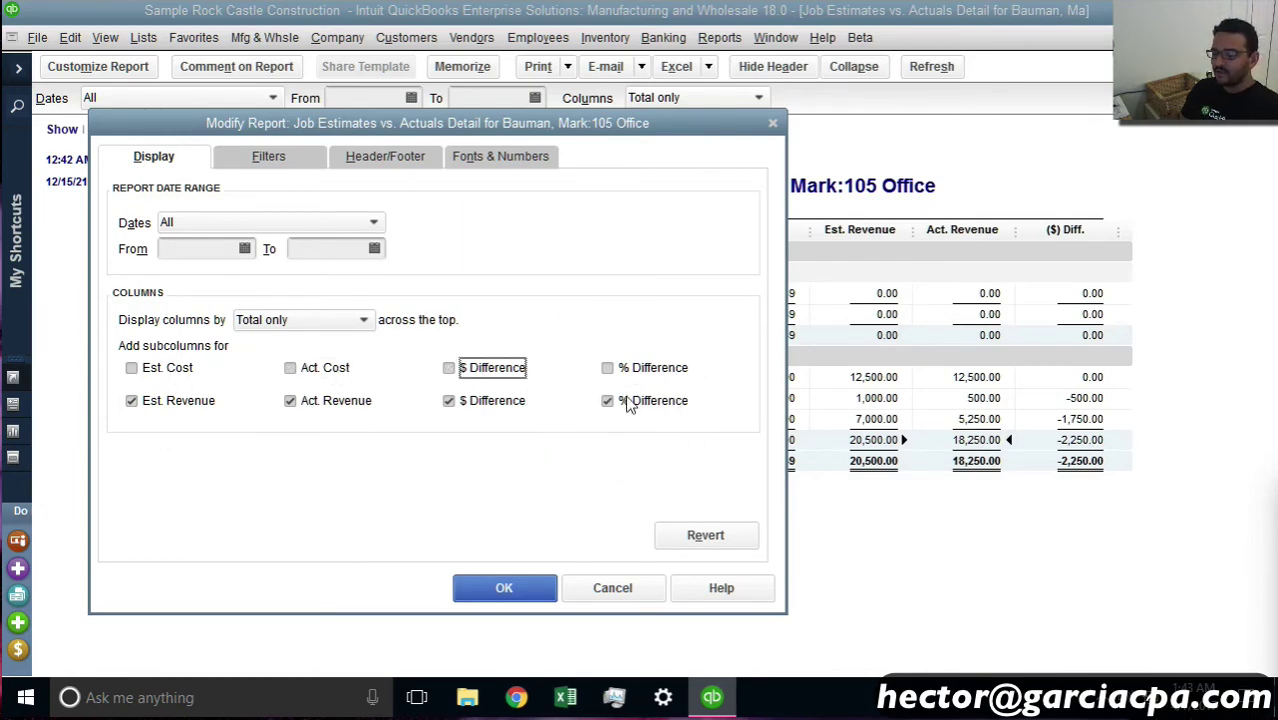
{"action": "key", "text": "ctrl"}
{"action": "left_click", "coordinate": [503, 587]}
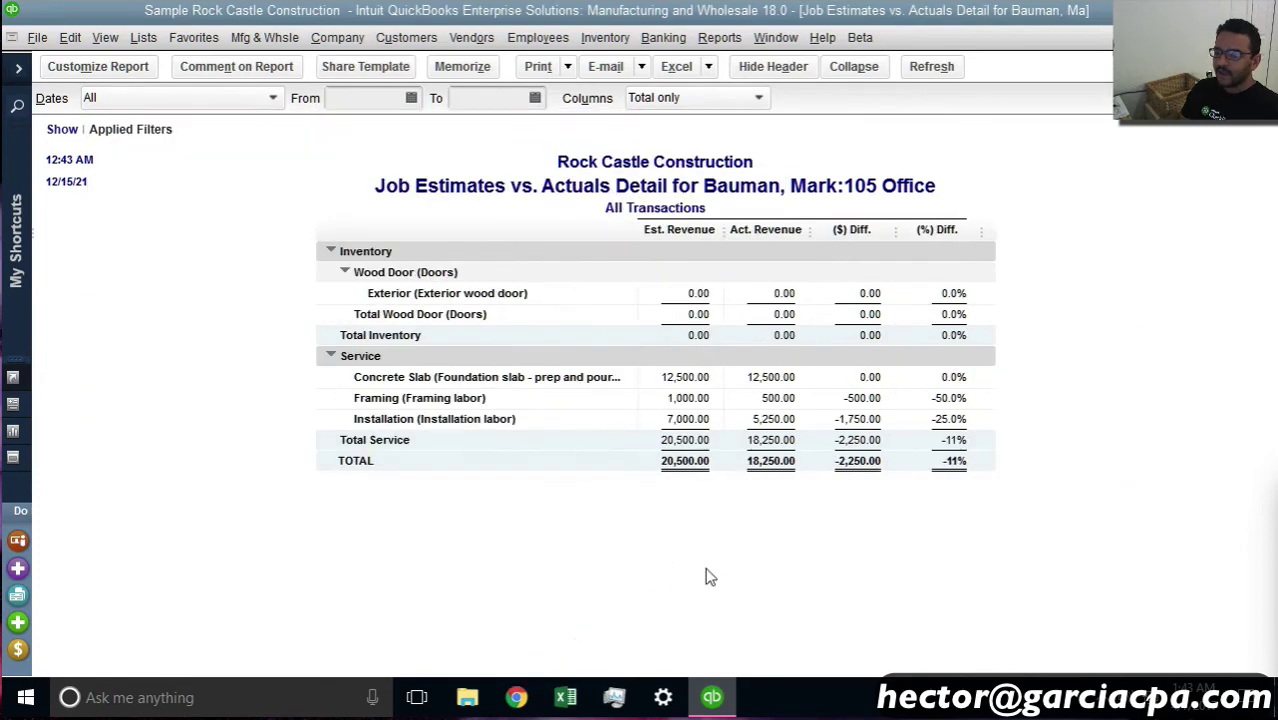
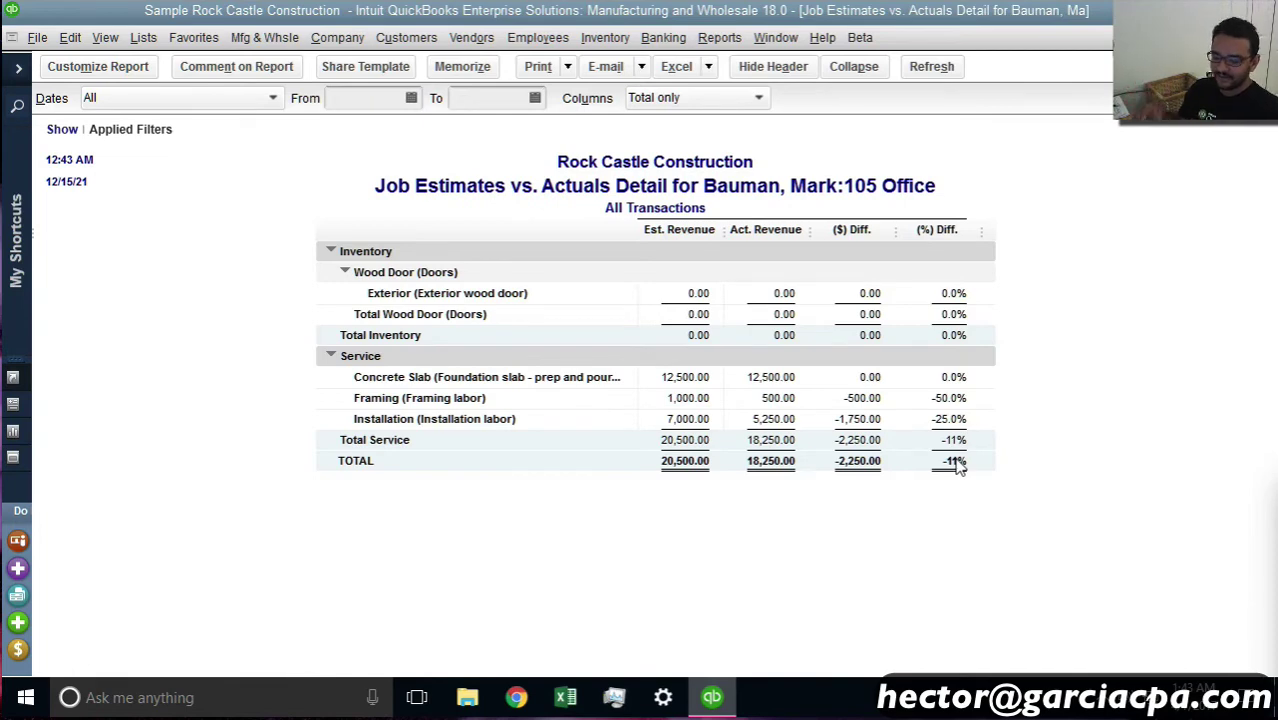
Step: Close the job detail report and open the Job Progress Invoices vs. Estimates report maximized
{"action": "key", "text": "Escape"}
{"action": "left_click", "coordinate": [712, 37]}
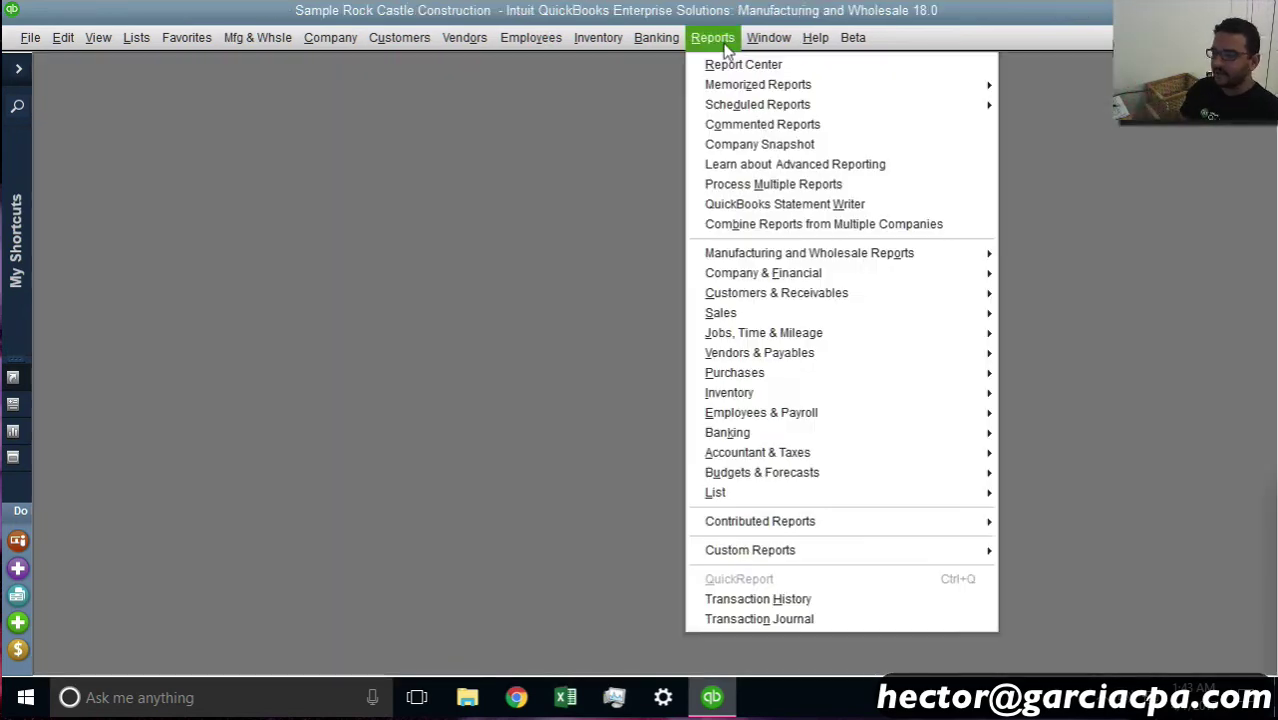
{"action": "mouse_move", "coordinate": [789, 338]}
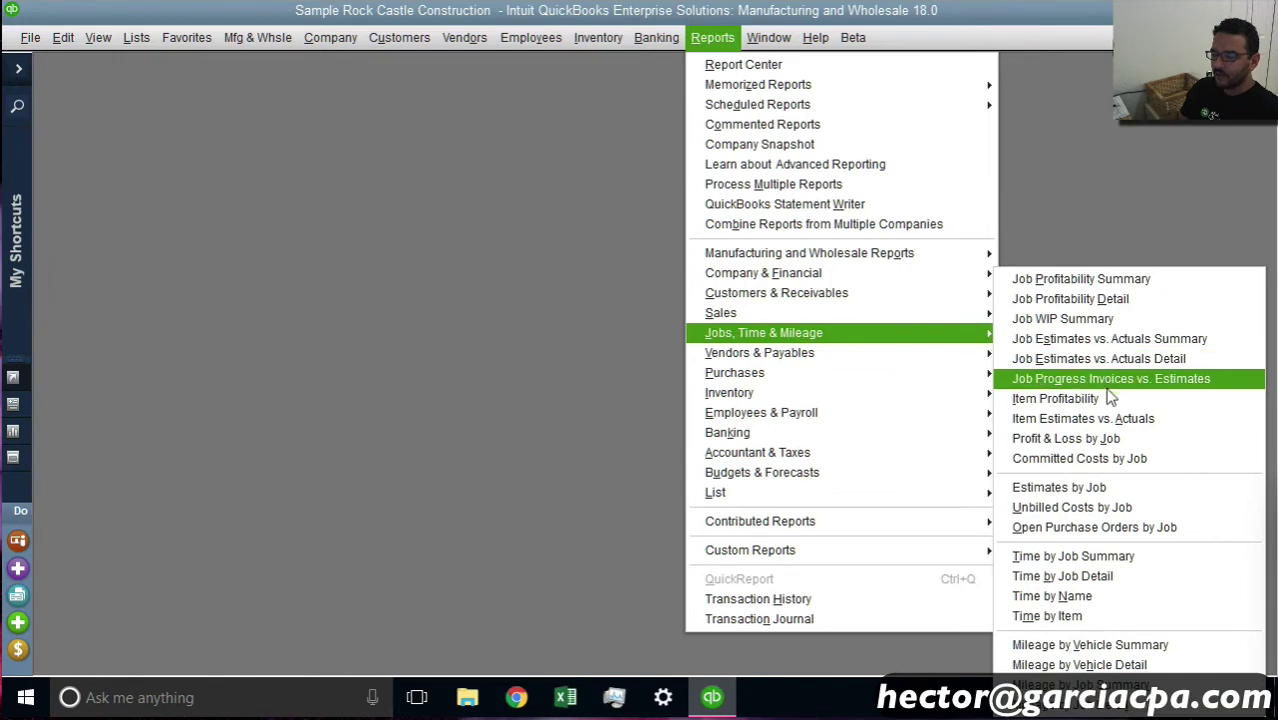
{"action": "left_click", "coordinate": [1119, 385]}
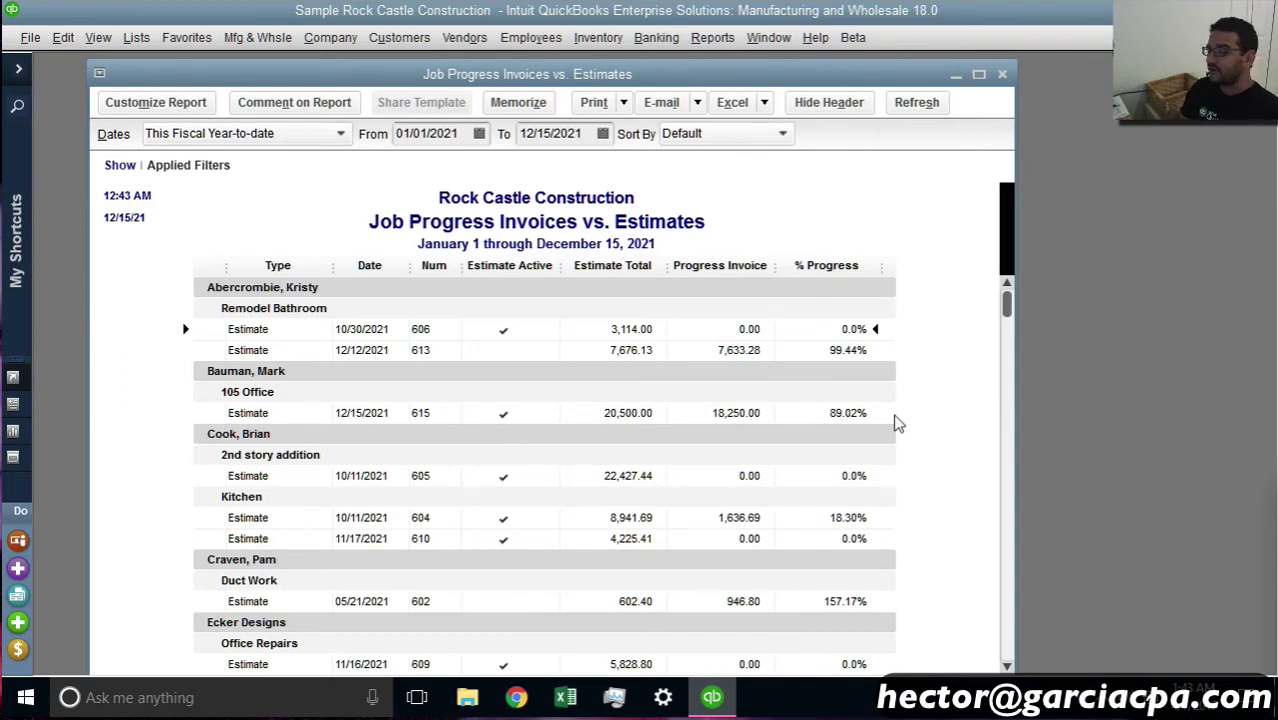
{"action": "double_click", "coordinate": [772, 82]}
{"action": "mouse_move", "coordinate": [1270, 268]}
{"action": "left_mouse_down"}
{"action": "mouse_move", "coordinate": [1272, 658]}
{"action": "mouse_move", "coordinate": [1274, 256]}
{"action": "left_mouse_up"}
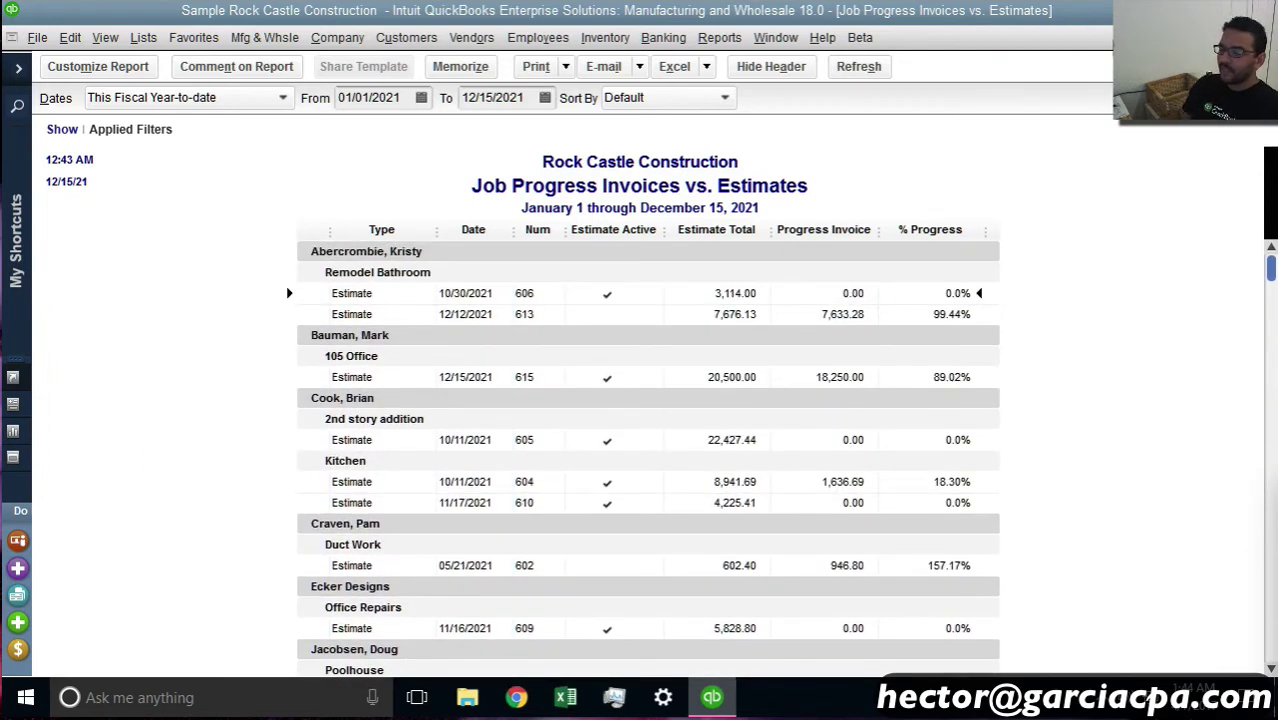
Step: Examine the % Progress column across the listed estimates, including the Duct Work estimate
{"action": "key", "text": "ctrl"}
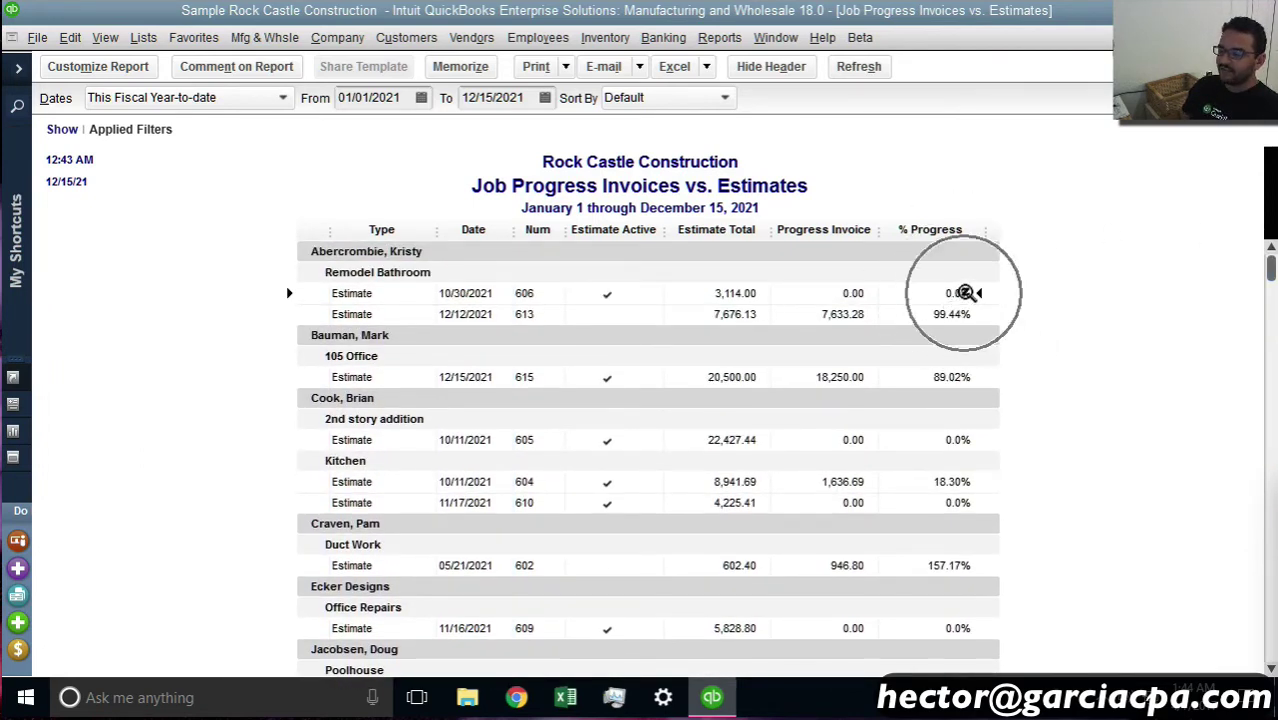
{"action": "scroll", "coordinate": [1021, 462], "scroll_direction": "down", "scroll_amount": 4}
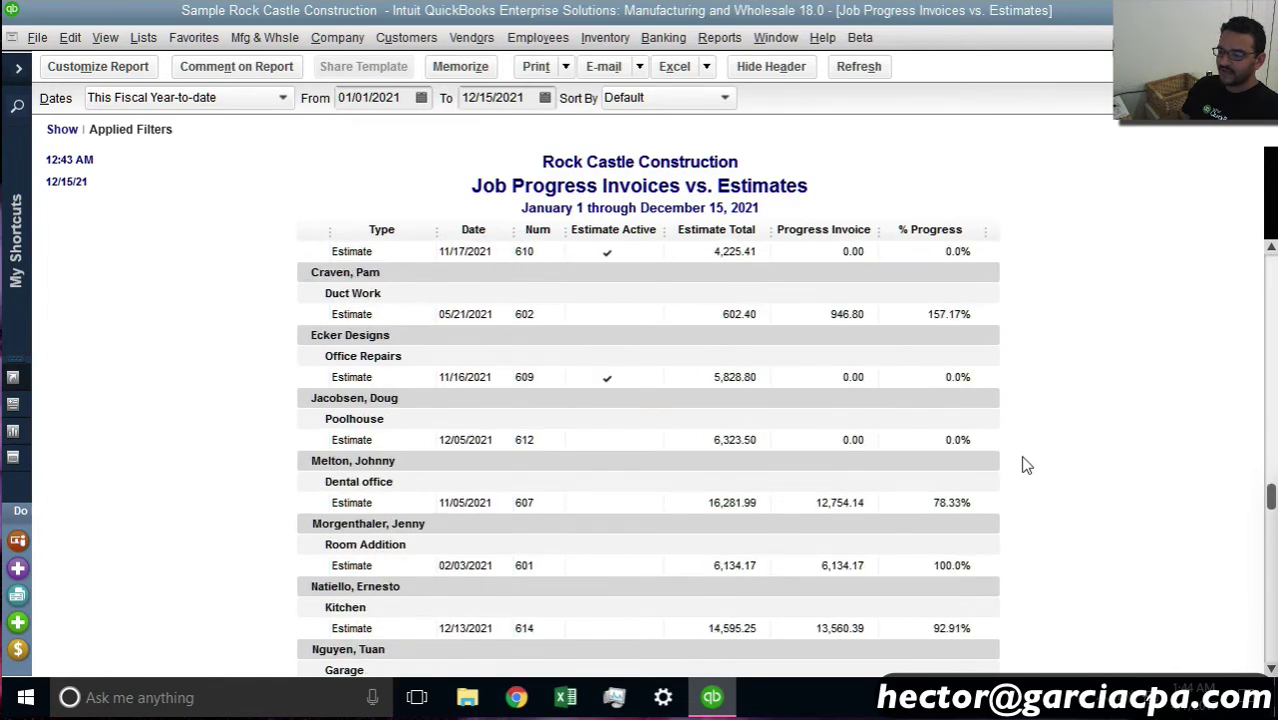
{"action": "left_click", "coordinate": [958, 320]}
{"action": "key", "text": "ctrl"}
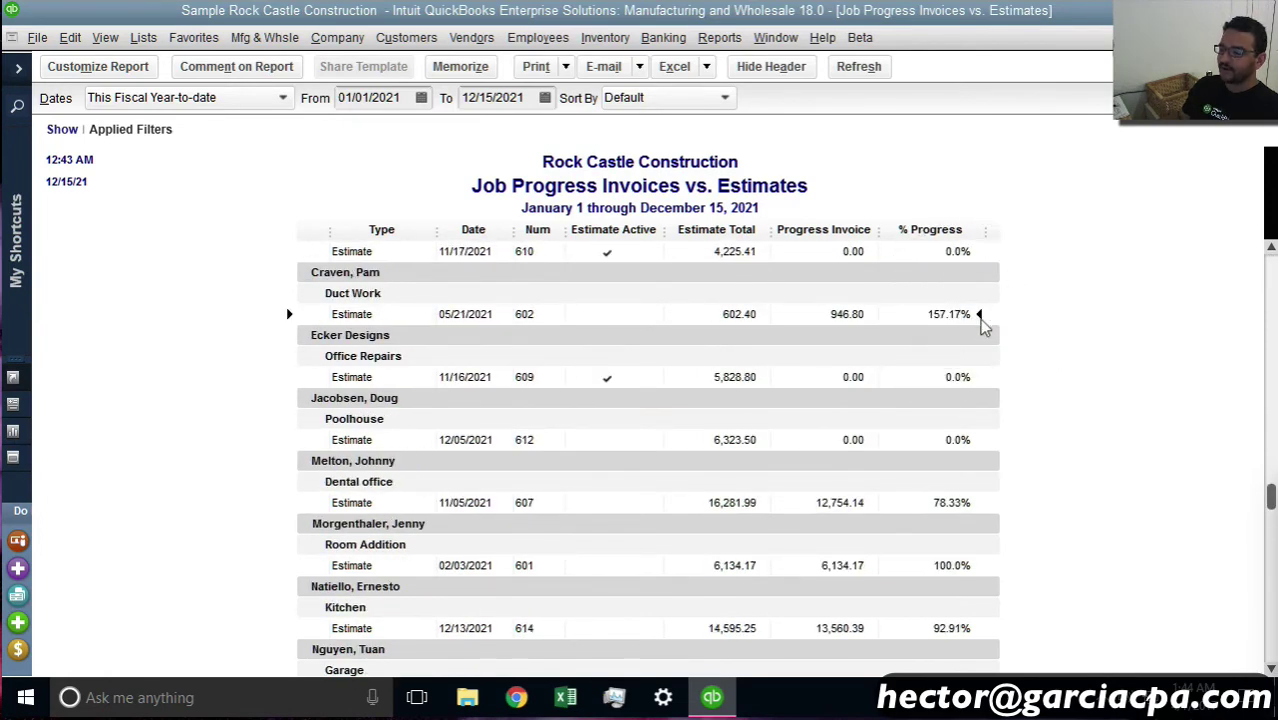
{"action": "scroll", "coordinate": [1062, 345], "scroll_direction": "up", "scroll_amount": 4}
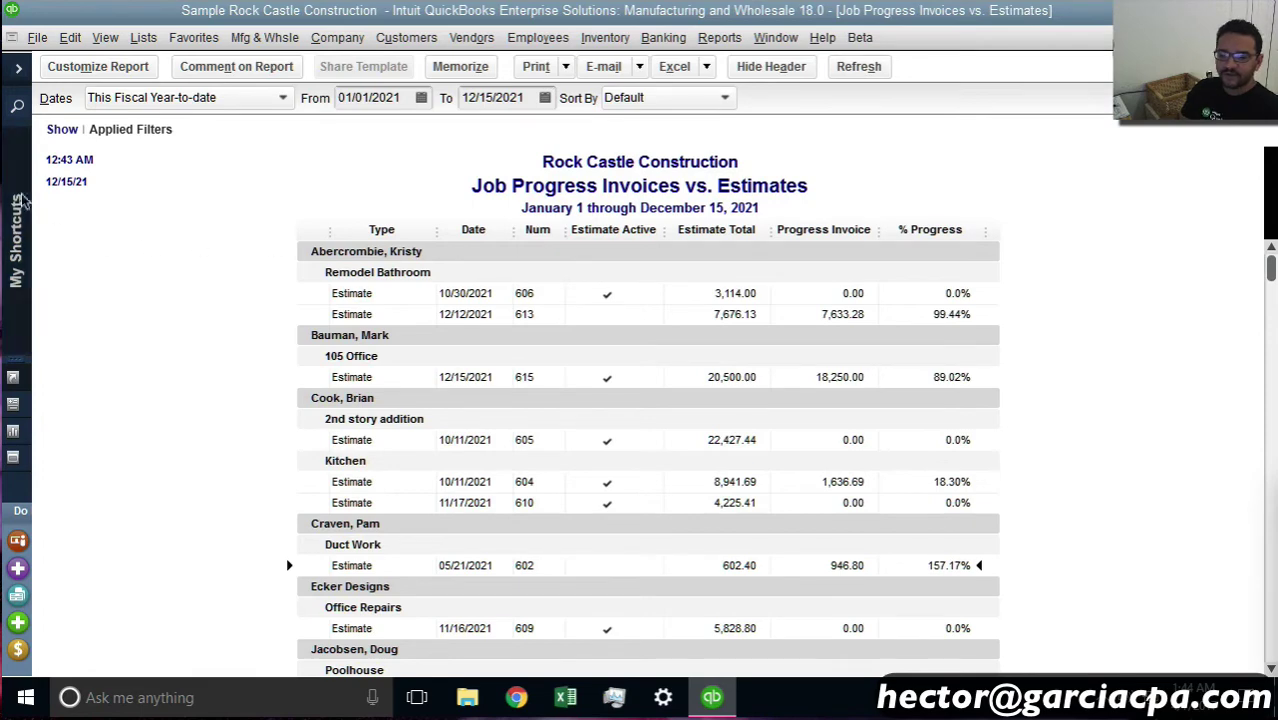
{"action": "key", "text": "ctrl"}
{"action": "key", "text": "ctrl"}
Step: Filter the Job Progress Invoices vs. Estimates report with Estimate Active set to Yes
{"action": "left_click", "coordinate": [98, 67]}
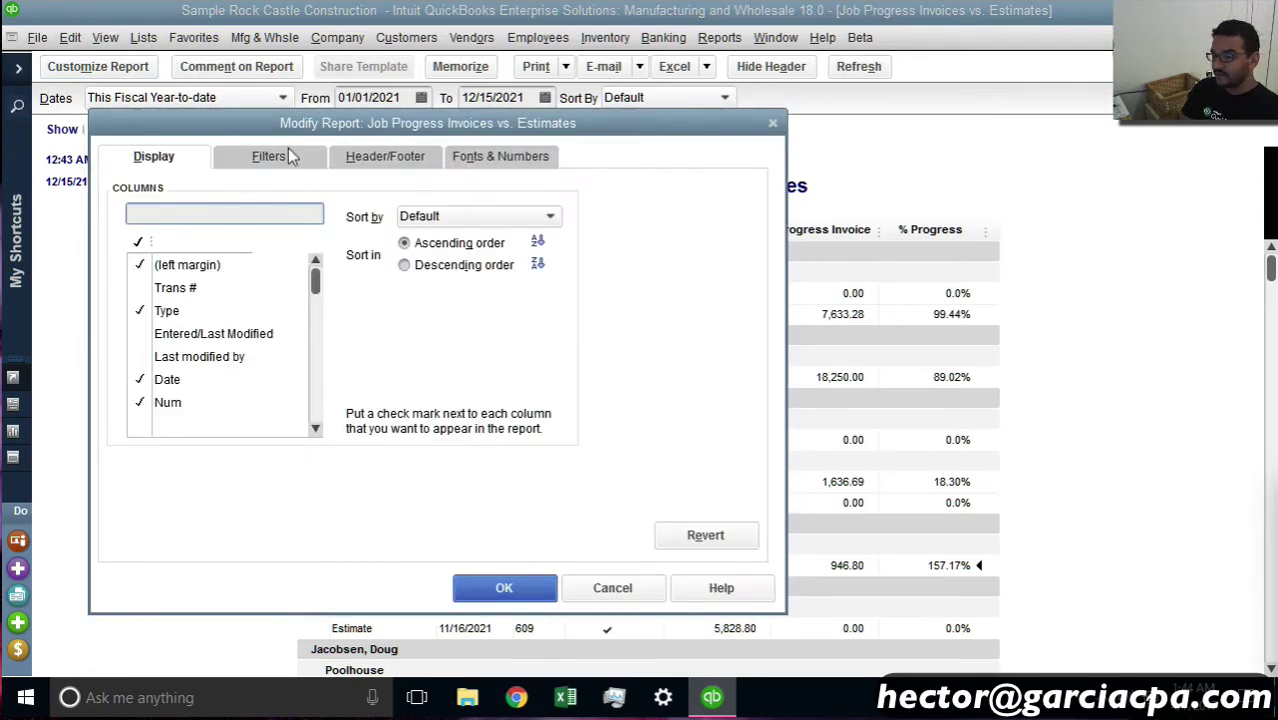
{"action": "left_click_drag", "start_coordinate": [278, 120], "coordinate": [815, 158]}
{"action": "key", "text": "ctrl"}
{"action": "left_click", "coordinate": [800, 207]}
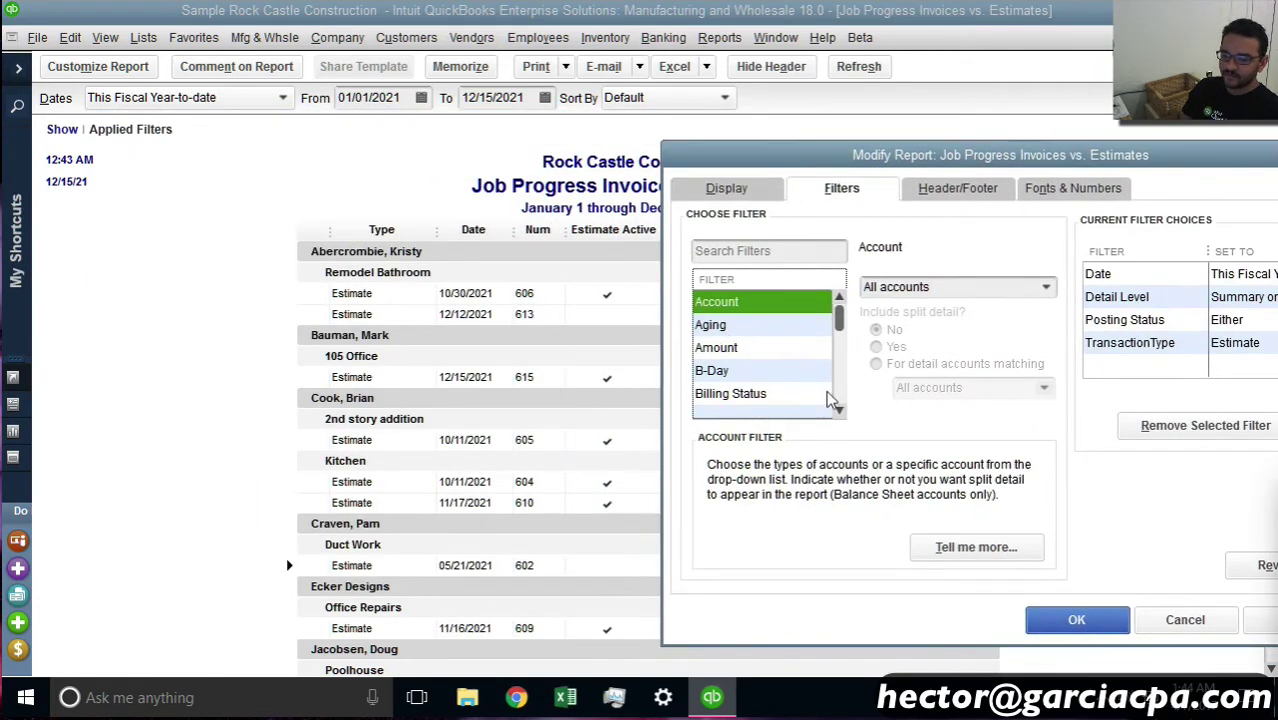
{"action": "left_click", "coordinate": [748, 251]}
{"action": "type", "text": "ACY"}
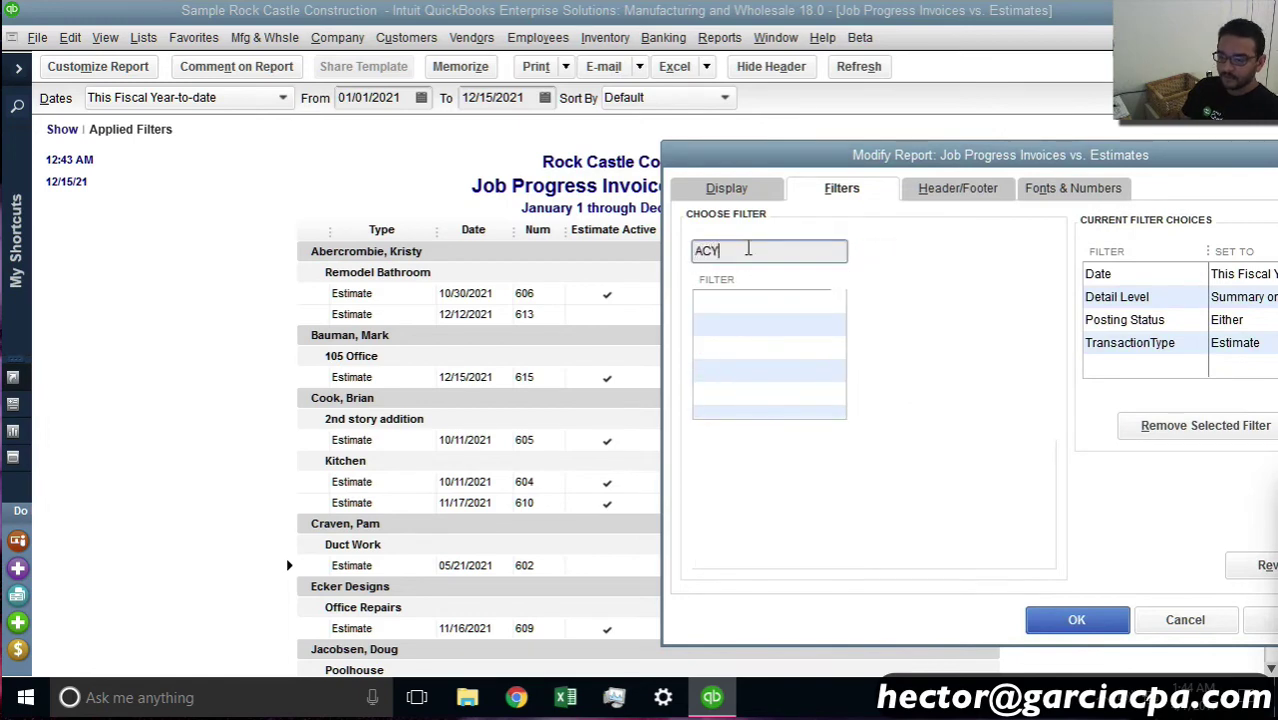
{"action": "key", "text": "BackSpace"}
{"action": "type", "text": "T"}
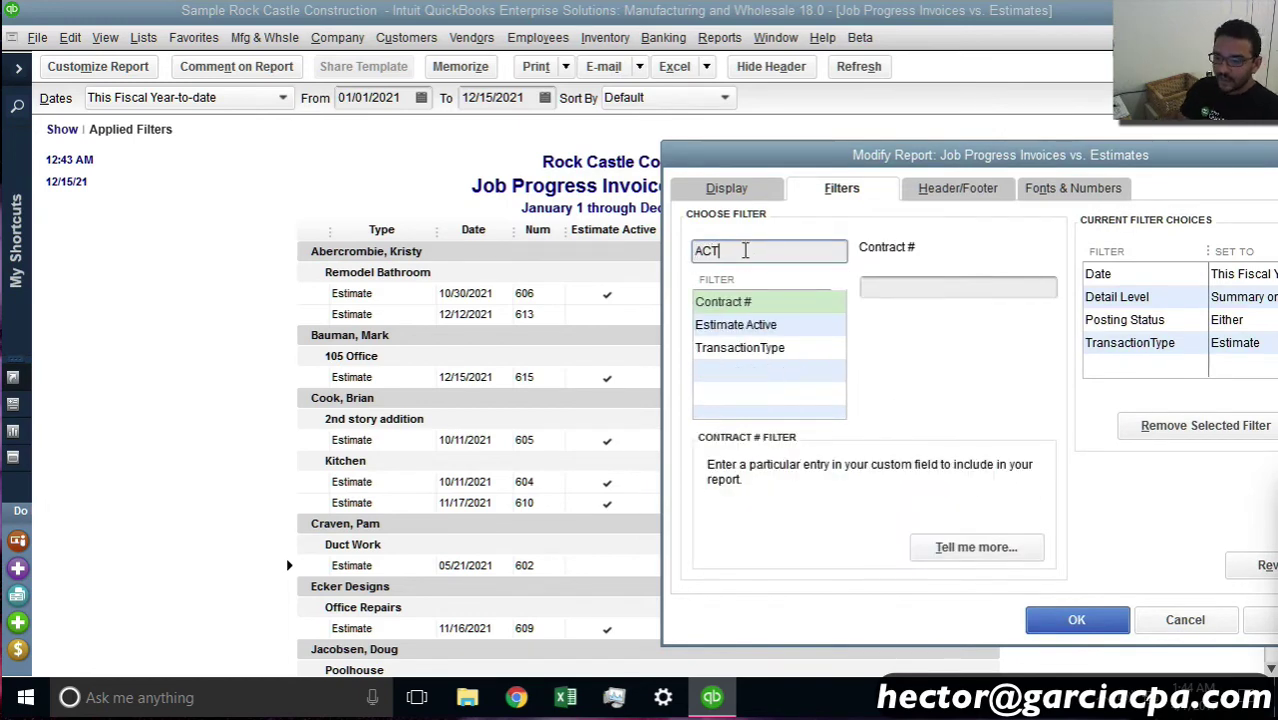
{"action": "left_click", "coordinate": [777, 325]}
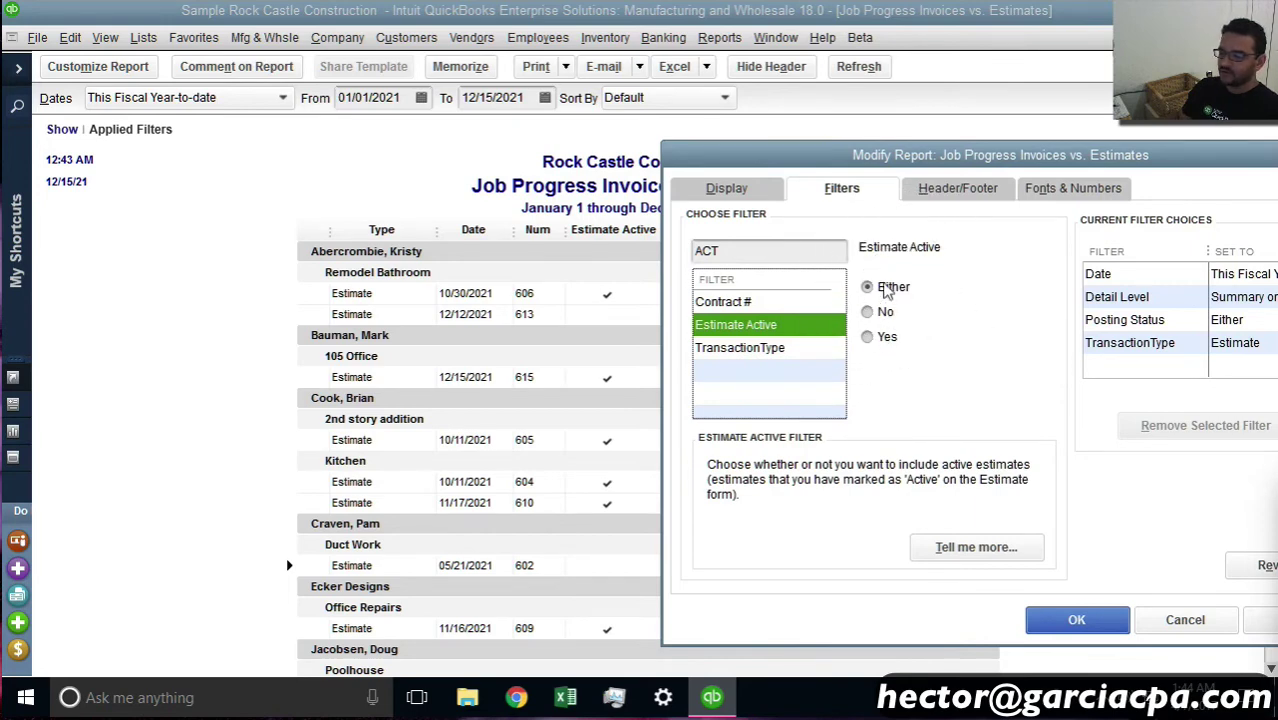
{"action": "left_click", "coordinate": [884, 340]}
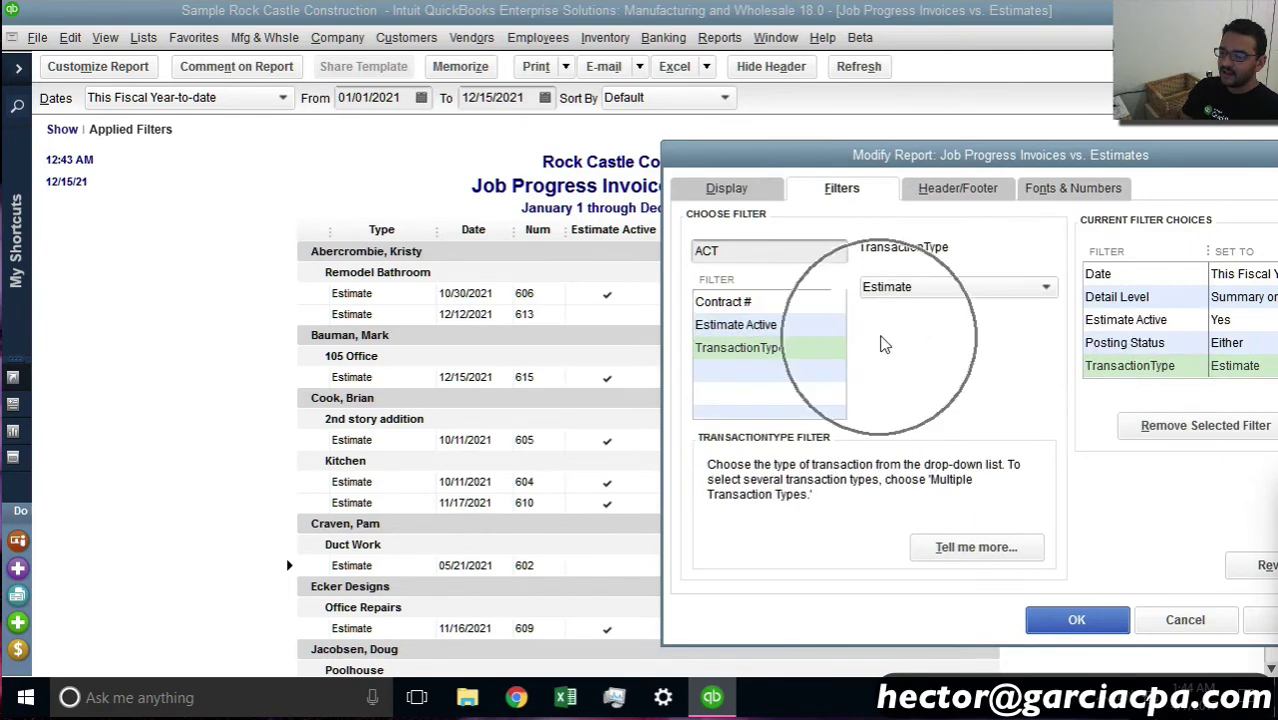
{"action": "left_click", "coordinate": [1086, 622]}
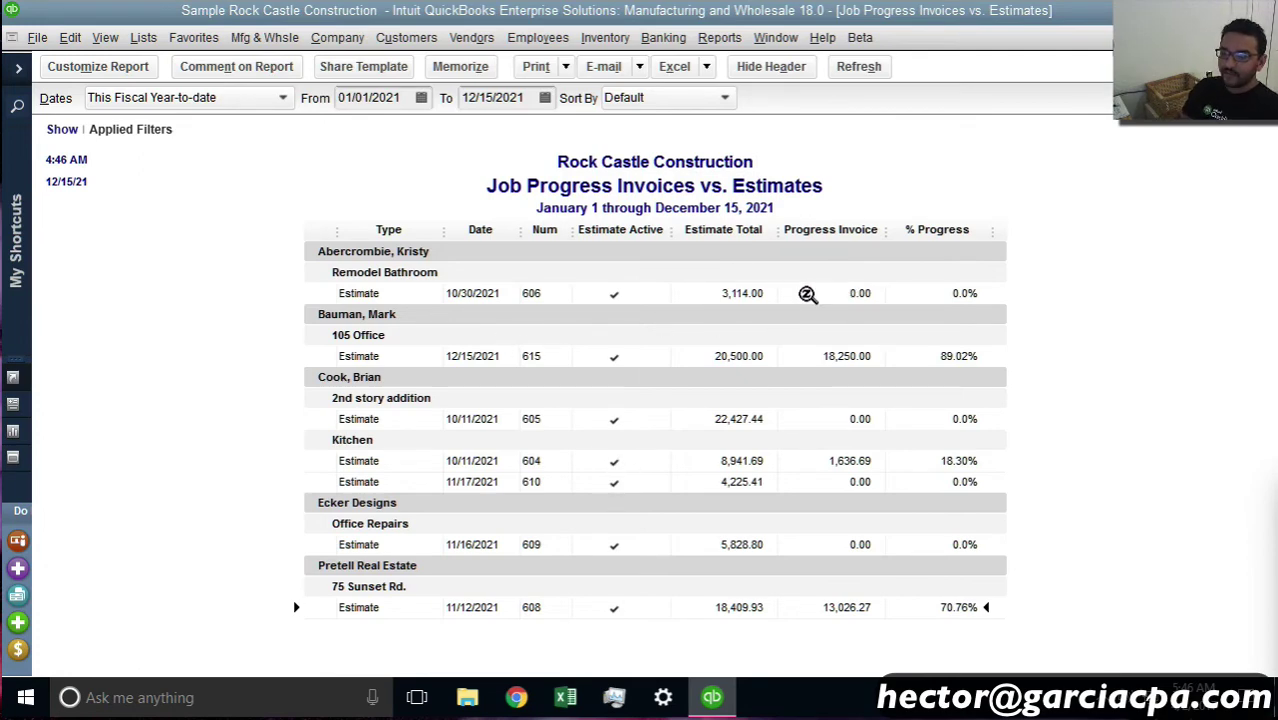
Step: Mark the Remodel Bathroom estimate as inactive, save it and return to the Job Progress Invoices vs. Estimates report
{"action": "double_click", "coordinate": [742, 293]}
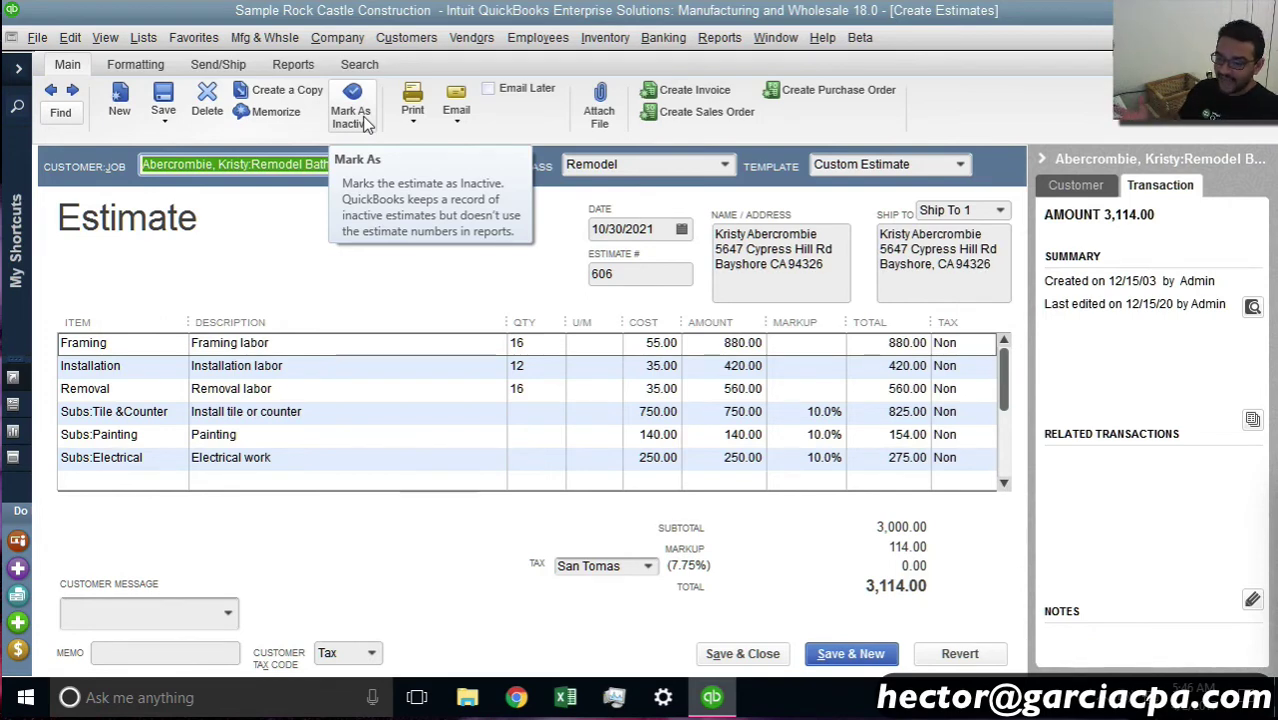
{"action": "left_click", "coordinate": [352, 112]}
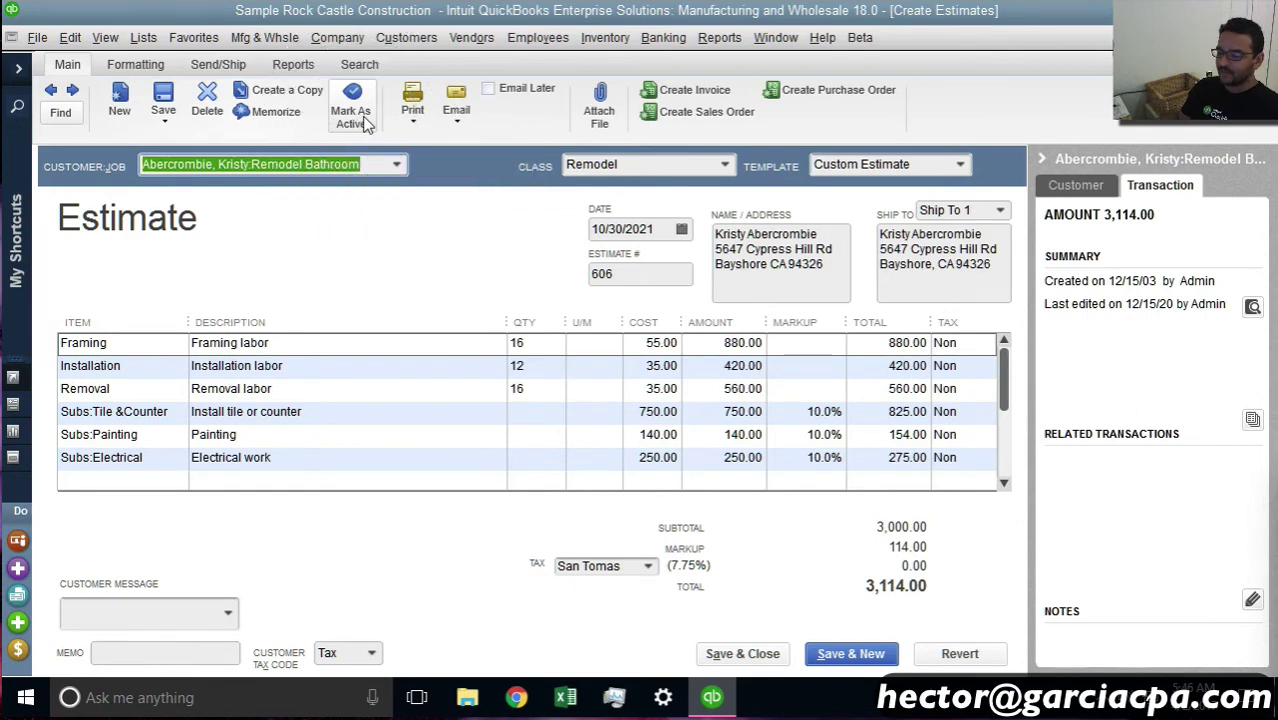
{"action": "left_click", "coordinate": [550, 236]}
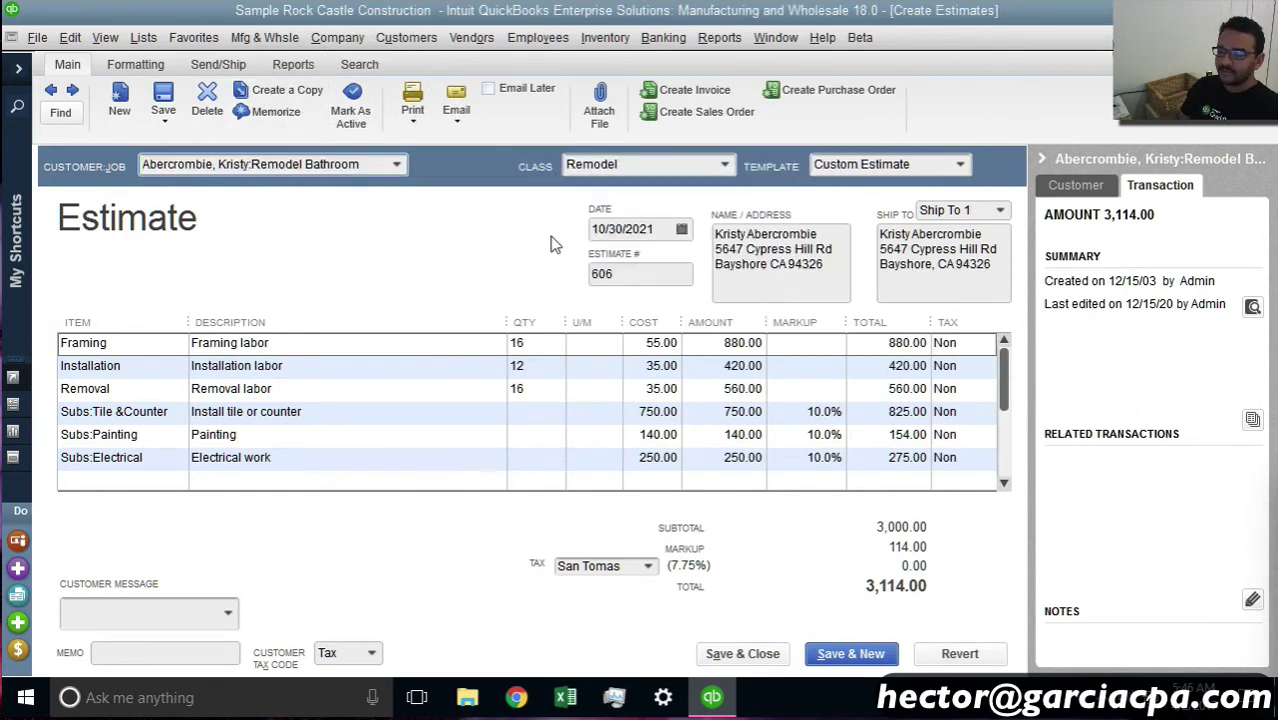
{"action": "left_click", "coordinate": [790, 485]}
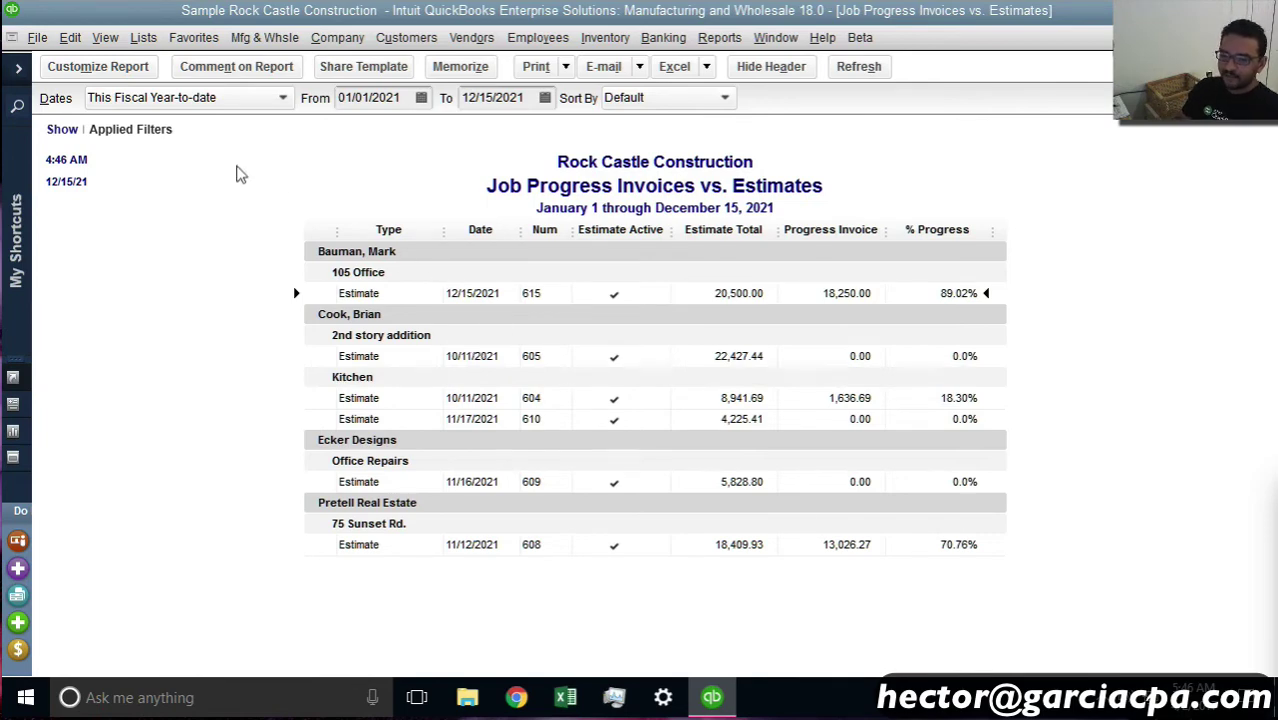
Step: Set the 105 Office job's status to In progress in its job info and save the job
{"action": "left_click", "coordinate": [406, 37]}
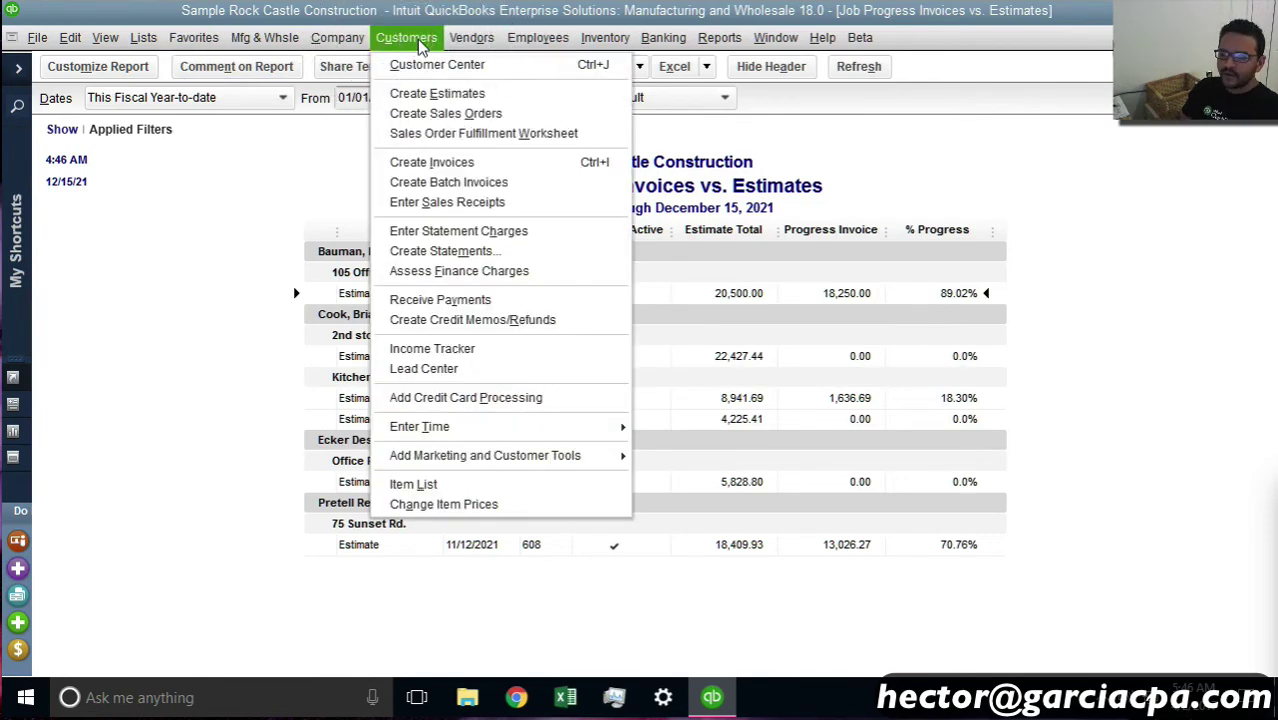
{"action": "left_click", "coordinate": [431, 68]}
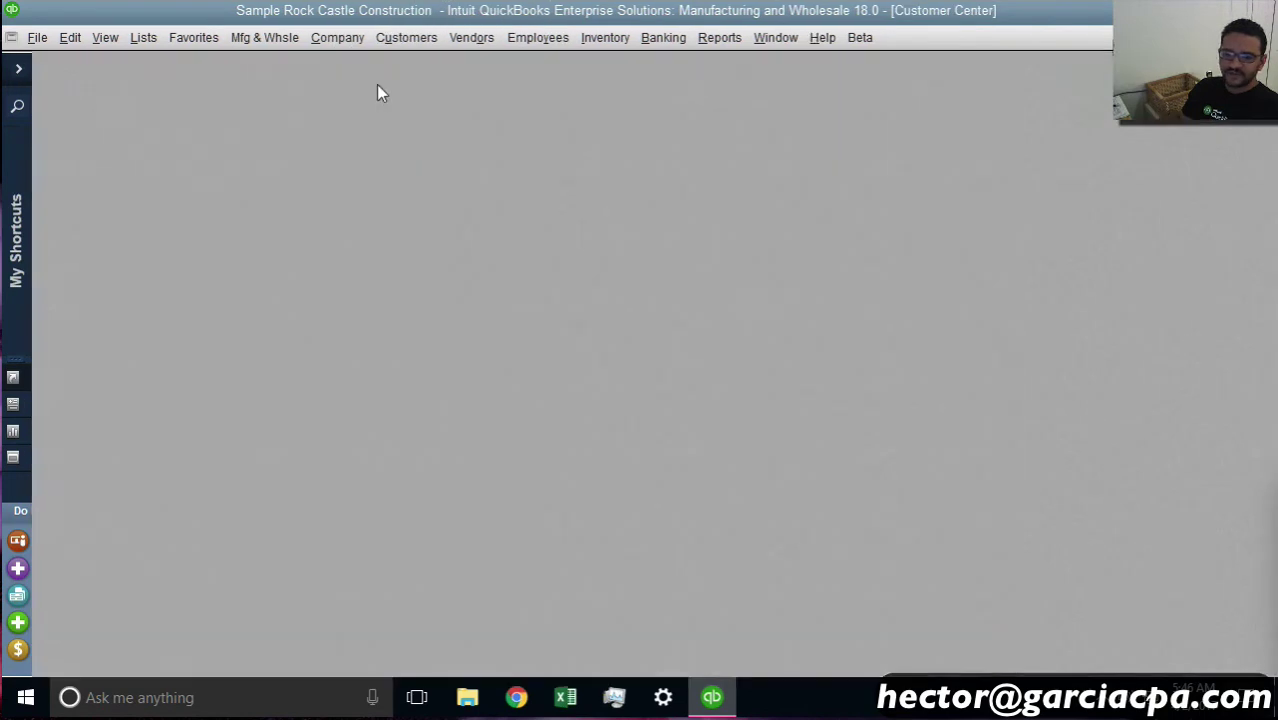
{"action": "scroll", "coordinate": [138, 517], "scroll_direction": "down", "scroll_amount": 1}
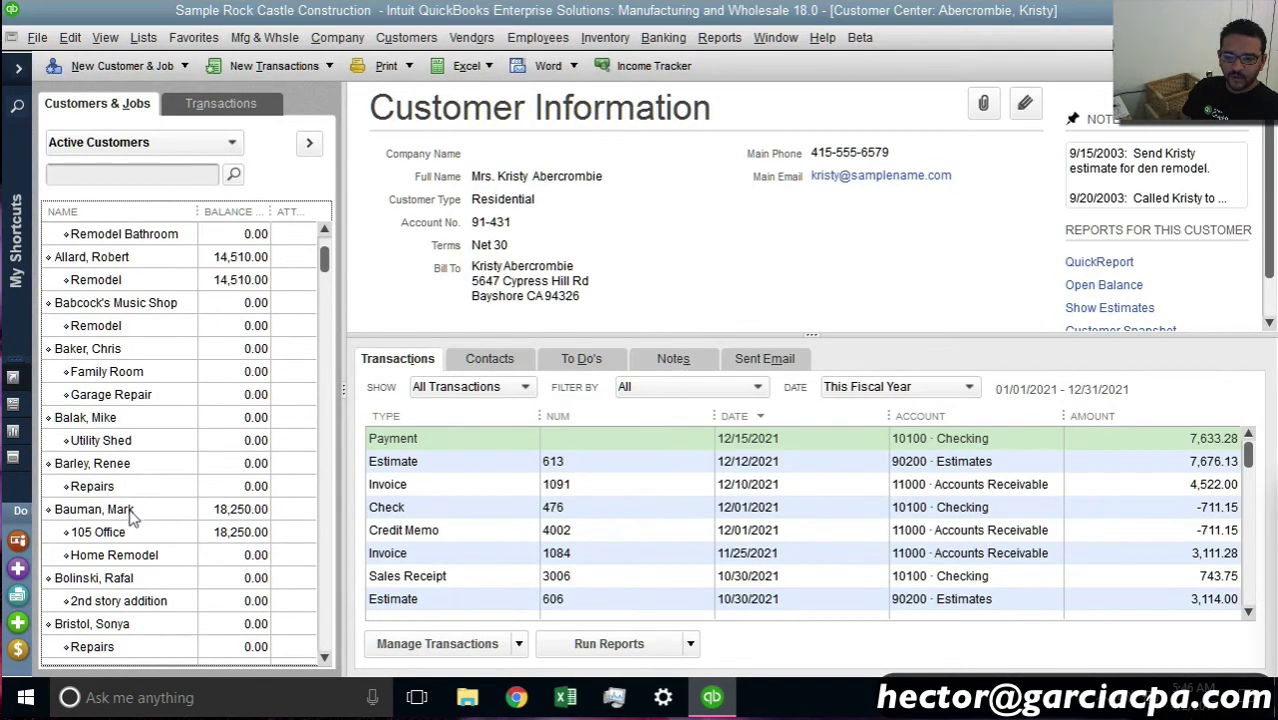
{"action": "left_click", "coordinate": [117, 532]}
{"action": "double_click", "coordinate": [117, 532]}
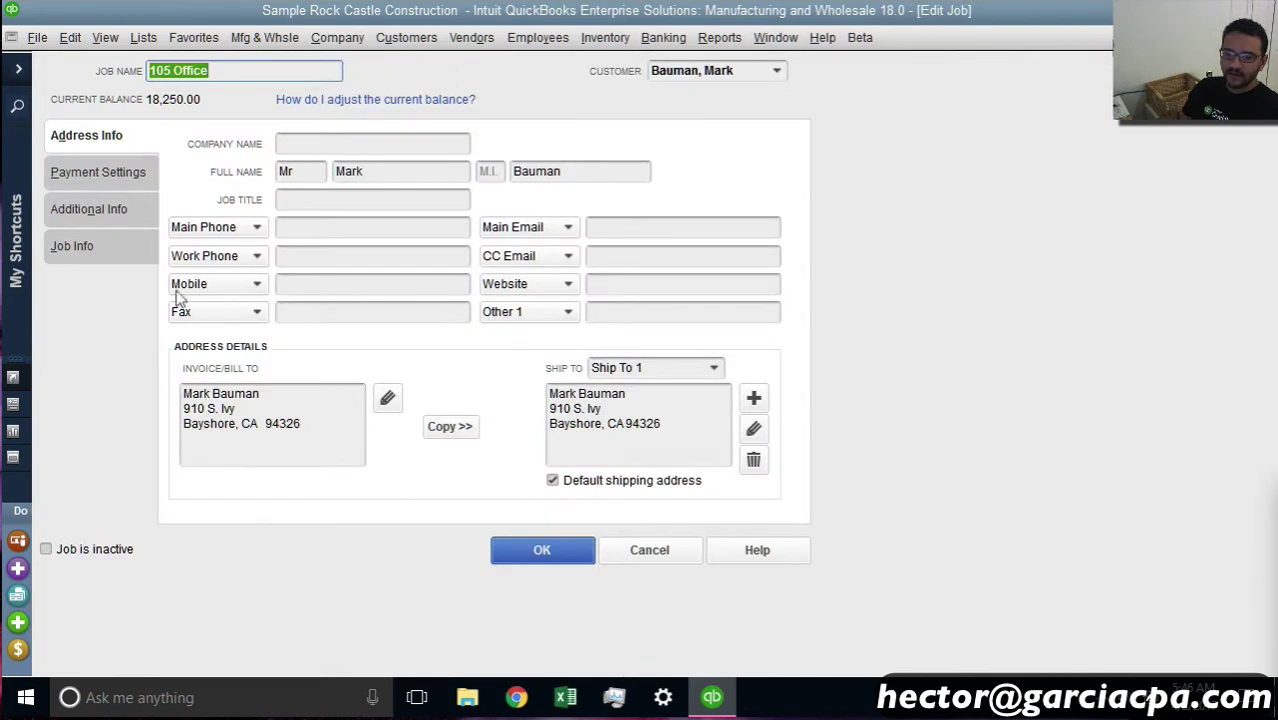
{"action": "left_click", "coordinate": [100, 248]}
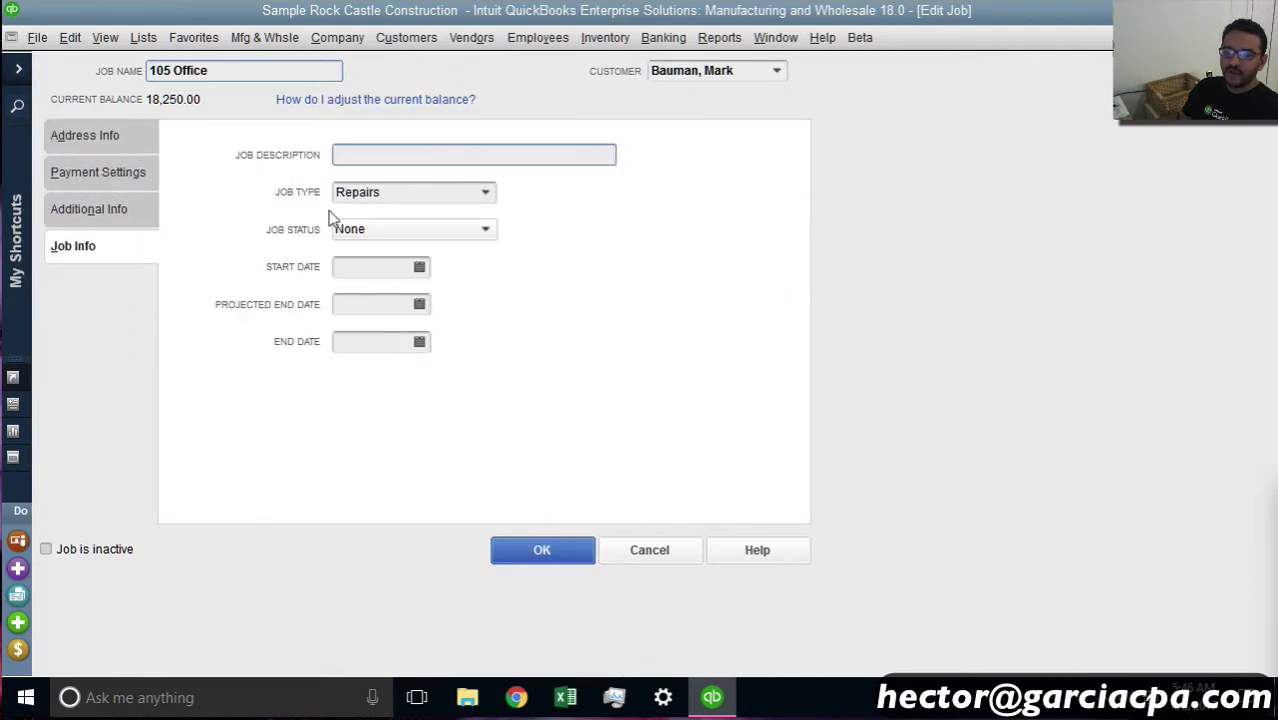
{"action": "left_click", "coordinate": [492, 231]}
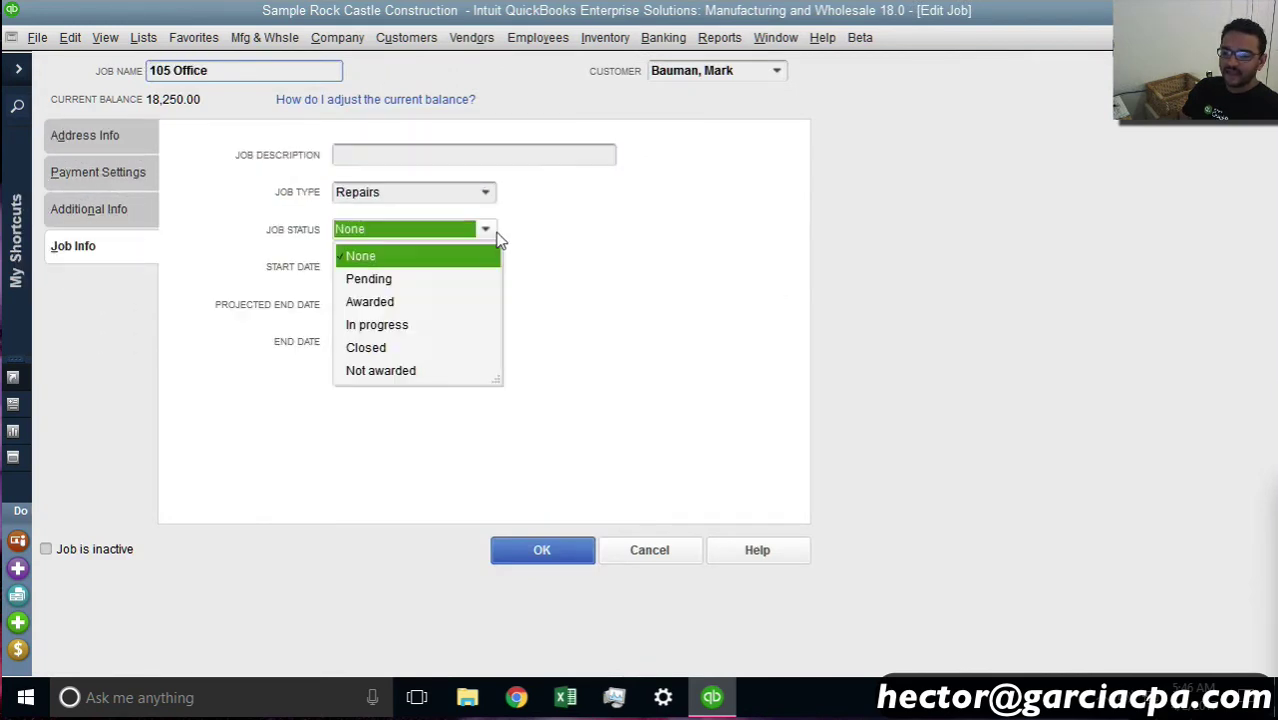
{"action": "left_click", "coordinate": [391, 332]}
{"action": "left_click", "coordinate": [391, 332]}
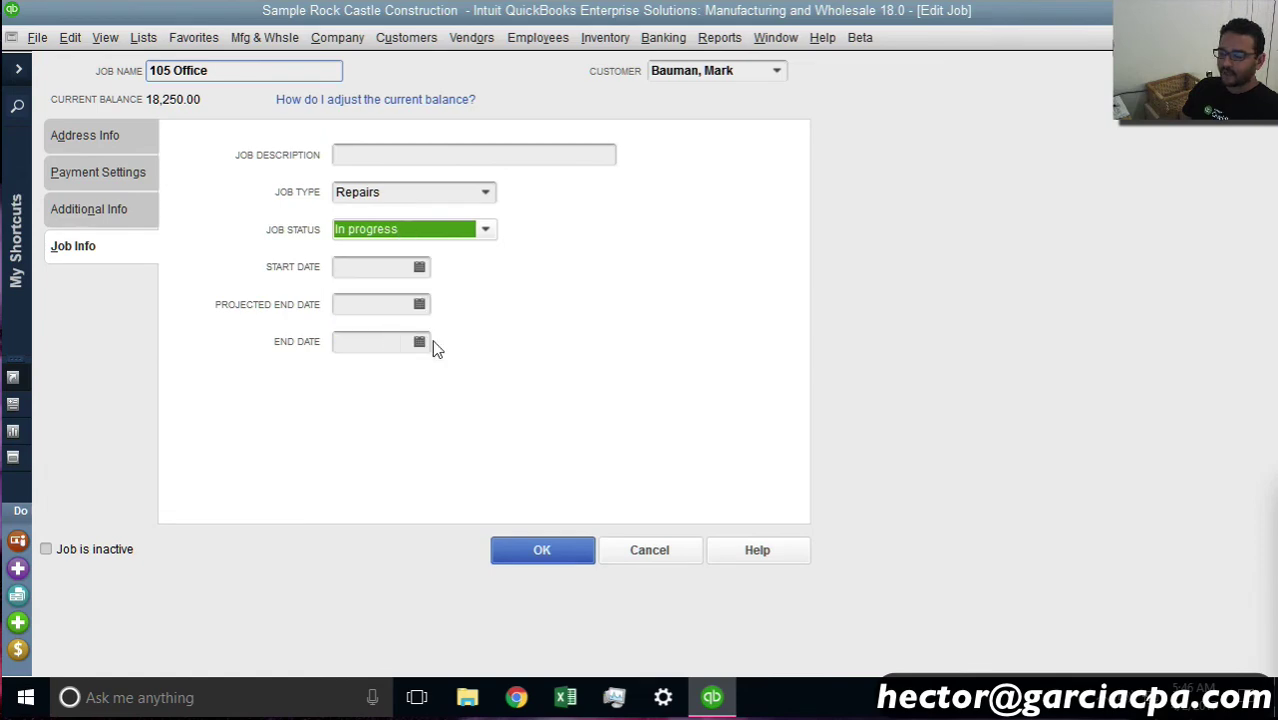
{"action": "left_click", "coordinate": [542, 551]}
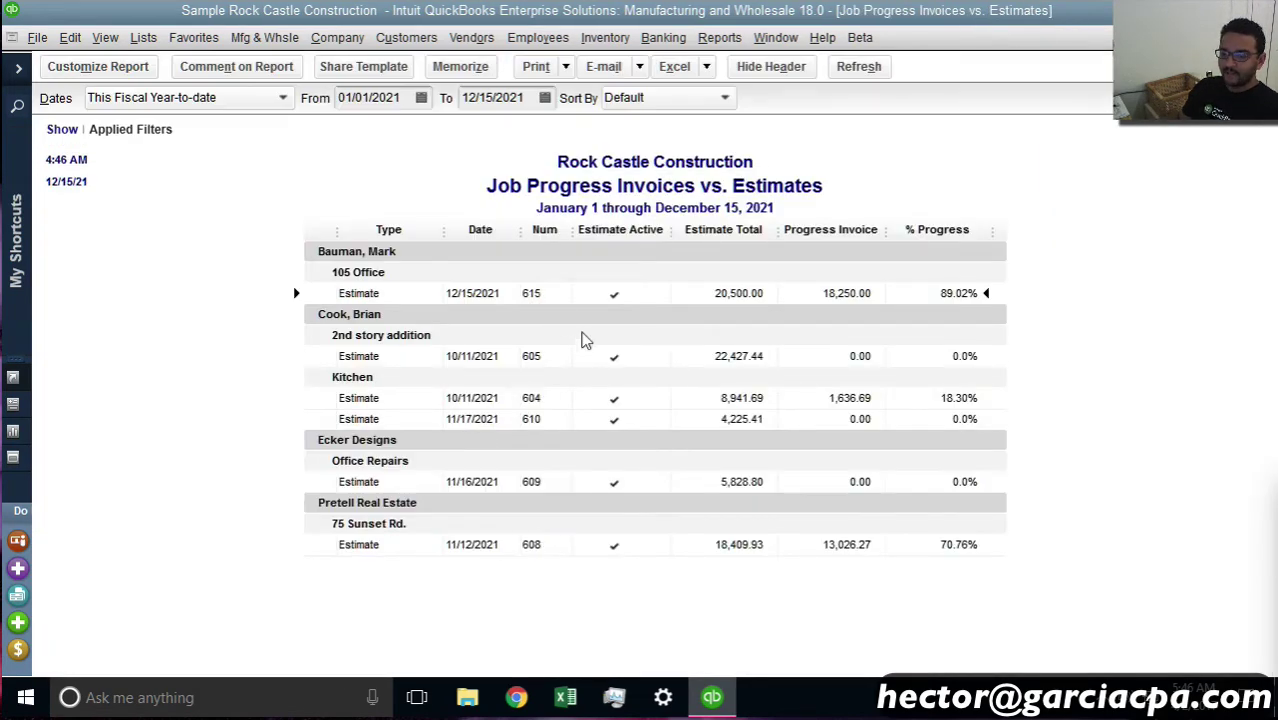
Step: View the 2nd story addition estimate from the report and close it again
{"action": "left_click", "coordinate": [497, 356]}
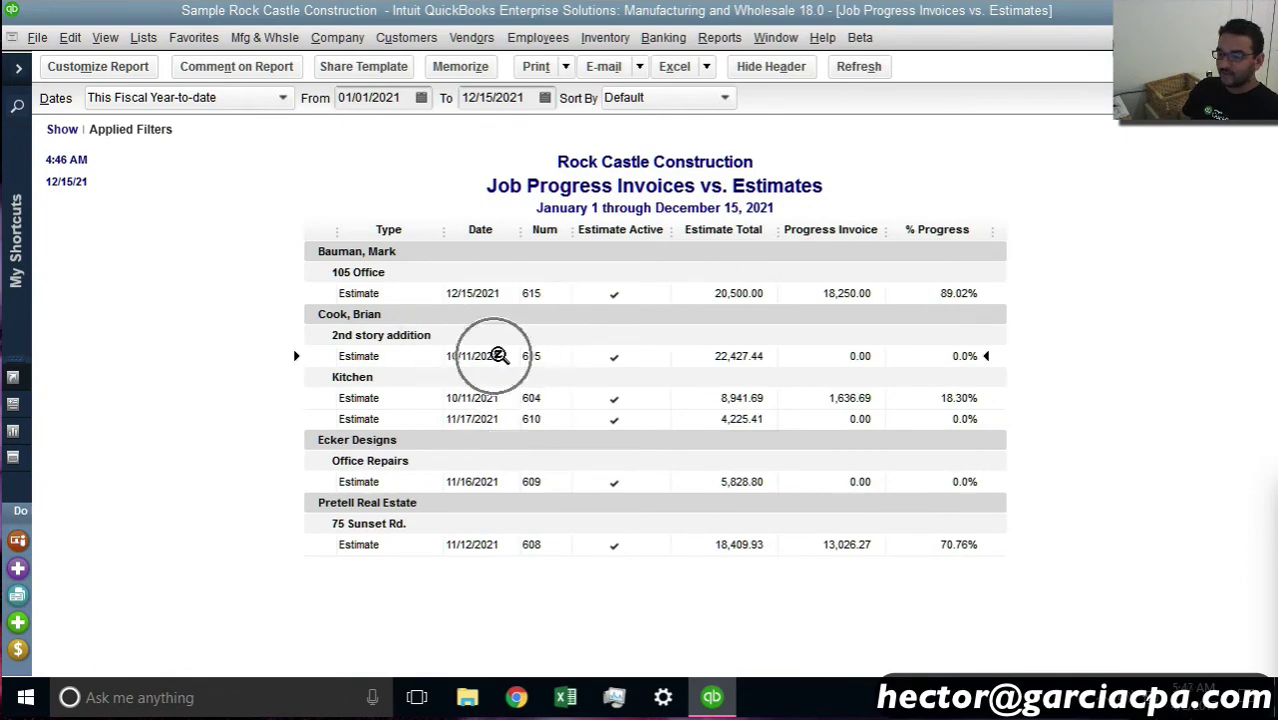
{"action": "double_click", "coordinate": [491, 356]}
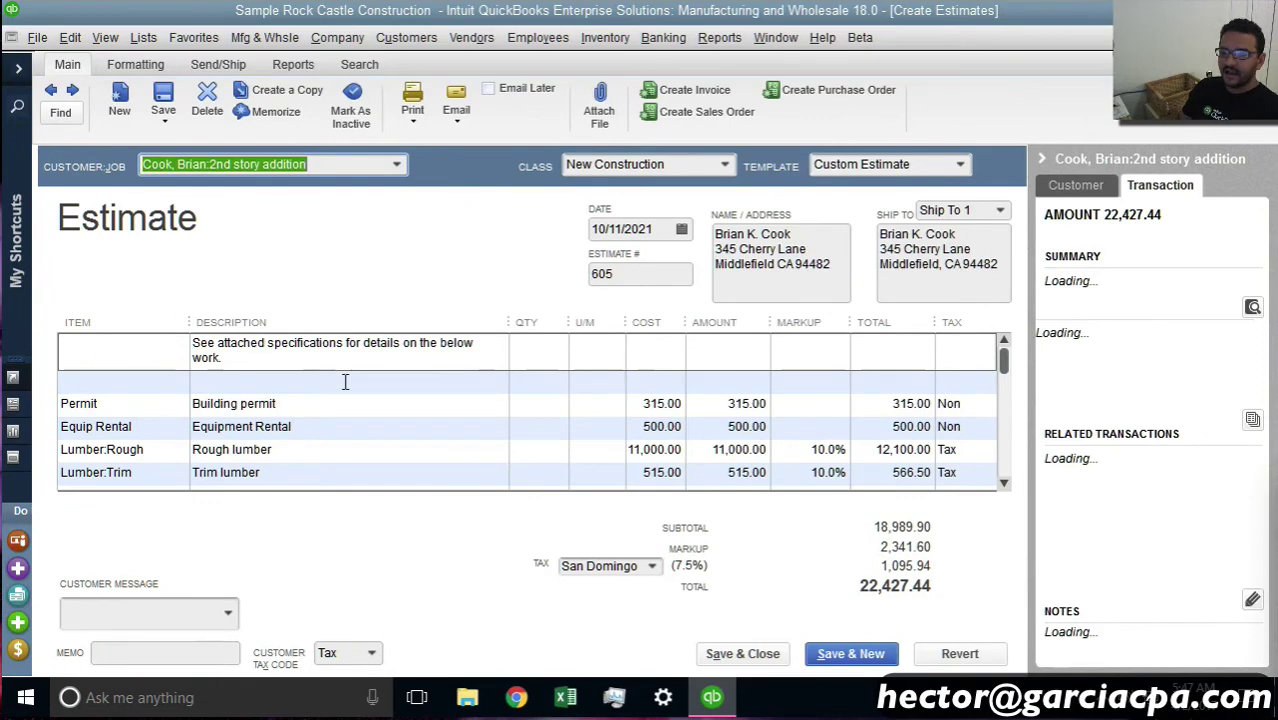
{"action": "key", "text": "Escape"}
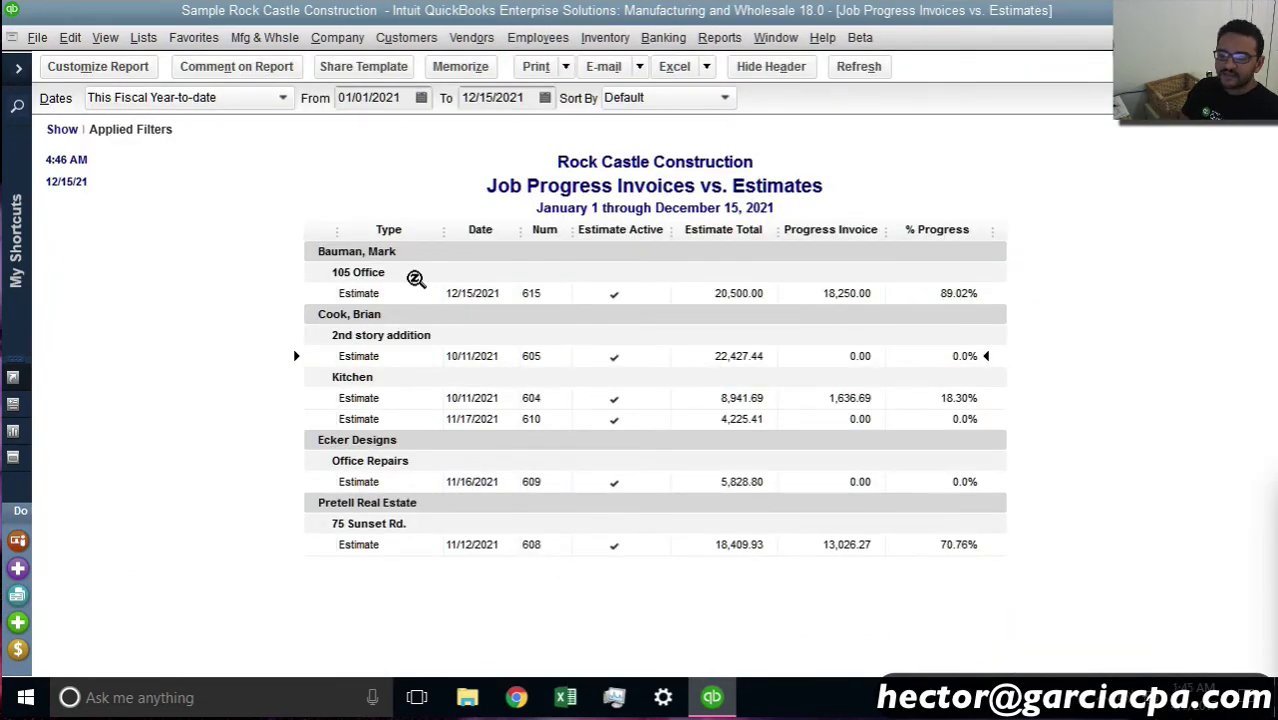
Step: Search the Customer Center's customers and jobs for "2ND"
{"action": "left_click", "coordinate": [421, 40]}
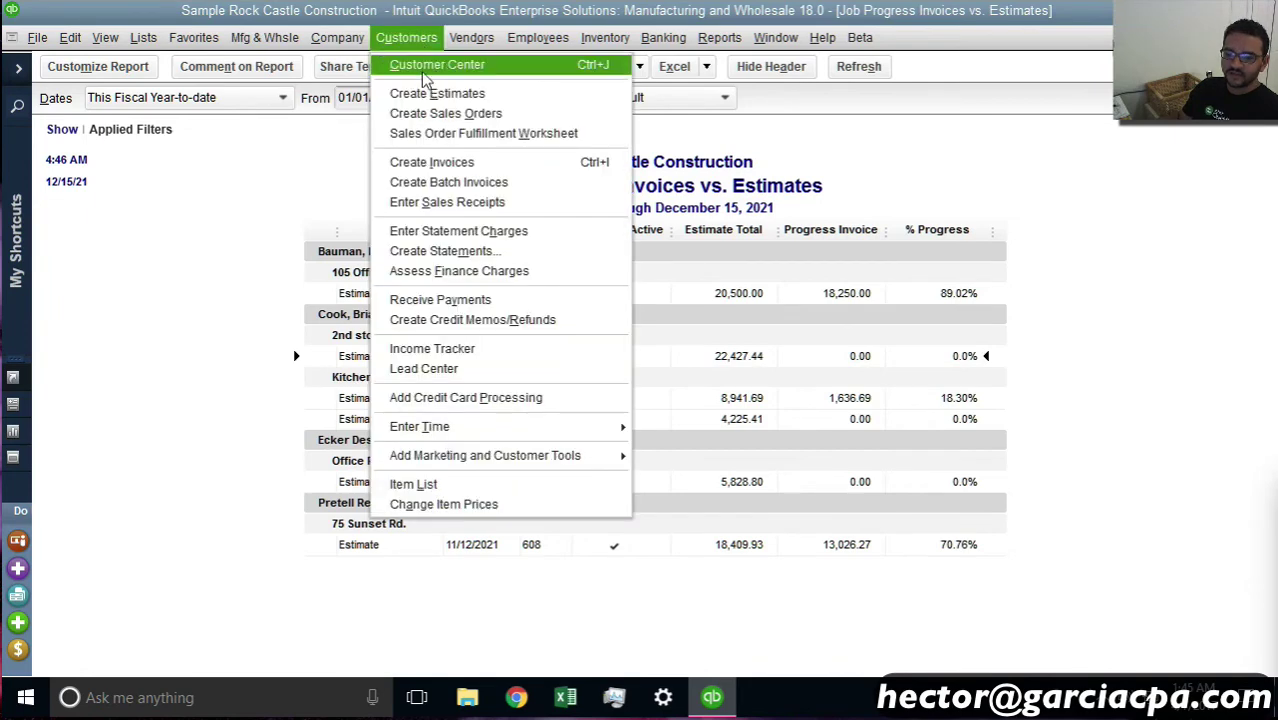
{"action": "left_click", "coordinate": [432, 64]}
{"action": "left_click", "coordinate": [117, 172]}
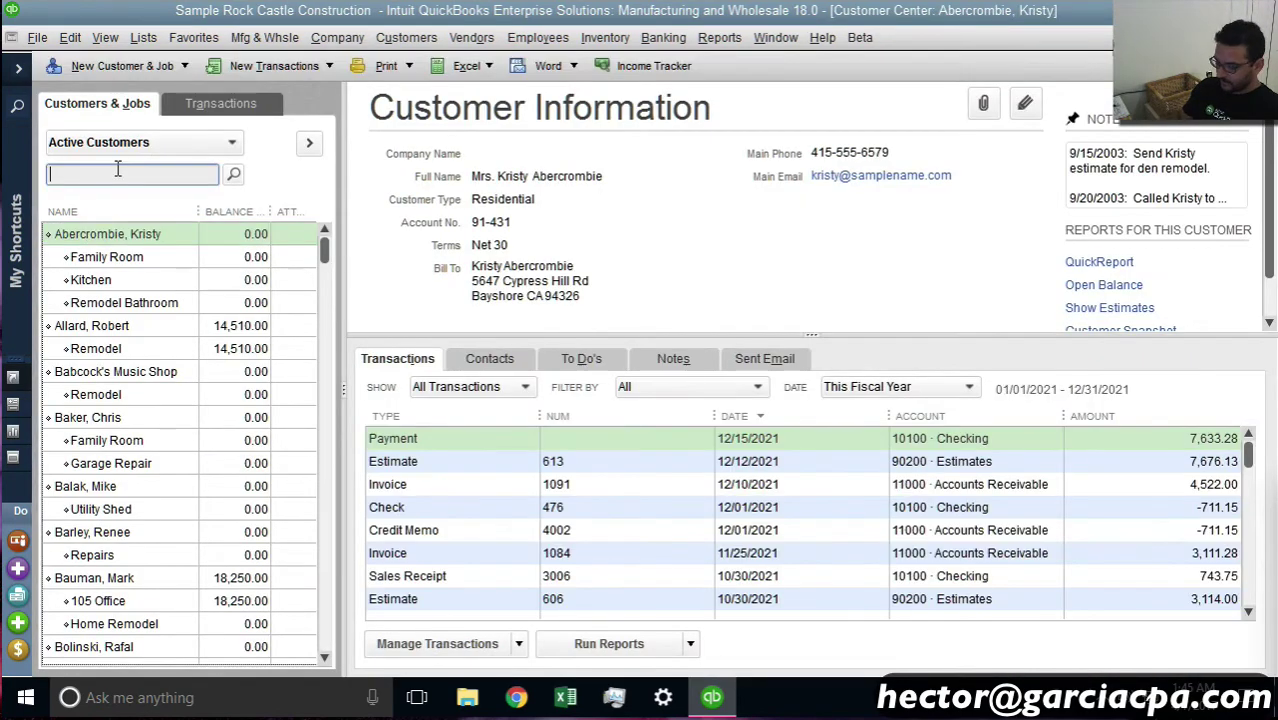
{"action": "type", "text": "20D"}
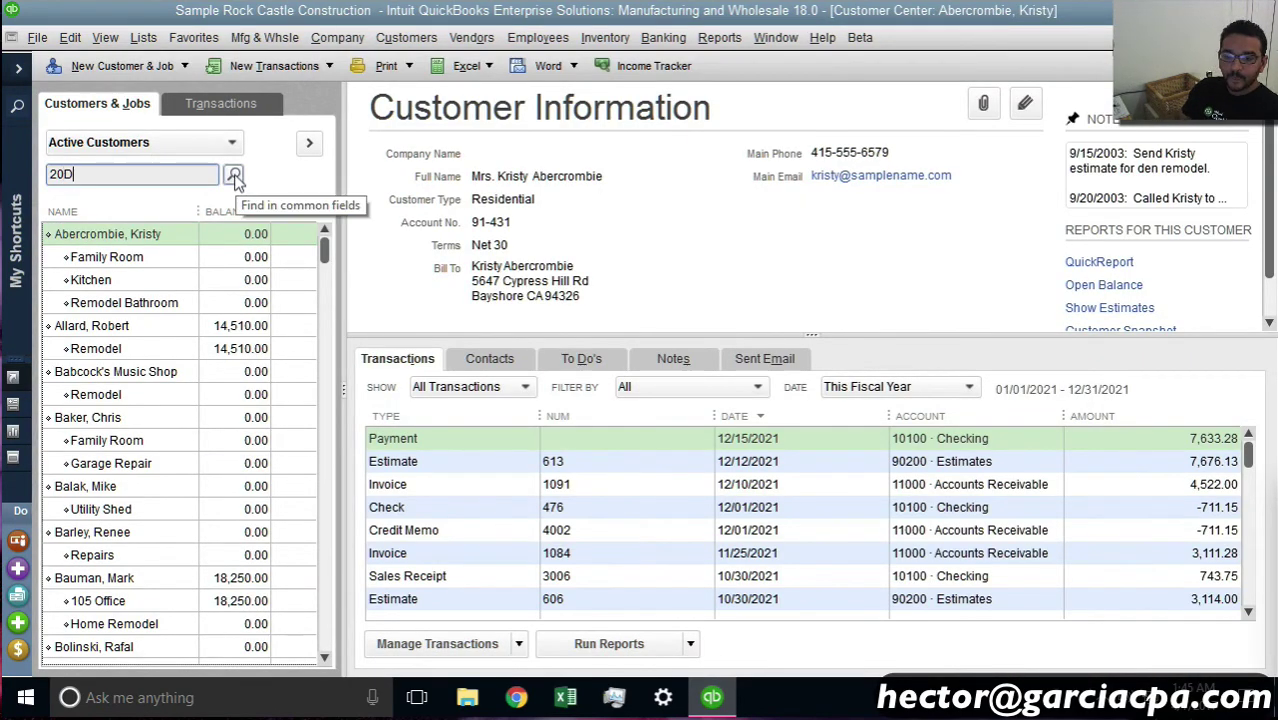
{"action": "key", "text": "BackSpace"}
{"action": "key", "text": "BackSpace"}
{"action": "type", "text": "ND"}
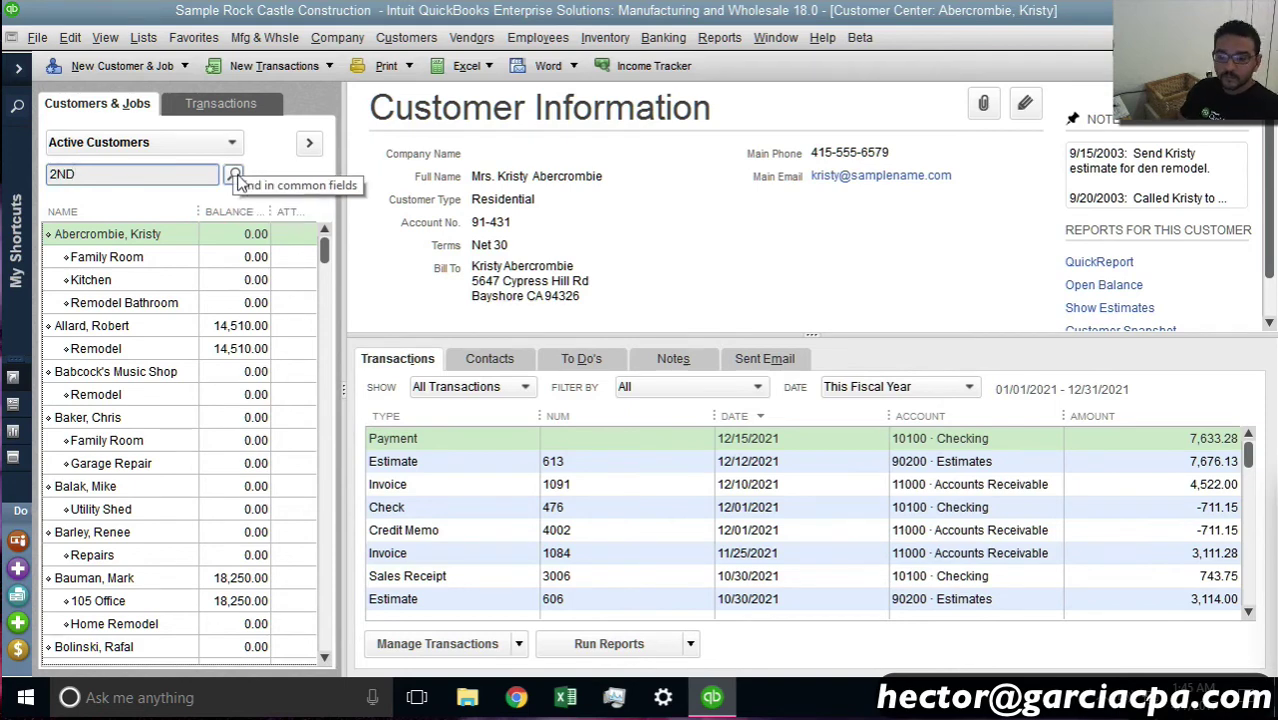
{"action": "left_click", "coordinate": [234, 176]}
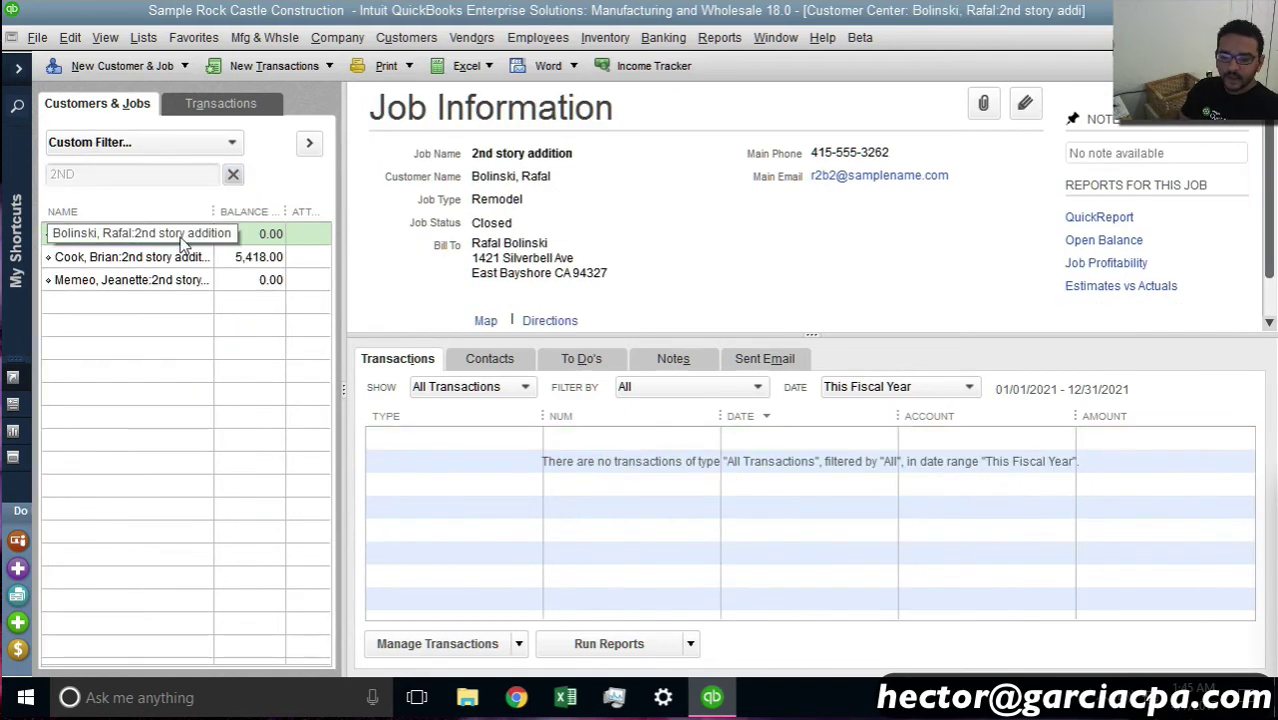
Step: Set the job status of the second listed 2nd story addition job to Awarded and save the job
{"action": "left_click", "coordinate": [176, 256]}
{"action": "right_click", "coordinate": [172, 256]}
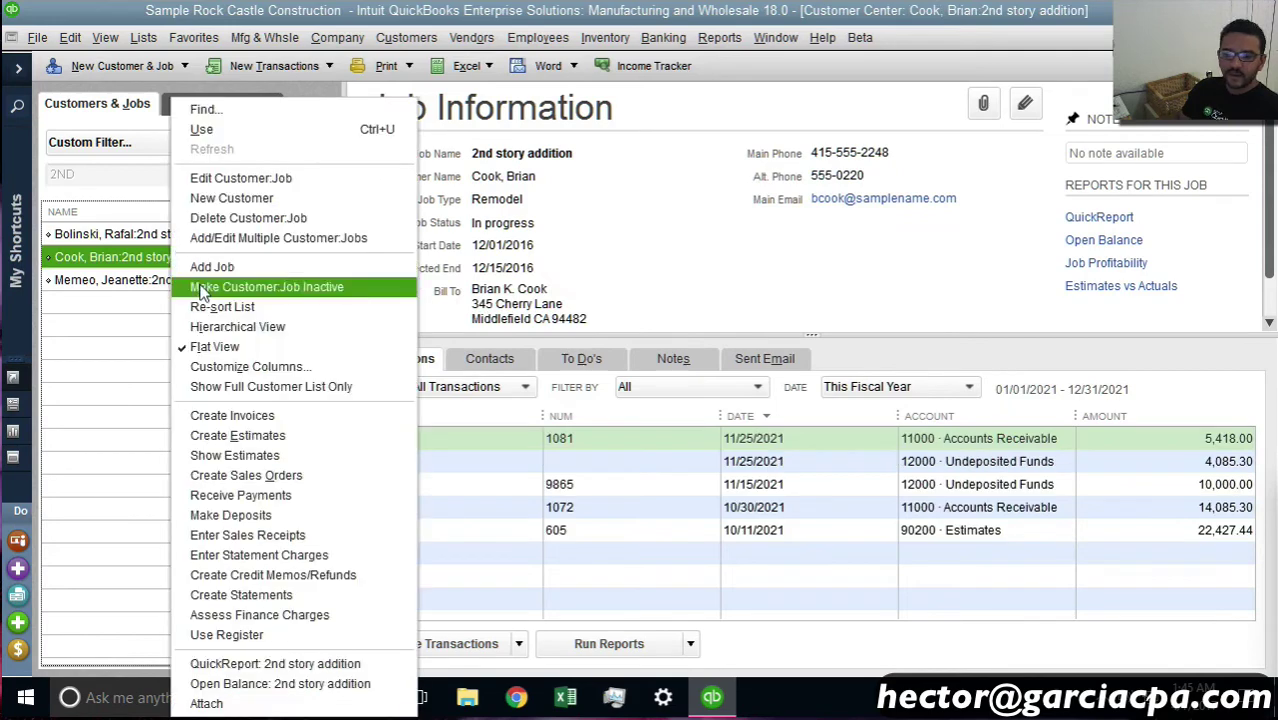
{"action": "left_click", "coordinate": [232, 178]}
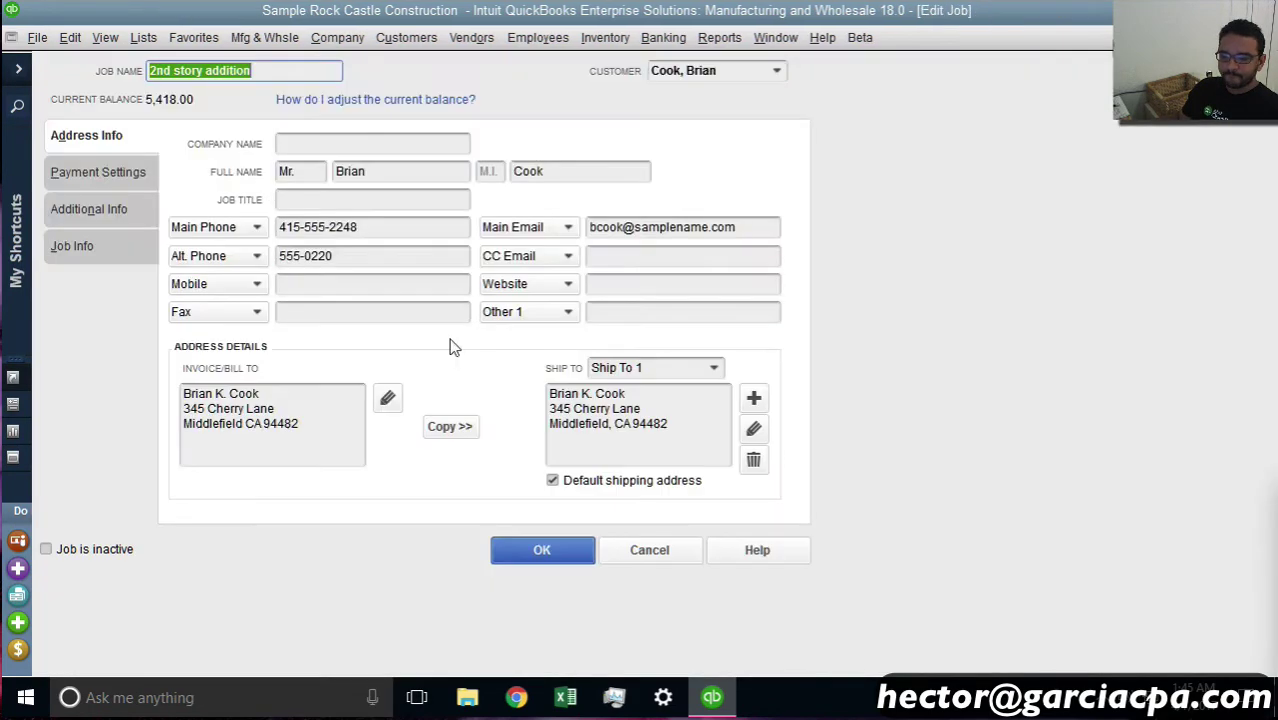
{"action": "left_click", "coordinate": [110, 246]}
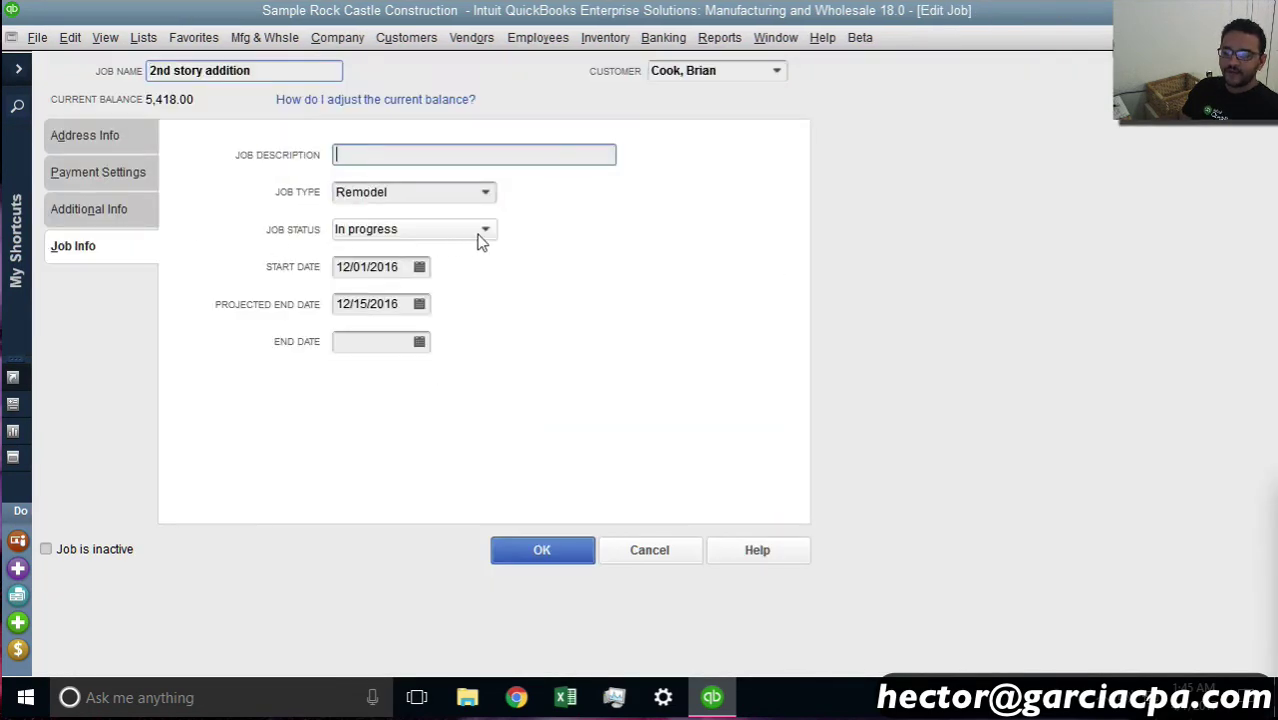
{"action": "left_click", "coordinate": [481, 236]}
{"action": "left_click", "coordinate": [398, 324]}
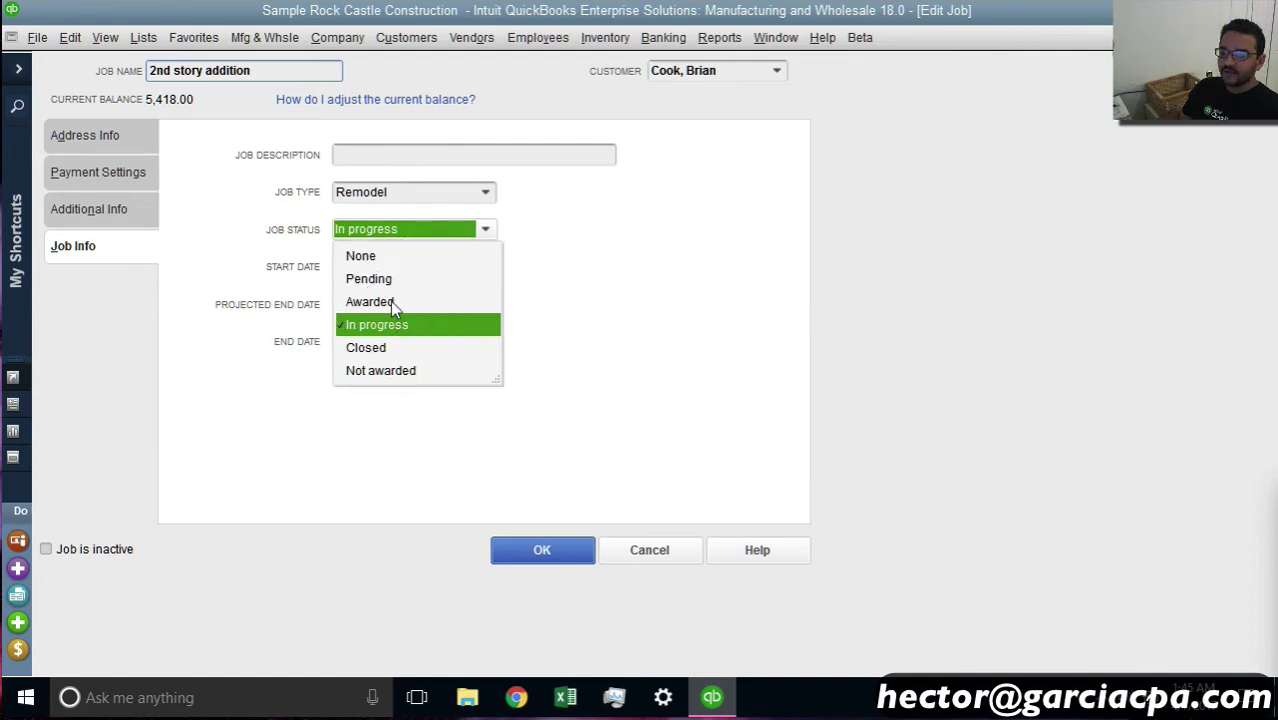
{"action": "left_click", "coordinate": [390, 301]}
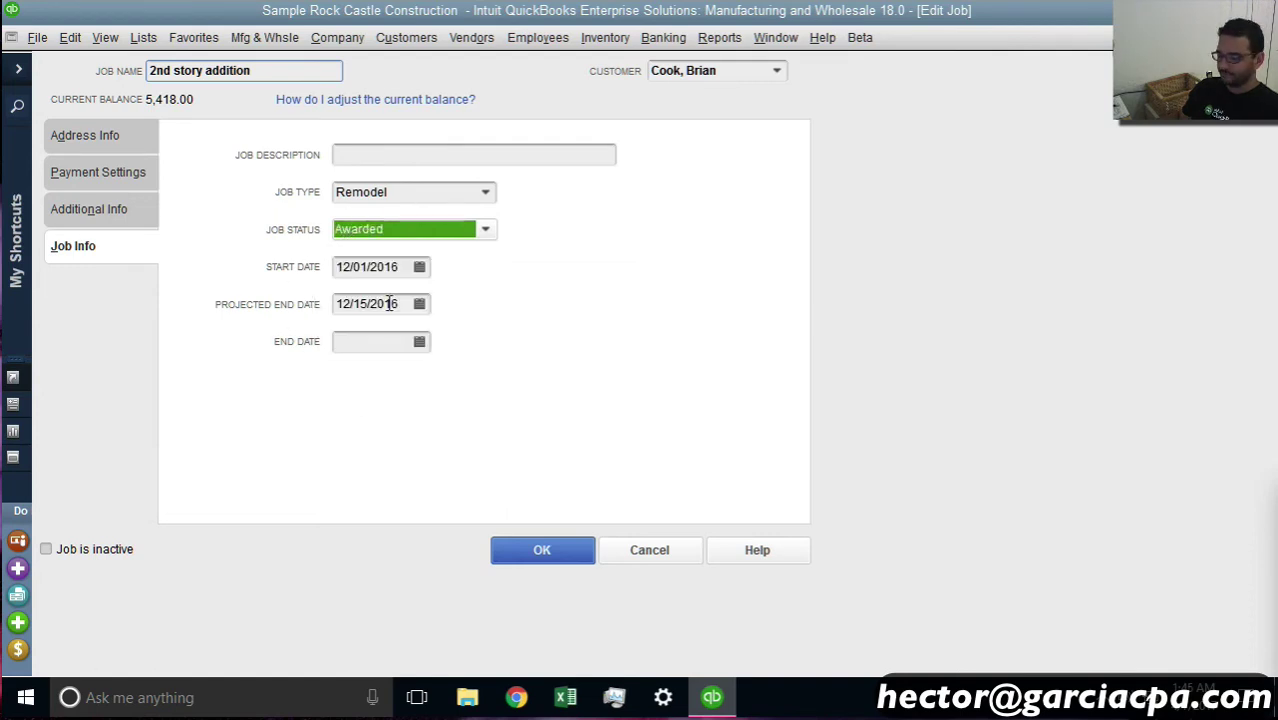
{"action": "left_click", "coordinate": [543, 551]}
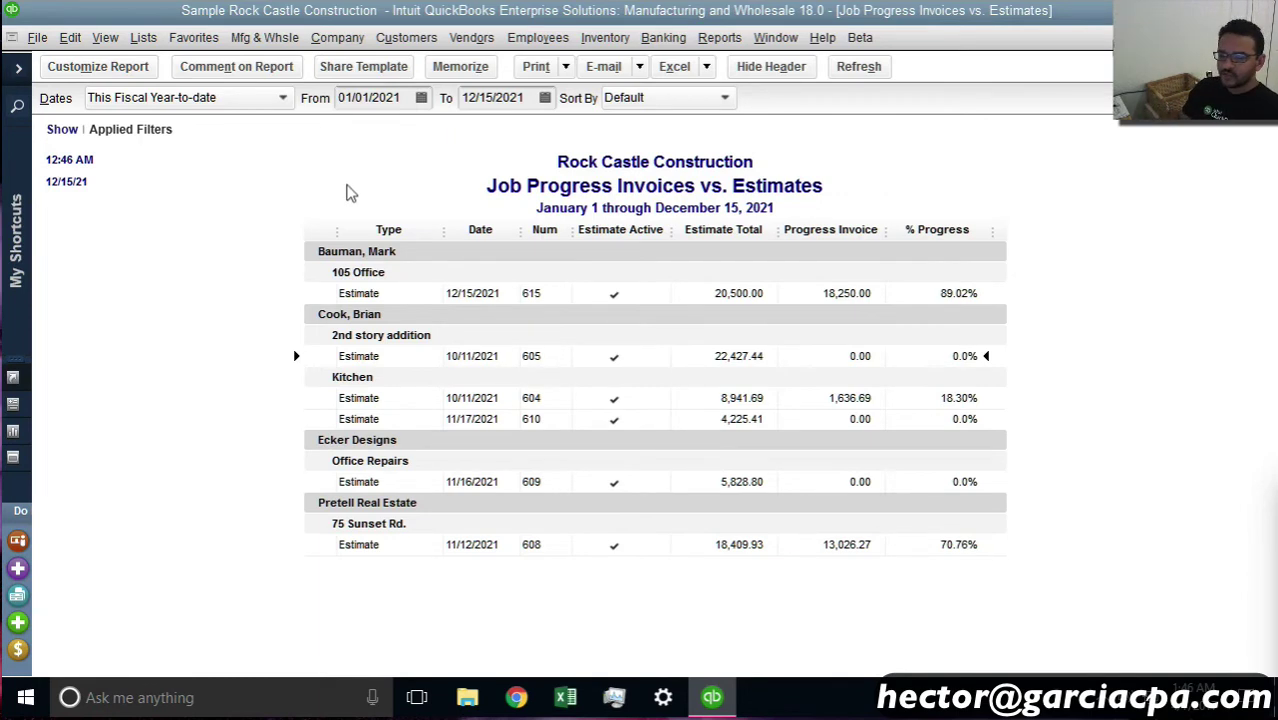
Step: Filter the Job Progress Invoices vs. Estimates report with Job Status set to In progress
{"action": "left_click", "coordinate": [98, 67]}
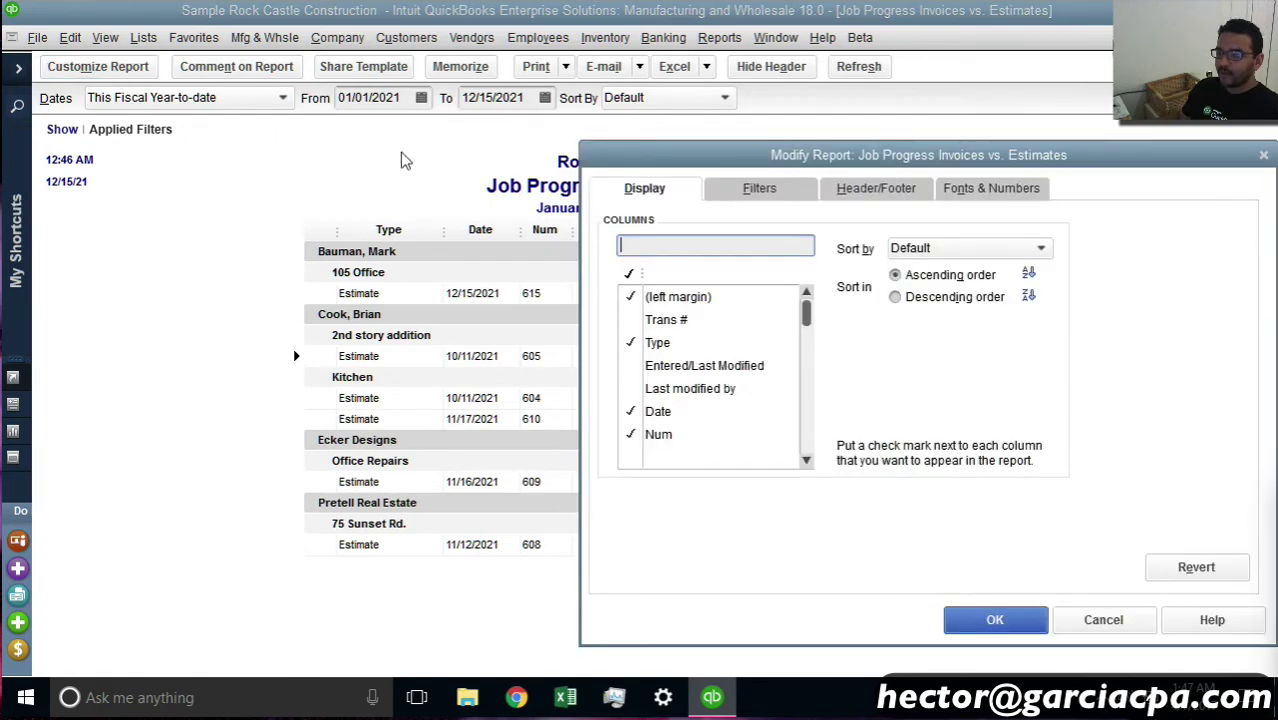
{"action": "left_click", "coordinate": [782, 194]}
{"action": "left_click", "coordinate": [683, 251]}
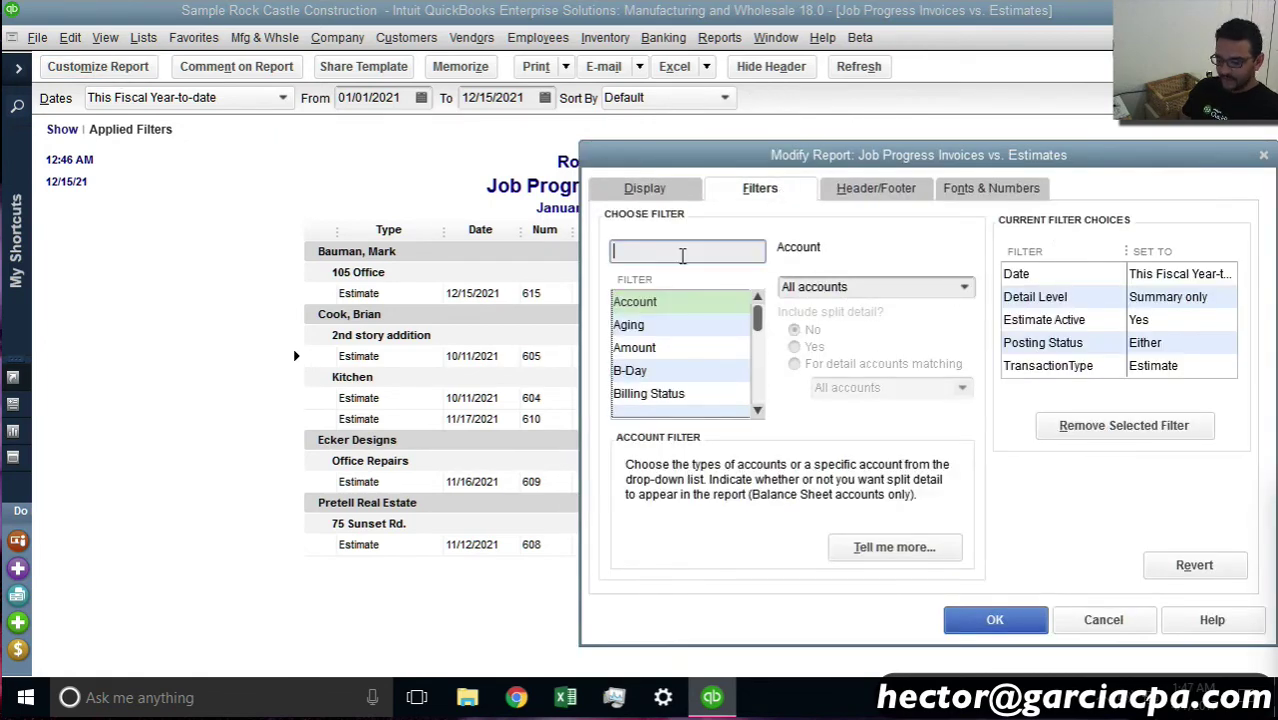
{"action": "type", "text": "STA"}
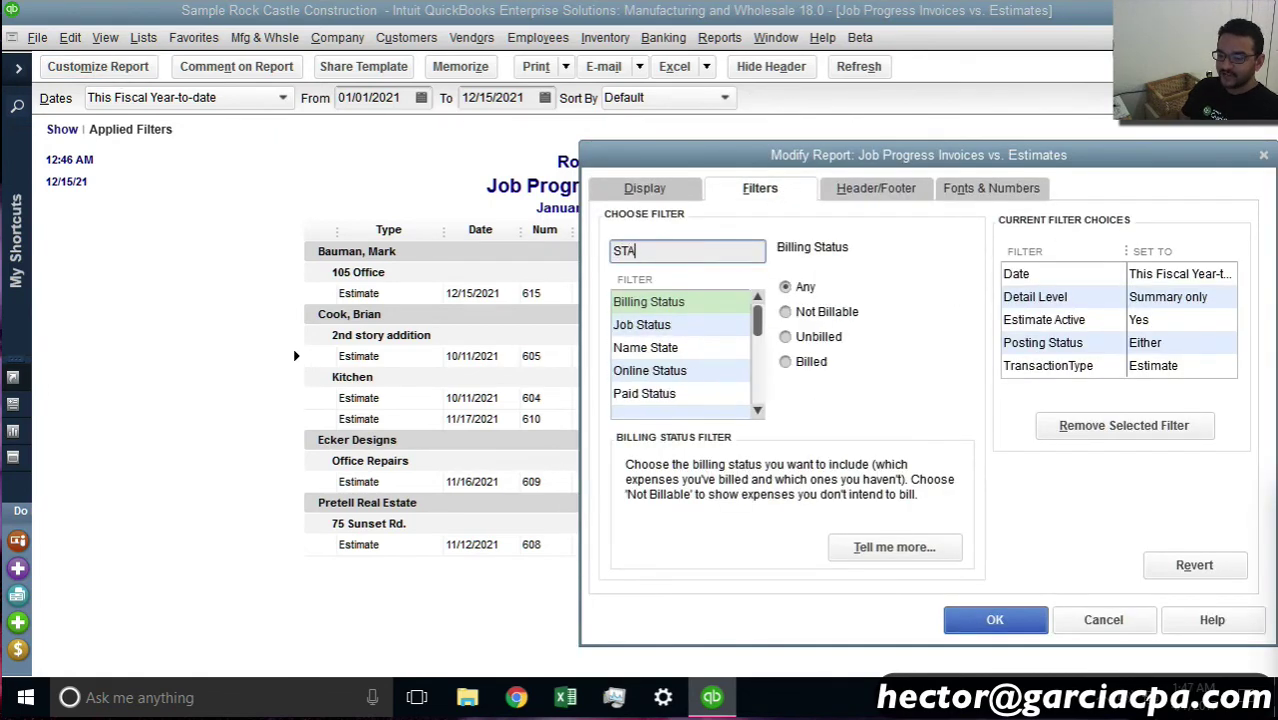
{"action": "left_click", "coordinate": [670, 333]}
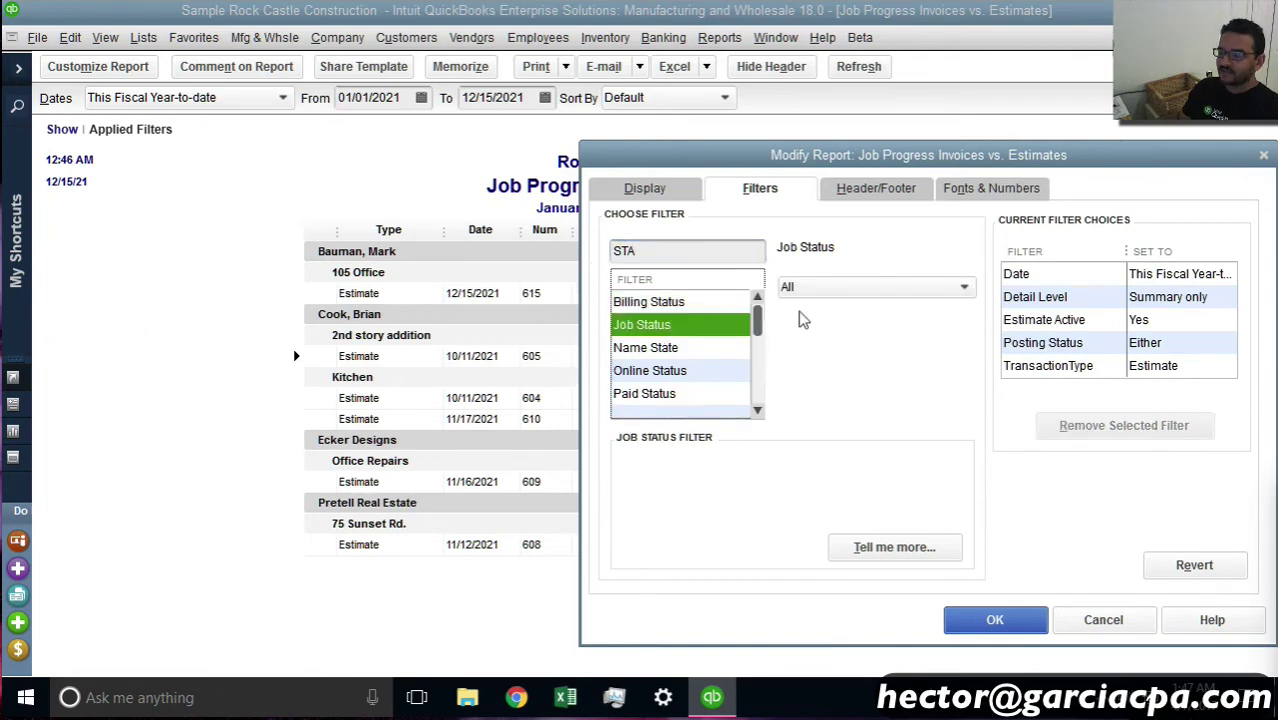
{"action": "left_click", "coordinate": [849, 290]}
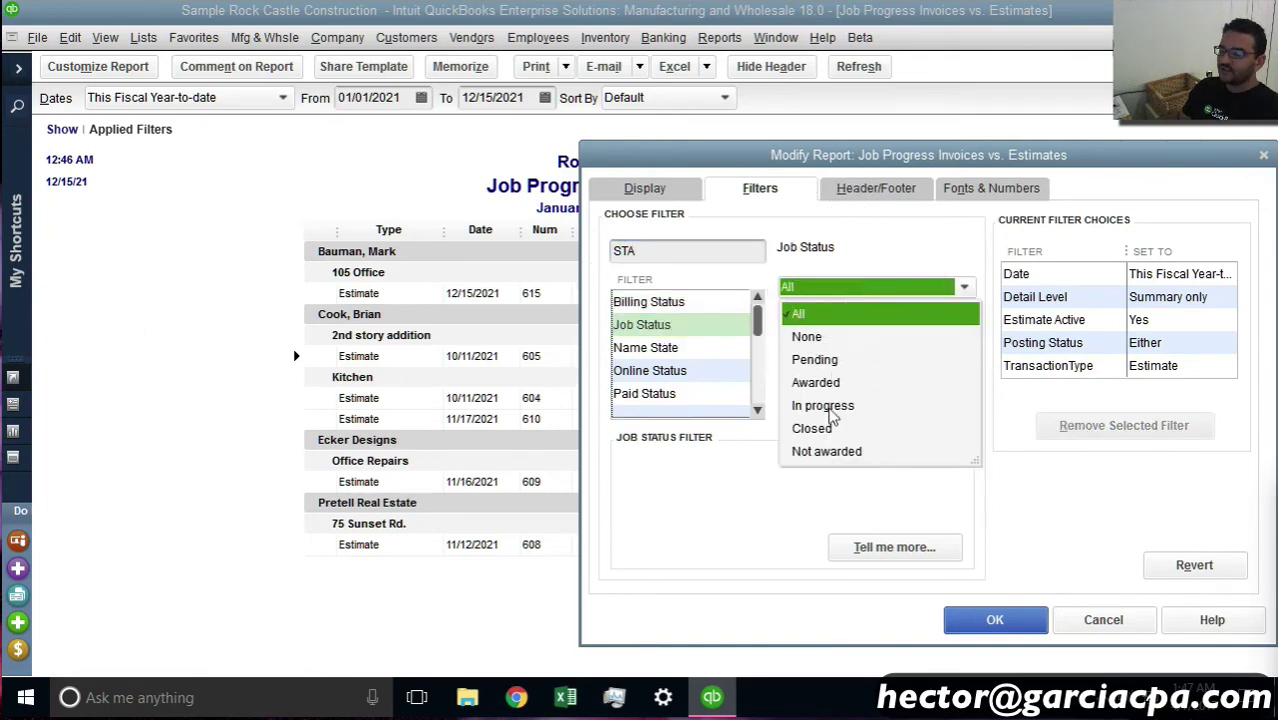
{"action": "left_click", "coordinate": [846, 408]}
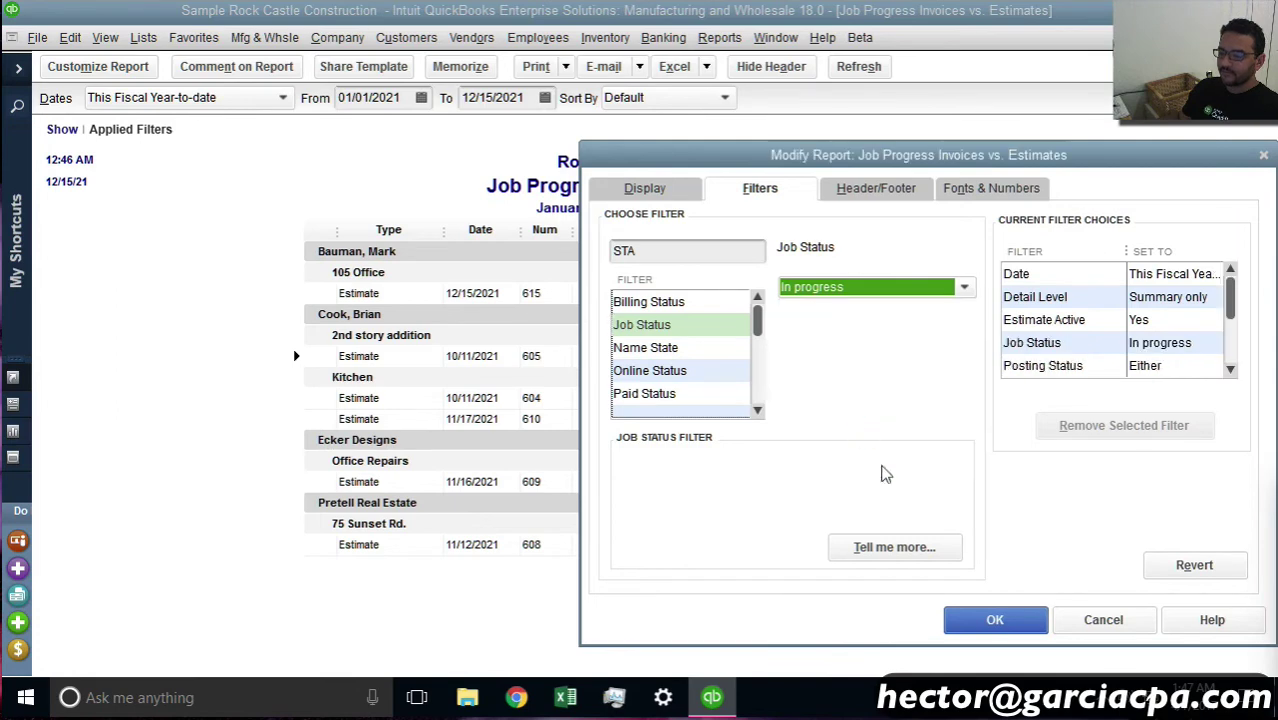
{"action": "left_click", "coordinate": [995, 620]}
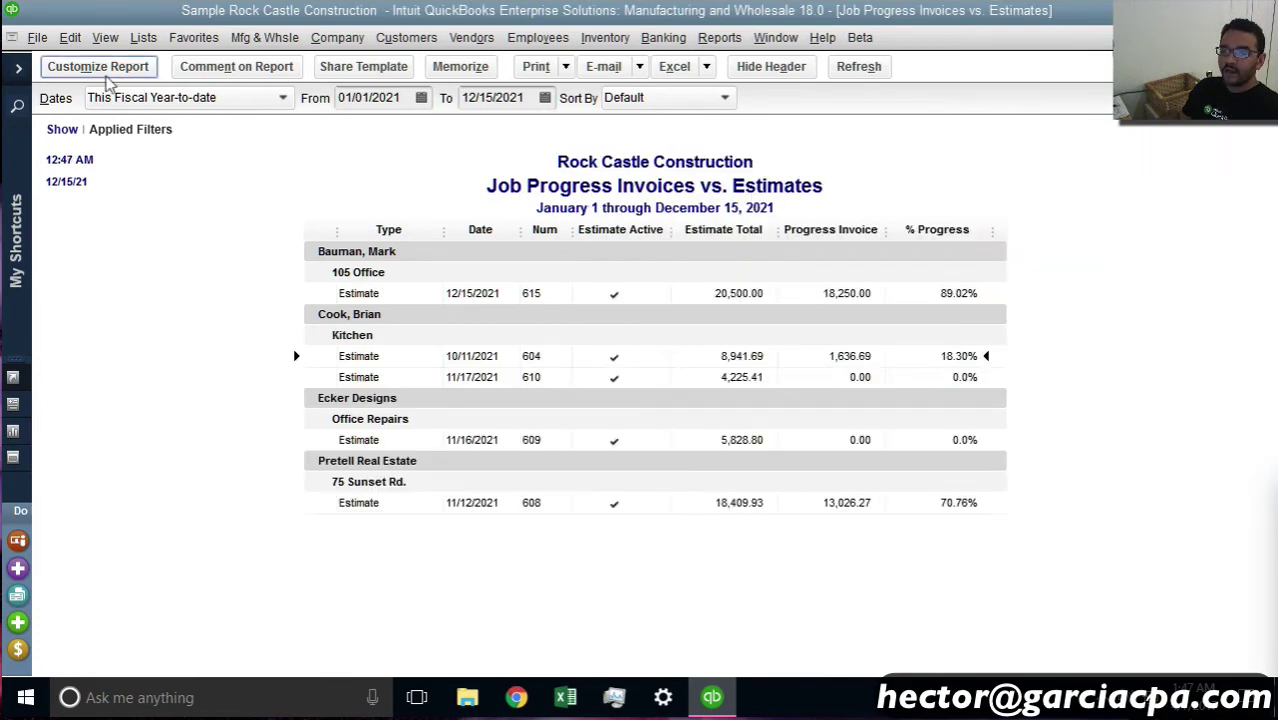
Step: Filter the Job Progress Invoices vs. Estimates report with Job Status set to Pending
{"action": "left_click", "coordinate": [106, 68]}
{"action": "left_click", "coordinate": [790, 190]}
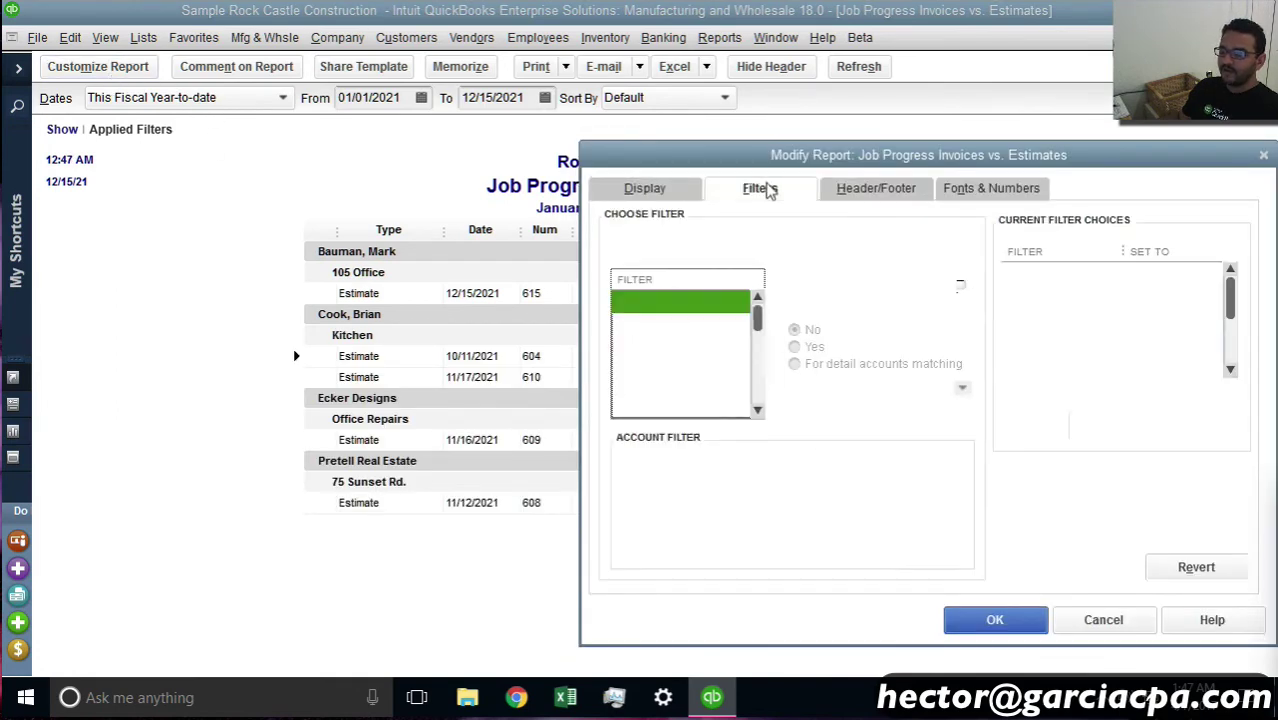
{"action": "left_click", "coordinate": [1045, 350]}
{"action": "left_click", "coordinate": [964, 288]}
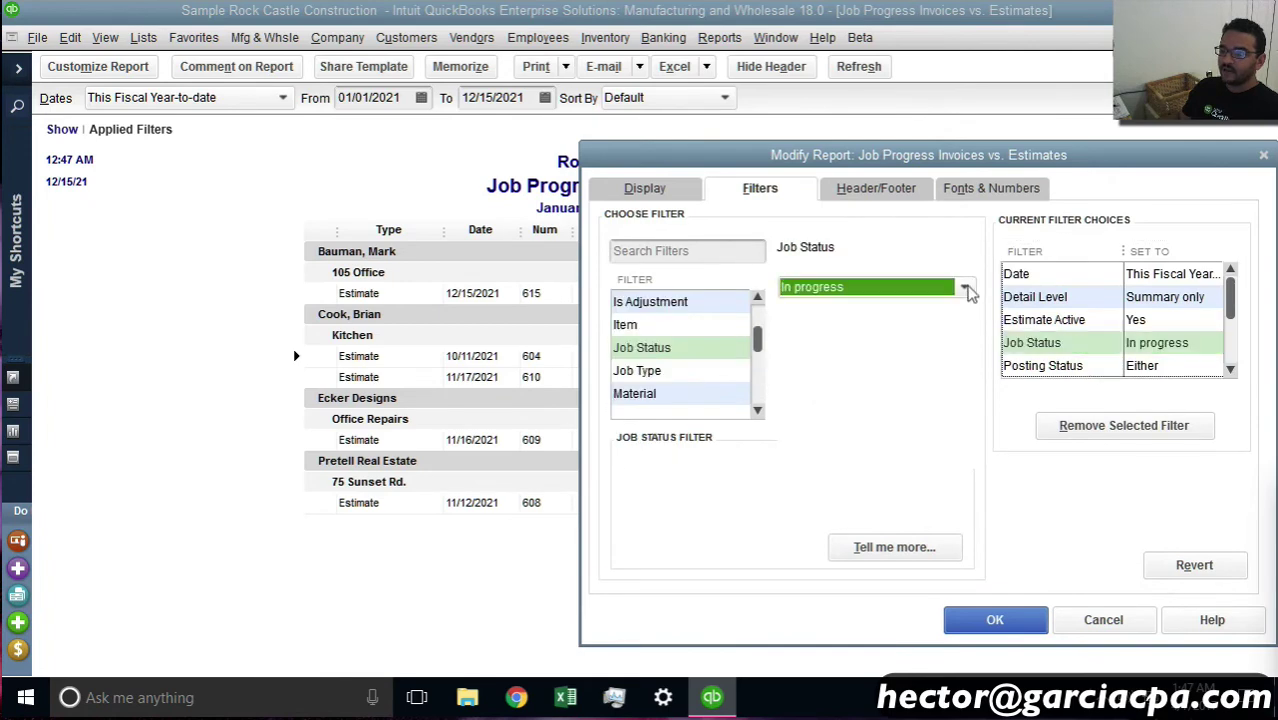
{"action": "left_click", "coordinate": [815, 360]}
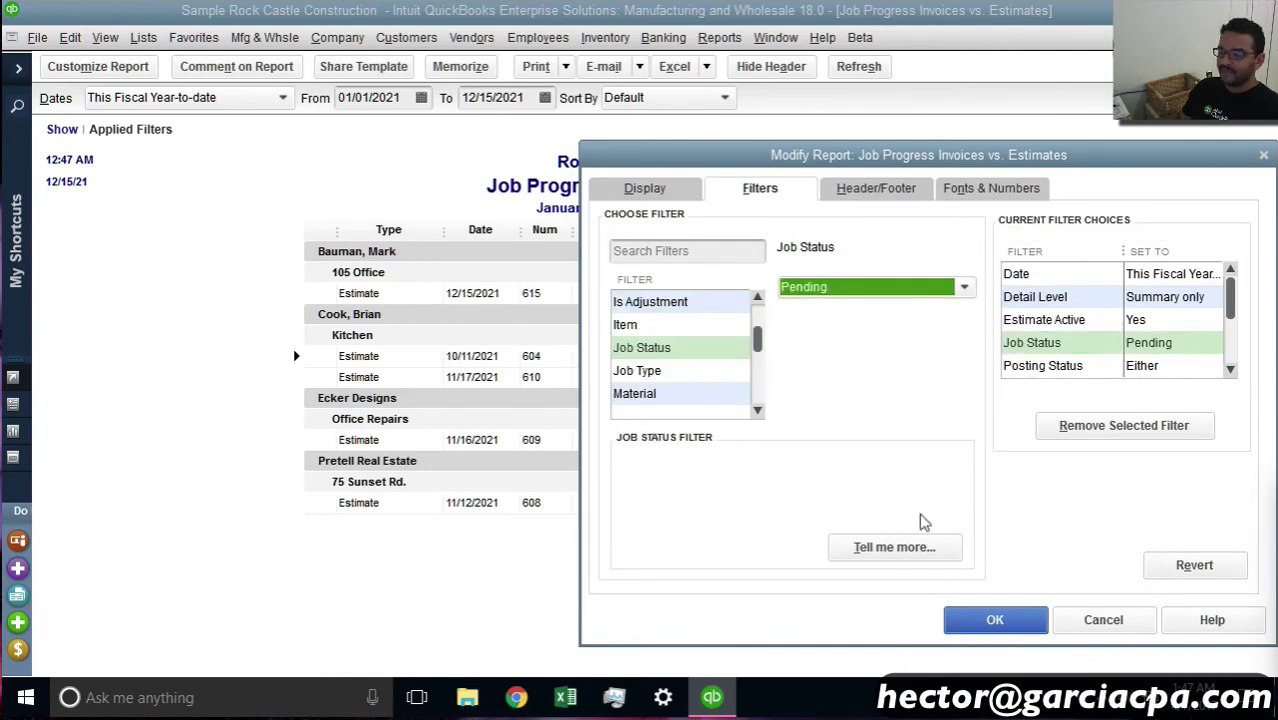
{"action": "left_click", "coordinate": [992, 617]}
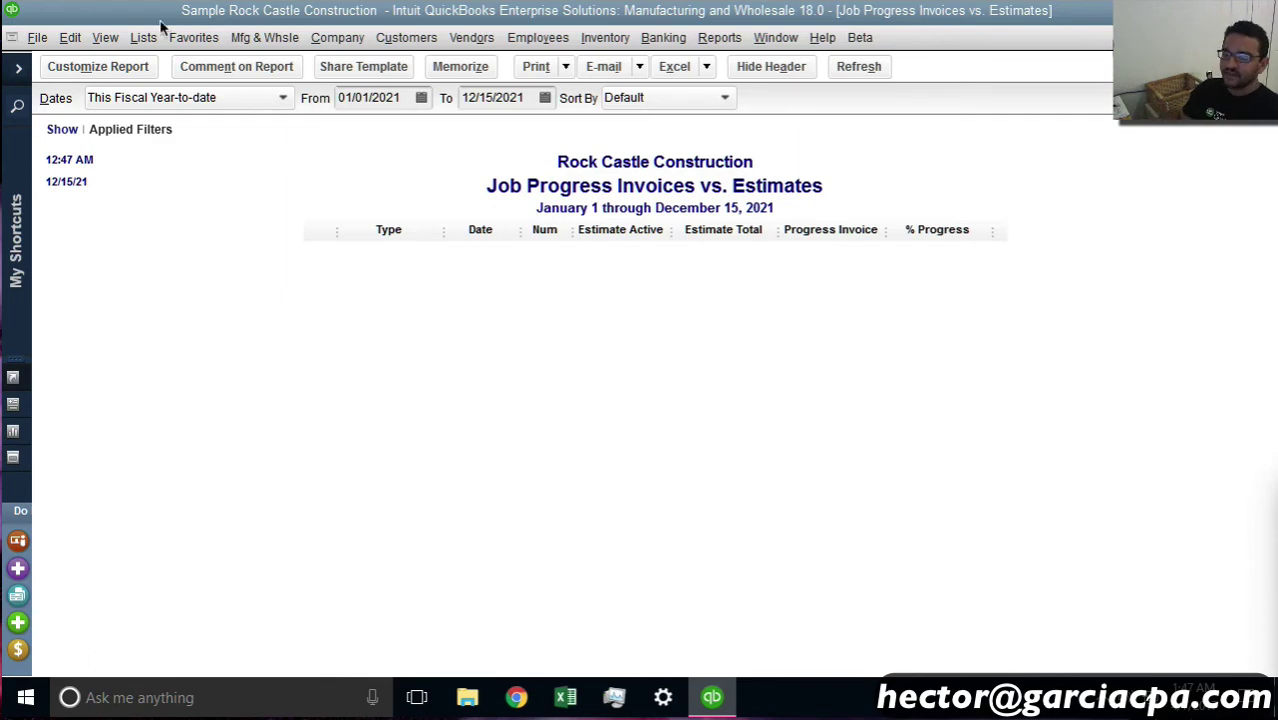
Step: Change the report's Job Status filter to Awarded and apply it
{"action": "left_click", "coordinate": [98, 66]}
{"action": "left_click", "coordinate": [760, 188]}
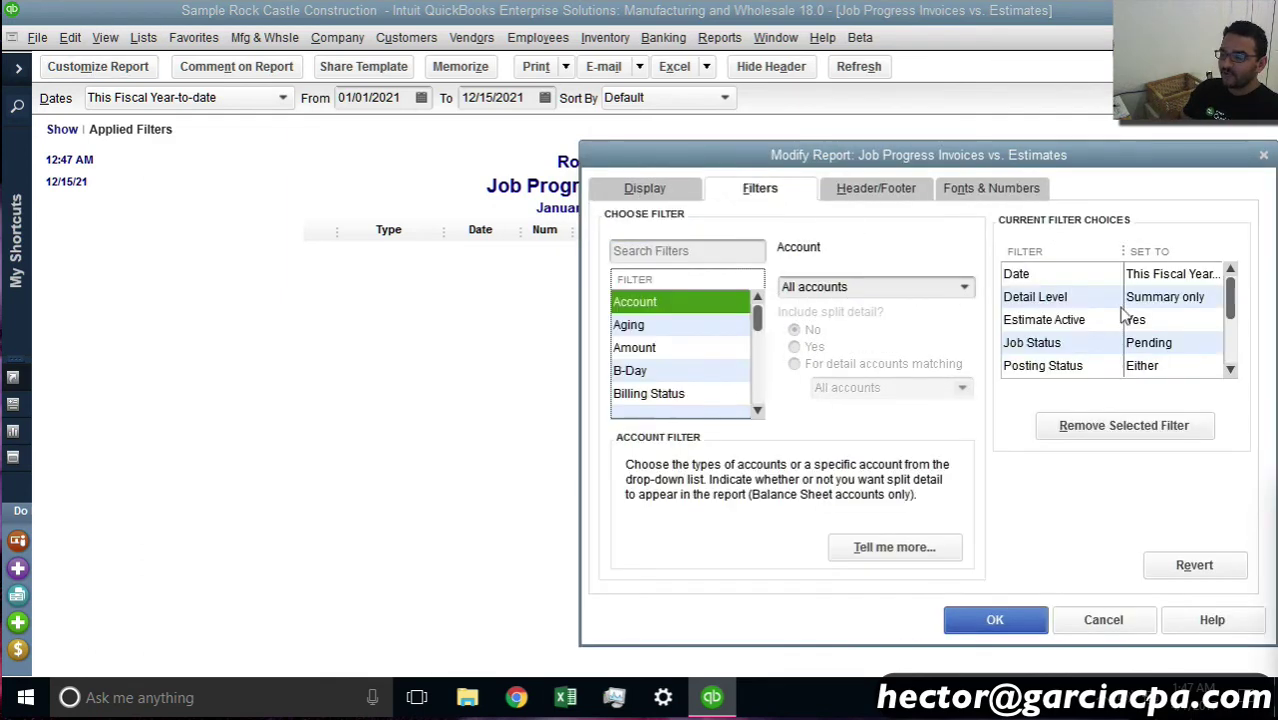
{"action": "left_click", "coordinate": [1046, 346]}
{"action": "left_click", "coordinate": [964, 287]}
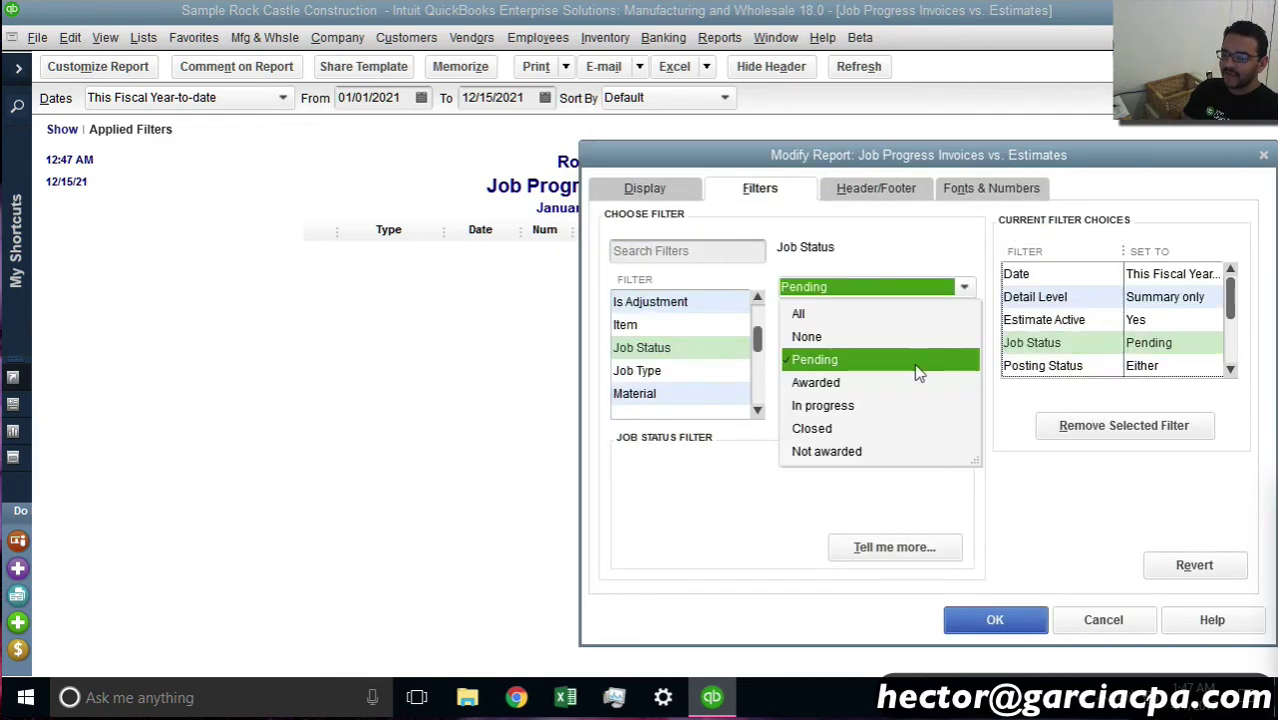
{"action": "left_click", "coordinate": [836, 380]}
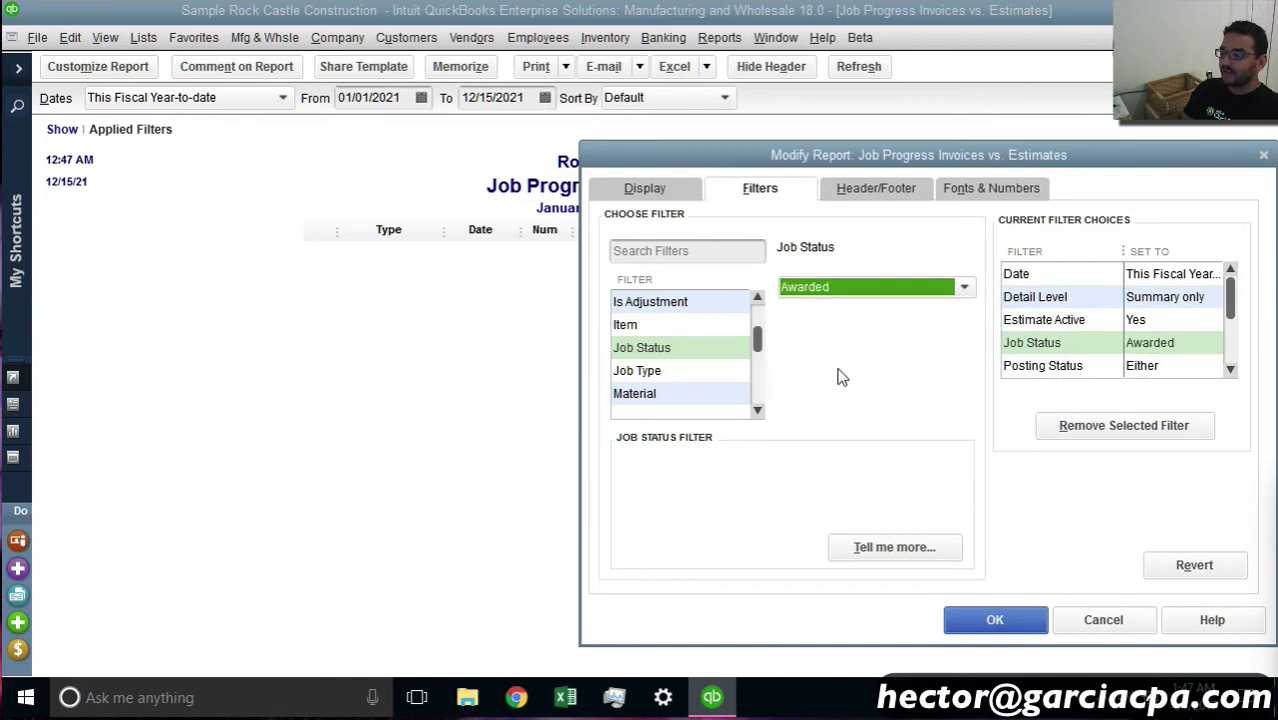
{"action": "left_click", "coordinate": [864, 291]}
{"action": "left_click", "coordinate": [989, 641]}
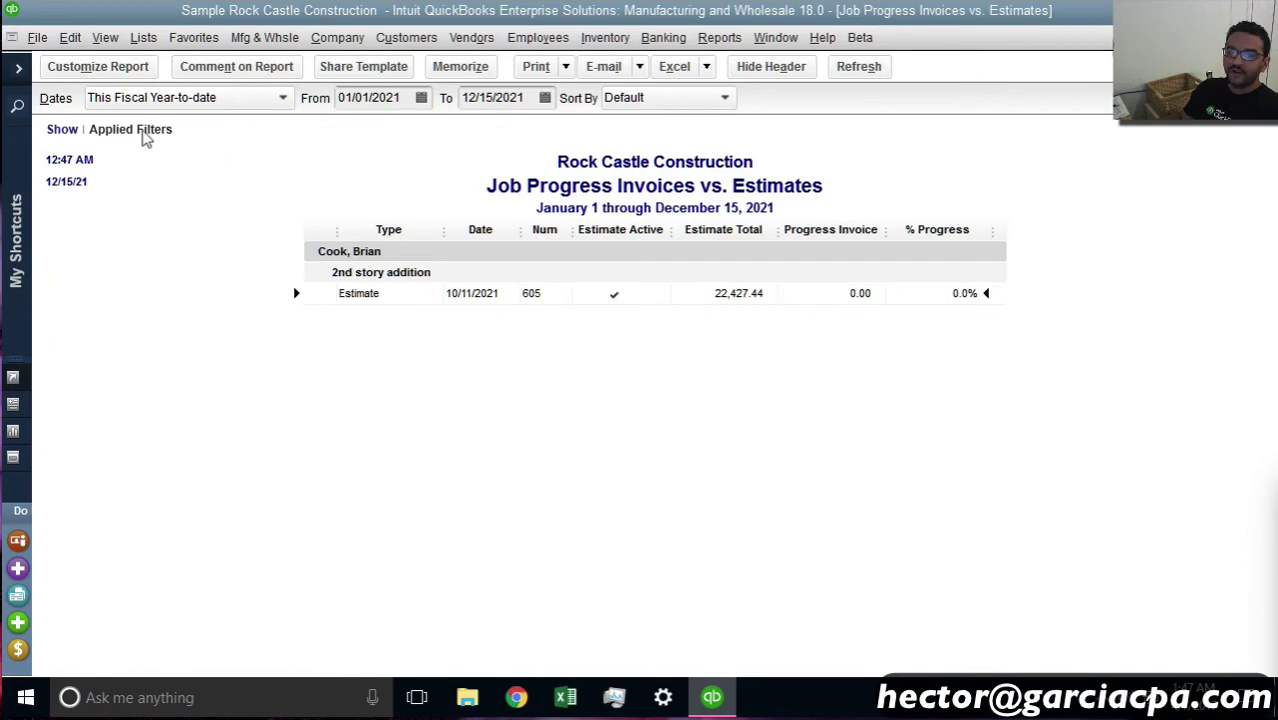
Step: Search the report's available filters for "JOB", look over the Job Type choices, and leave the filters without applying any change
{"action": "left_click", "coordinate": [60, 66]}
{"action": "left_click", "coordinate": [755, 189]}
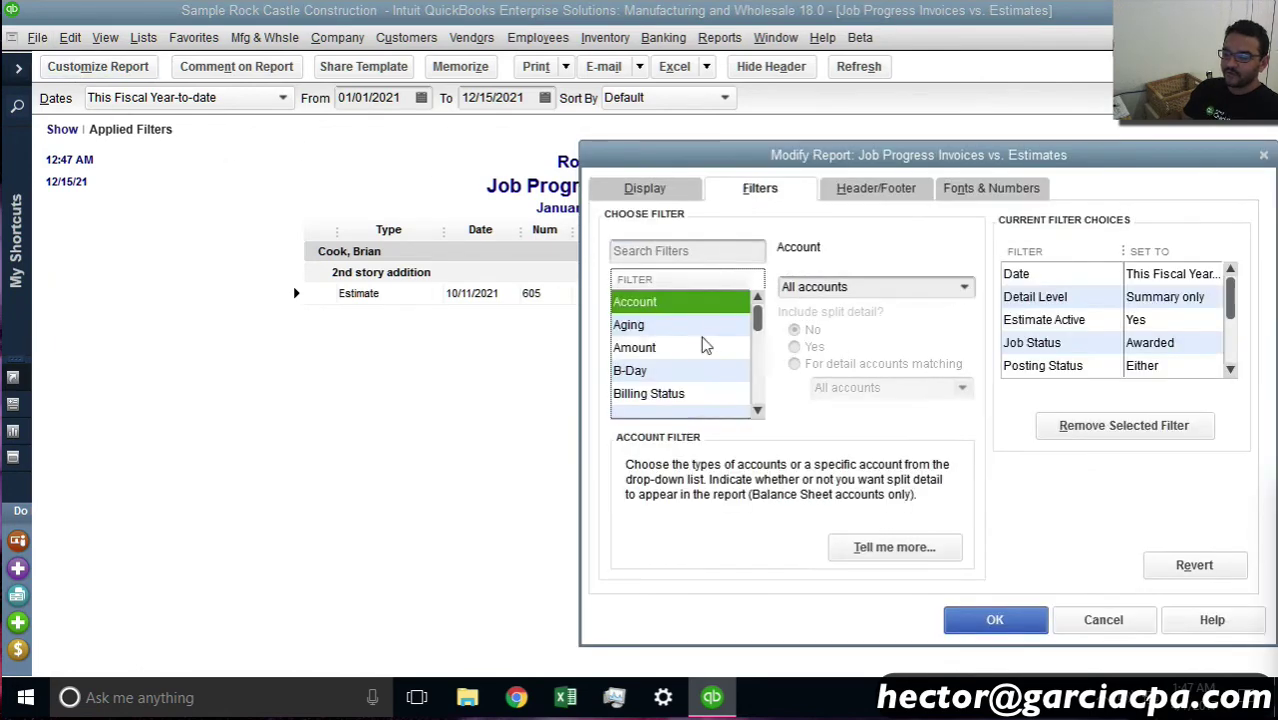
{"action": "left_click", "coordinate": [650, 250]}
{"action": "type", "text": "st"}
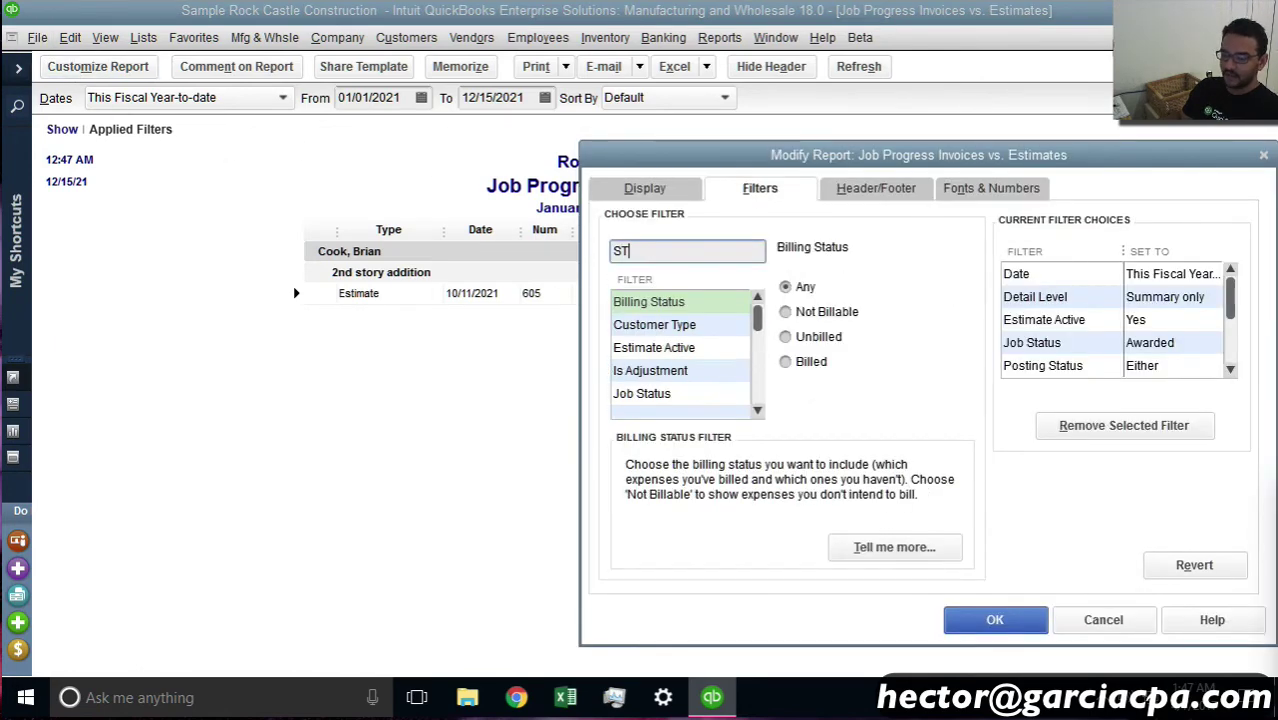
{"action": "key", "text": "BackSpace"}
{"action": "key", "text": "BackSpace"}
{"action": "type", "text": "JOB"}
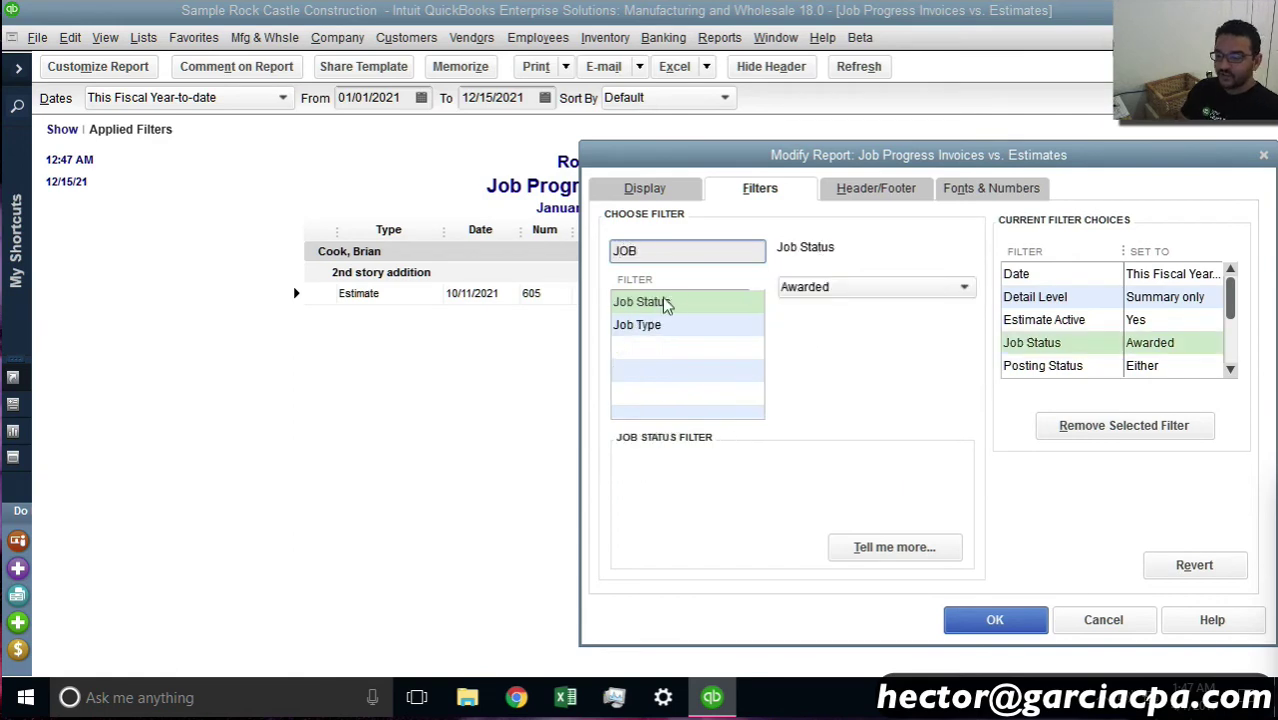
{"action": "left_click", "coordinate": [655, 325]}
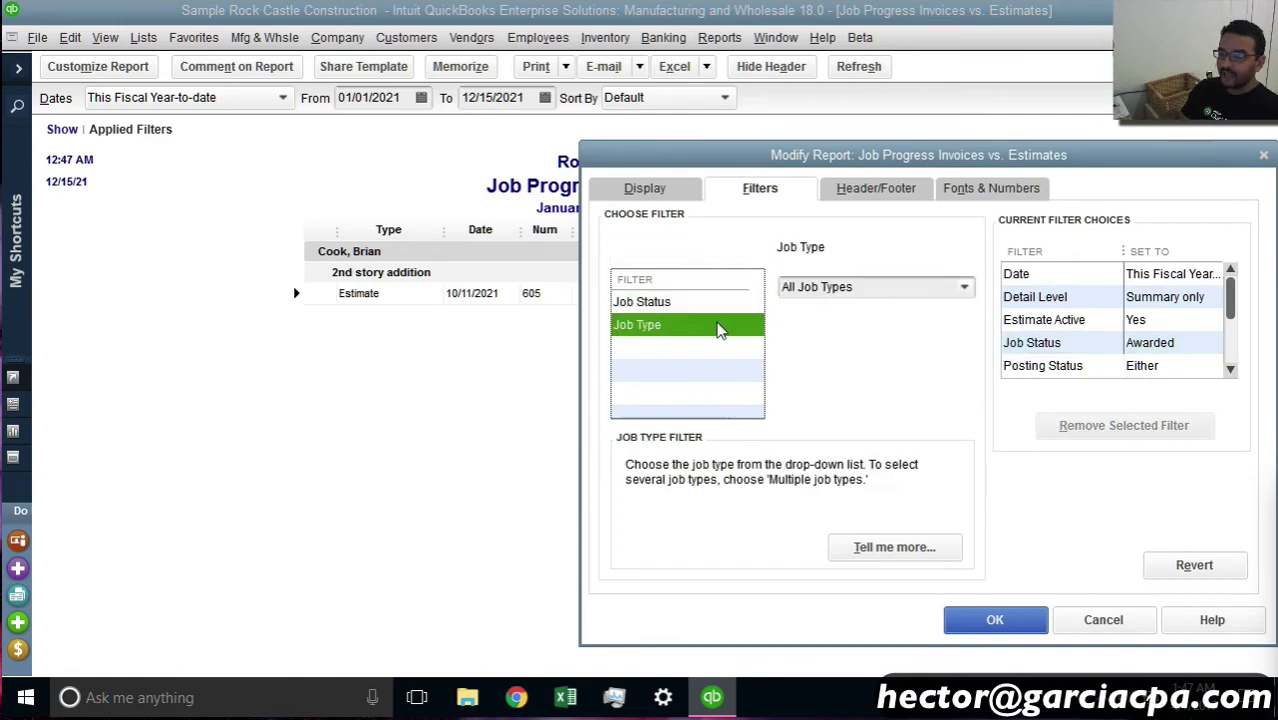
{"action": "left_click", "coordinate": [958, 288]}
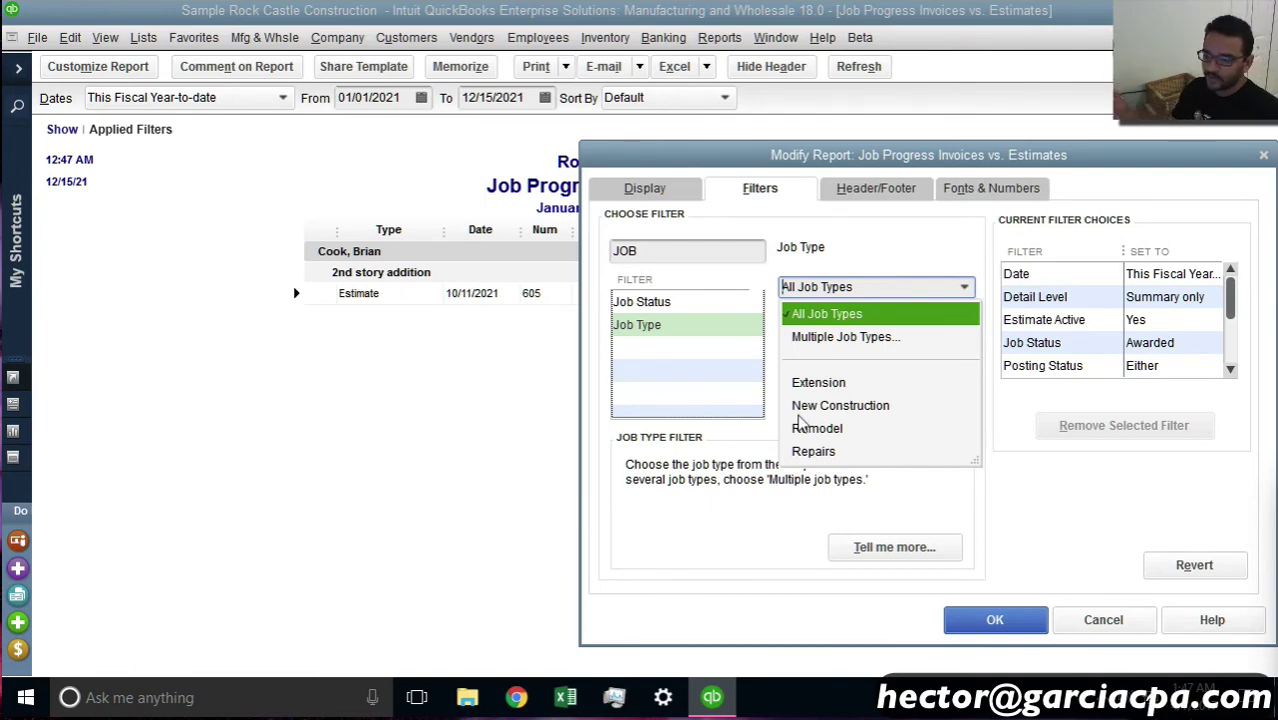
{"action": "left_click", "coordinate": [1100, 618]}
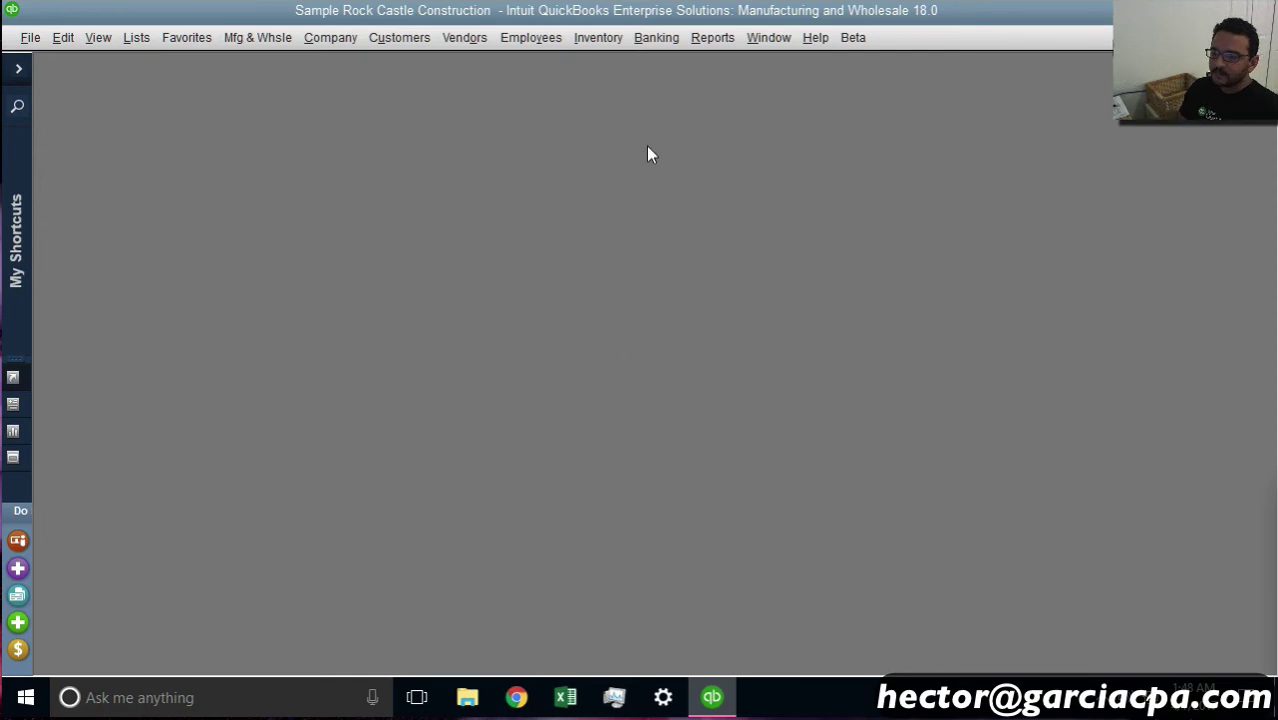
Step: Open the previous saved estimate, for the 105 Office job, in a maximized window and show its transaction information
{"action": "left_click", "coordinate": [398, 41]}
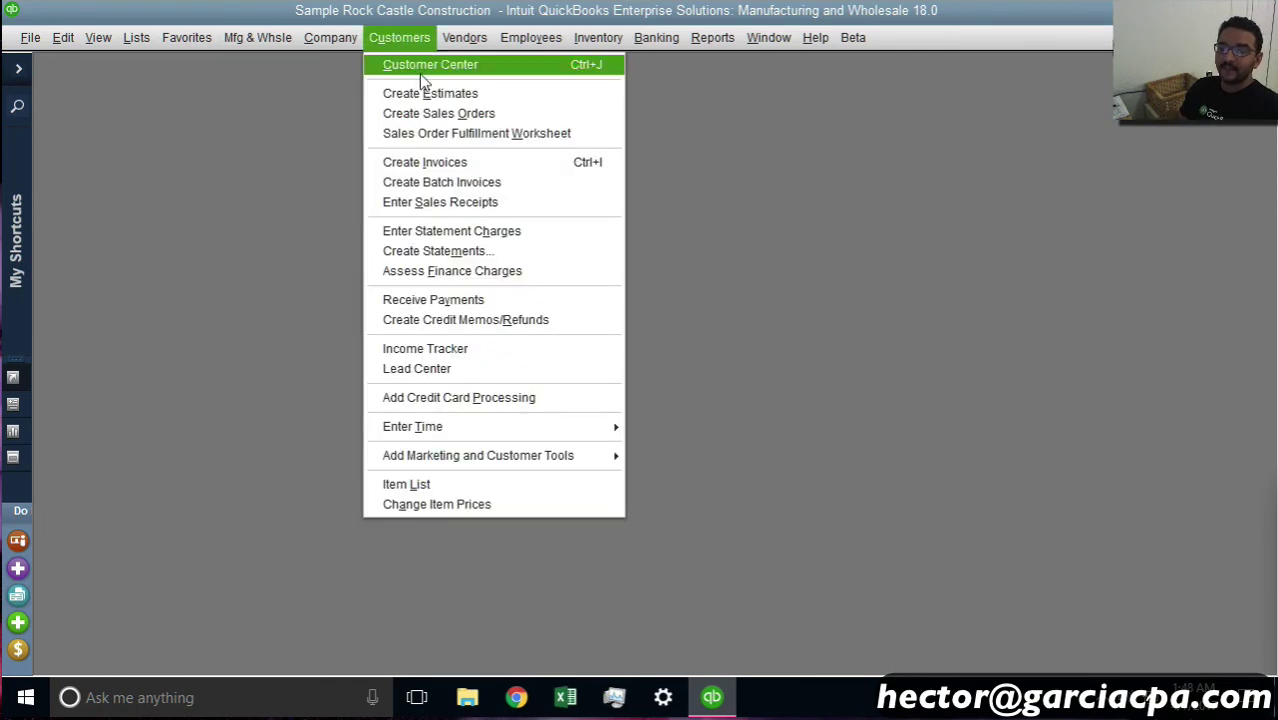
{"action": "left_click", "coordinate": [453, 95]}
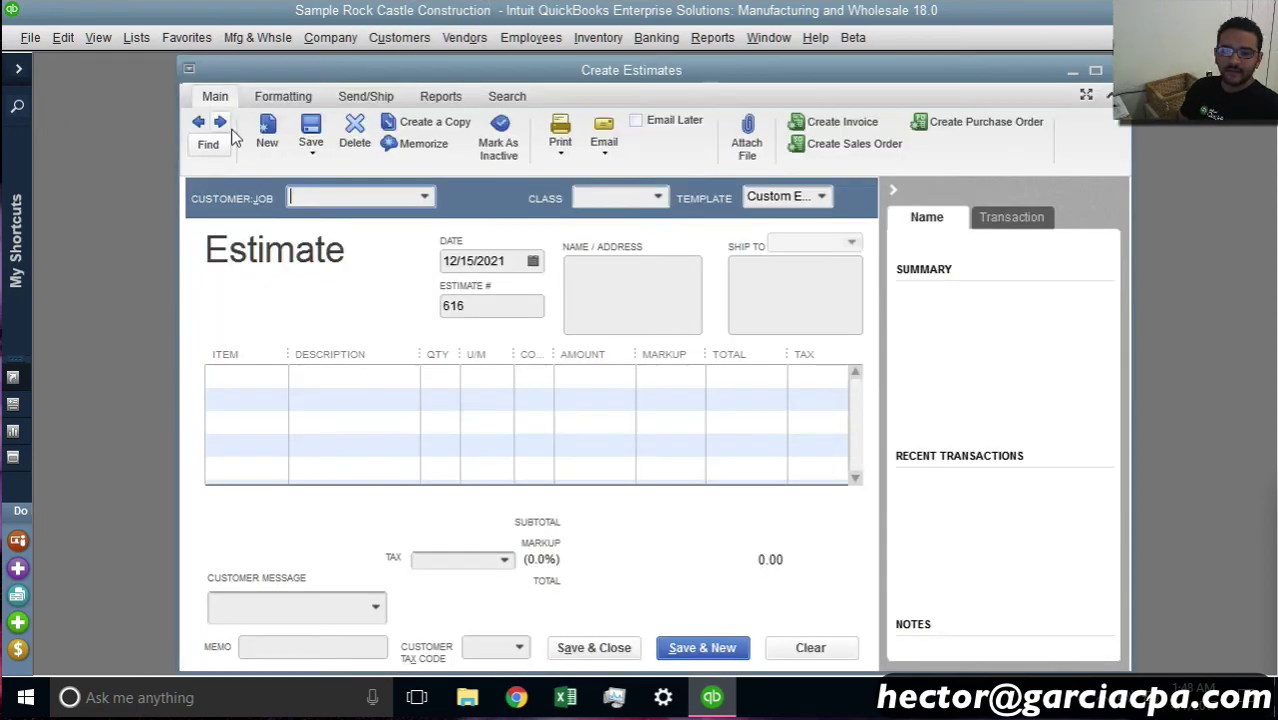
{"action": "left_click", "coordinate": [198, 121]}
{"action": "double_click", "coordinate": [270, 64]}
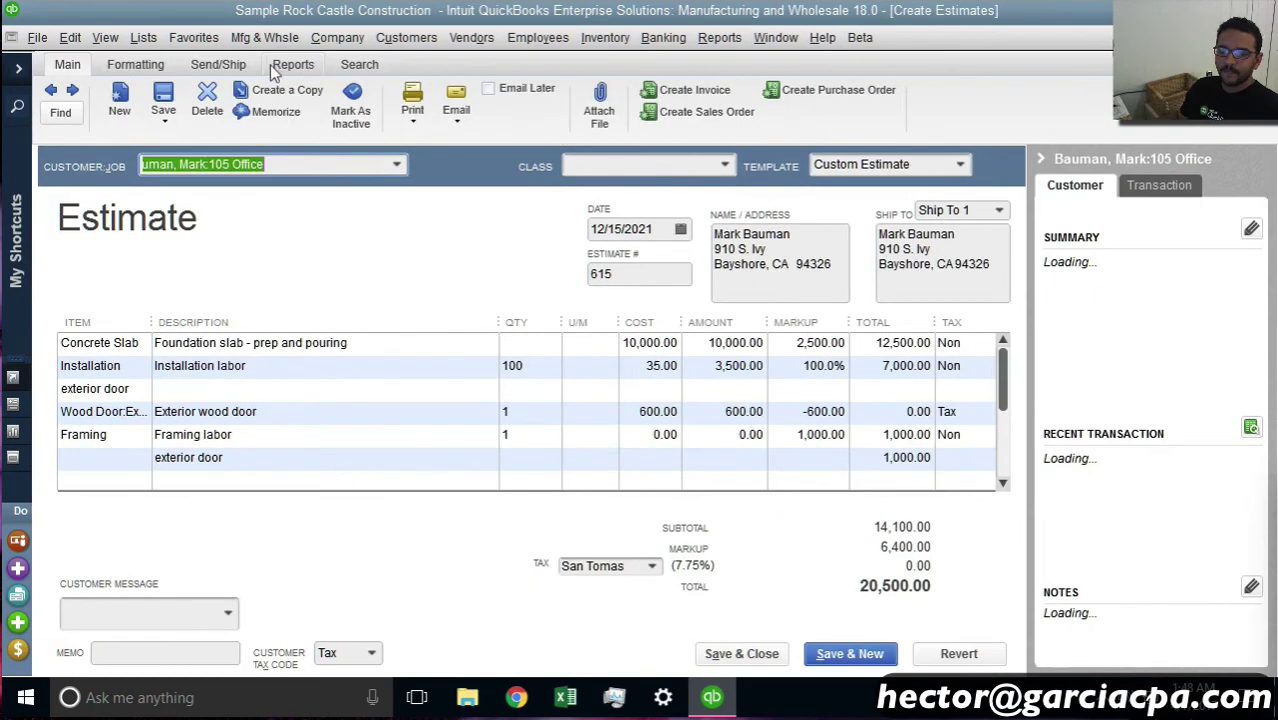
{"action": "left_click", "coordinate": [1136, 189]}
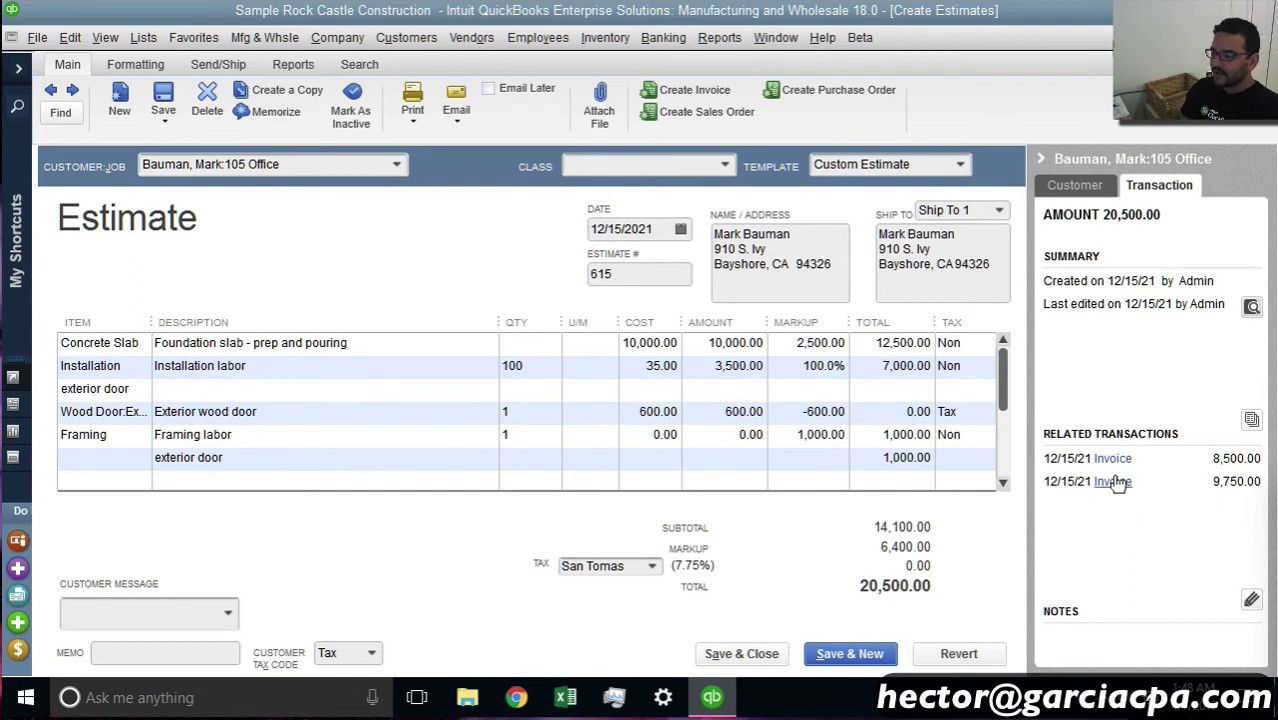
Step: View the transaction history of the 105 Office estimate and its related invoices, and return to the estimate
{"action": "left_click", "coordinate": [1251, 420]}
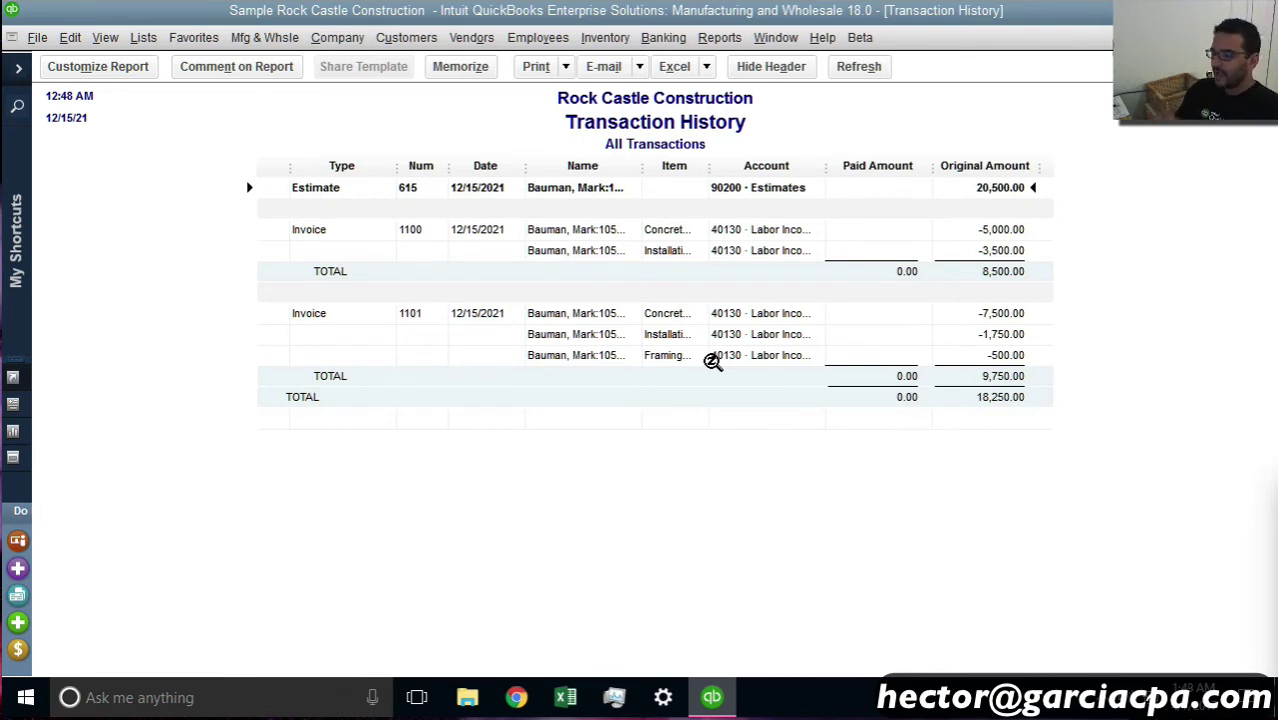
{"action": "key", "text": "Escape"}
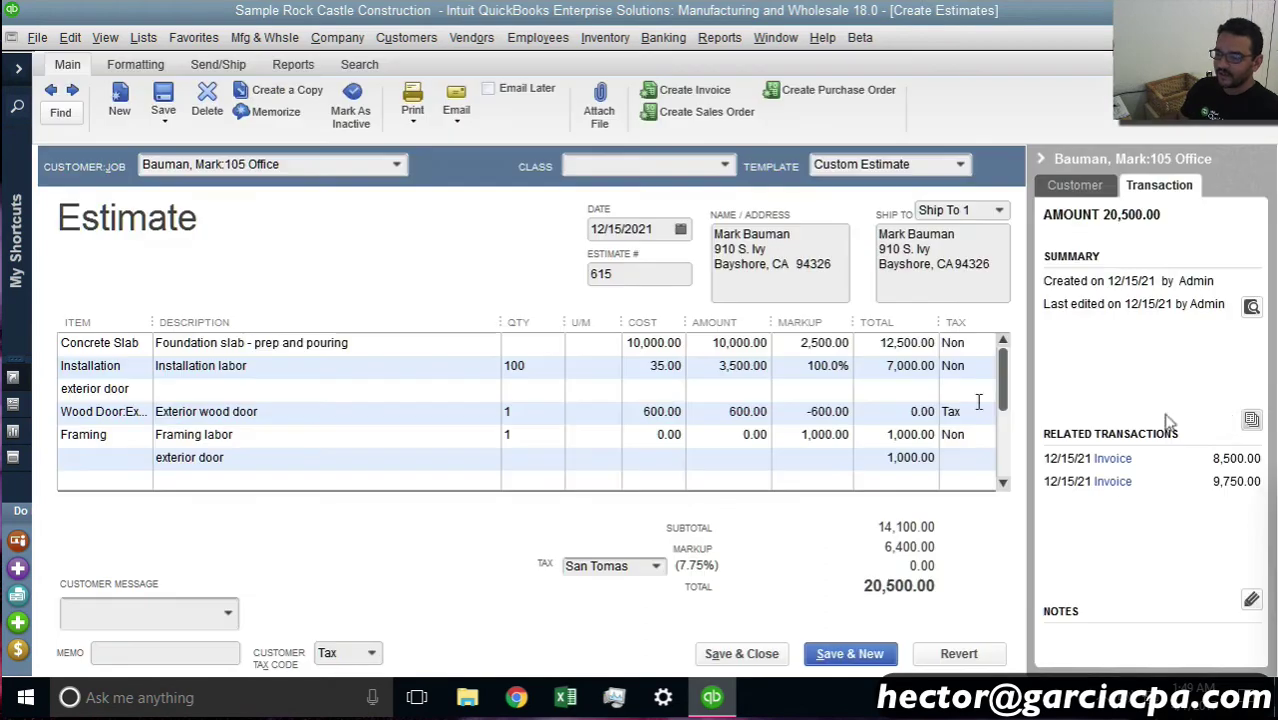
{"action": "left_click", "coordinate": [1252, 420]}
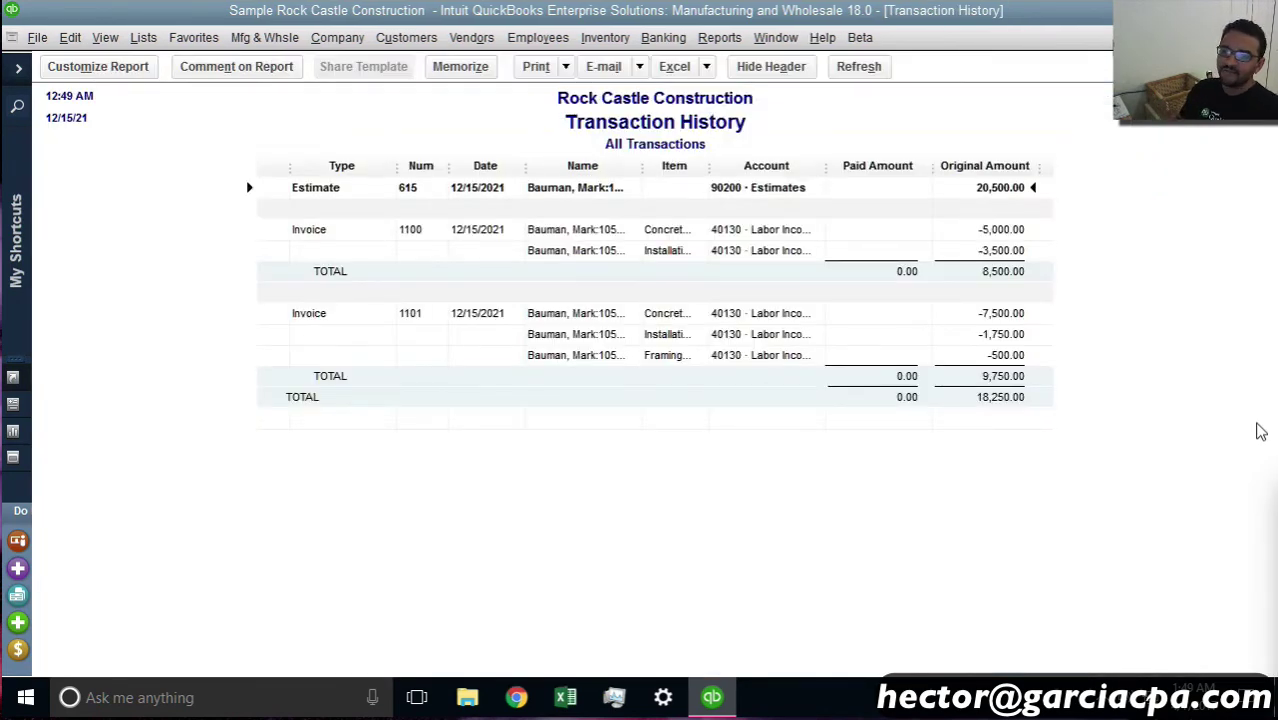
{"action": "key", "text": "Escape"}
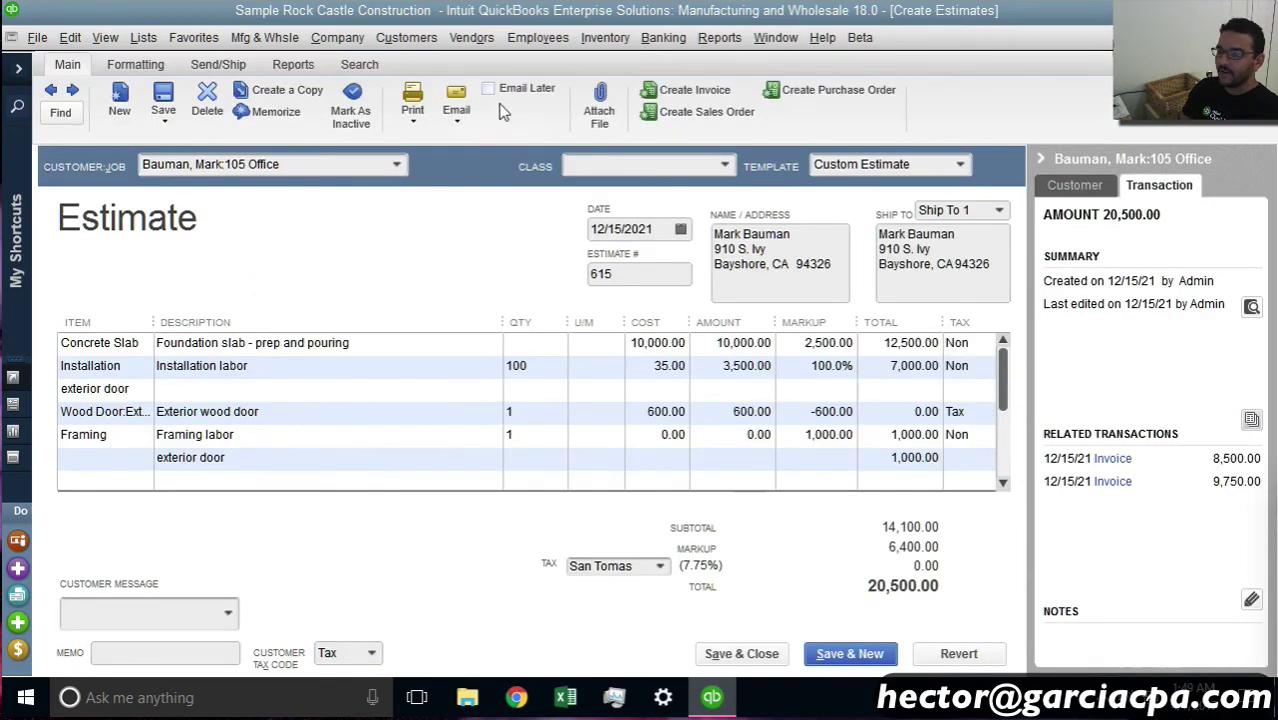
Step: Check the prior and current billing amounts per item in a selected-items progress invoice for the 105 Office estimate, and cancel it
{"action": "left_click", "coordinate": [703, 90]}
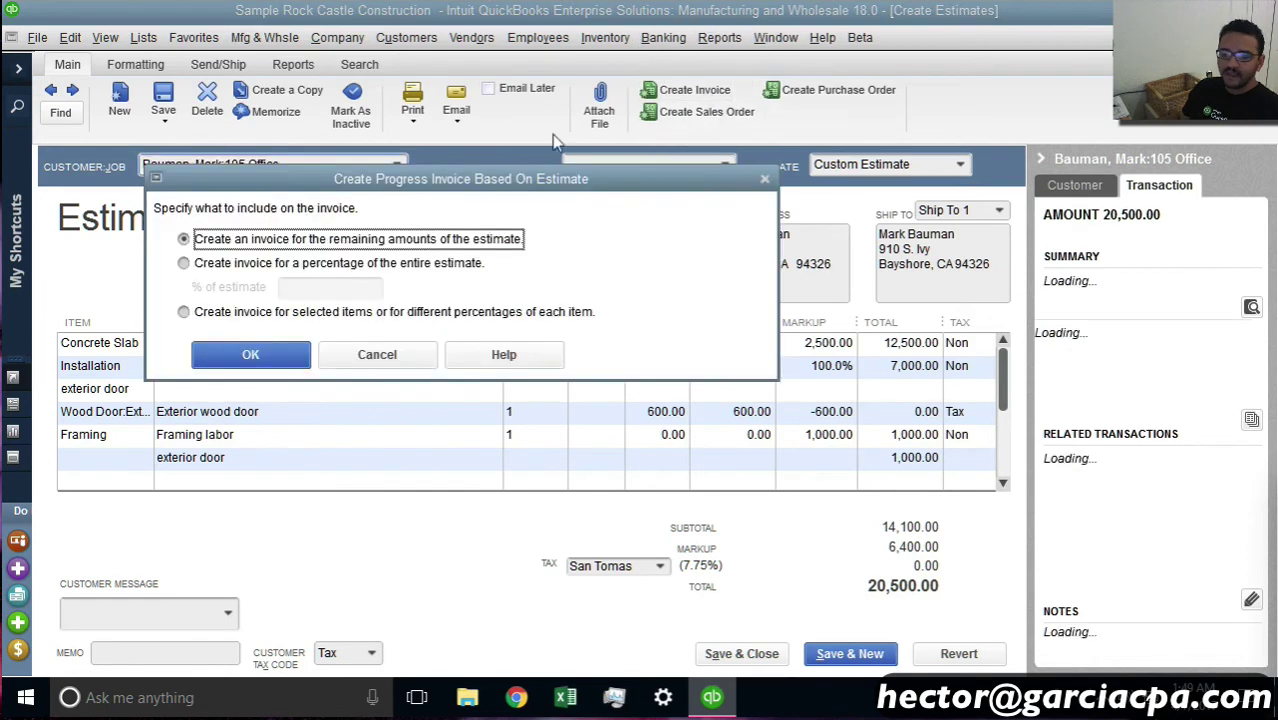
{"action": "left_click", "coordinate": [332, 313]}
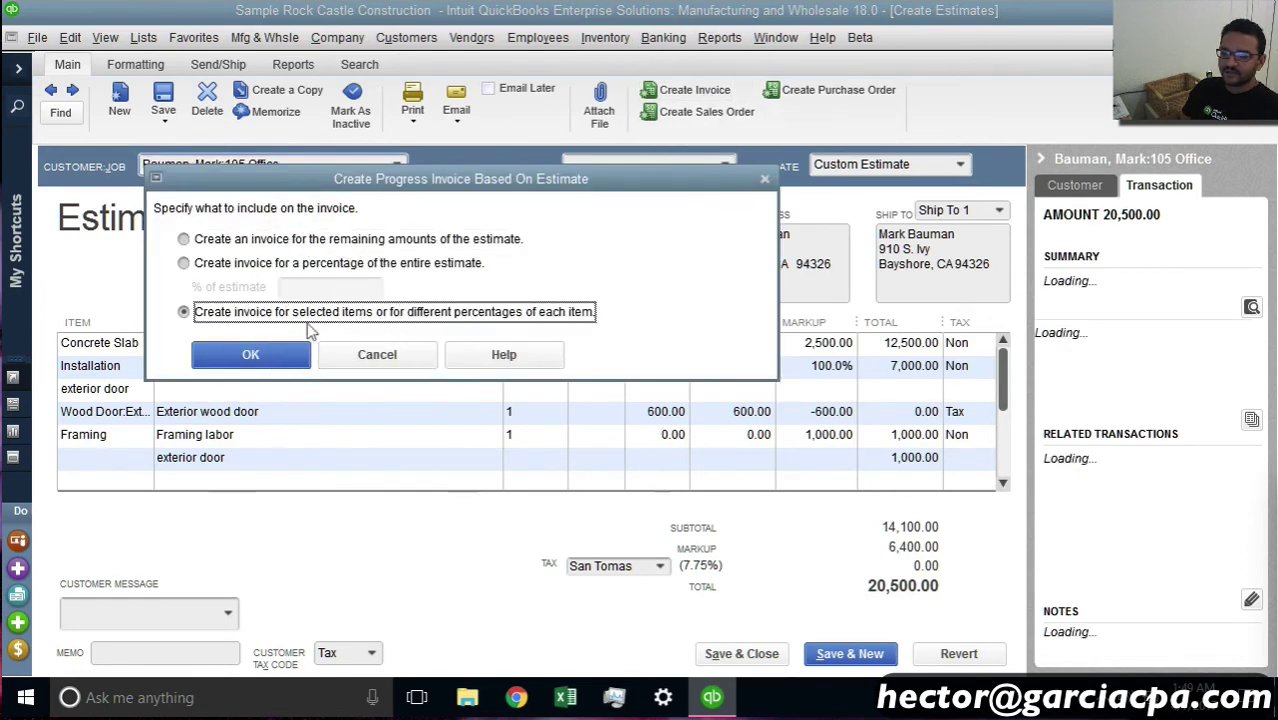
{"action": "left_click", "coordinate": [250, 355]}
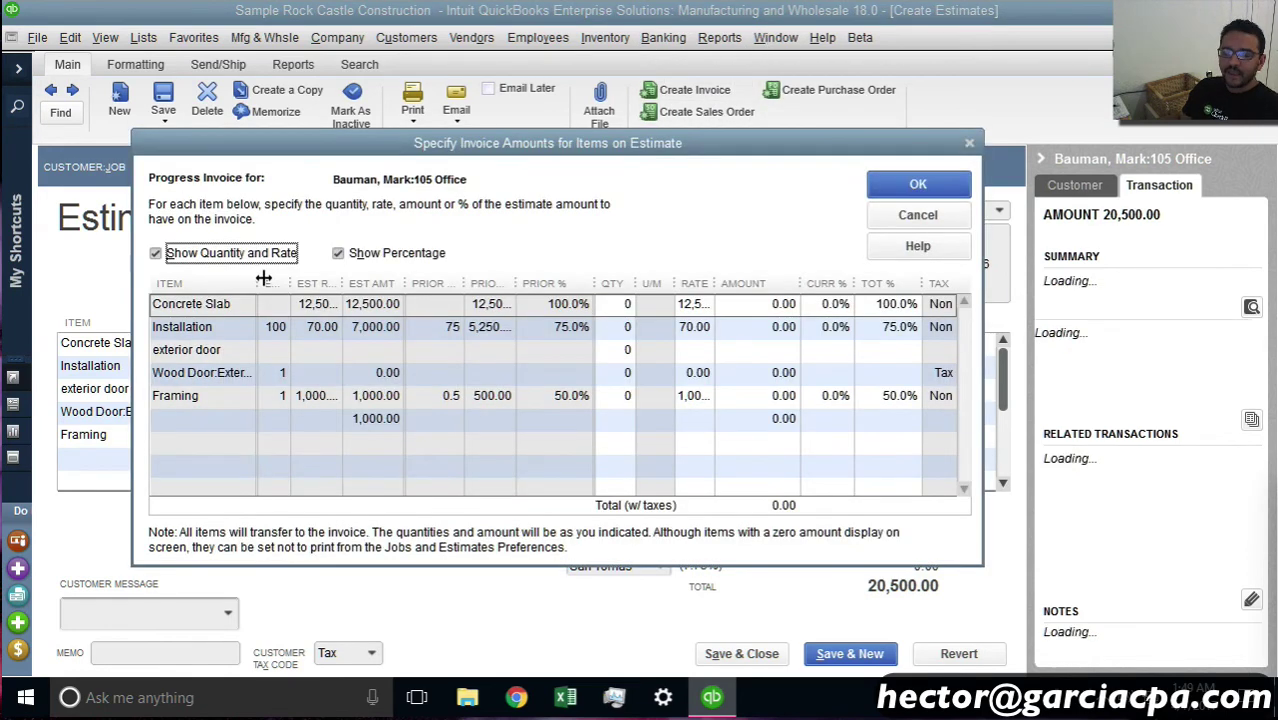
{"action": "left_click", "coordinate": [916, 216]}
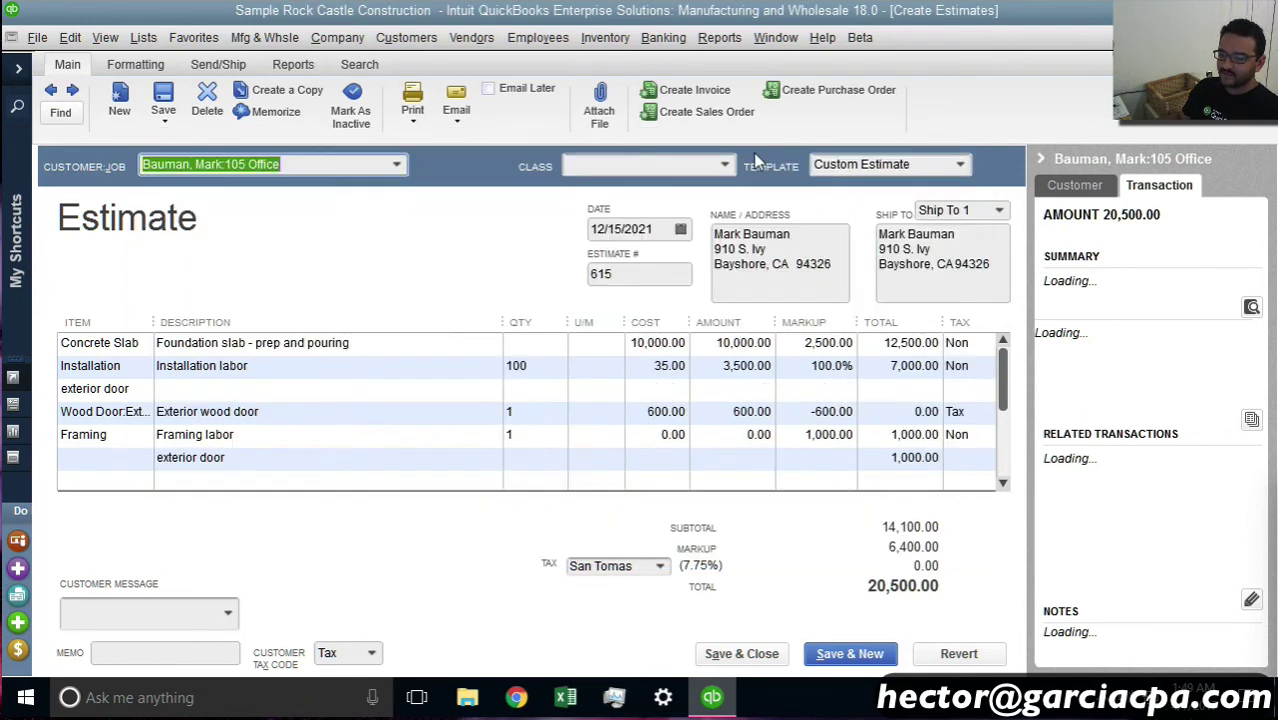
Step: Create a progress invoice for the remaining amounts of the 105 Office estimate, and save and close it, skipping the spelling check
{"action": "left_click", "coordinate": [700, 91]}
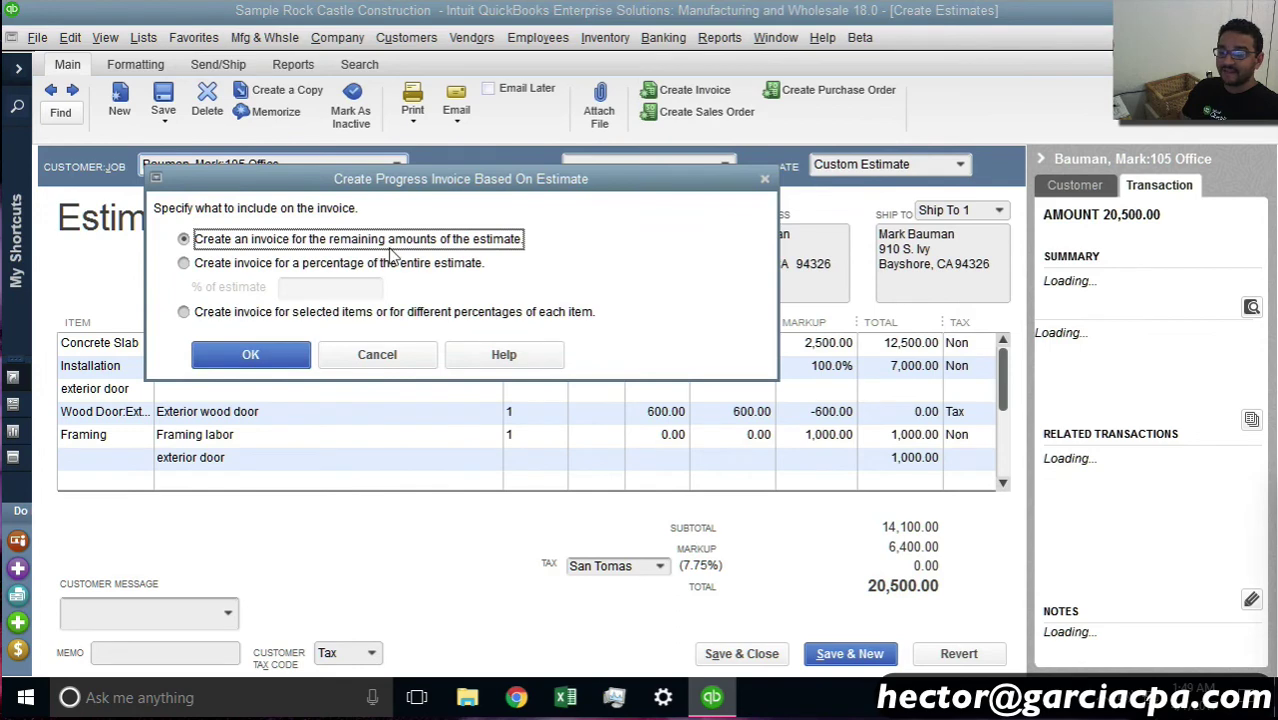
{"action": "key", "text": "ctrl"}
{"action": "key", "text": "ctrl"}
{"action": "key", "text": "ctrl"}
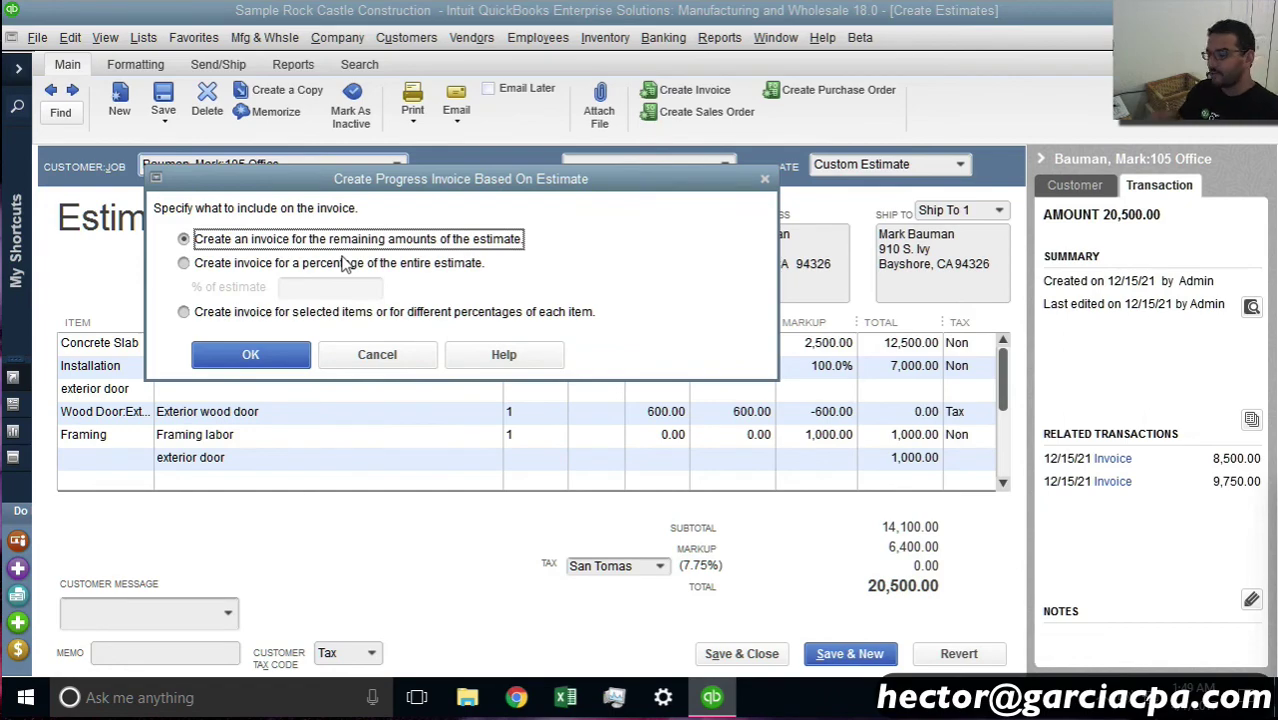
{"action": "key", "text": "ctrl"}
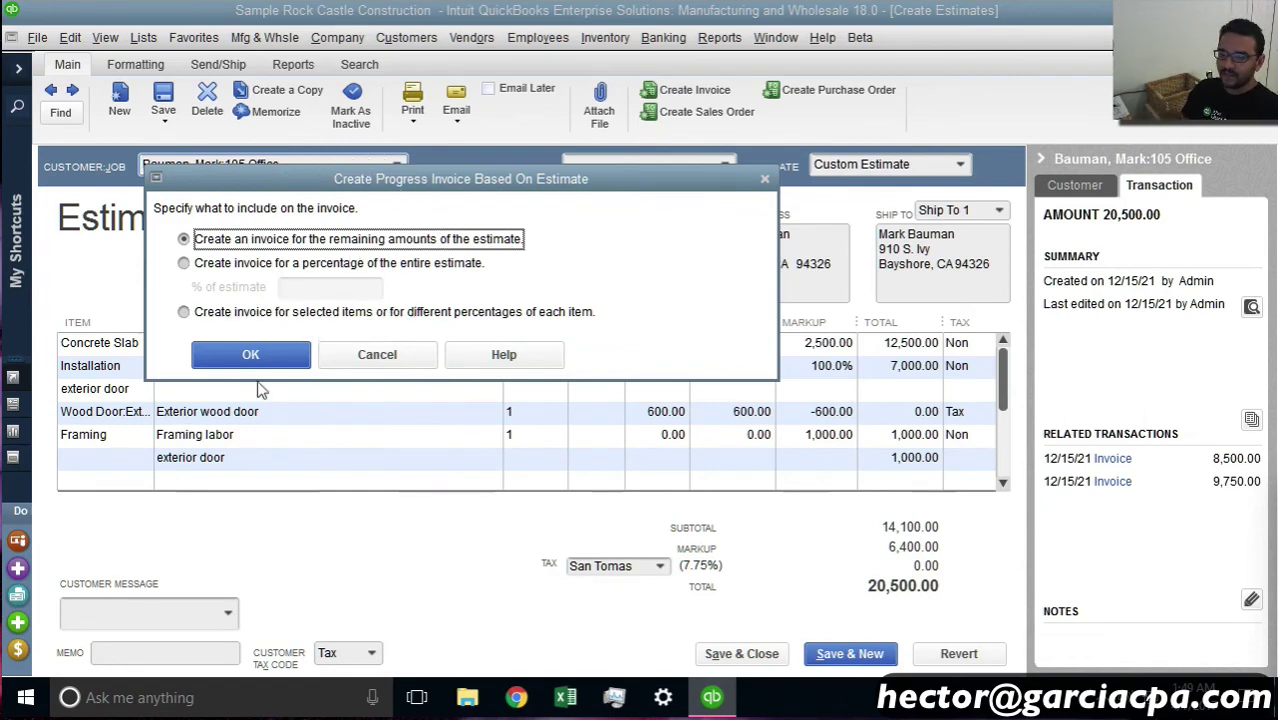
{"action": "left_click", "coordinate": [251, 354]}
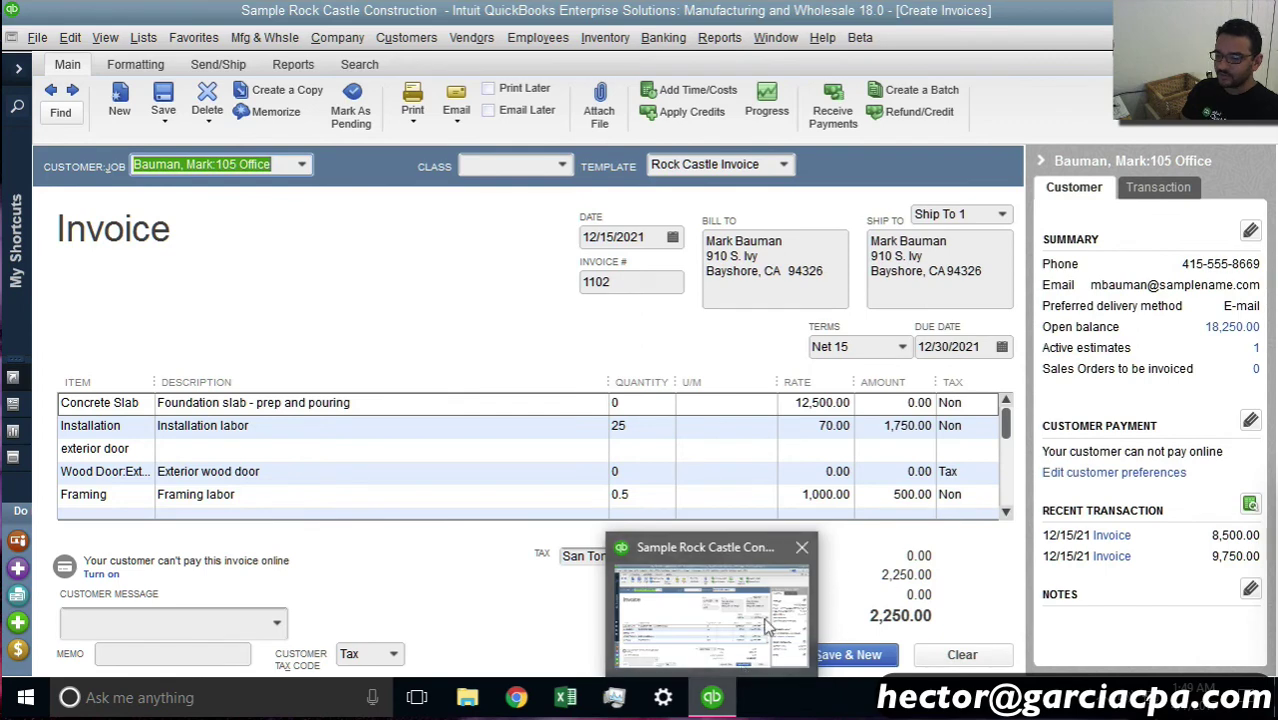
{"action": "left_click", "coordinate": [403, 280]}
{"action": "left_click", "coordinate": [733, 655]}
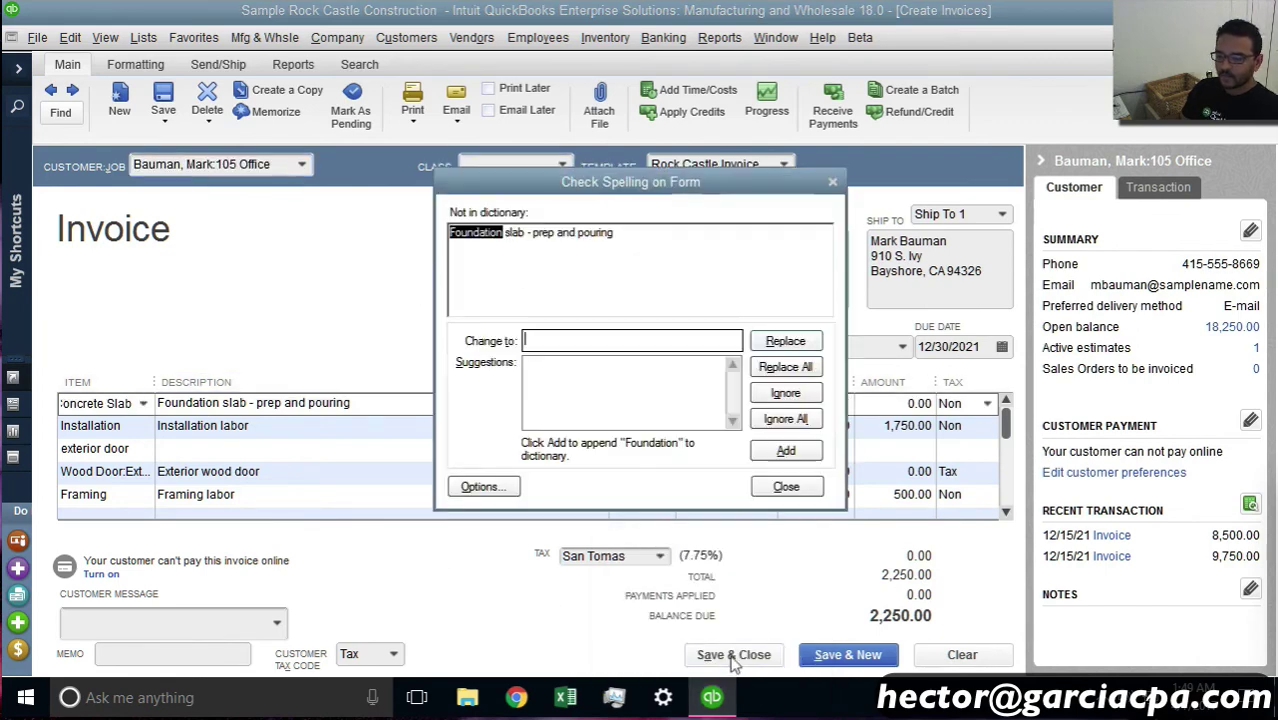
{"action": "left_click", "coordinate": [756, 487]}
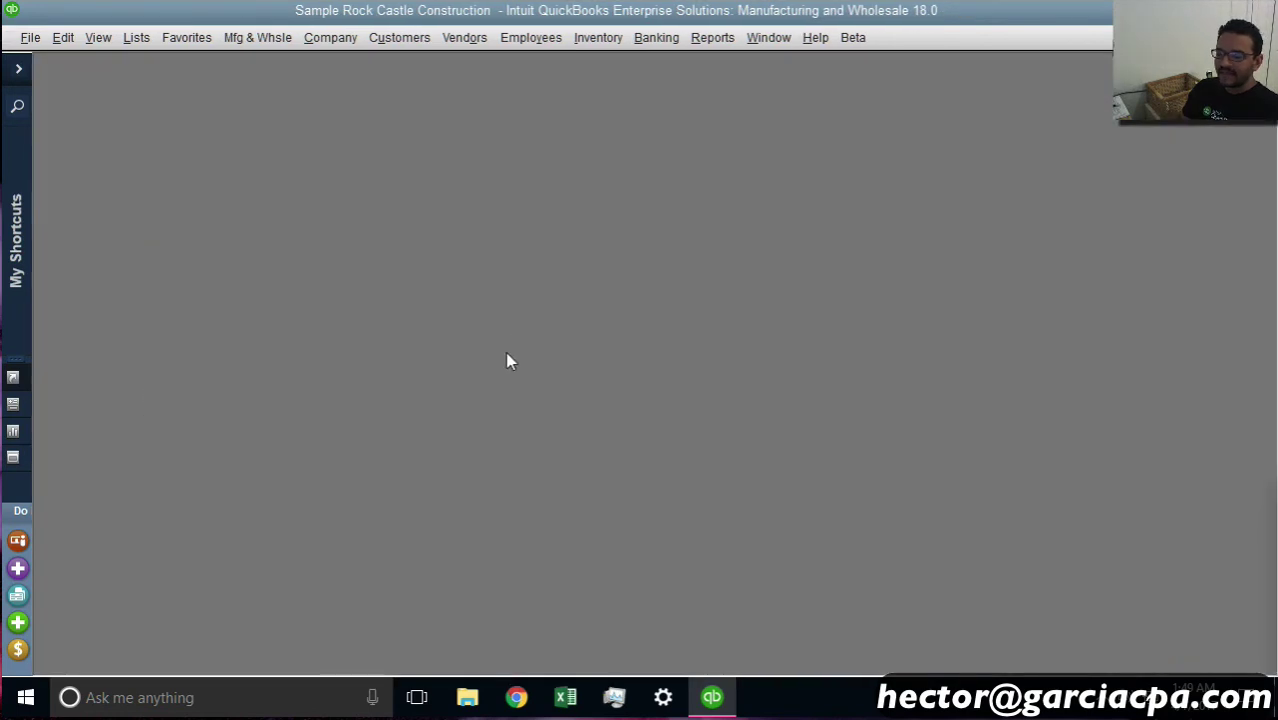
Step: Open the Job Progress Invoices vs. Estimates report again
{"action": "left_click", "coordinate": [726, 47]}
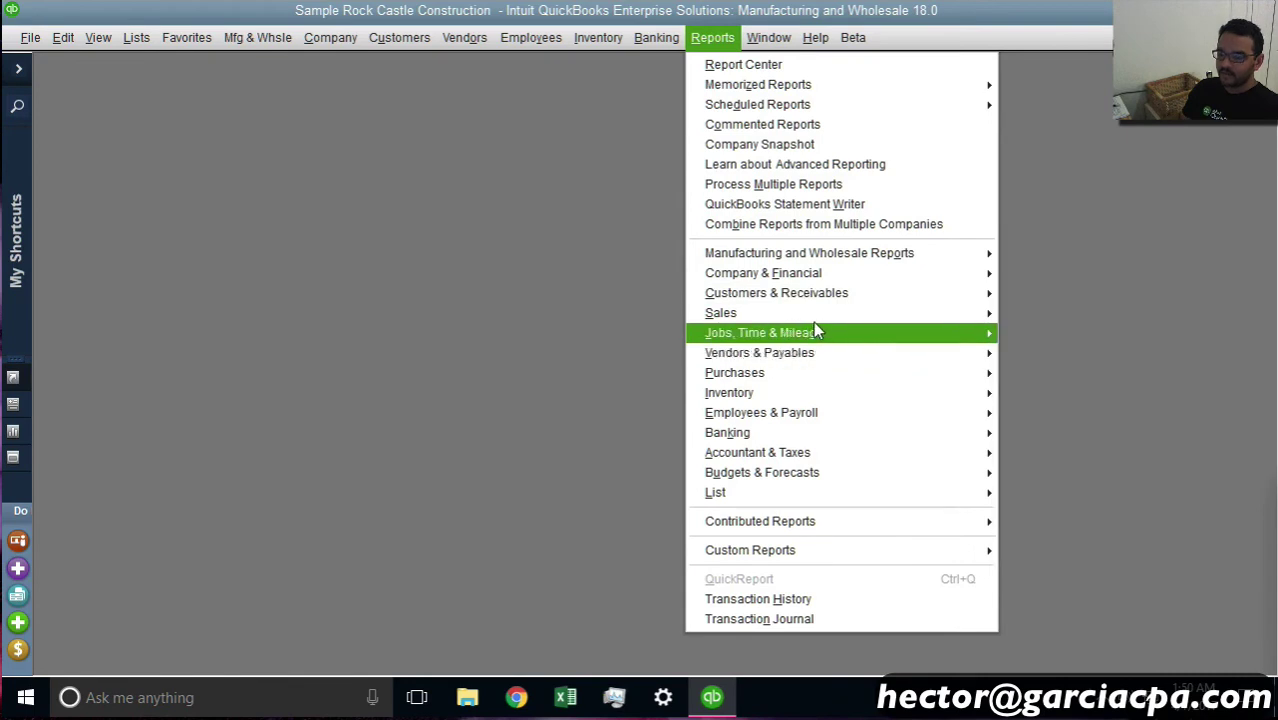
{"action": "mouse_move", "coordinate": [816, 332]}
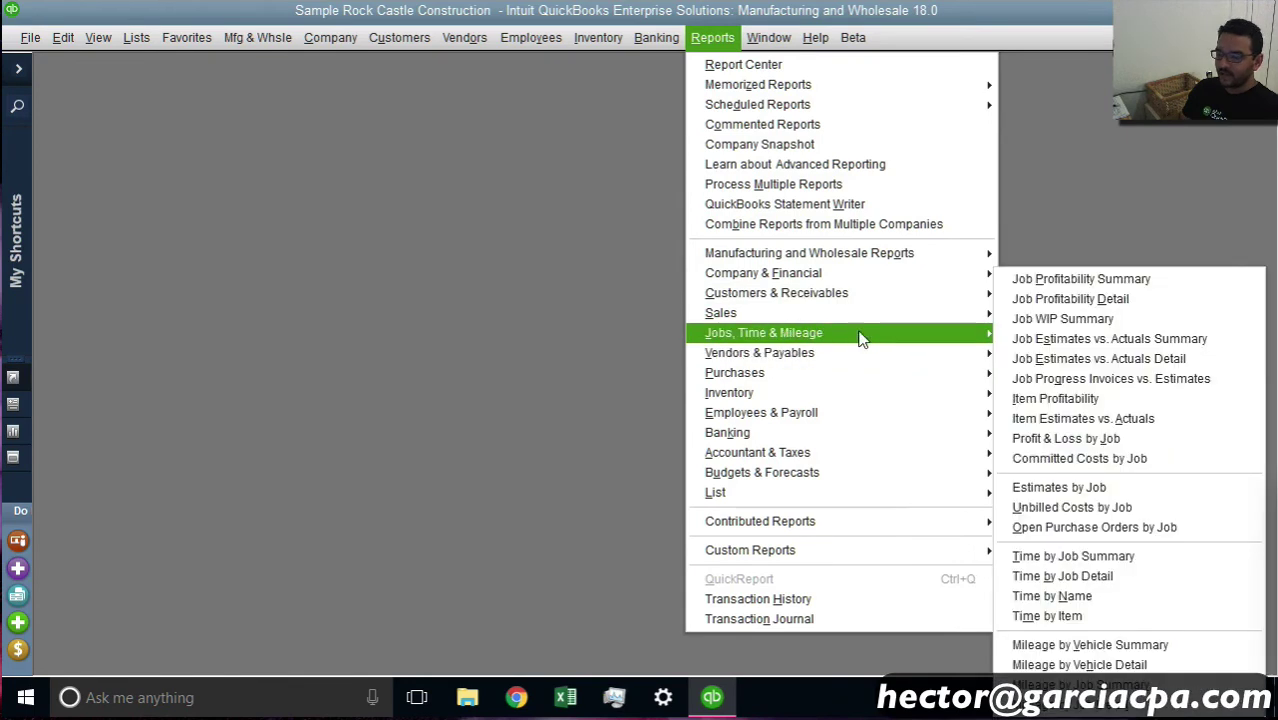
{"action": "left_click", "coordinate": [1157, 390]}
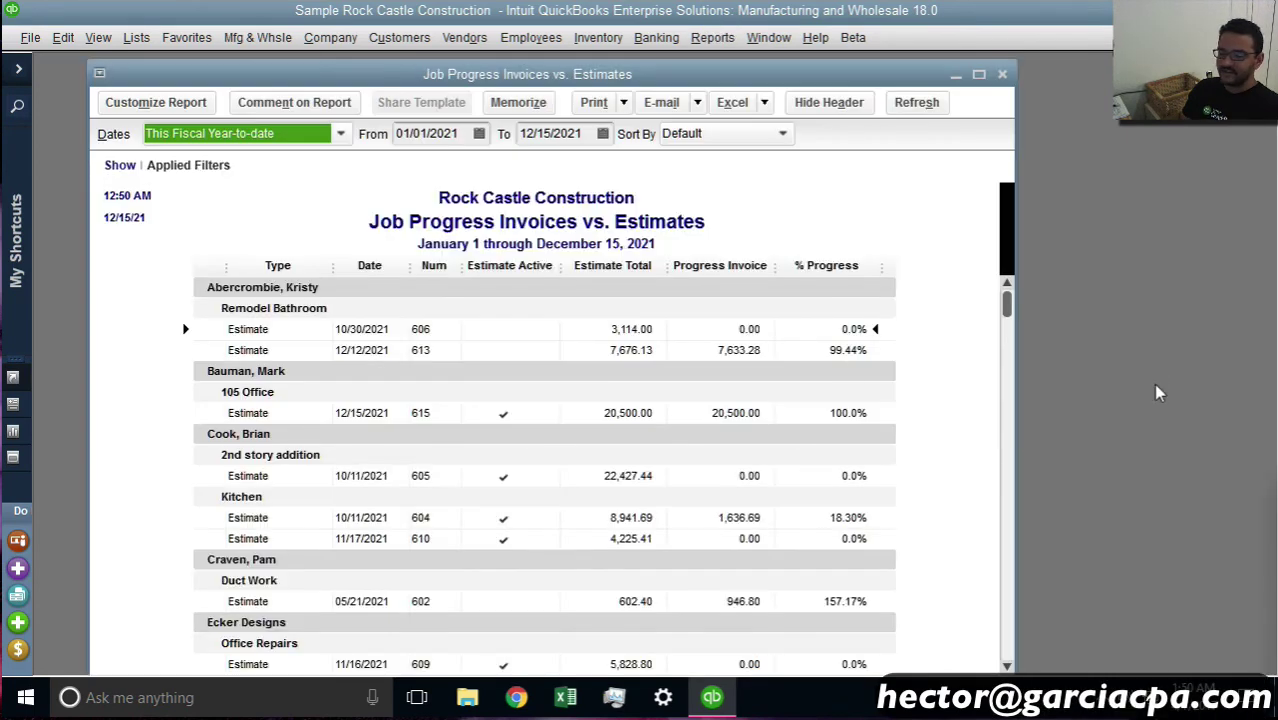
Step: Maximize the progress report and check the billing progress of the 105 Office estimate
{"action": "double_click", "coordinate": [640, 72]}
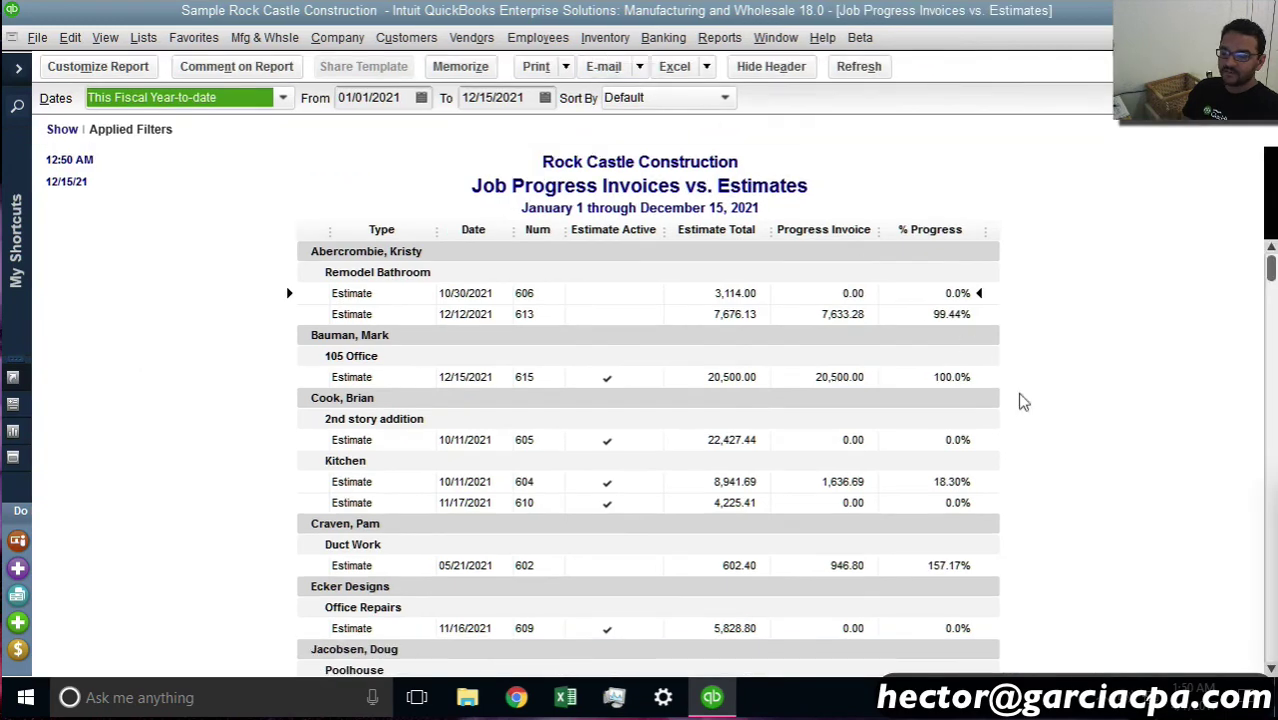
{"action": "left_click", "coordinate": [955, 381]}
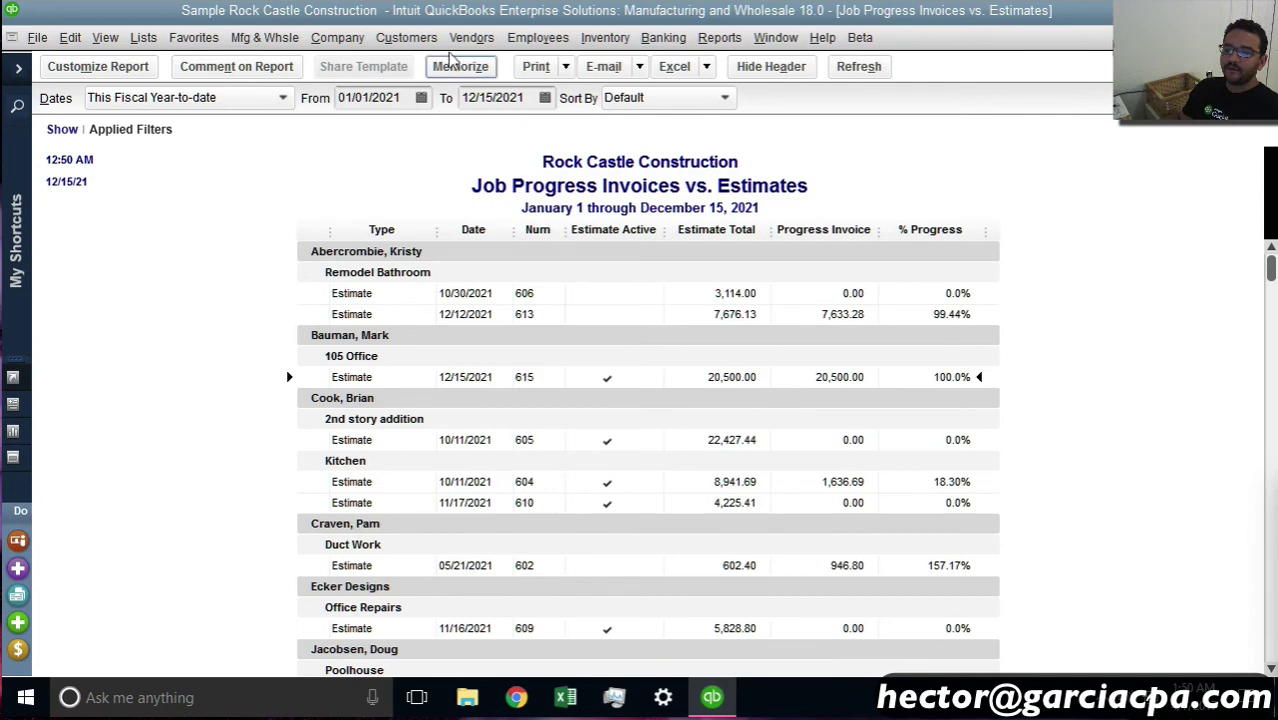
Step: Open the 105 Office job's record from the Customer Center for editing and show its job information
{"action": "left_click", "coordinate": [419, 42]}
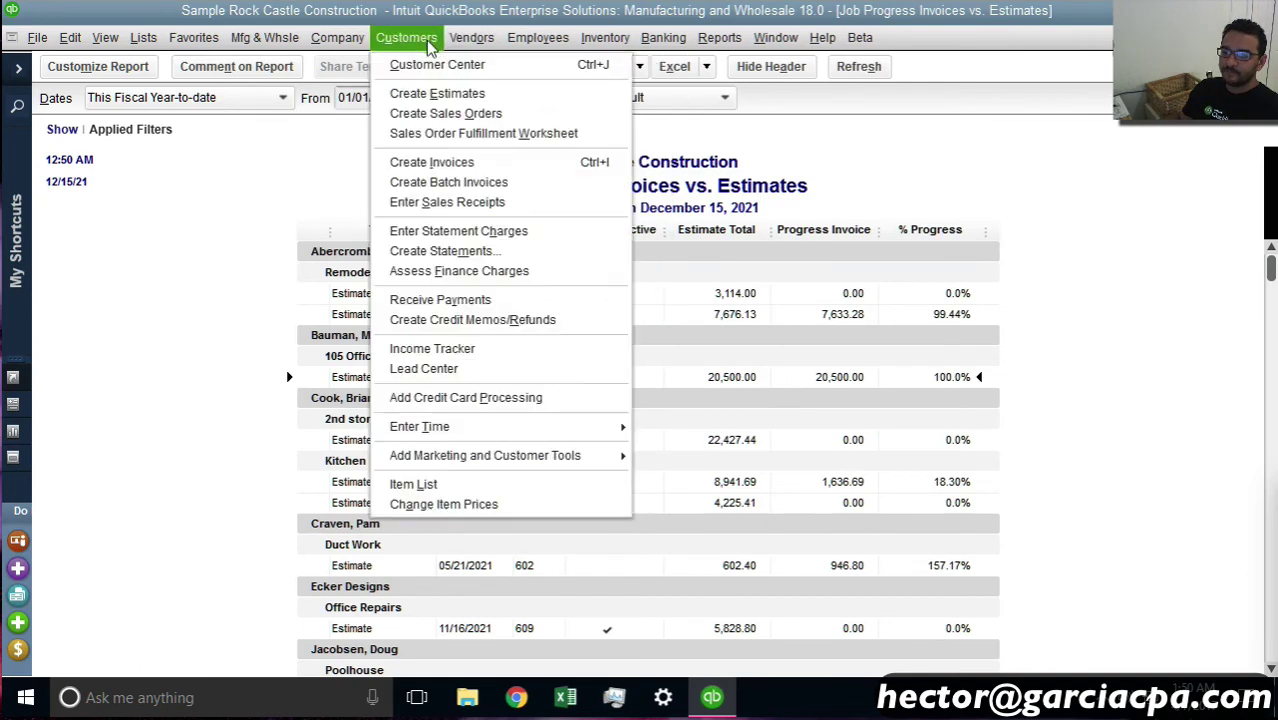
{"action": "left_click", "coordinate": [292, 303]}
{"action": "key", "text": "ctrl+j"}
{"action": "left_click", "coordinate": [161, 380]}
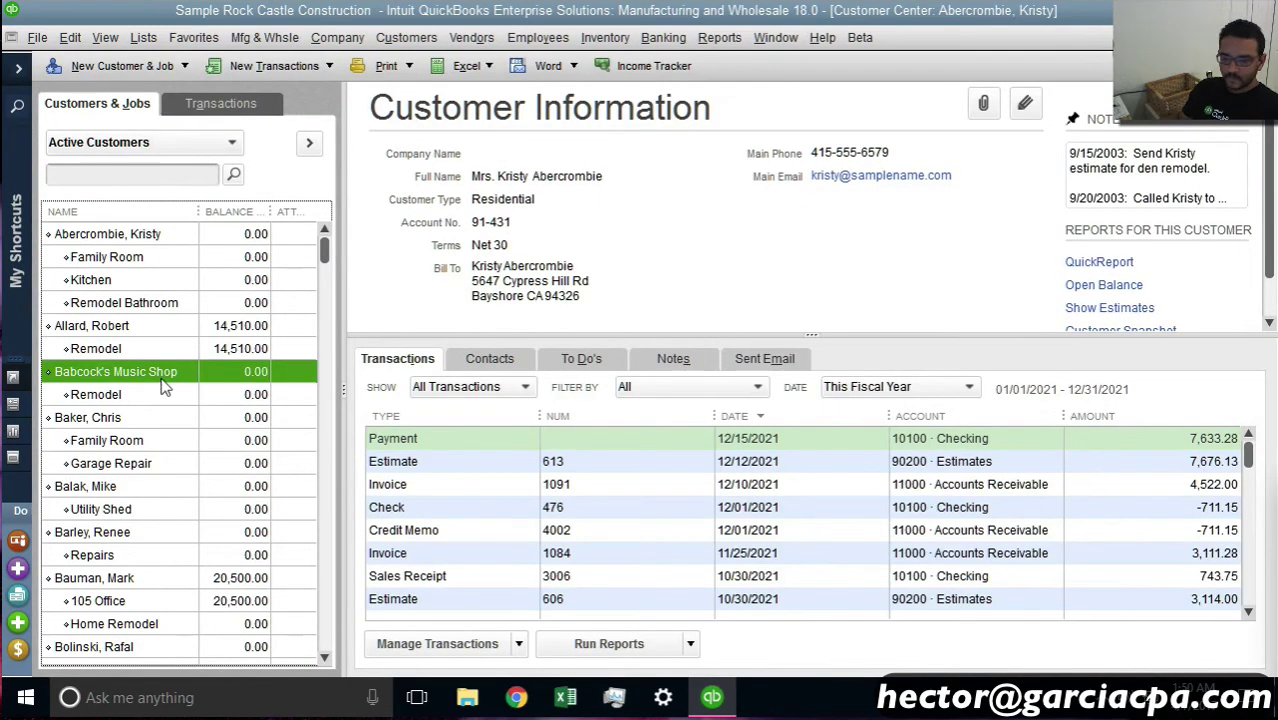
{"action": "key", "text": "1"}
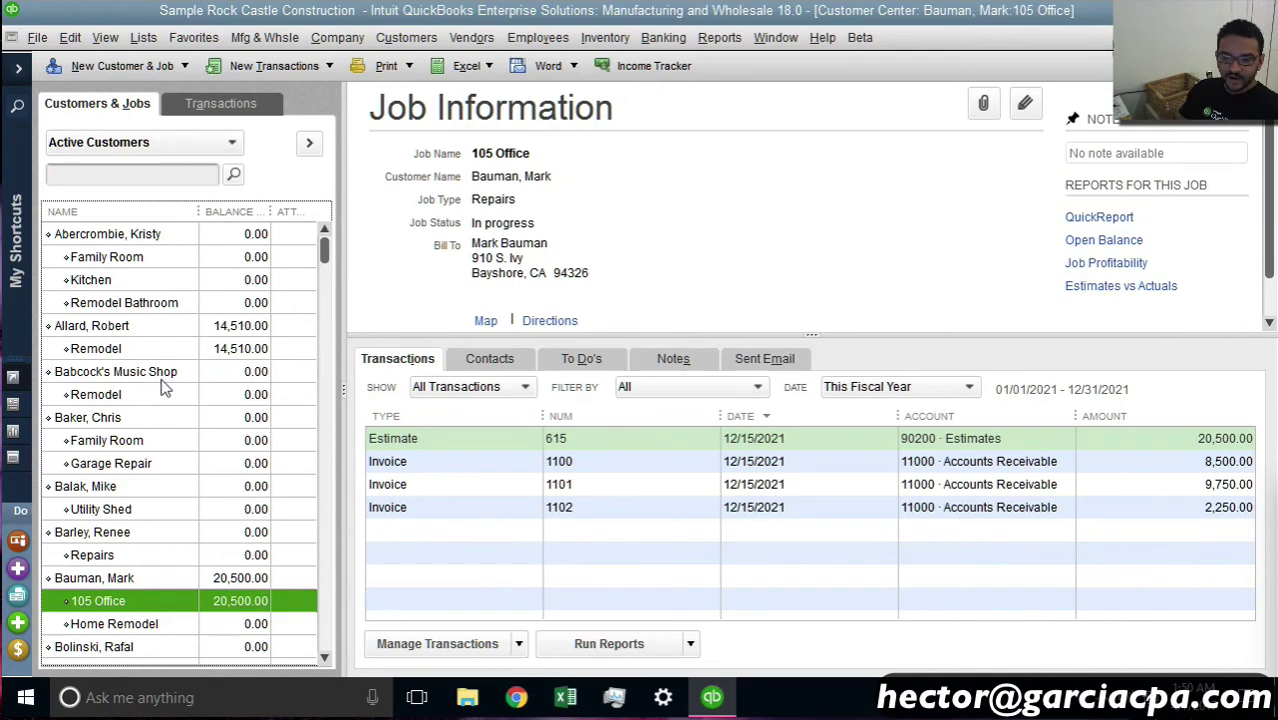
{"action": "double_click", "coordinate": [125, 598]}
{"action": "left_click", "coordinate": [96, 240]}
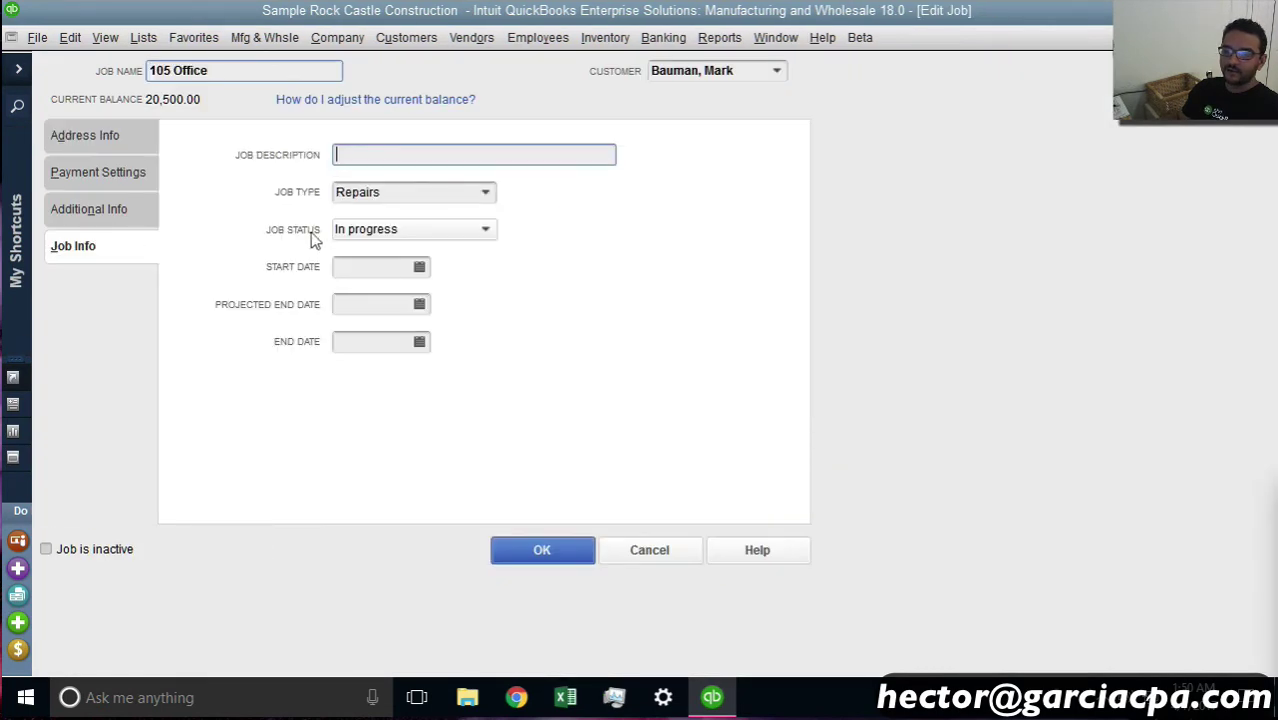
Step: Set the 105 Office job's status to Closed and its end date to 12/16/2021, and save the job
{"action": "left_click", "coordinate": [402, 229]}
{"action": "left_click", "coordinate": [392, 347]}
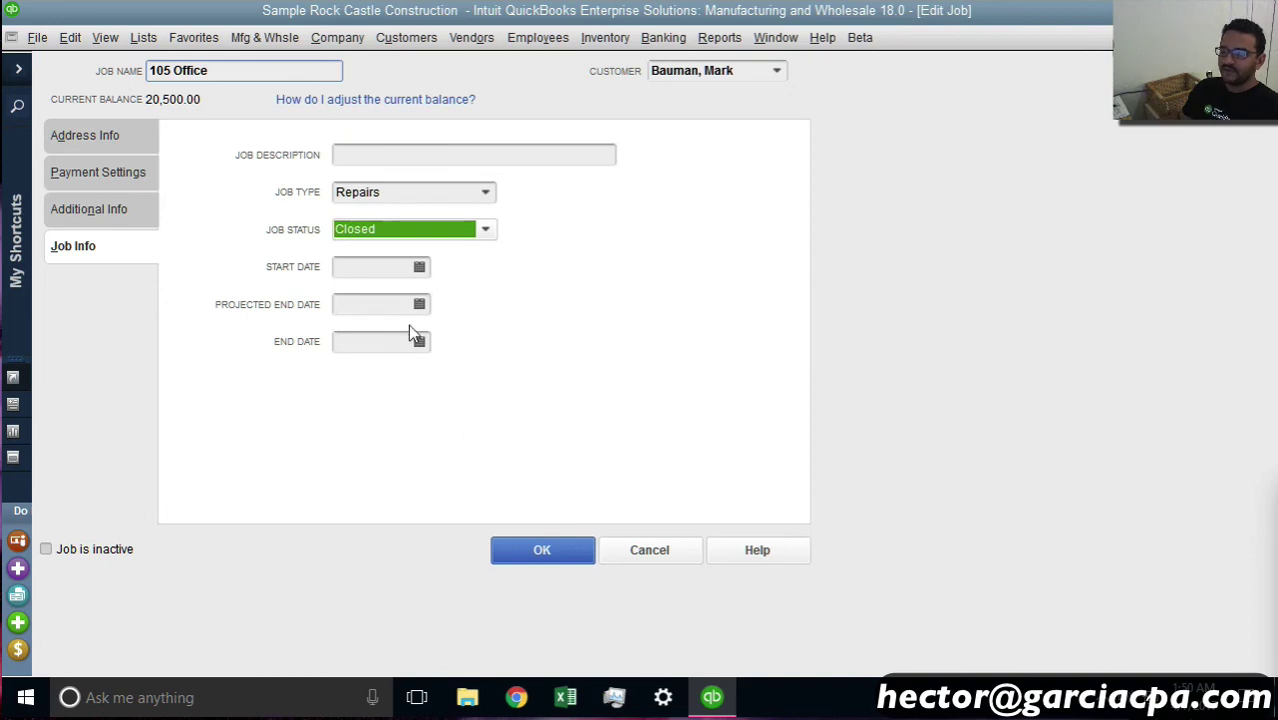
{"action": "left_click", "coordinate": [419, 341]}
{"action": "left_click", "coordinate": [444, 482]}
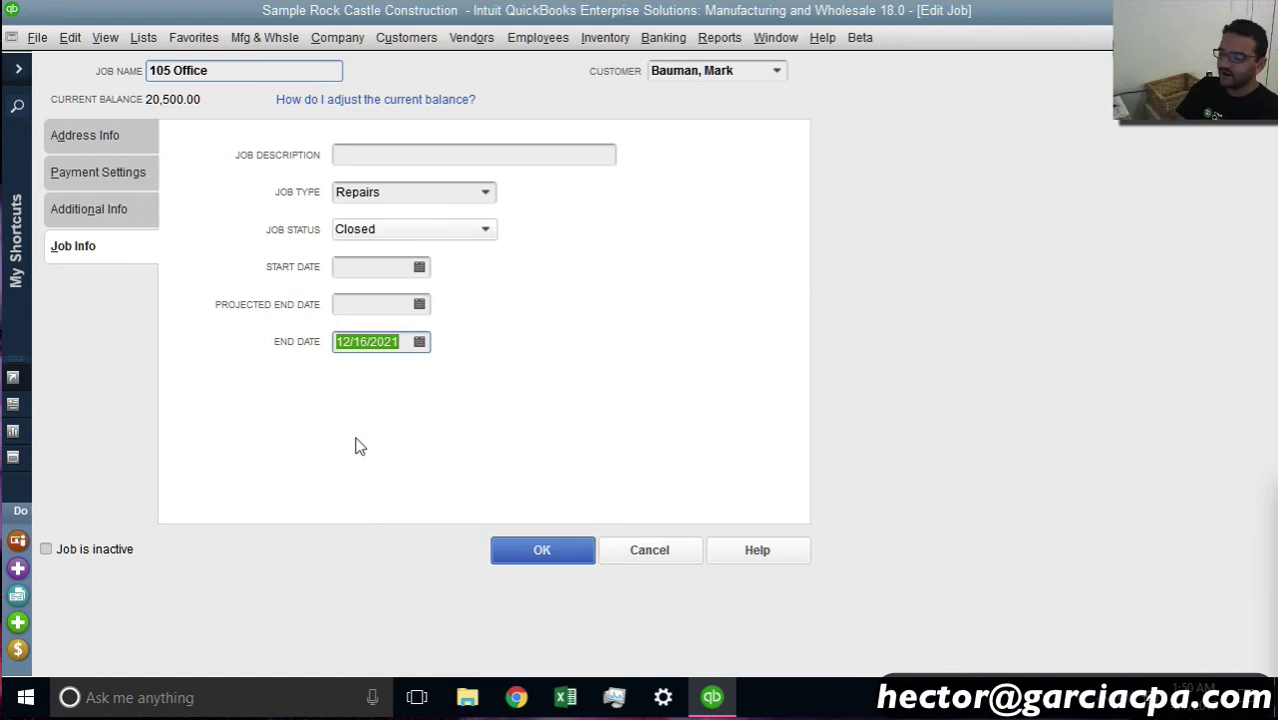
{"action": "left_click", "coordinate": [540, 550]}
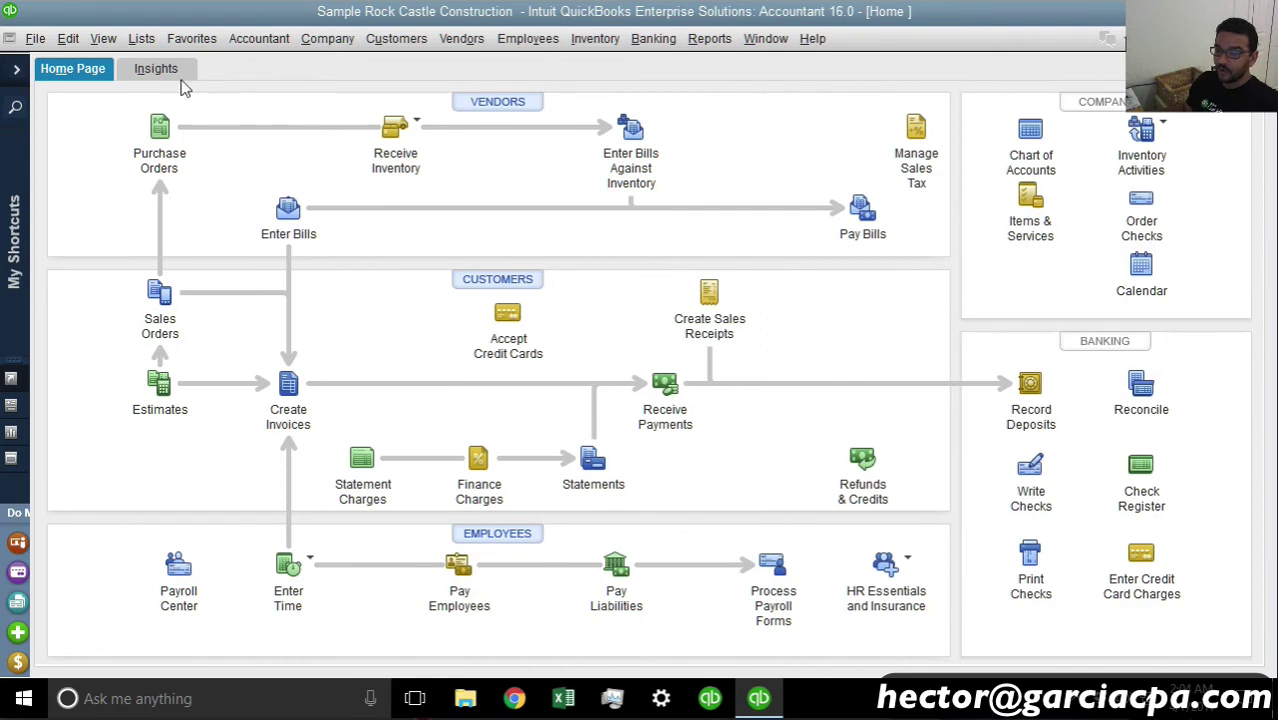
Step: Switch QuickBooks from the Accountant edition to the Enterprise Solutions Contractor edition
{"action": "left_click", "coordinate": [36, 40]}
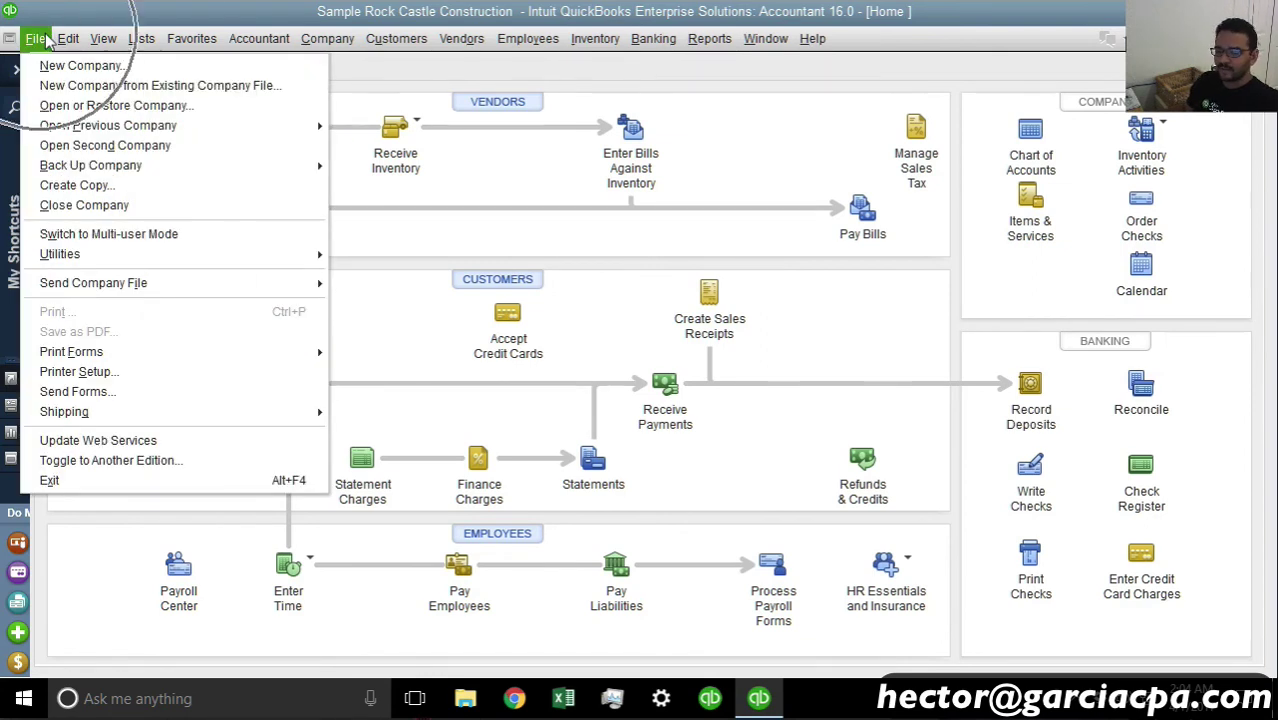
{"action": "left_click", "coordinate": [133, 461]}
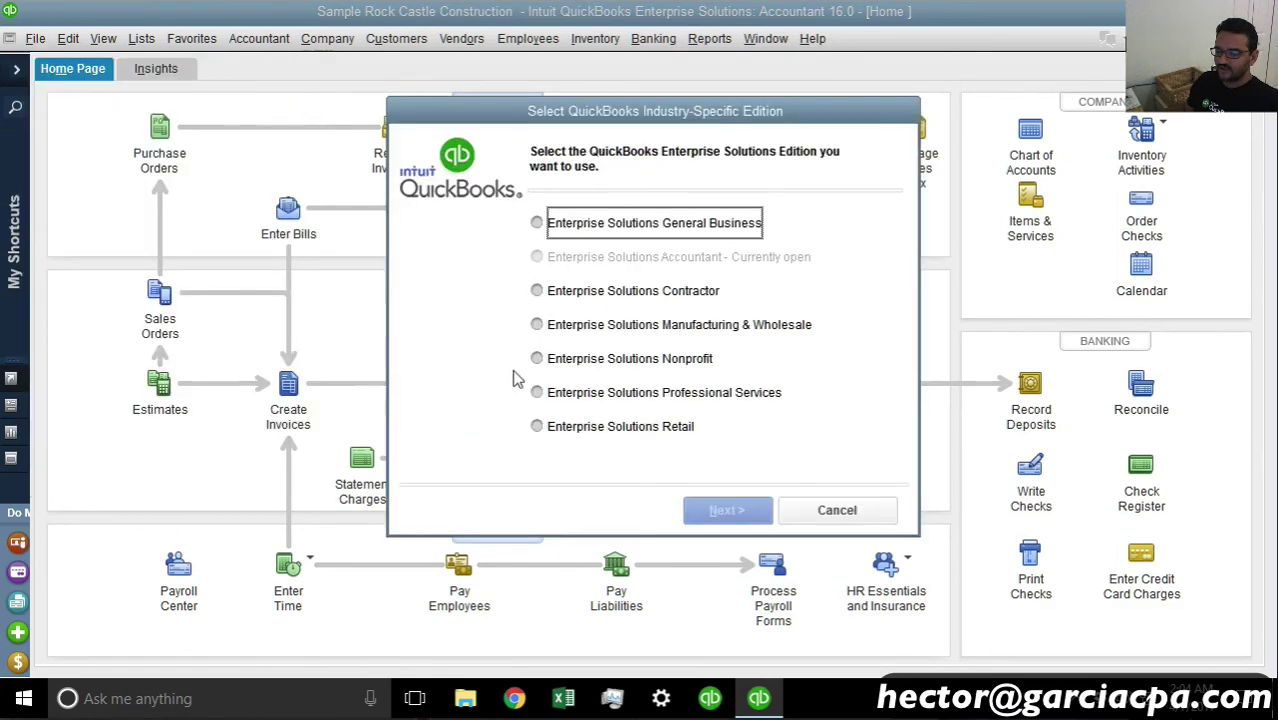
{"action": "left_click", "coordinate": [640, 298]}
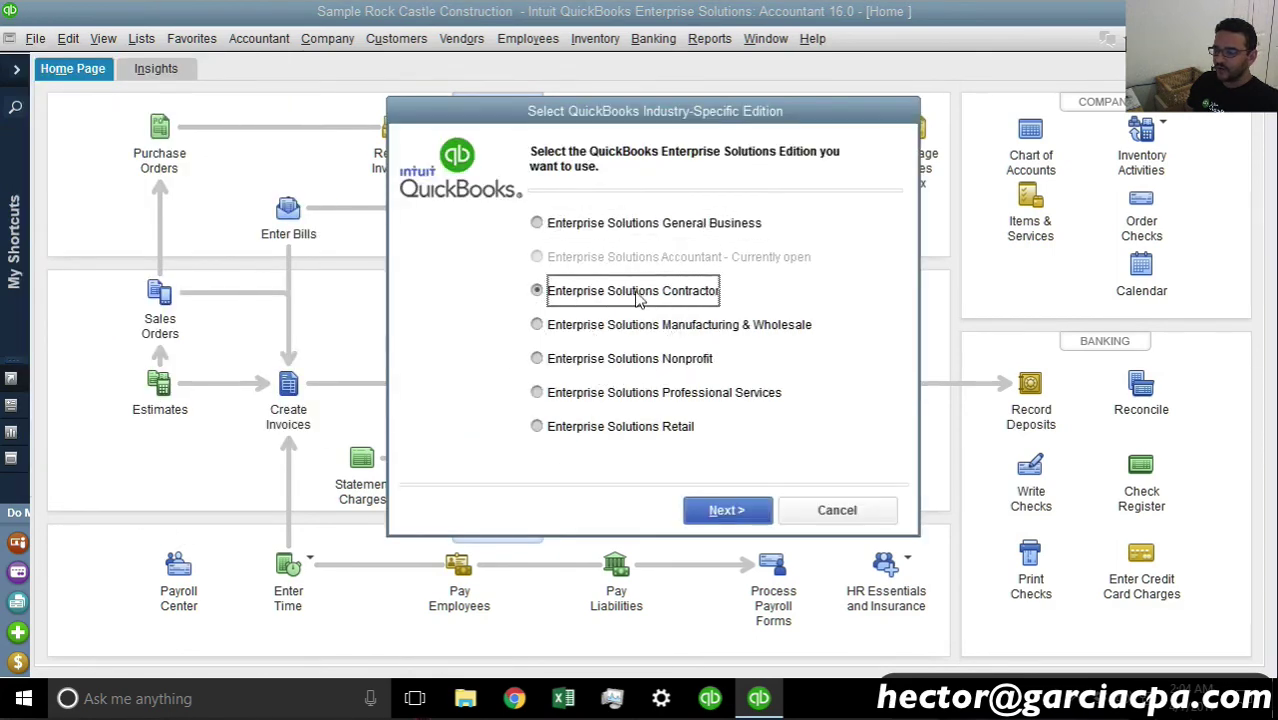
{"action": "left_click", "coordinate": [689, 298]}
{"action": "left_click", "coordinate": [727, 510]}
{"action": "left_click", "coordinate": [721, 510]}
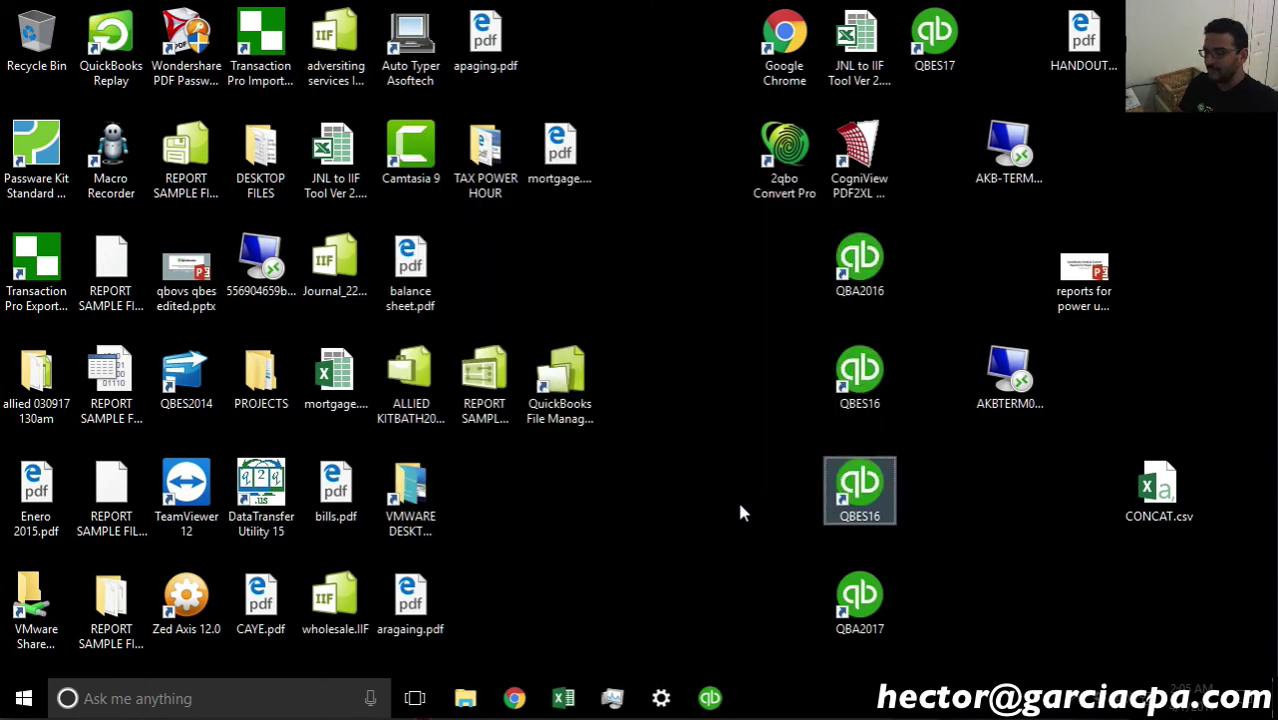
{"action": "left_click", "coordinate": [668, 265]}
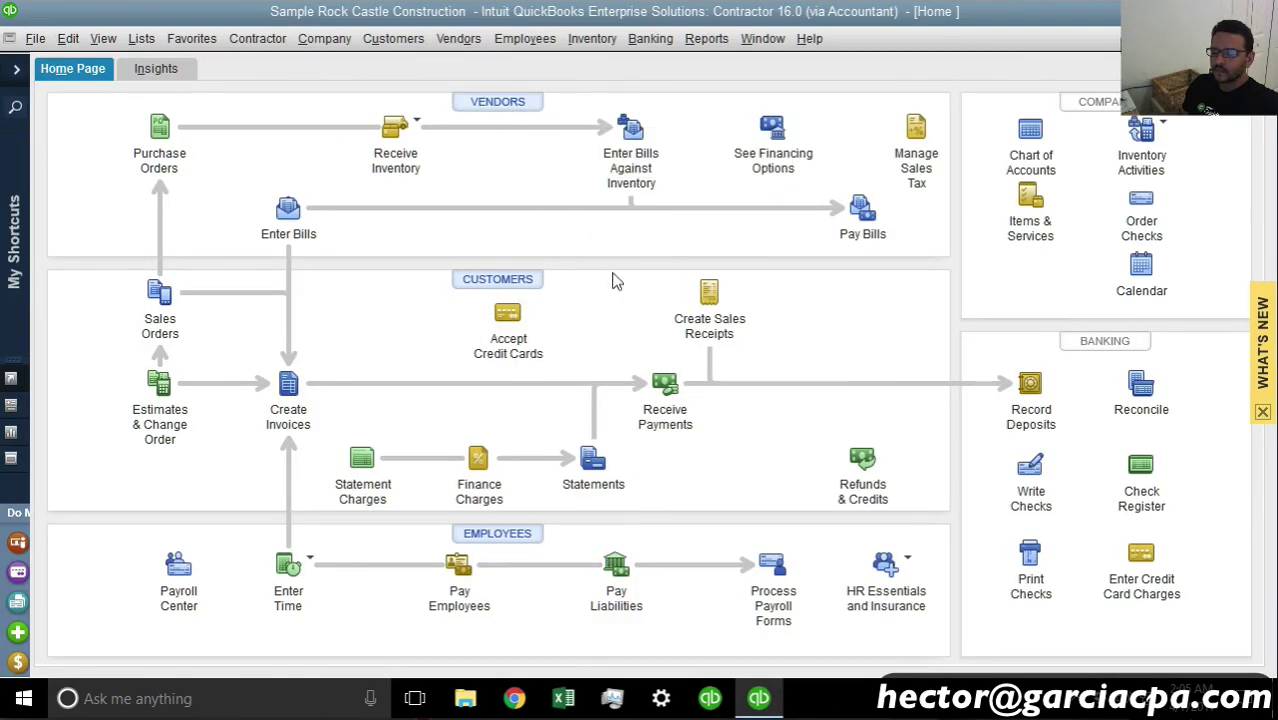
Step: Open the estimates form and go back through the saved estimates to estimate 611
{"action": "left_click", "coordinate": [172, 388]}
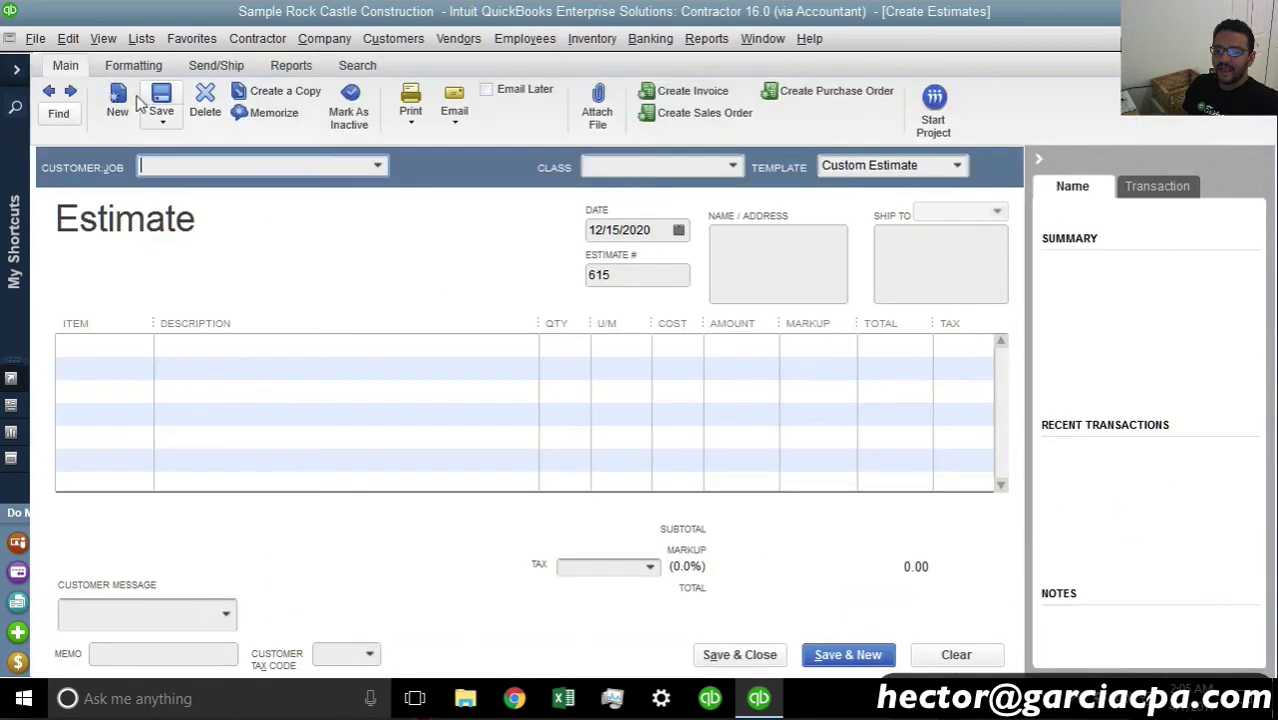
{"action": "left_click", "coordinate": [48, 91]}
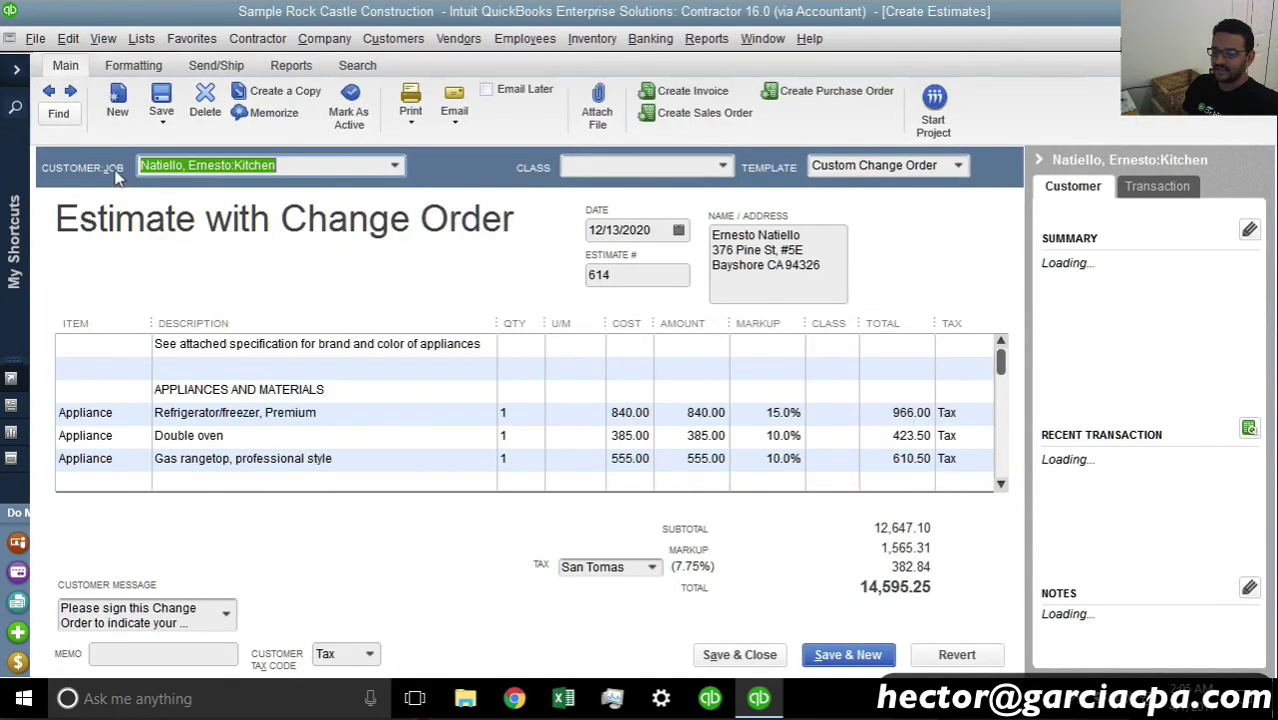
{"action": "left_click", "coordinate": [52, 92]}
{"action": "left_click", "coordinate": [50, 92]}
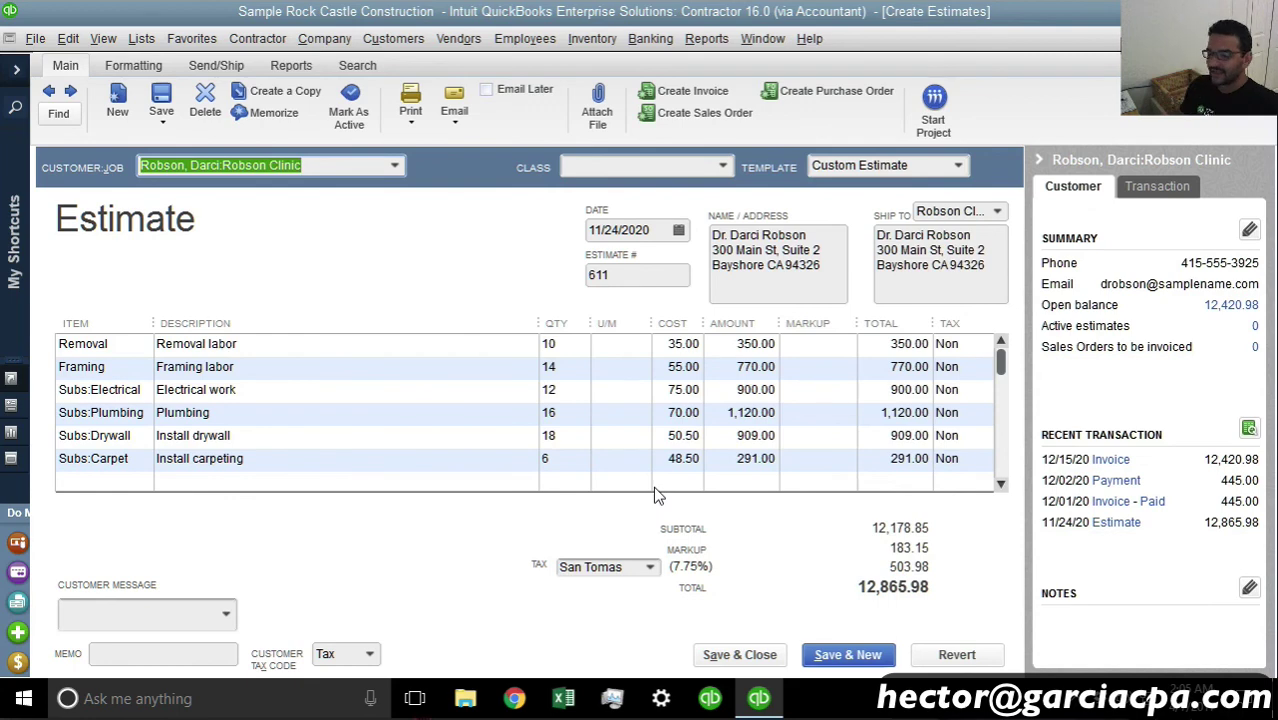
Step: Set the Electrical work quantity to 15 and the Interior wood door cost to 90 in estimate 611
{"action": "left_click", "coordinate": [548, 391]}
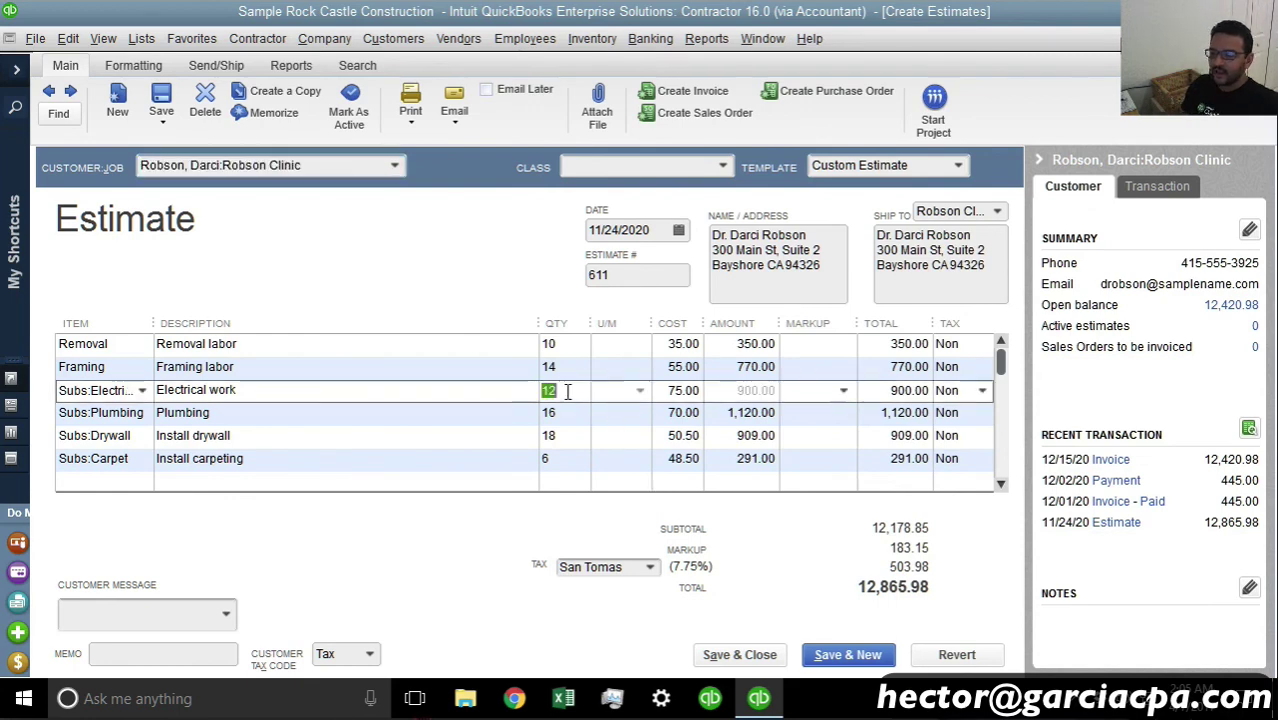
{"action": "type", "text": "15"}
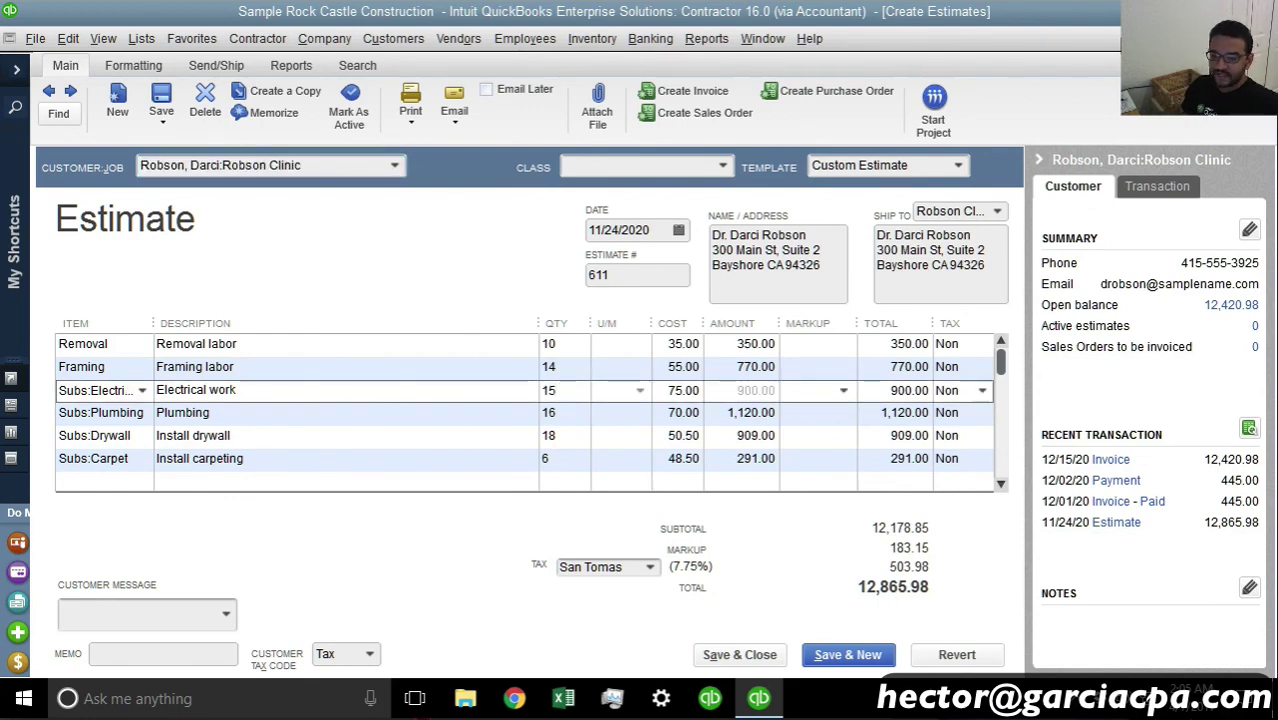
{"action": "scroll", "coordinate": [593, 408], "scroll_direction": "down", "scroll_amount": 5}
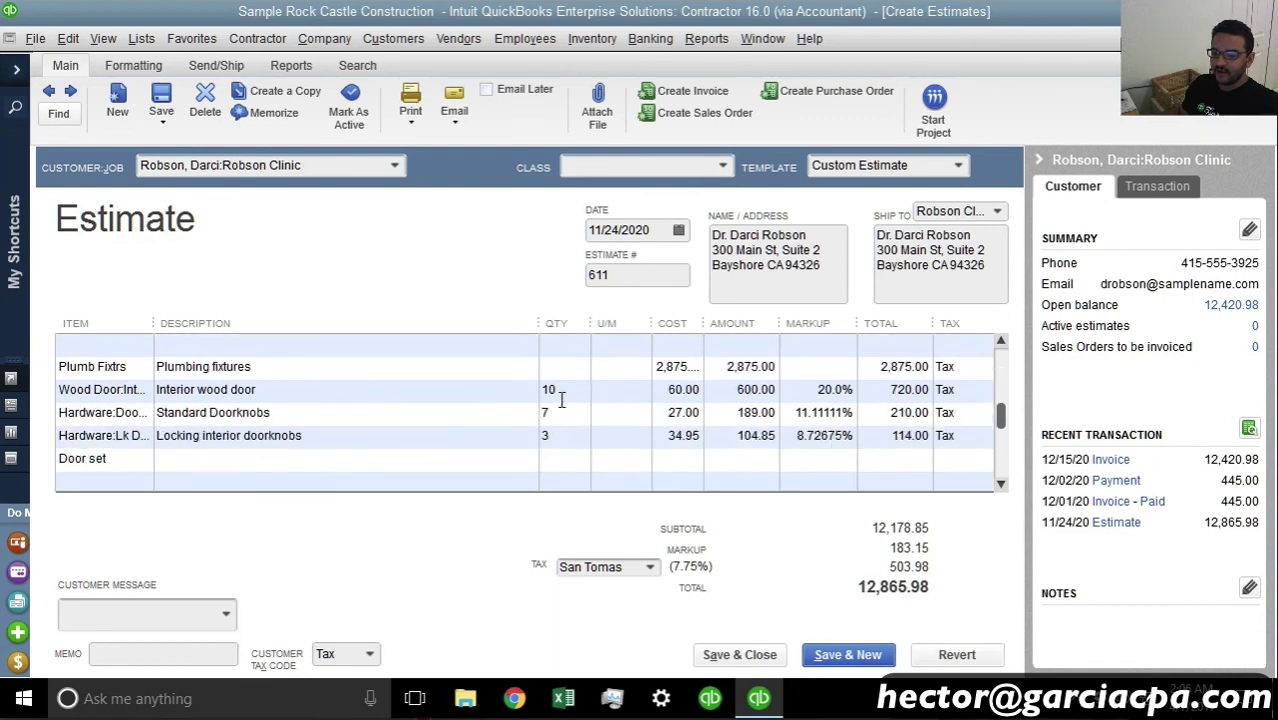
{"action": "left_click", "coordinate": [725, 391]}
{"action": "left_click", "coordinate": [664, 391]}
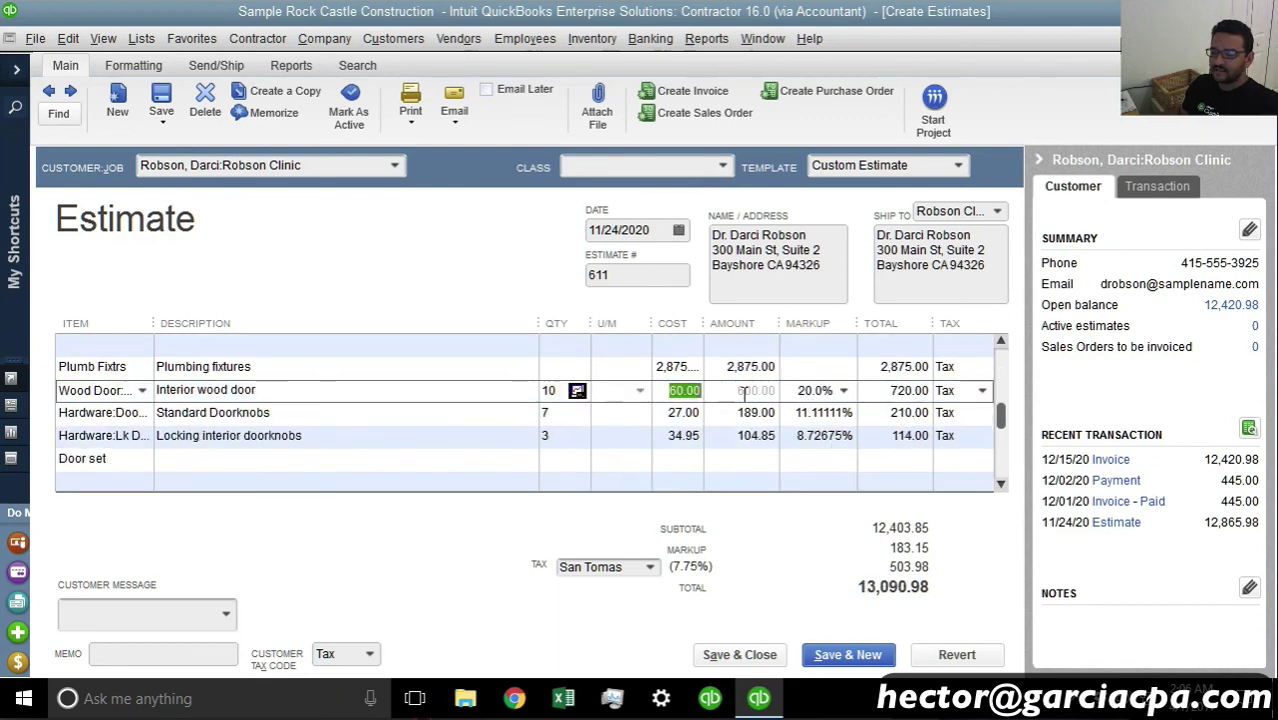
{"action": "type", "text": "90"}
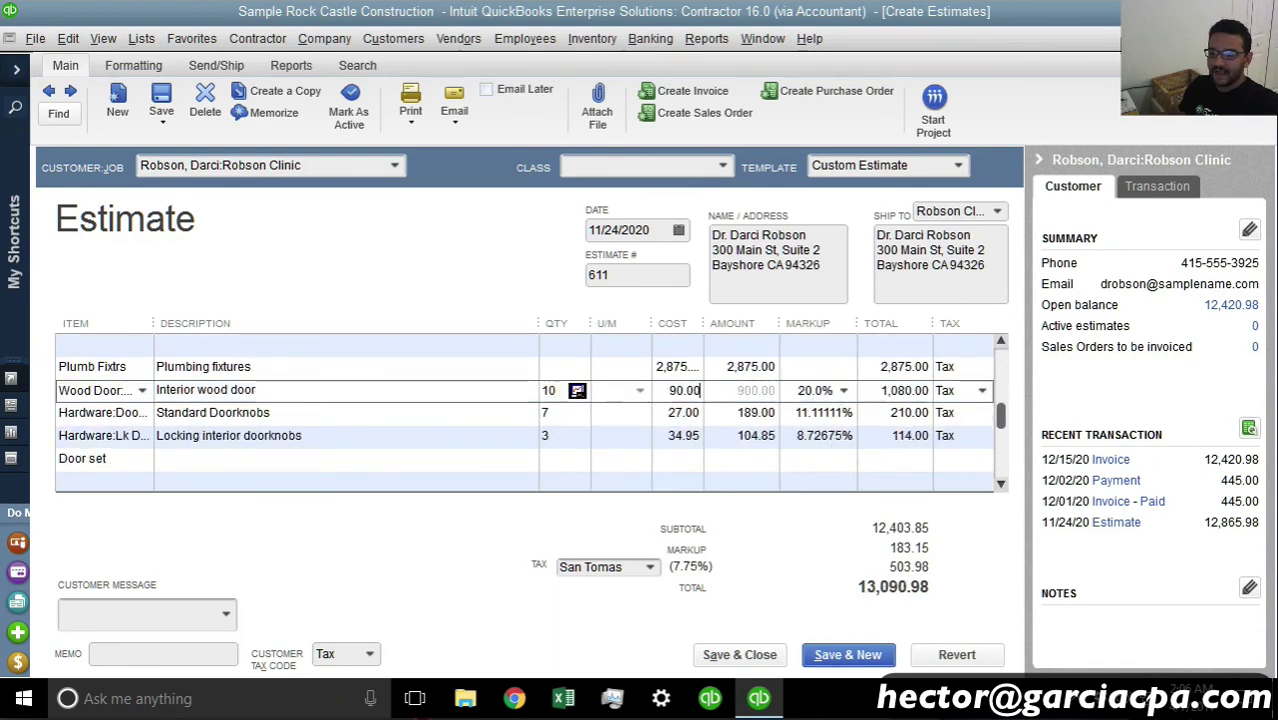
{"action": "key", "text": "Tab"}
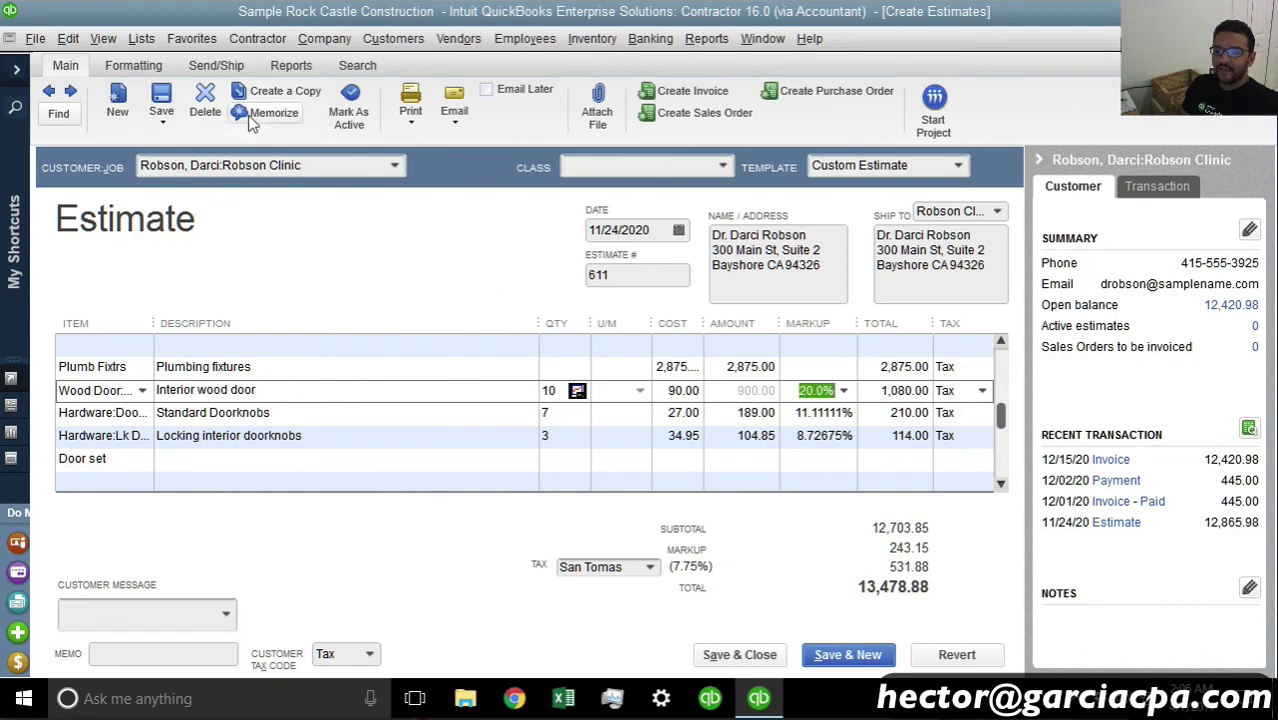
Step: Save the changed estimate, record the changes despite the existing progress invoices, and add the proposed change order text
{"action": "left_click", "coordinate": [161, 100]}
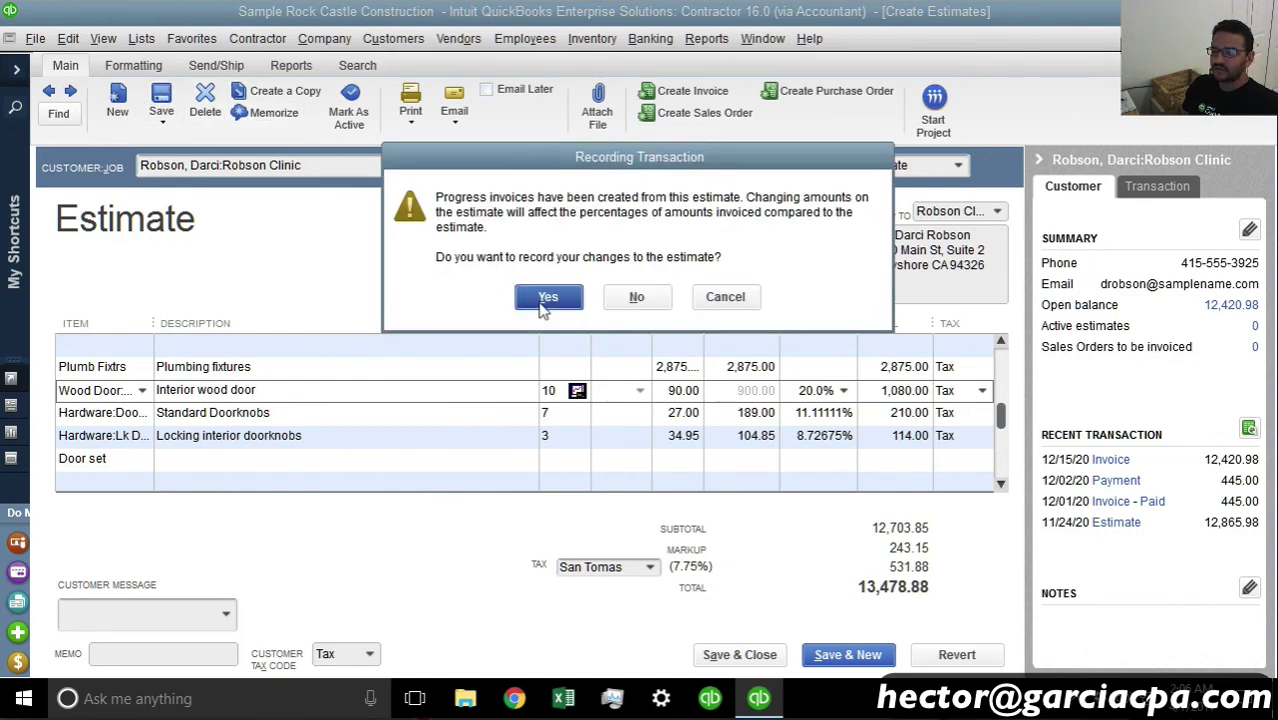
{"action": "left_click", "coordinate": [549, 297]}
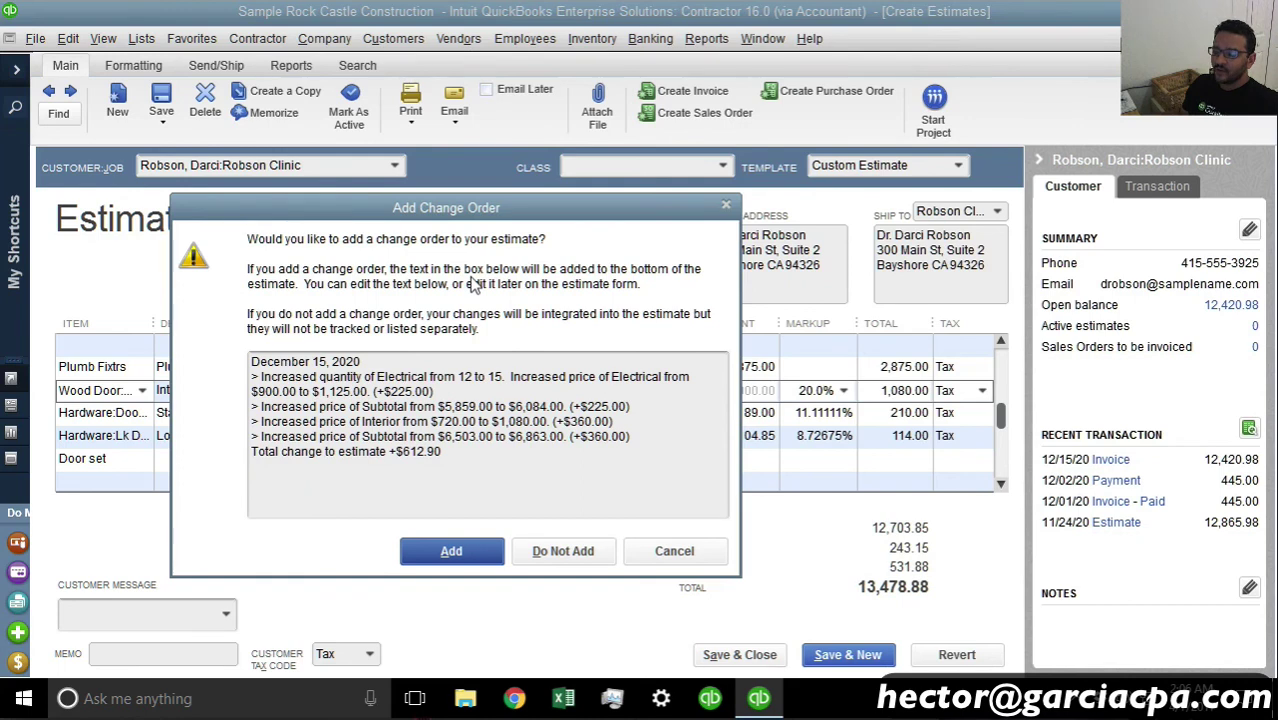
{"action": "left_click_drag", "start_coordinate": [459, 219], "coordinate": [557, 192]}
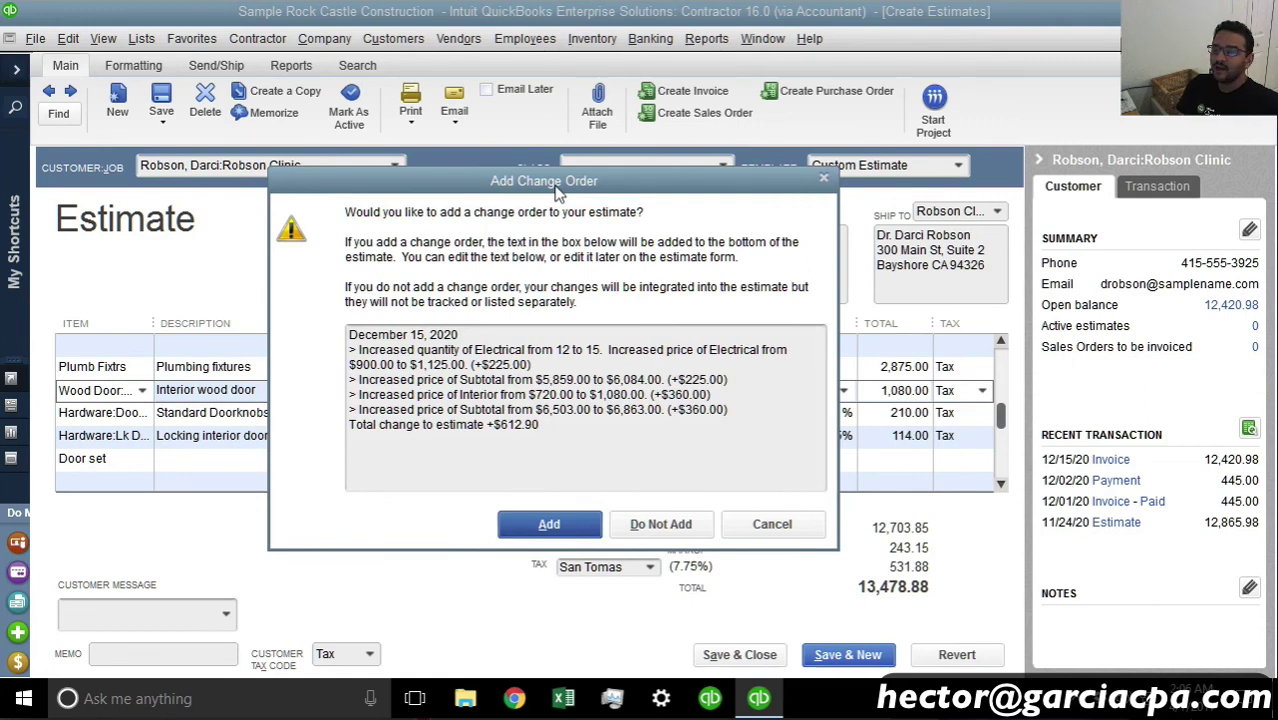
{"action": "left_click_drag", "start_coordinate": [560, 435], "coordinate": [282, 330]}
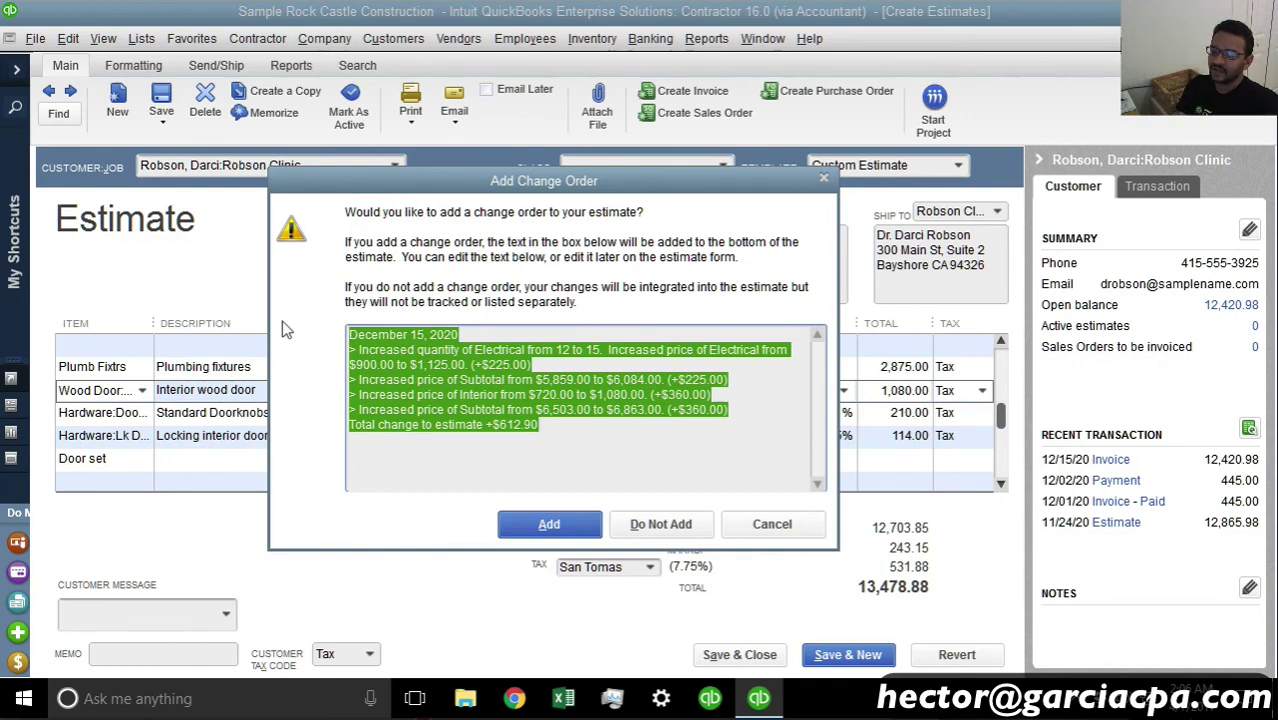
{"action": "left_click", "coordinate": [549, 524]}
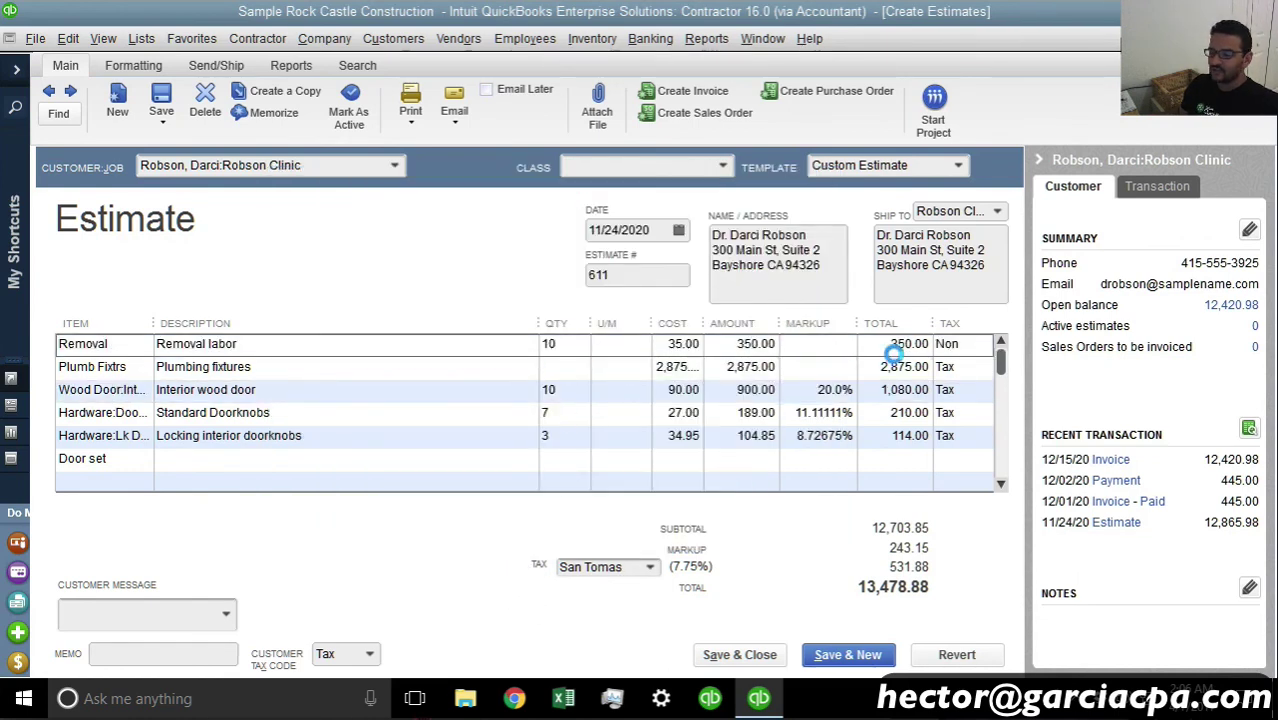
Step: Examine the change order description added below the last subtotal of estimate 611, from its heading to the total change
{"action": "left_click_drag", "start_coordinate": [1003, 367], "coordinate": [1002, 457]}
{"action": "left_click_drag", "start_coordinate": [315, 452], "coordinate": [159, 435]}
{"action": "left_click", "coordinate": [143, 436]}
{"action": "left_click", "coordinate": [158, 436]}
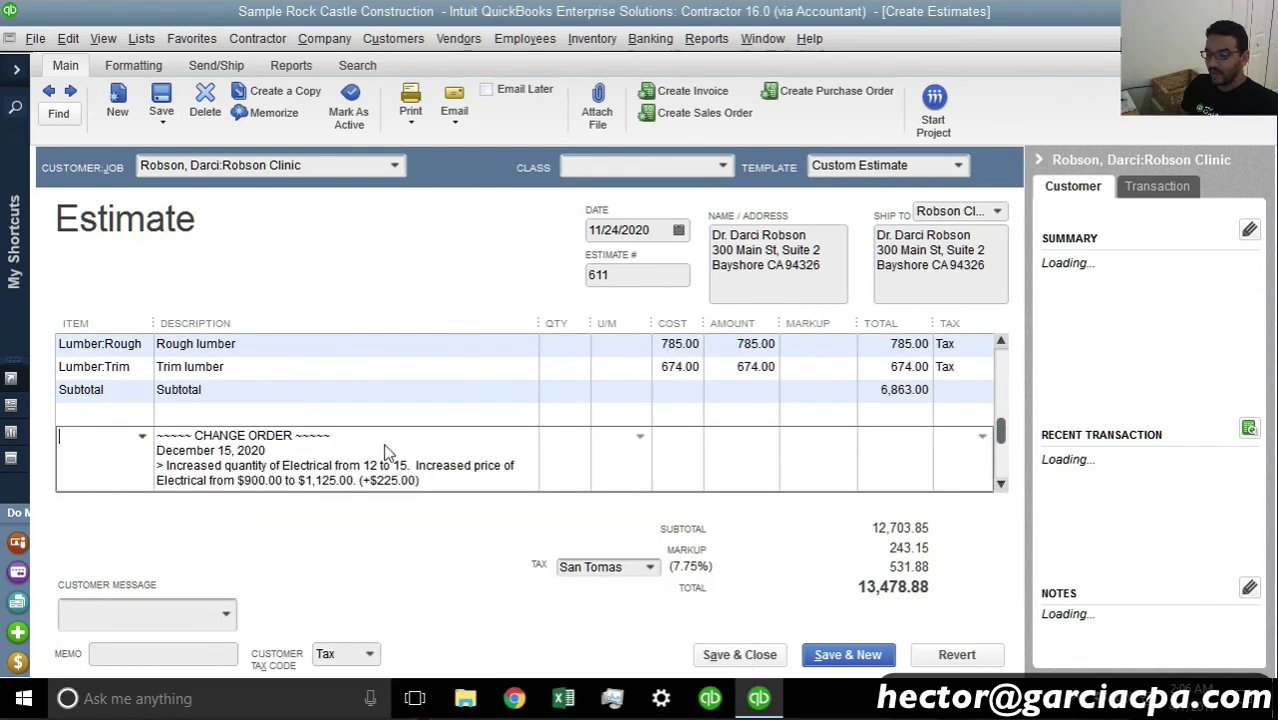
{"action": "left_click", "coordinate": [438, 465], "text": "shift"}
{"action": "left_click", "coordinate": [468, 479]}
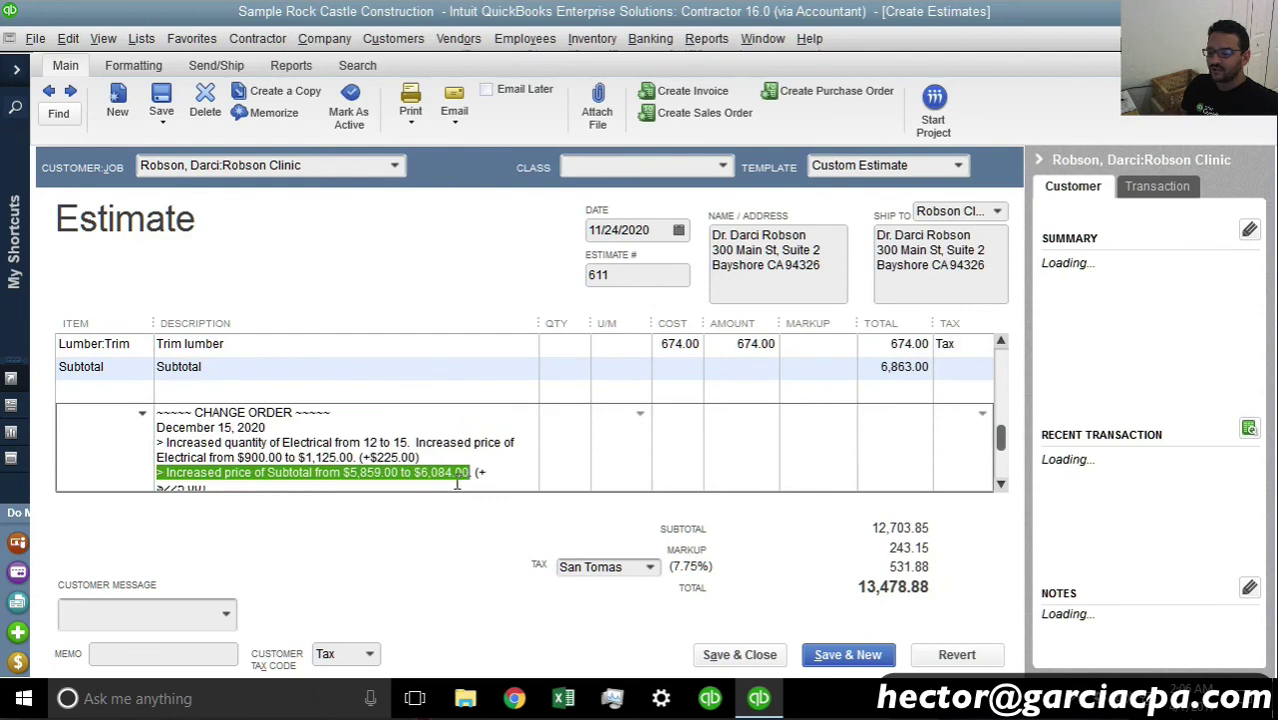
{"action": "left_click", "coordinate": [436, 474]}
{"action": "key", "text": "Down"}
{"action": "key", "text": "Down"}
{"action": "key", "text": "Down"}
{"action": "key", "text": "Down"}
{"action": "key", "text": "Down"}
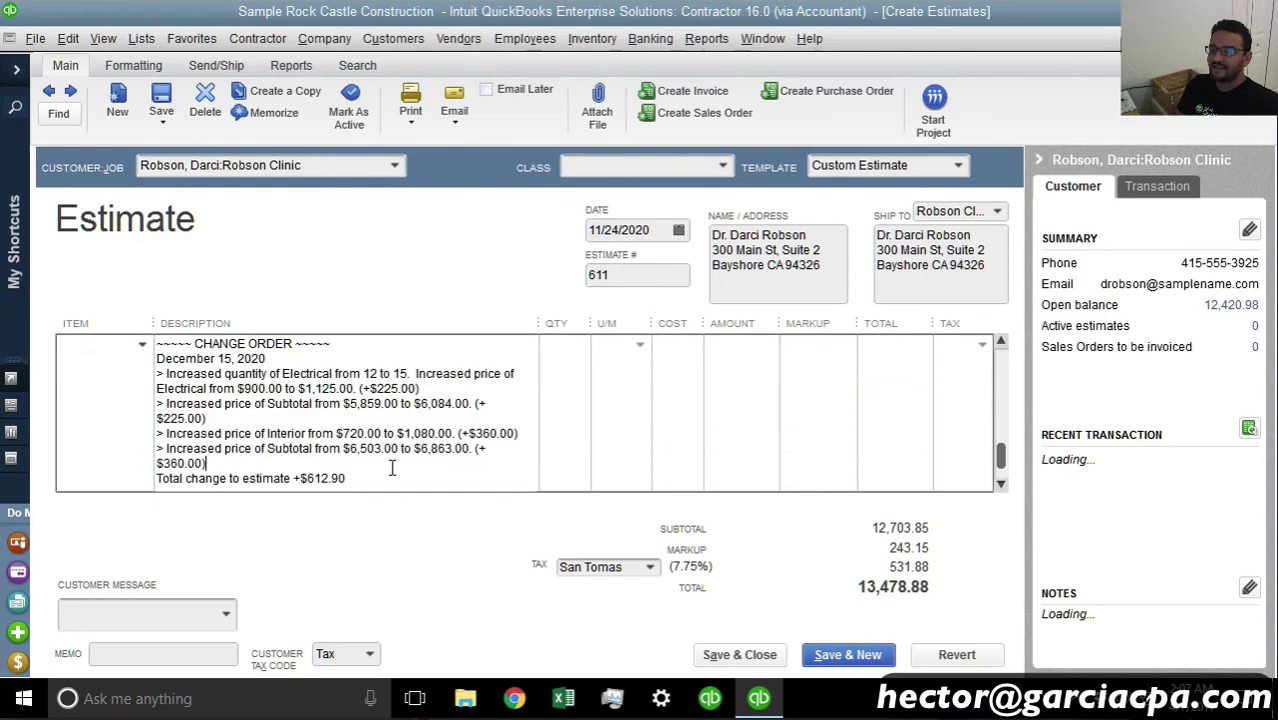
{"action": "key", "text": "Up"}
{"action": "key", "text": "Up"}
{"action": "key", "text": "Up"}
{"action": "key", "text": "Up"}
{"action": "key", "text": "Up"}
{"action": "key", "text": "Down"}
{"action": "key", "text": "Down"}
{"action": "key", "text": "Down"}
{"action": "key", "text": "Down"}
{"action": "key", "text": "Down"}
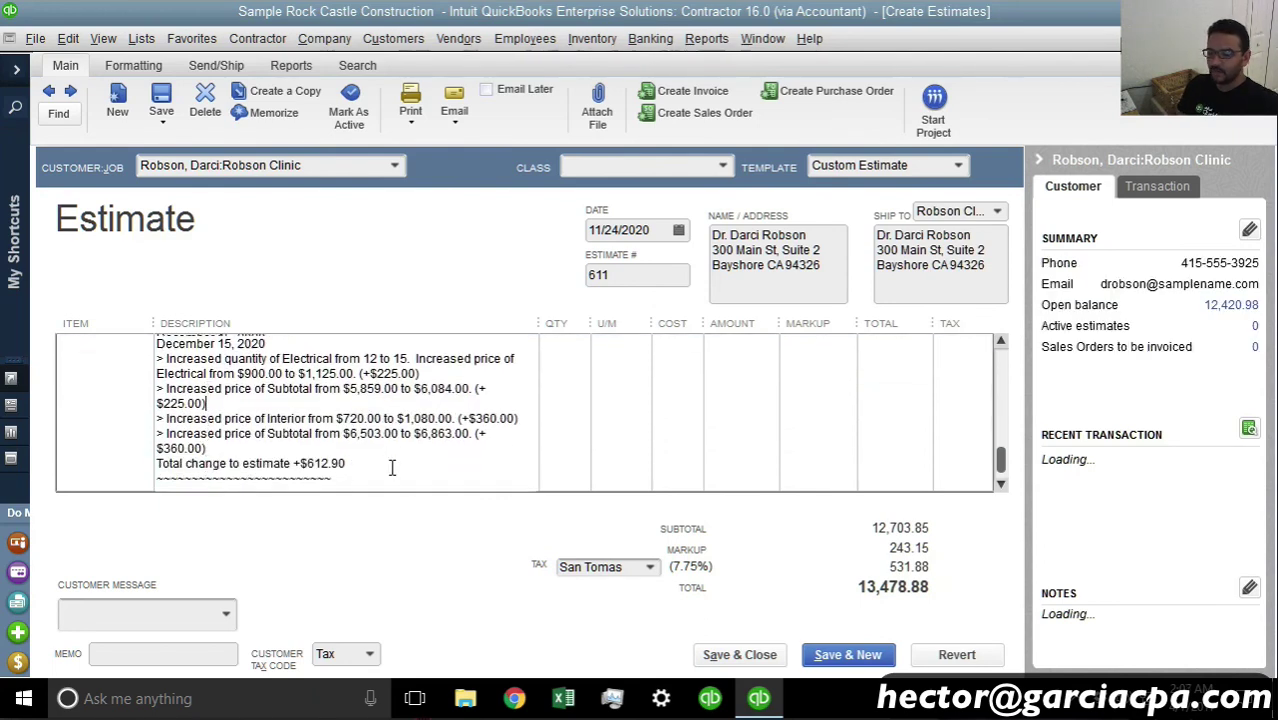
{"action": "key", "text": "Up"}
{"action": "key", "text": "Down"}
{"action": "key", "text": "Down"}
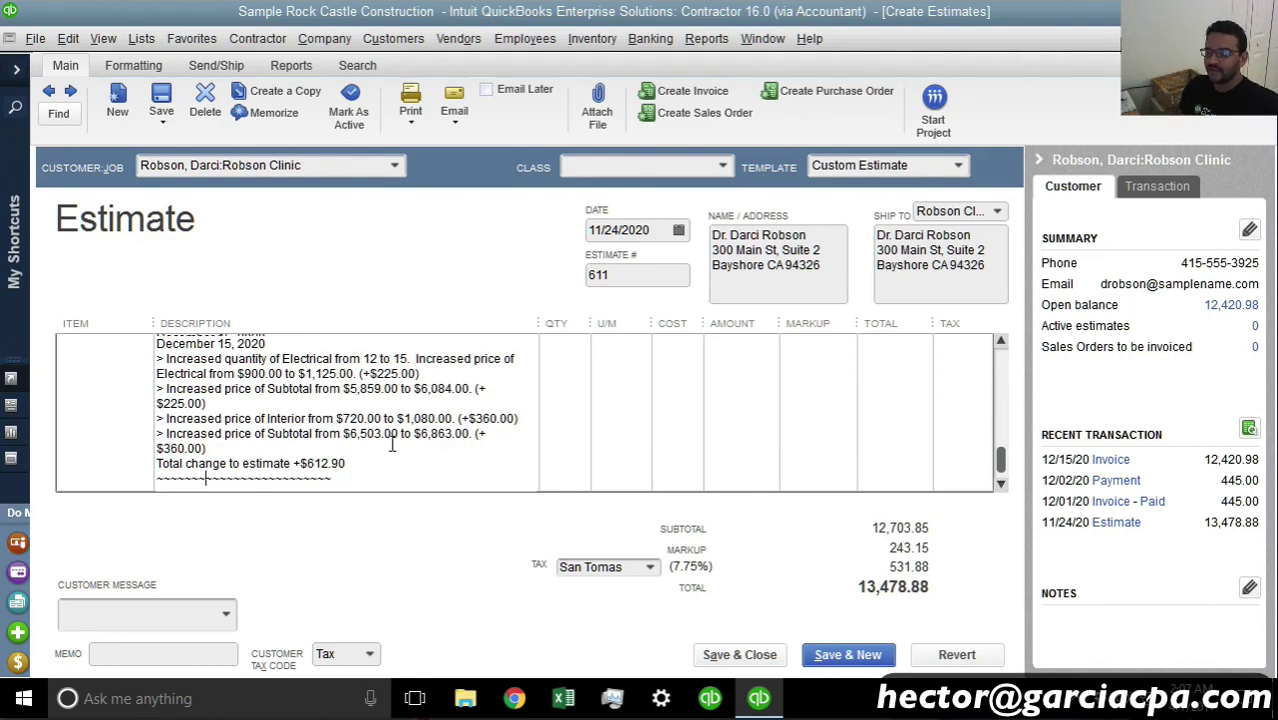
{"action": "left_click_drag", "start_coordinate": [158, 342], "coordinate": [260, 335]}
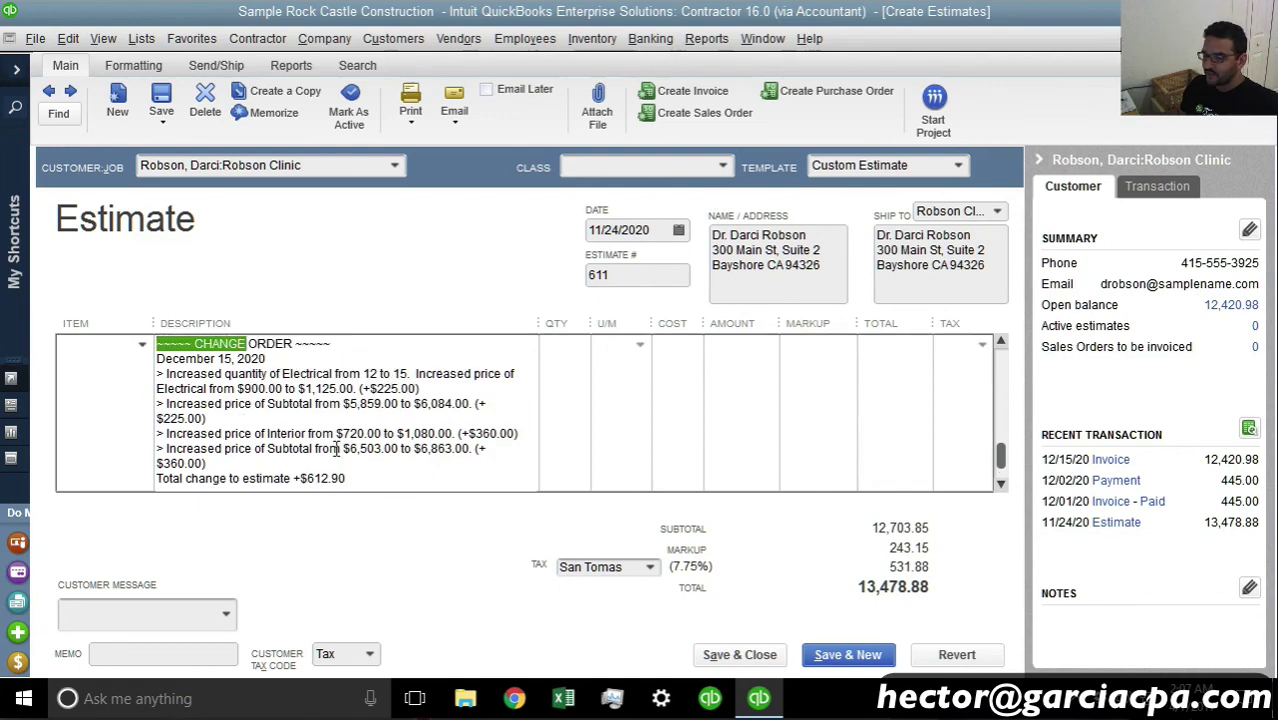